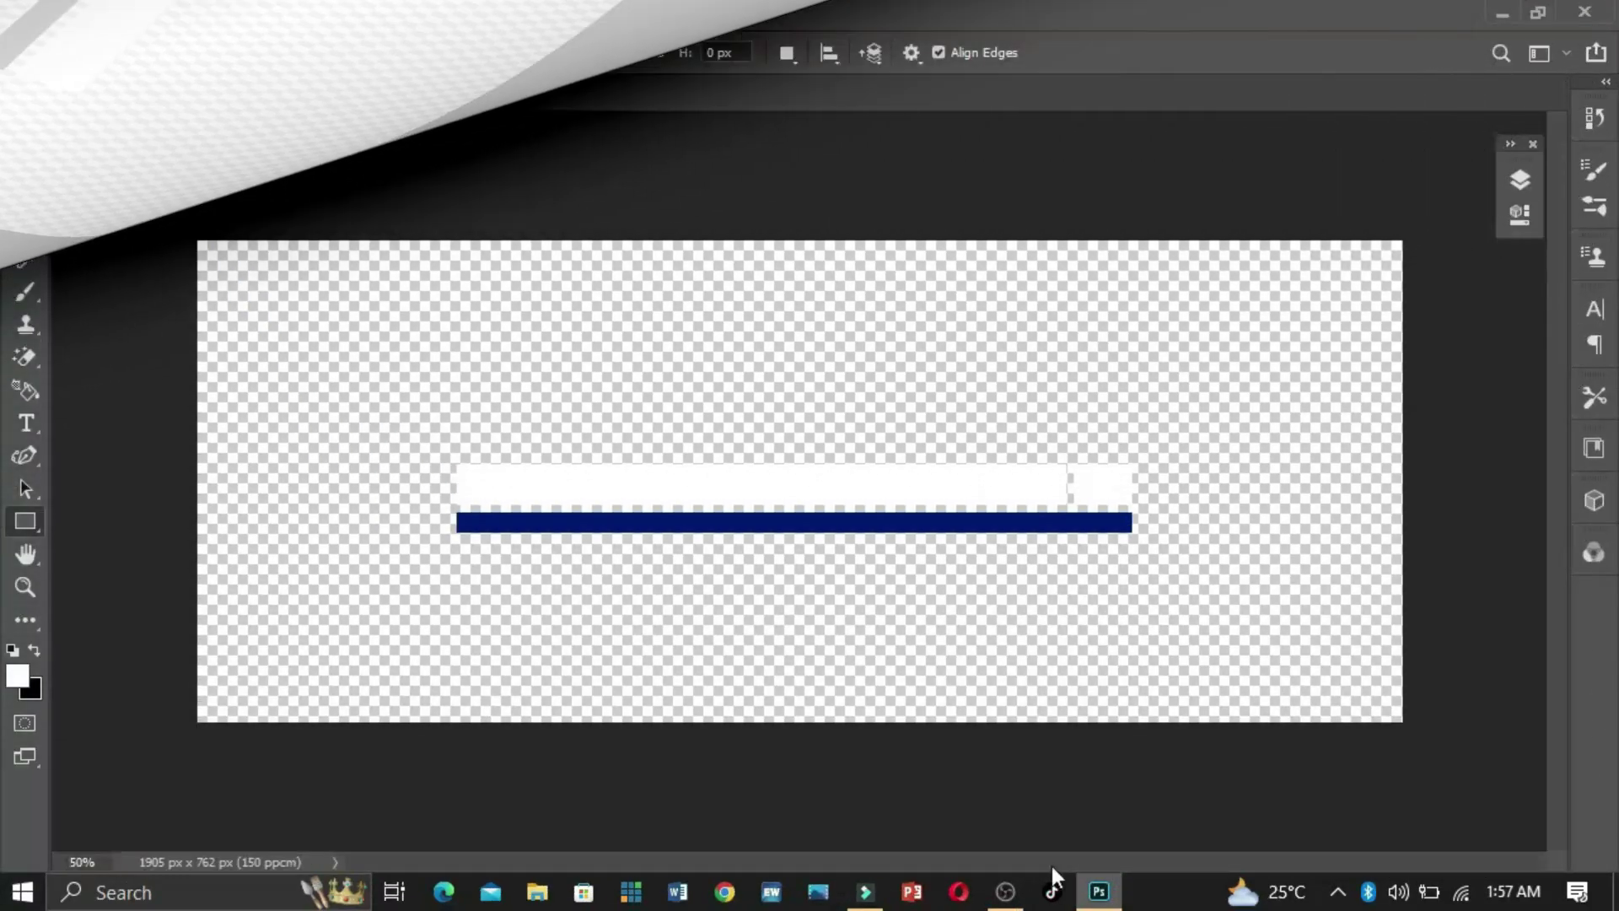
# Show the green Rectangle 2 layer and draw a dark blue rectangle about 1003 × 90 px above the white bar
pyautogui.click(1521, 174)
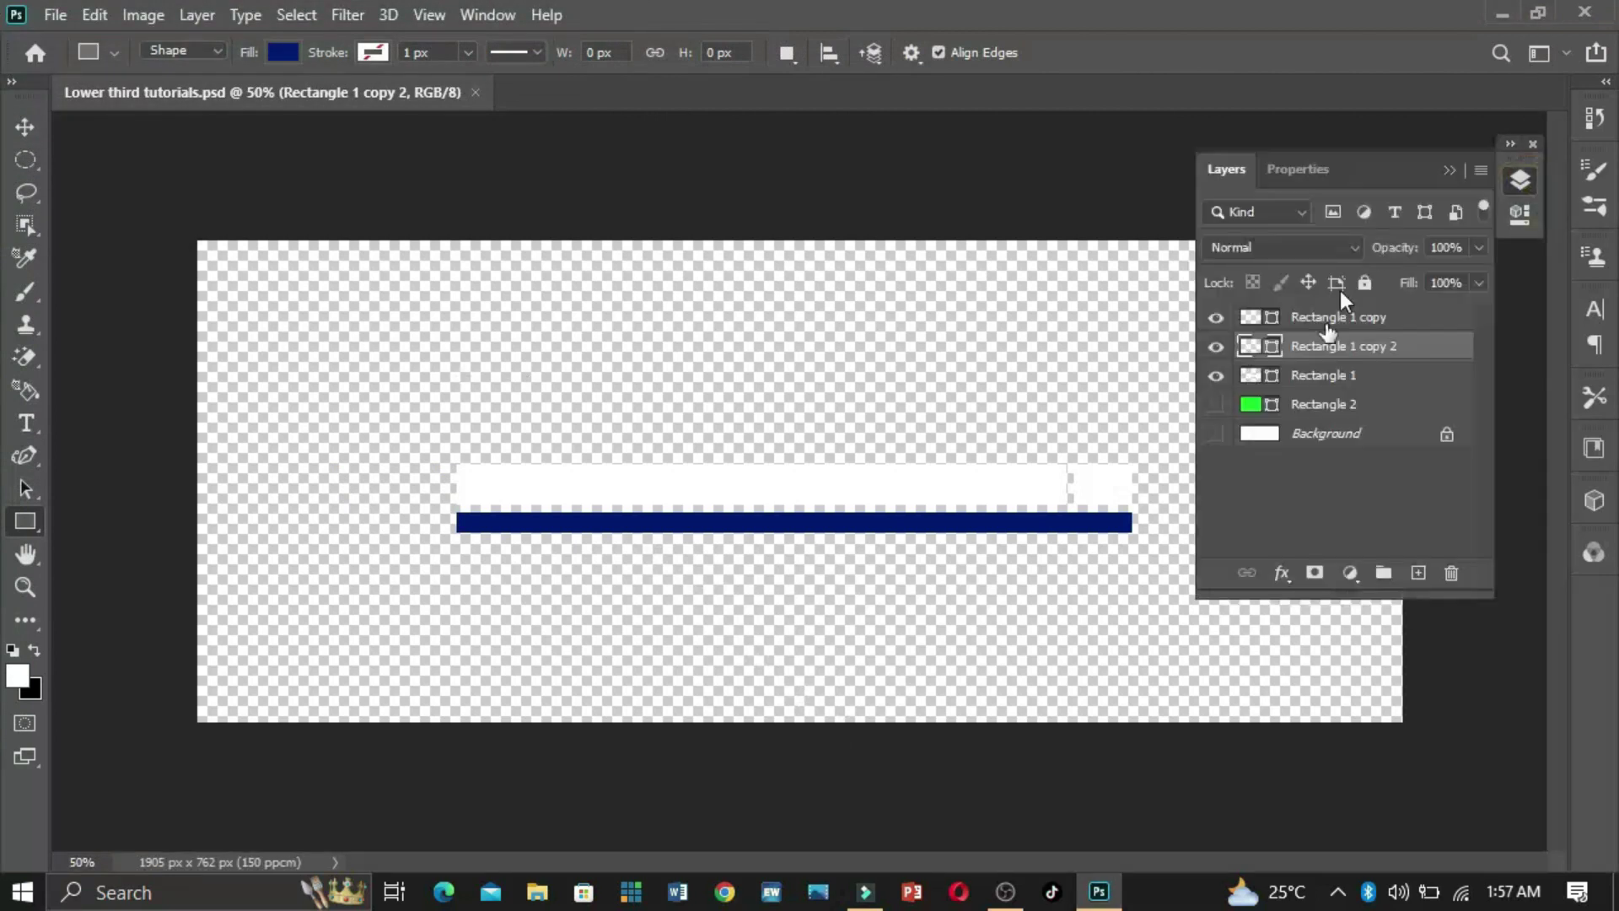
pyautogui.click(1214, 406)
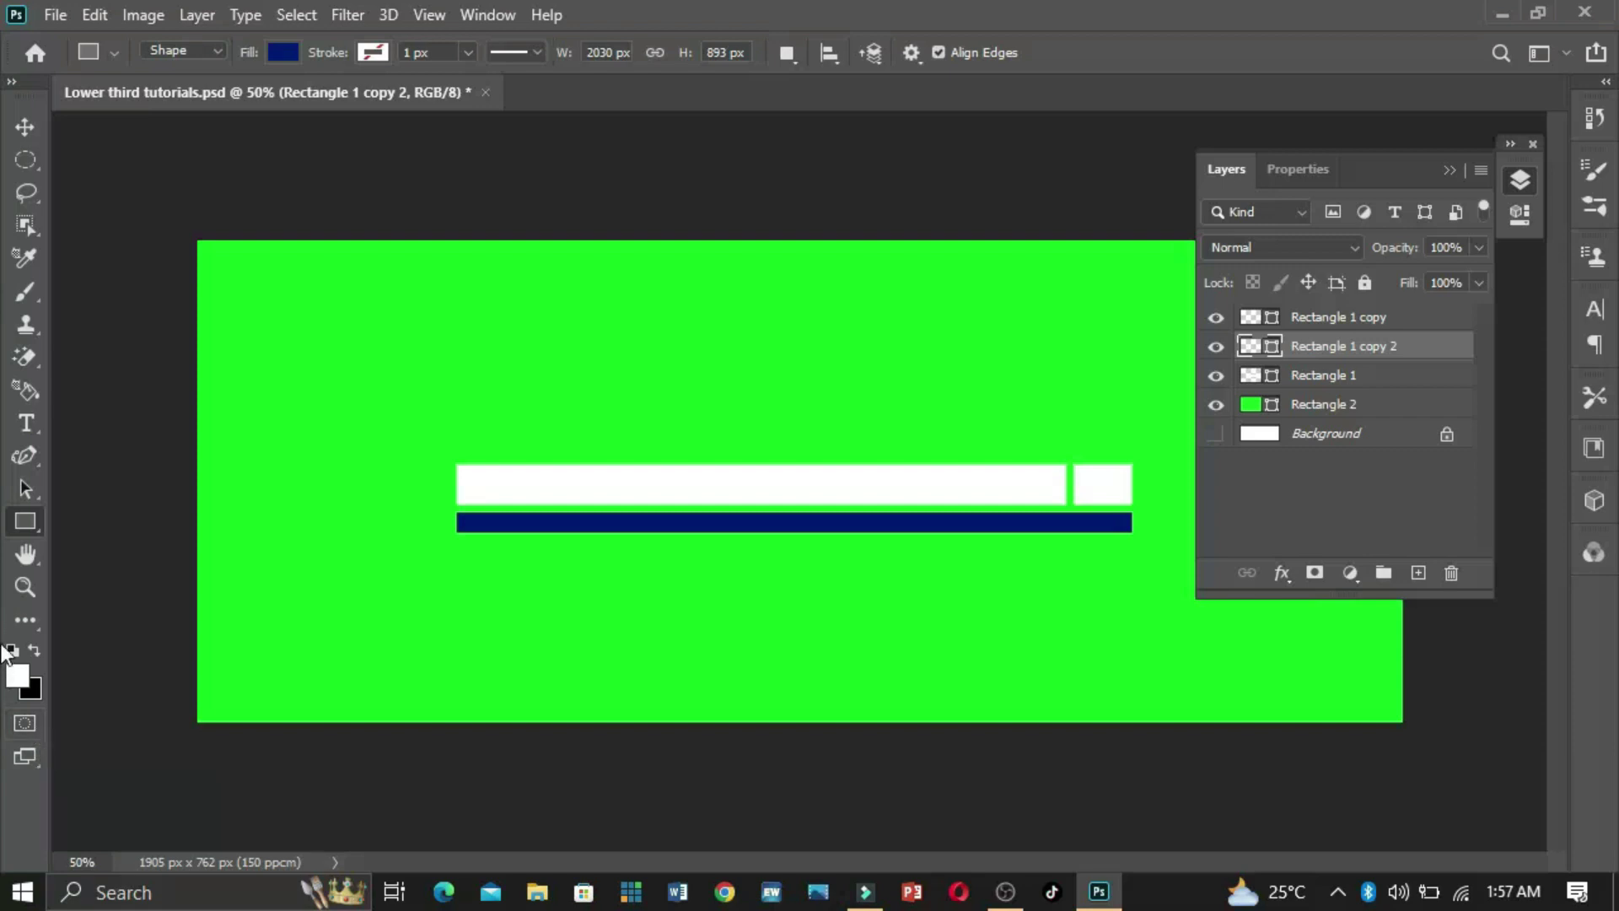
pyautogui.click(470, 286)
pyautogui.moveTo(488, 292); pyautogui.dragTo(1101, 341)
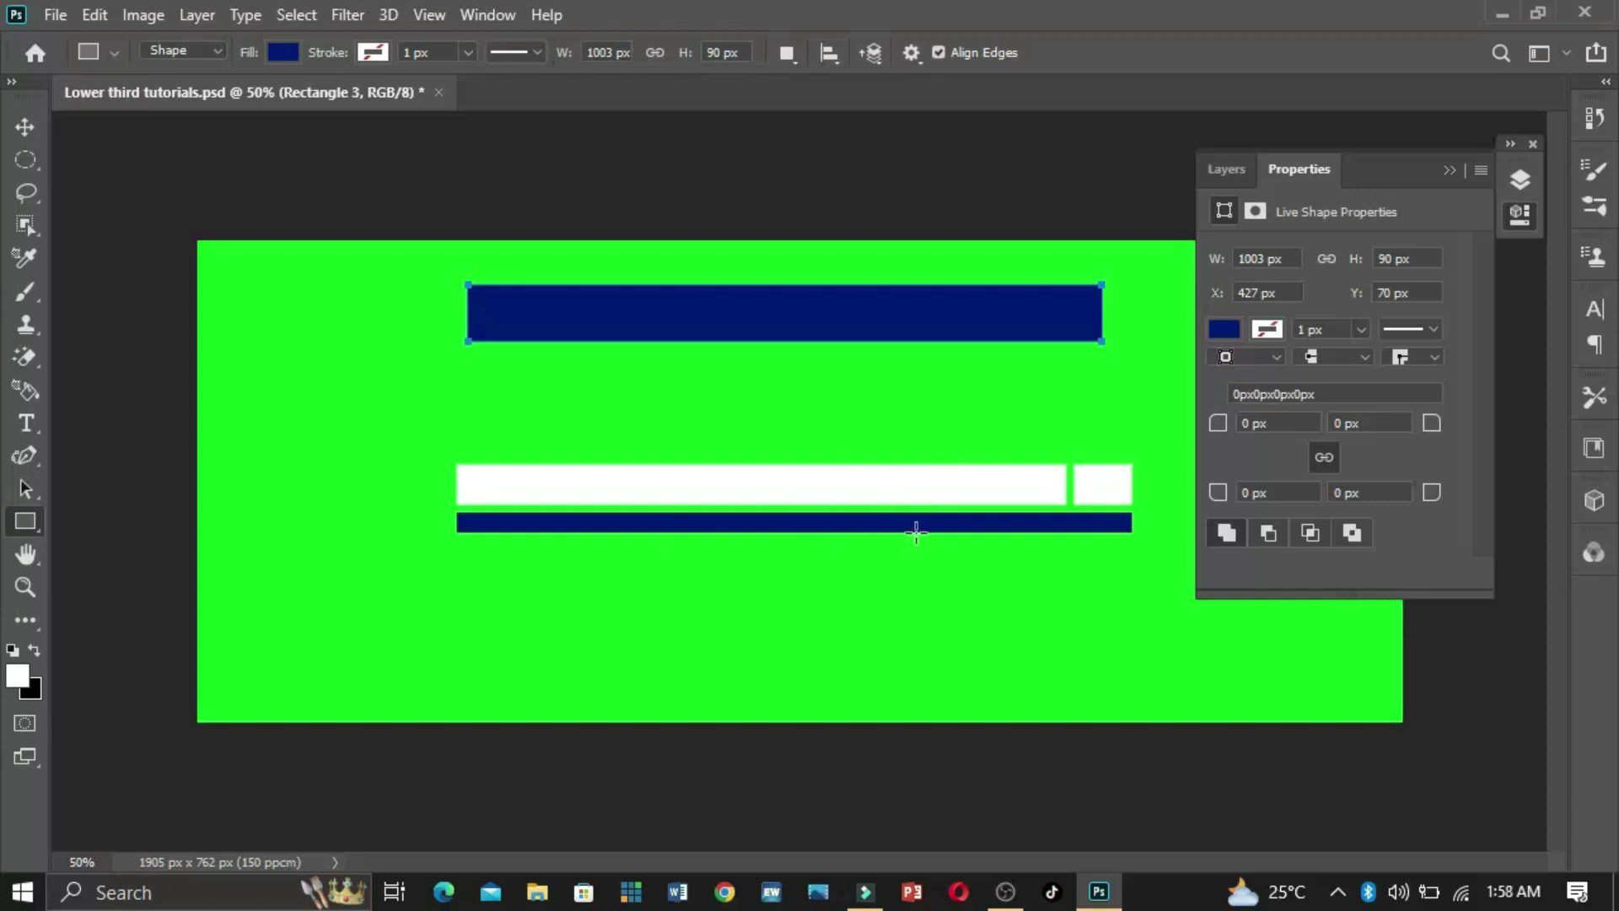
pyautogui.click(1506, 217)
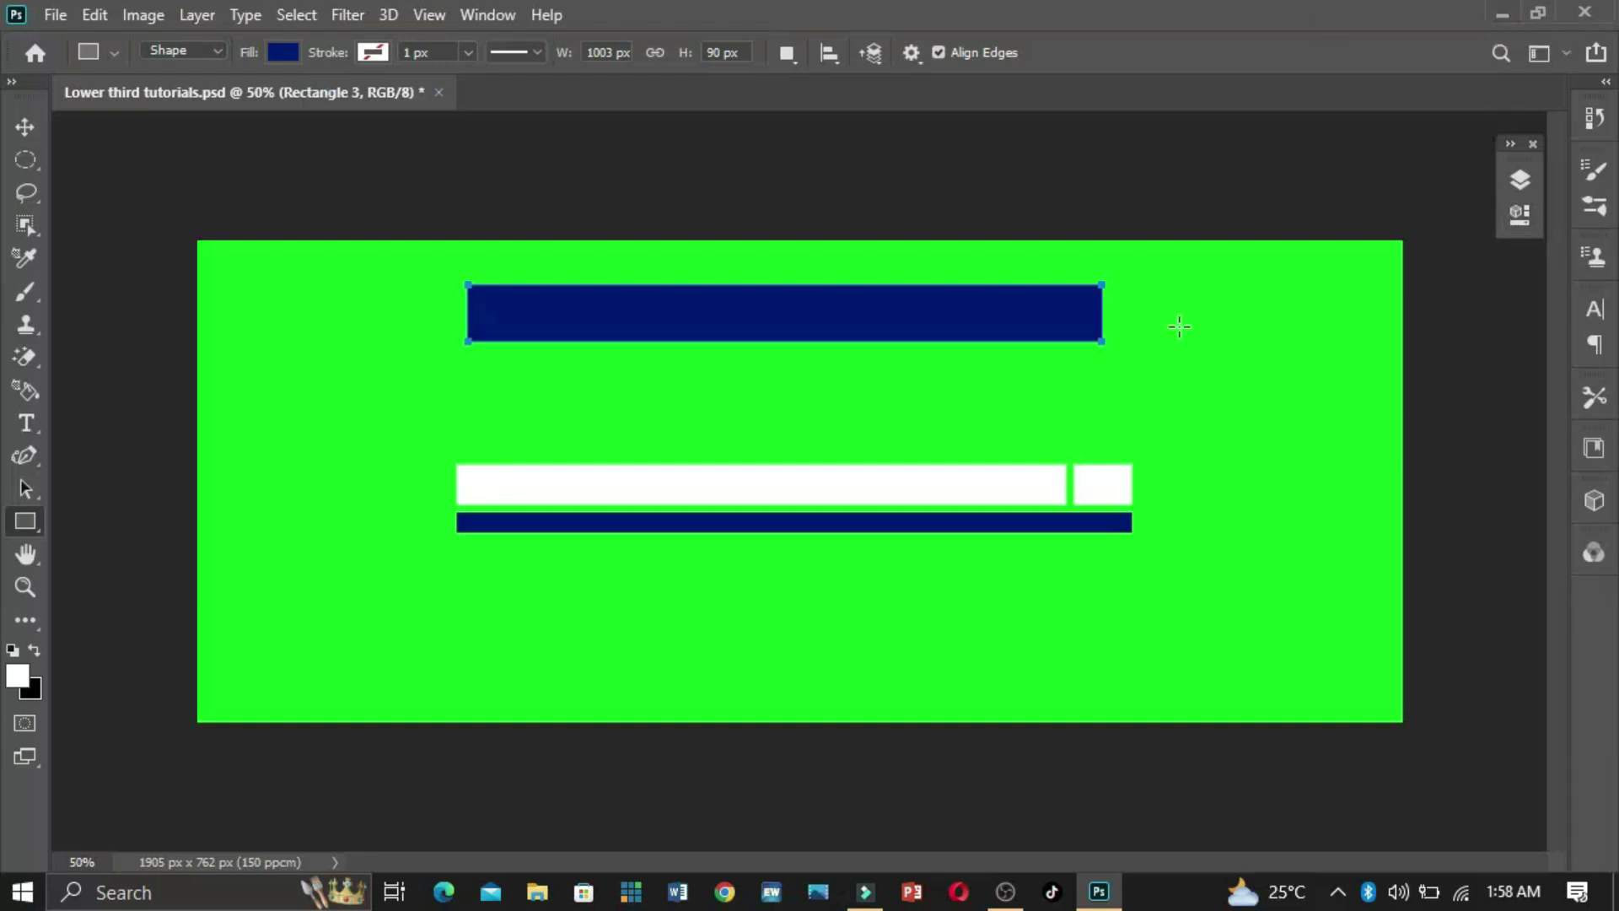
# Switch to OBS Studio and hide the VIDEO INTRO.mp4 source in Scene 1
pyautogui.click(1501, 12)
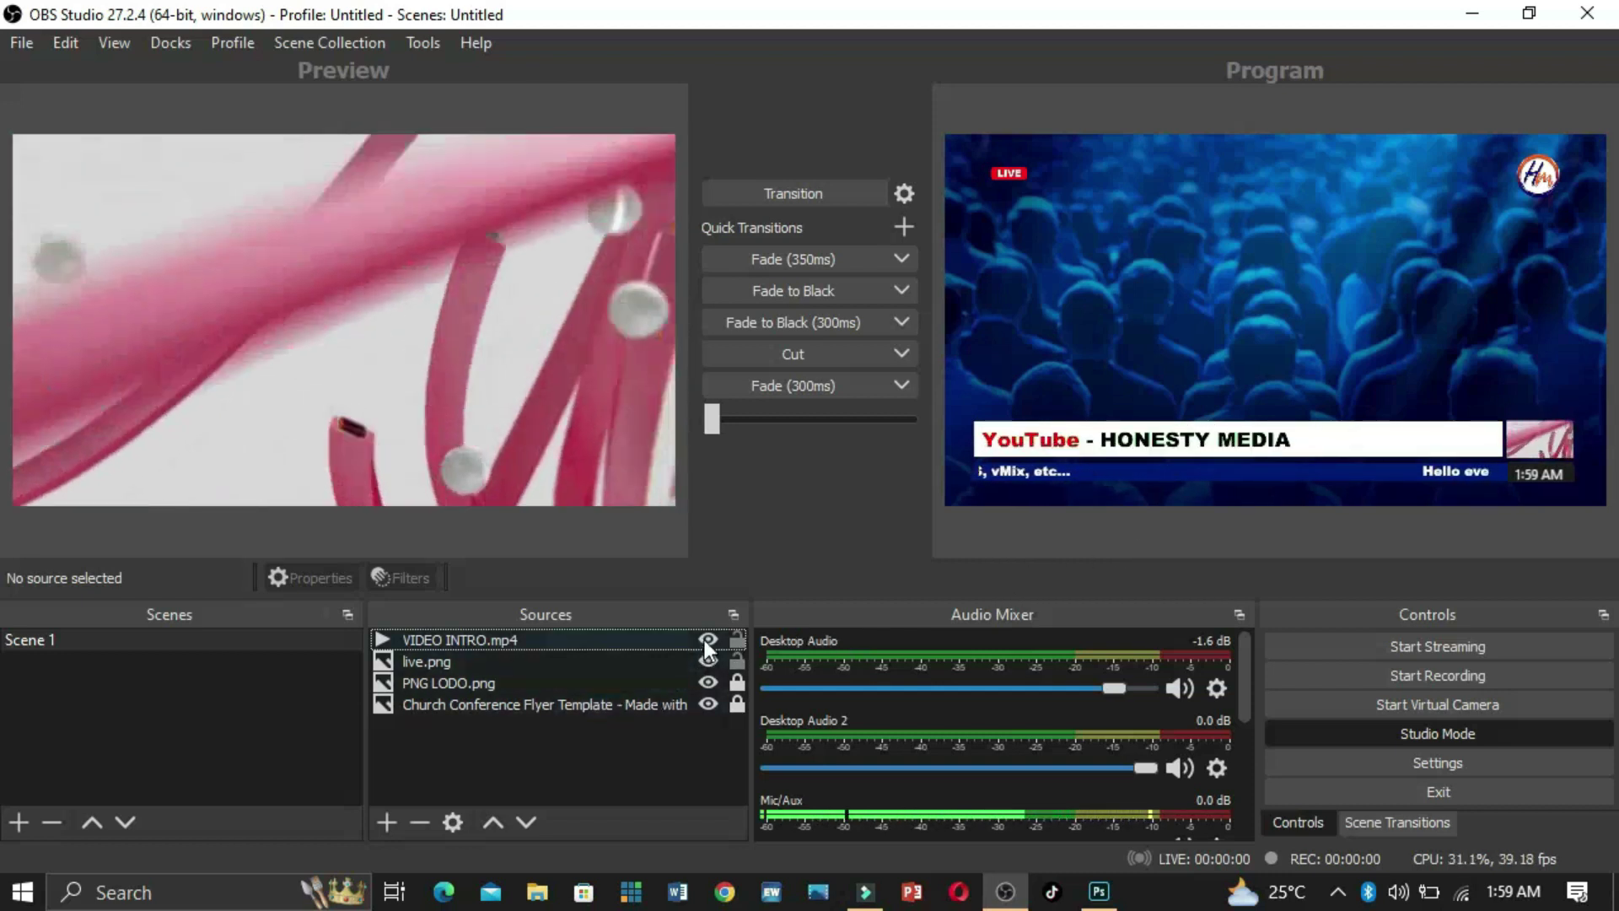
pyautogui.click(707, 640)
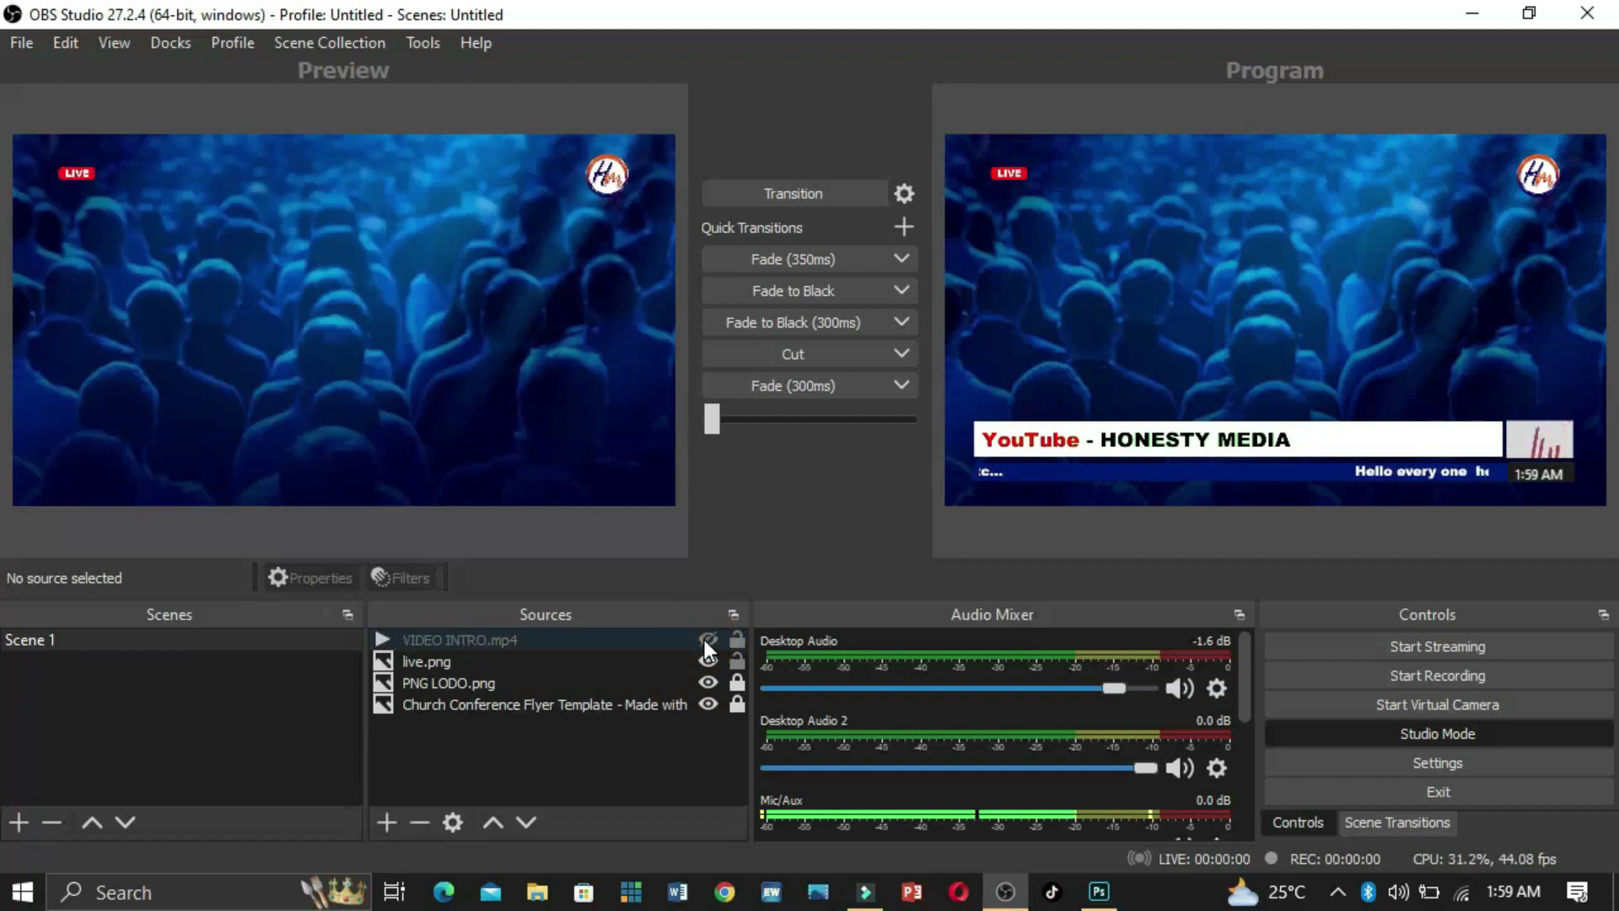
# Add the Lower third tutorials PNG from the LOST.DIR folder on USB Drive (E:) to the OBS preview scene
pyautogui.click(538, 894)
pyautogui.scroll(3, 479, 534)
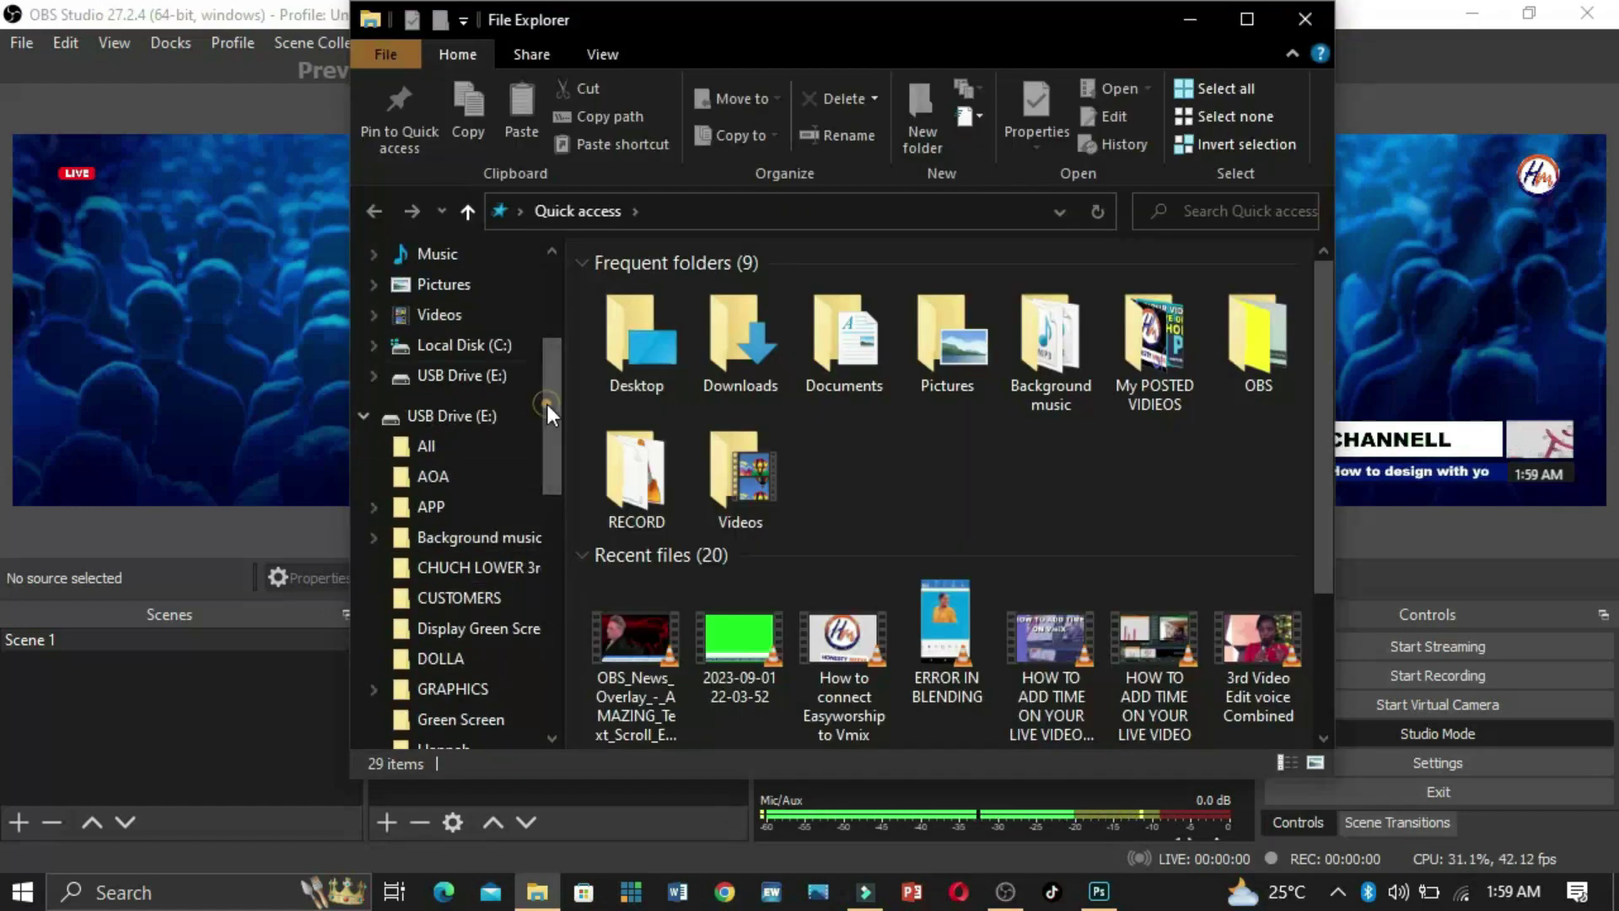
pyautogui.scroll(-4, 545, 402)
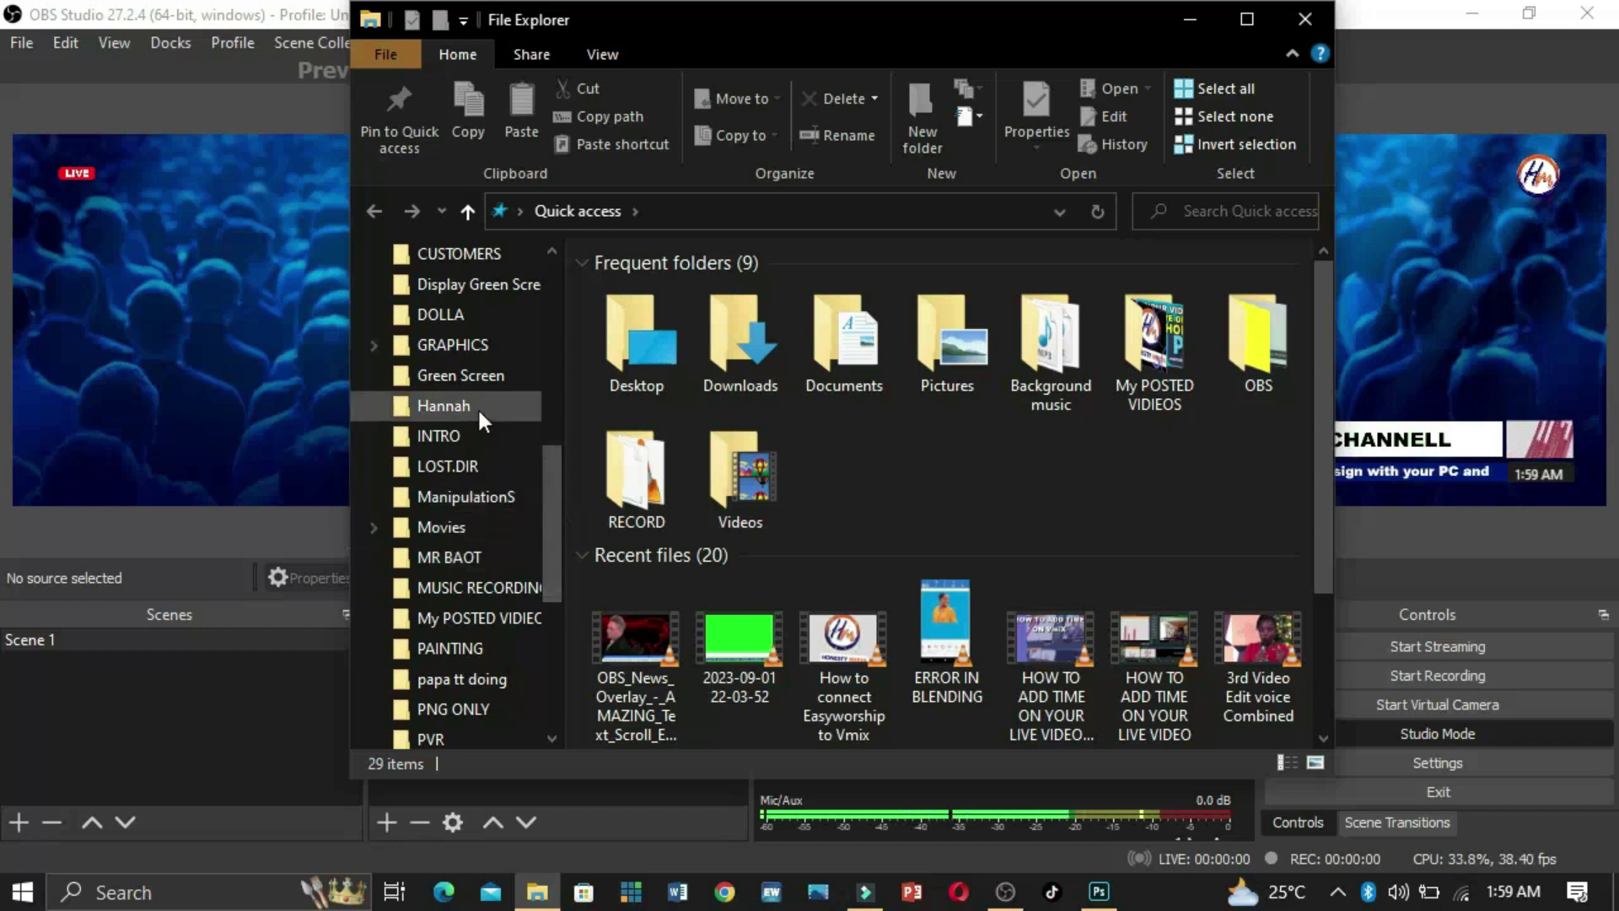
pyautogui.click(447, 466)
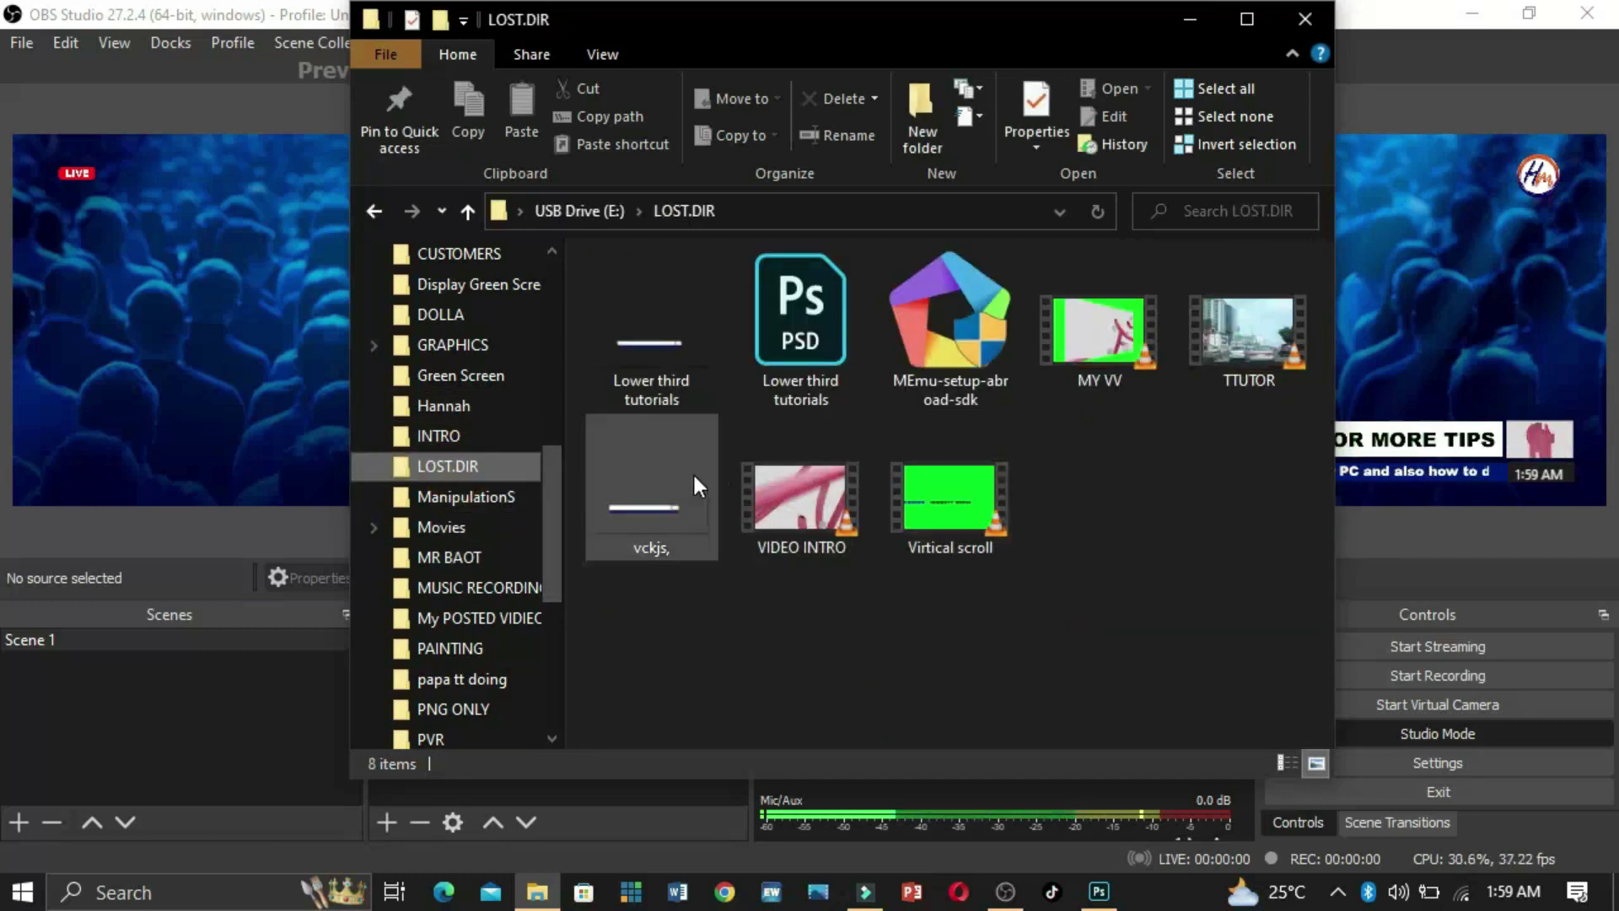
pyautogui.doubleClick(668, 371)
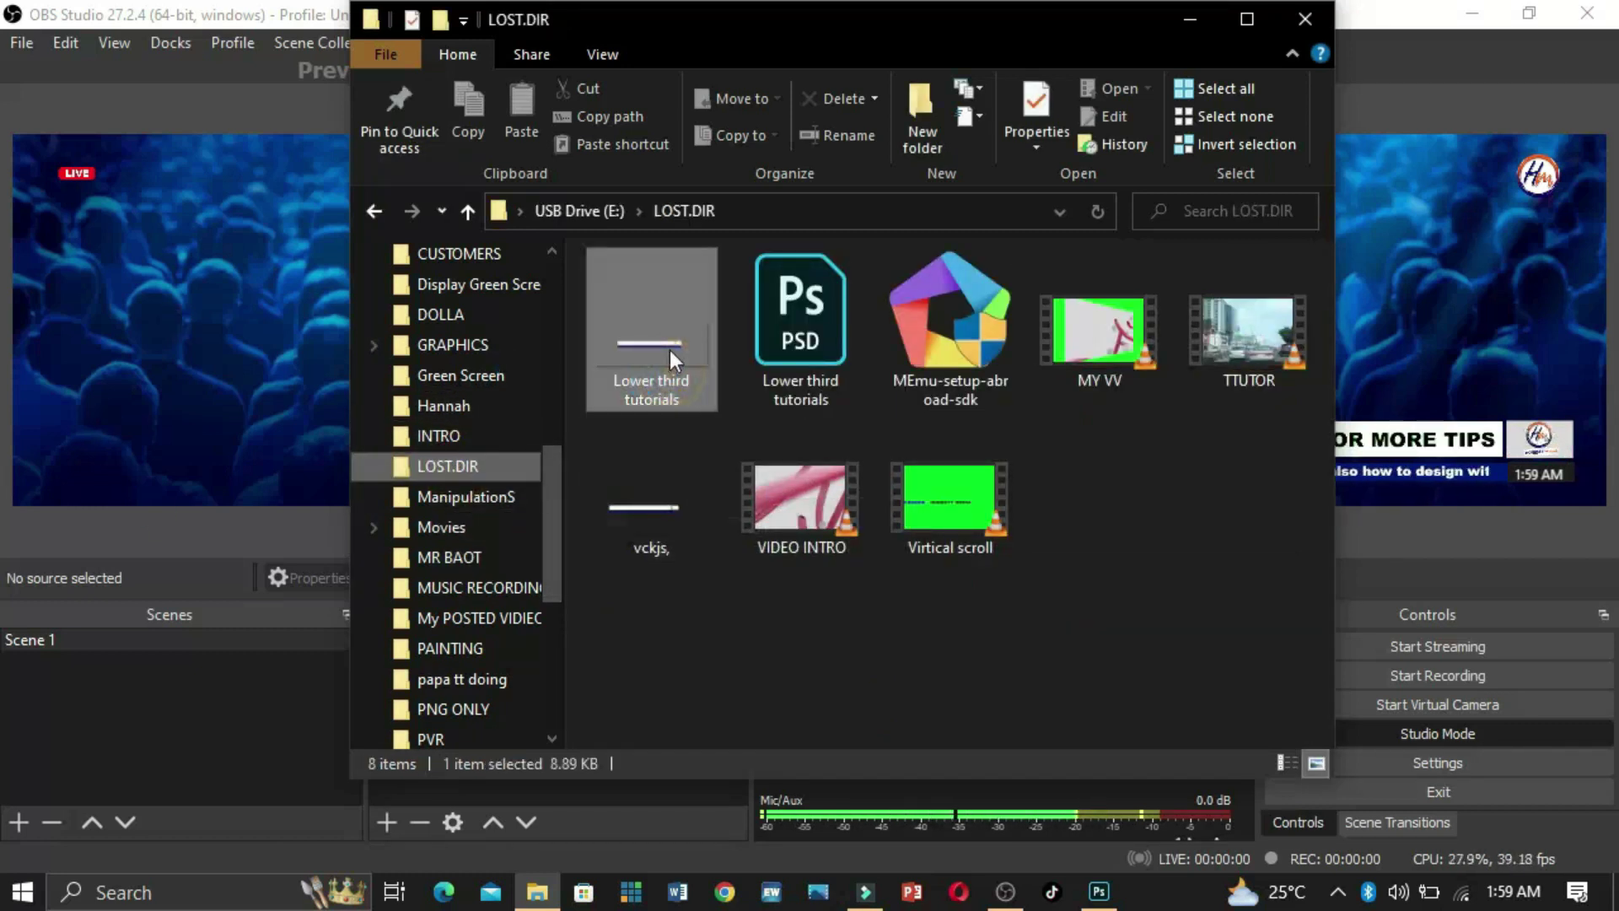
pyautogui.moveTo(695, 377); pyautogui.dragTo(196, 442)
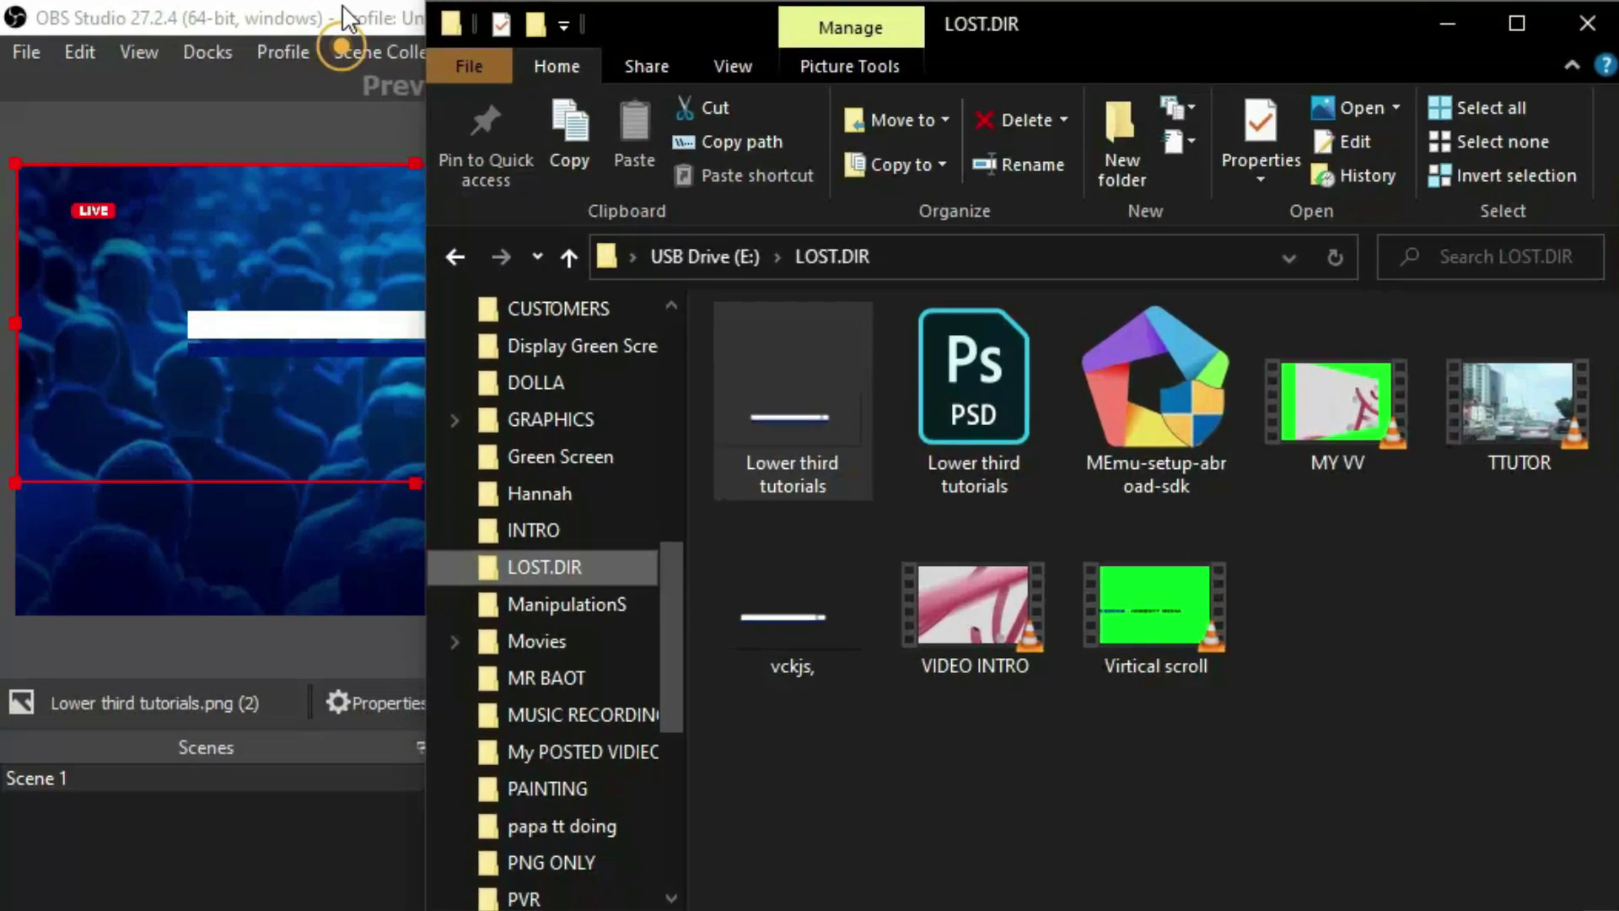
pyautogui.click(304, 15)
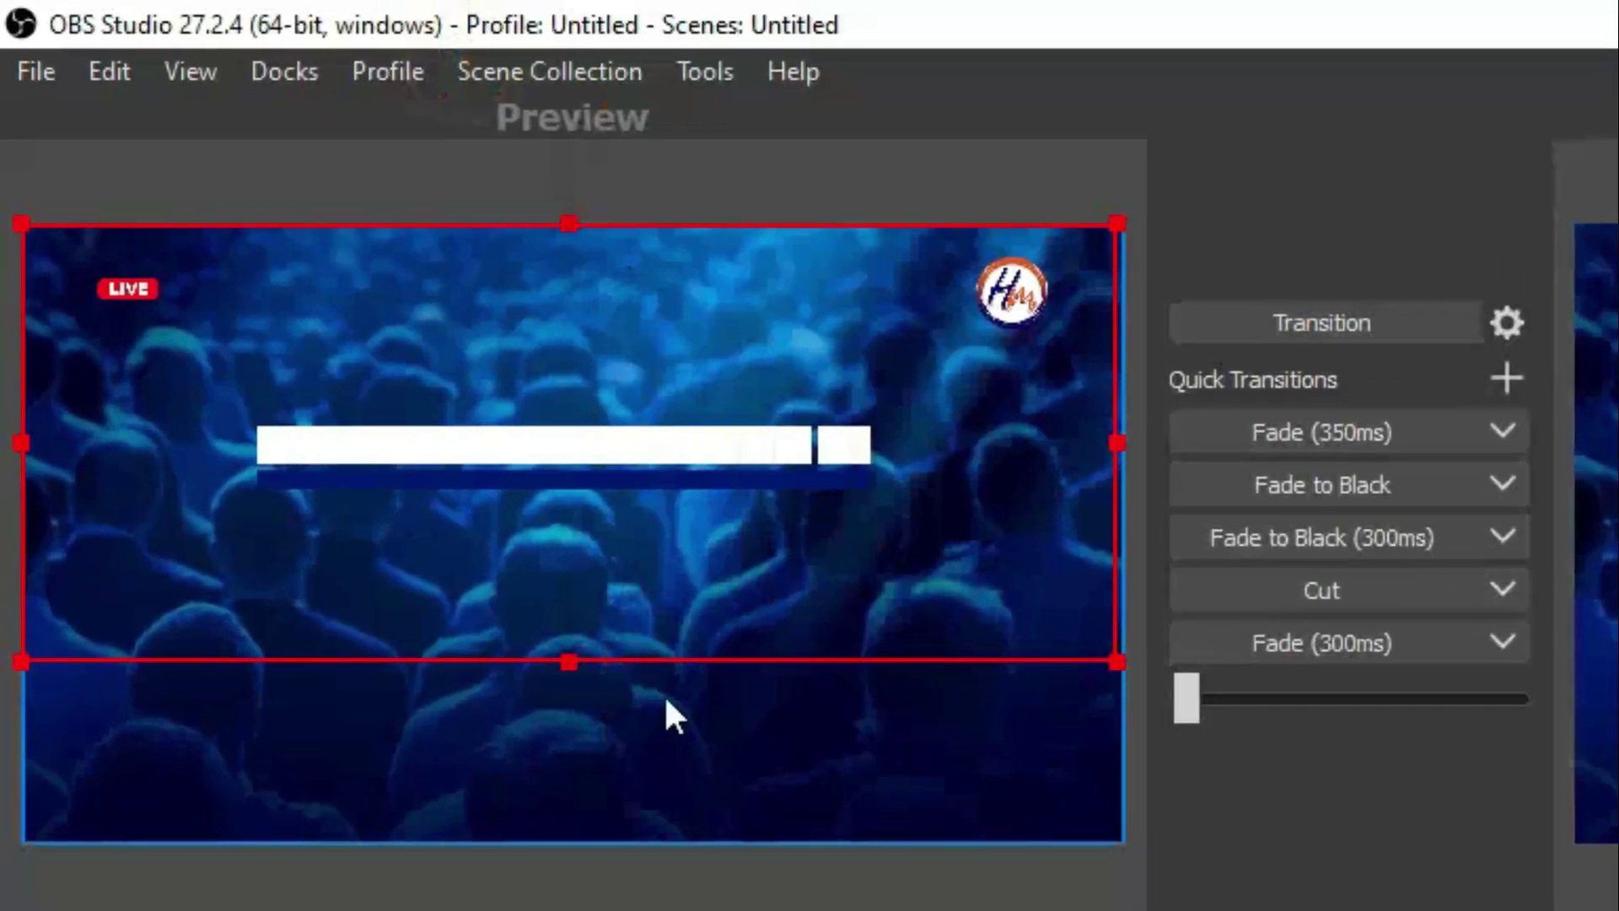
# Enlarge the lower-third graphic and move it so its bars sit near the lower edge of the preview frame
pyautogui.moveTo(568, 663); pyautogui.dragTo(556, 868)
pyautogui.moveTo(846, 756); pyautogui.dragTo(355, 635)
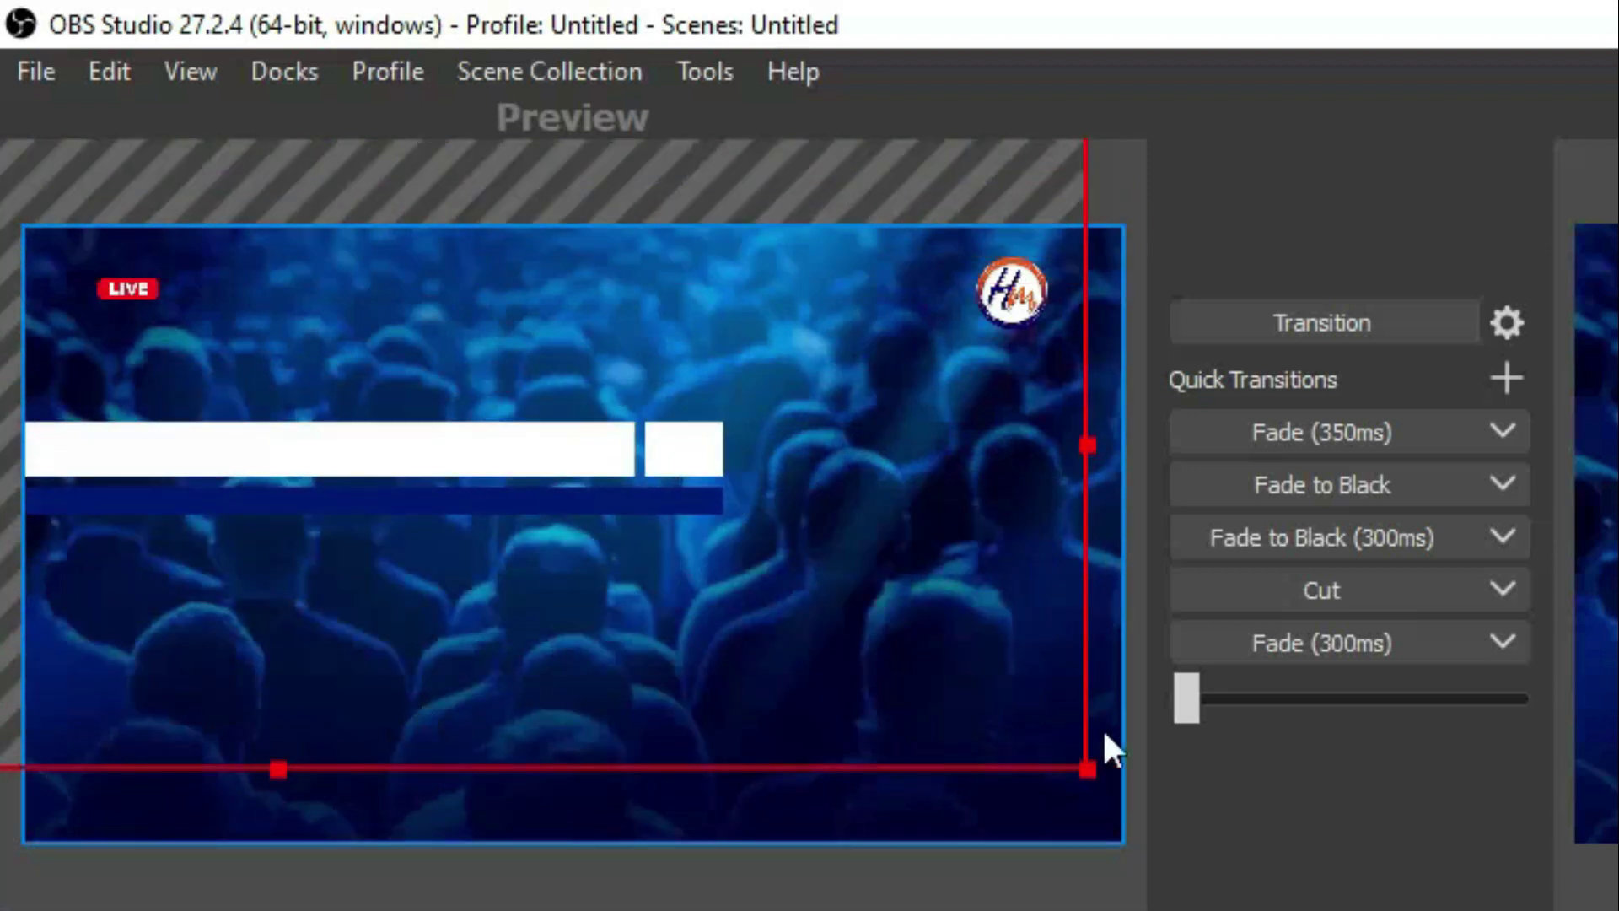
pyautogui.moveTo(1085, 768); pyautogui.dragTo(1349, 907)
pyautogui.moveTo(748, 658); pyautogui.dragTo(633, 463)
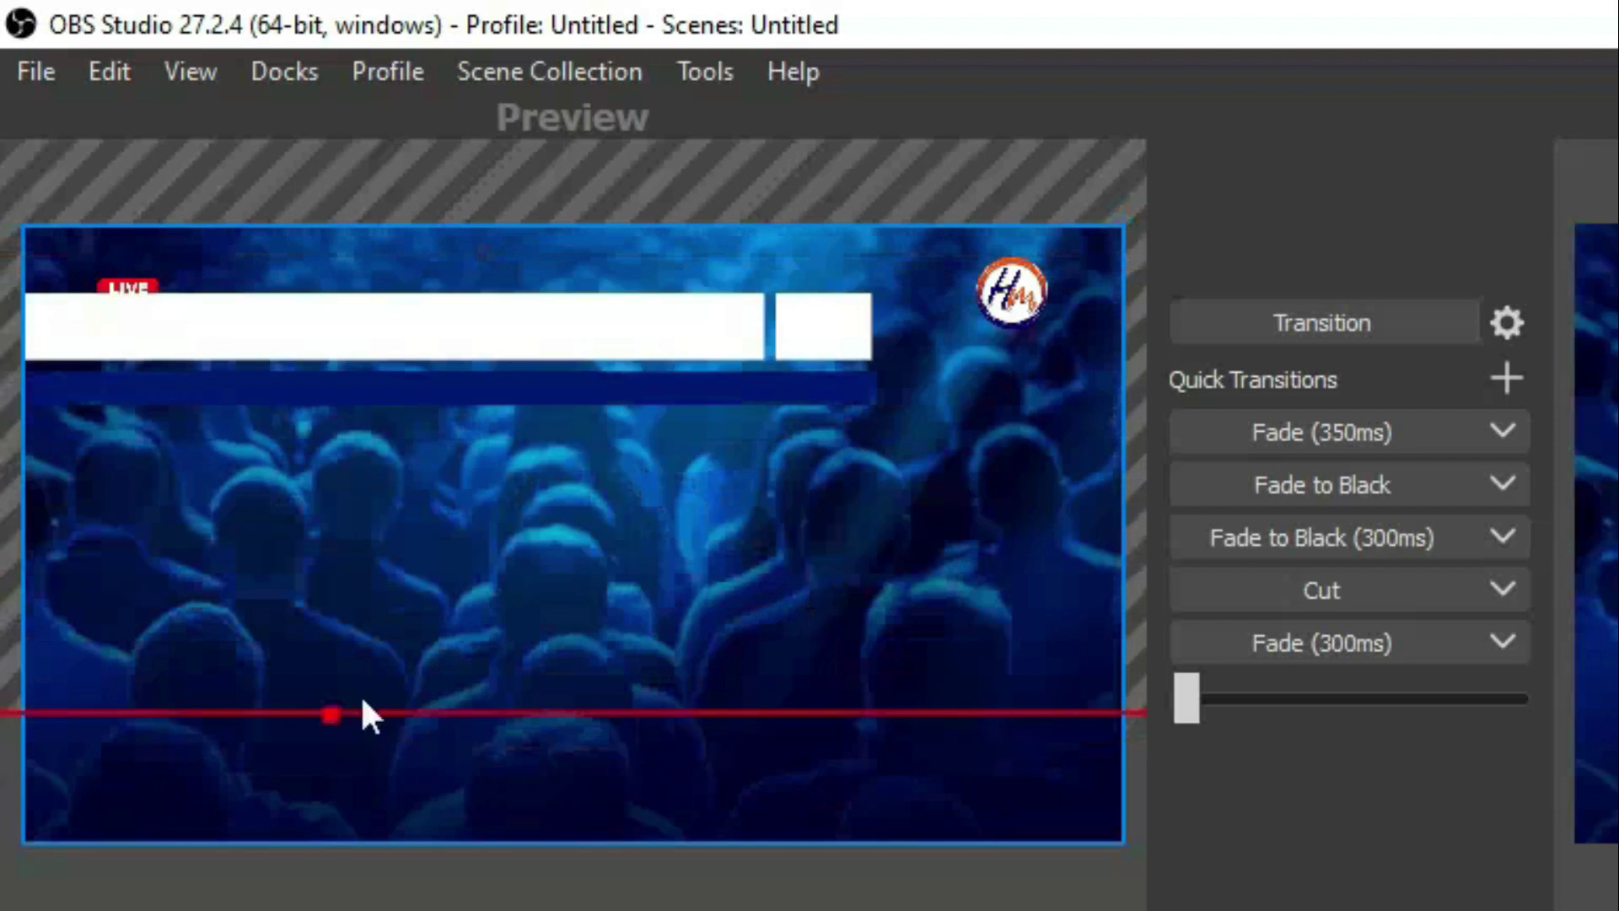
pyautogui.moveTo(361, 713); pyautogui.dragTo(1040, 813)
pyautogui.moveTo(709, 597); pyautogui.dragTo(950, 863)
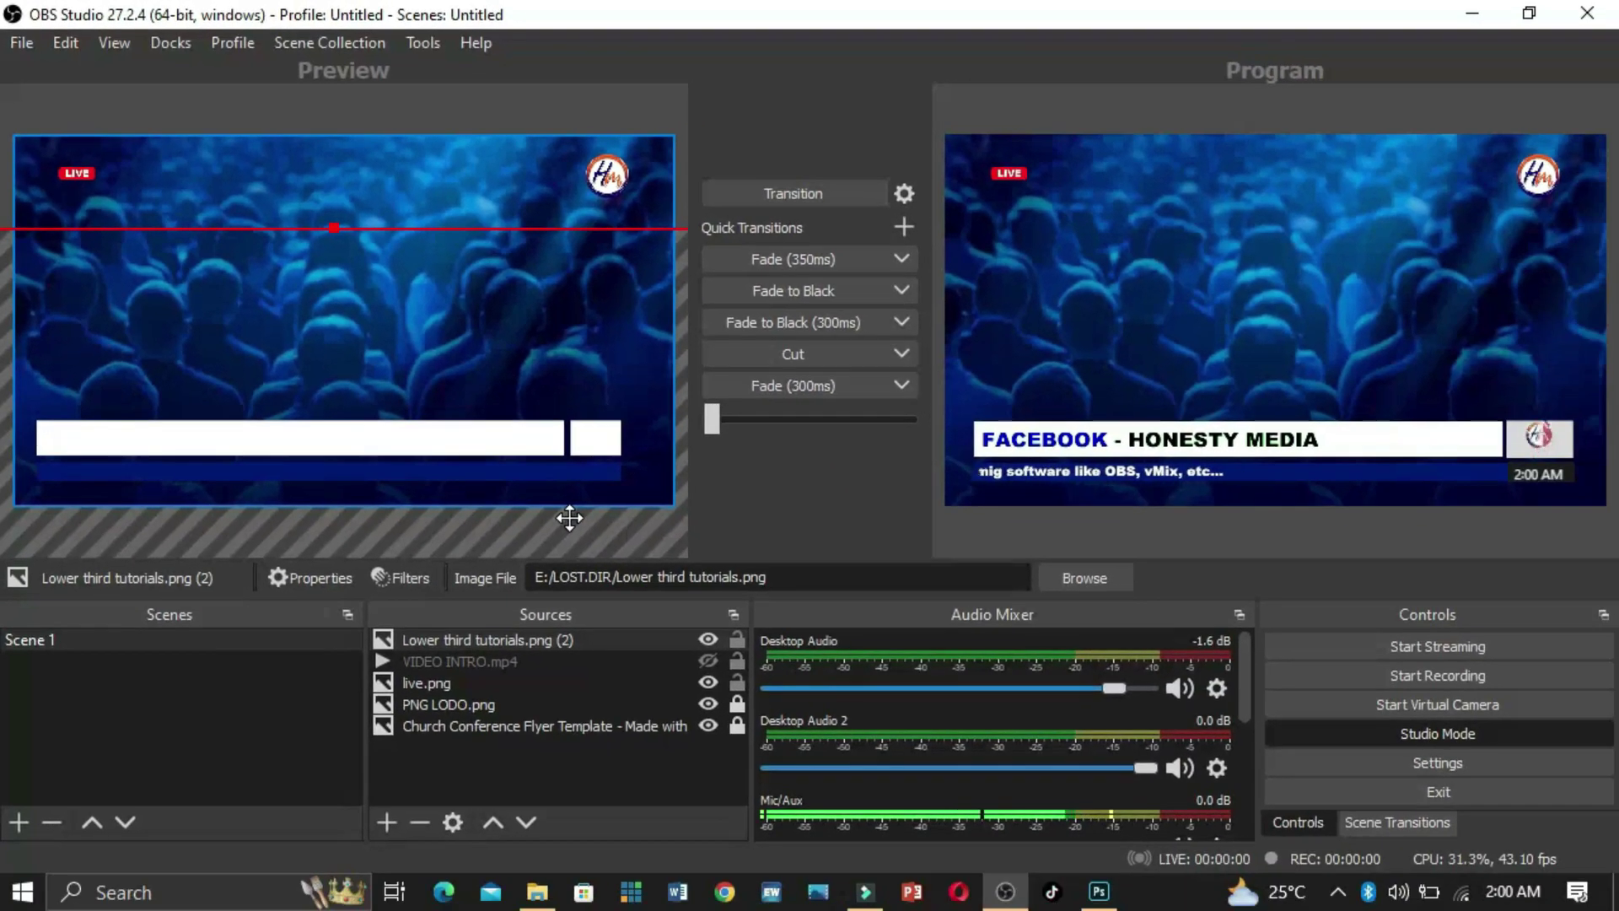
# Fine-tune the lower-third graphic's placement so its bars are centred within the lower part of the preview frame
pyautogui.moveTo(570, 518); pyautogui.dragTo(580, 514)
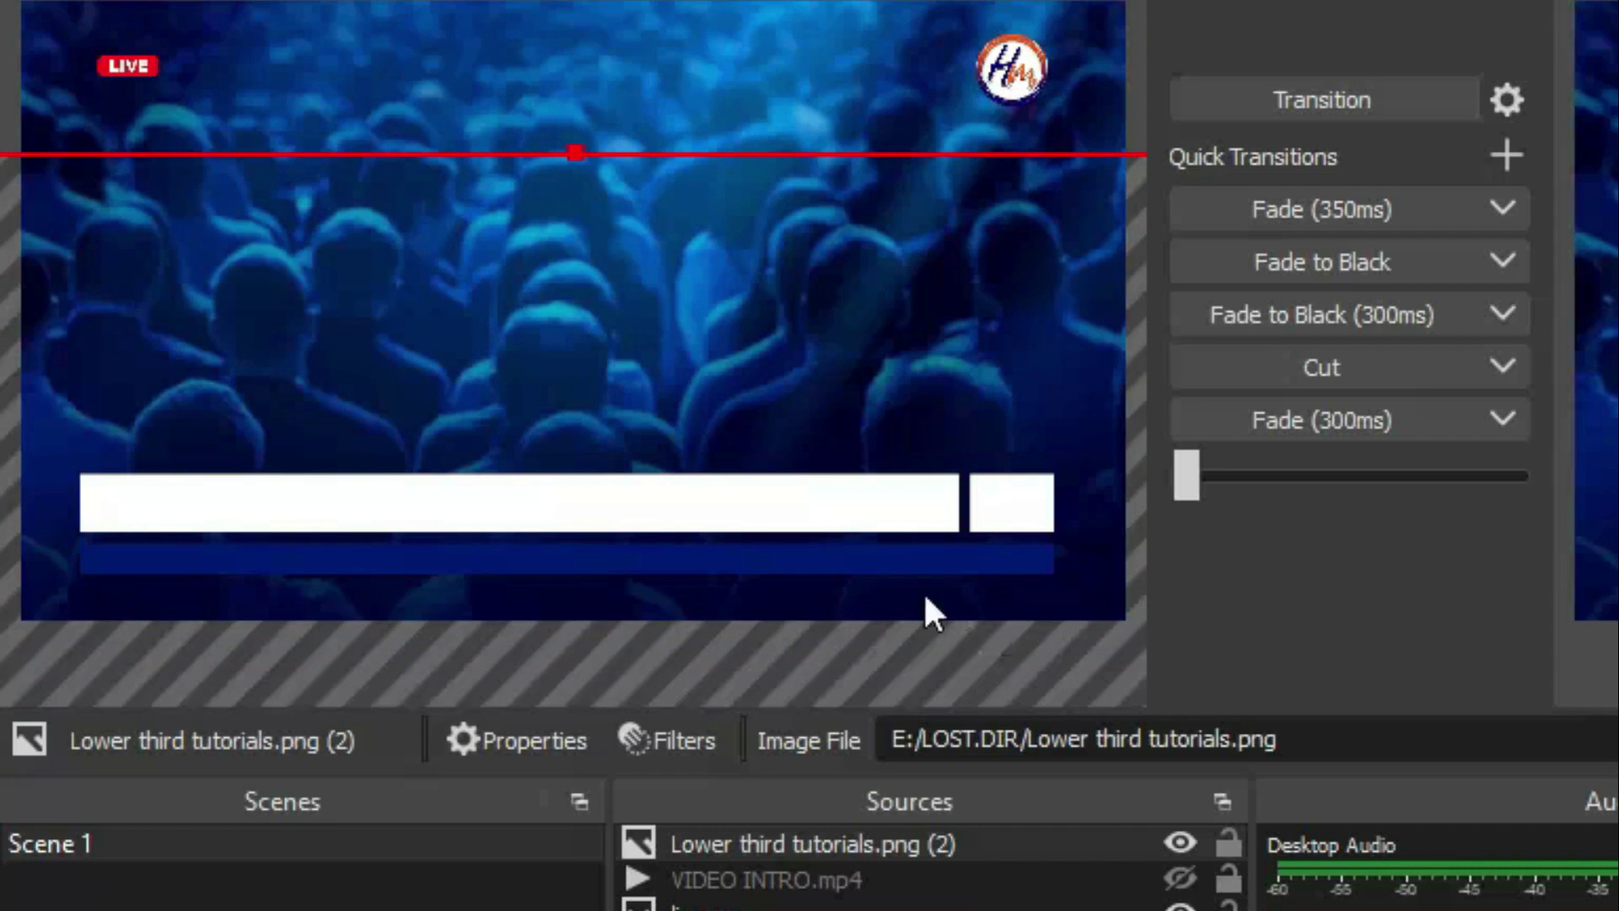
pyautogui.moveTo(880, 575)
pyautogui.mouseDown()
pyautogui.moveTo(871, 554)
pyautogui.moveTo(875, 575)
pyautogui.mouseUp()
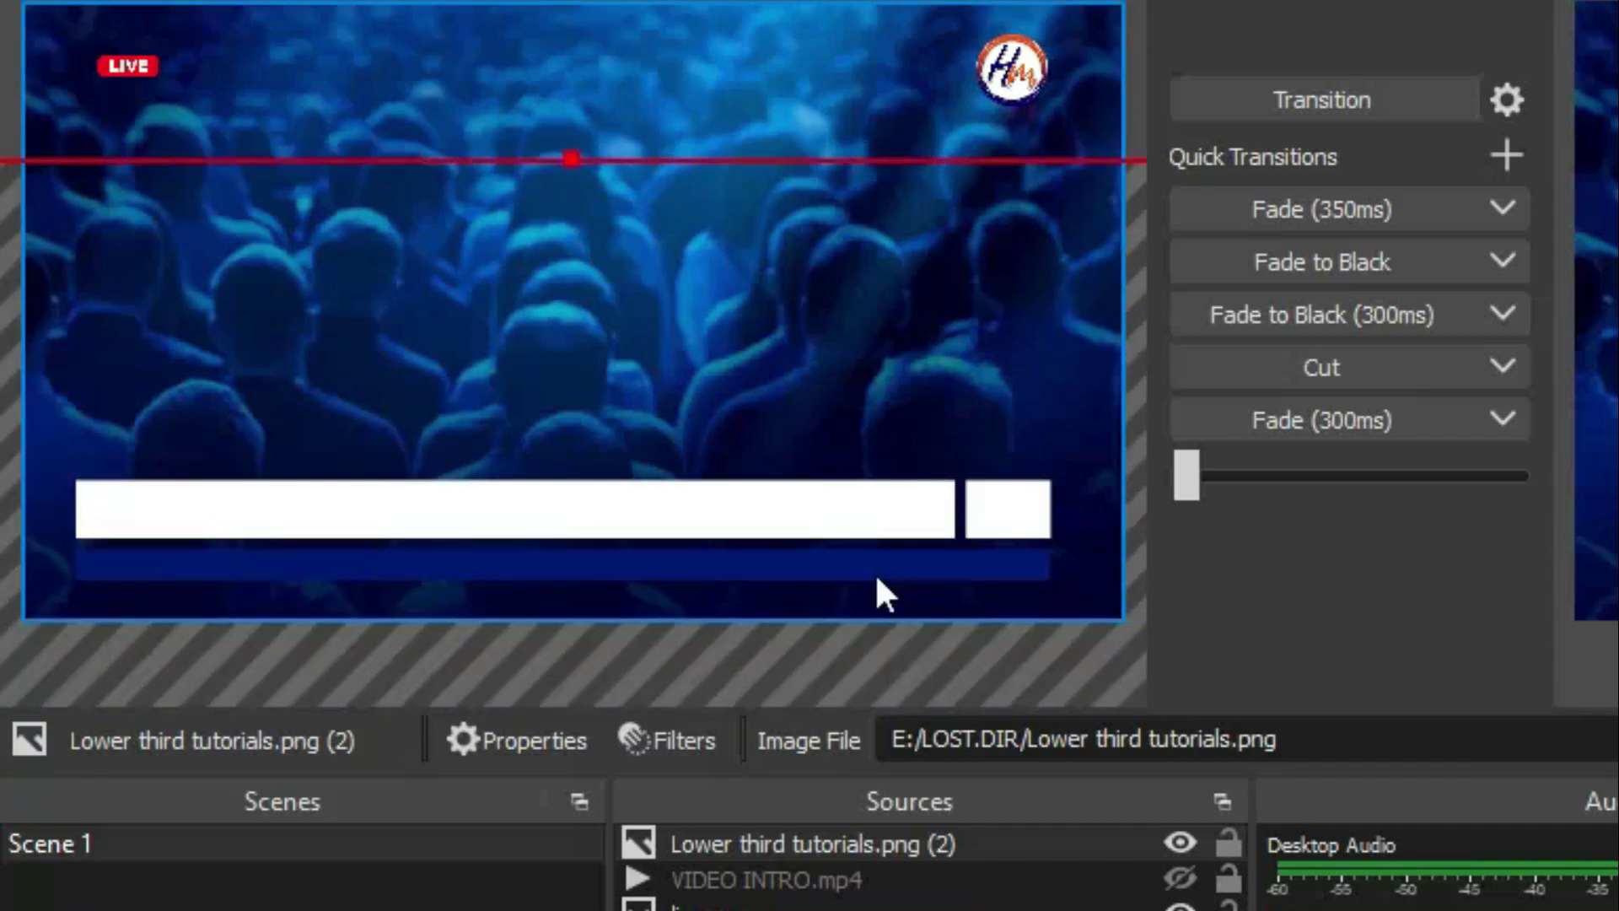
pyautogui.moveTo(834, 562); pyautogui.dragTo(834, 542)
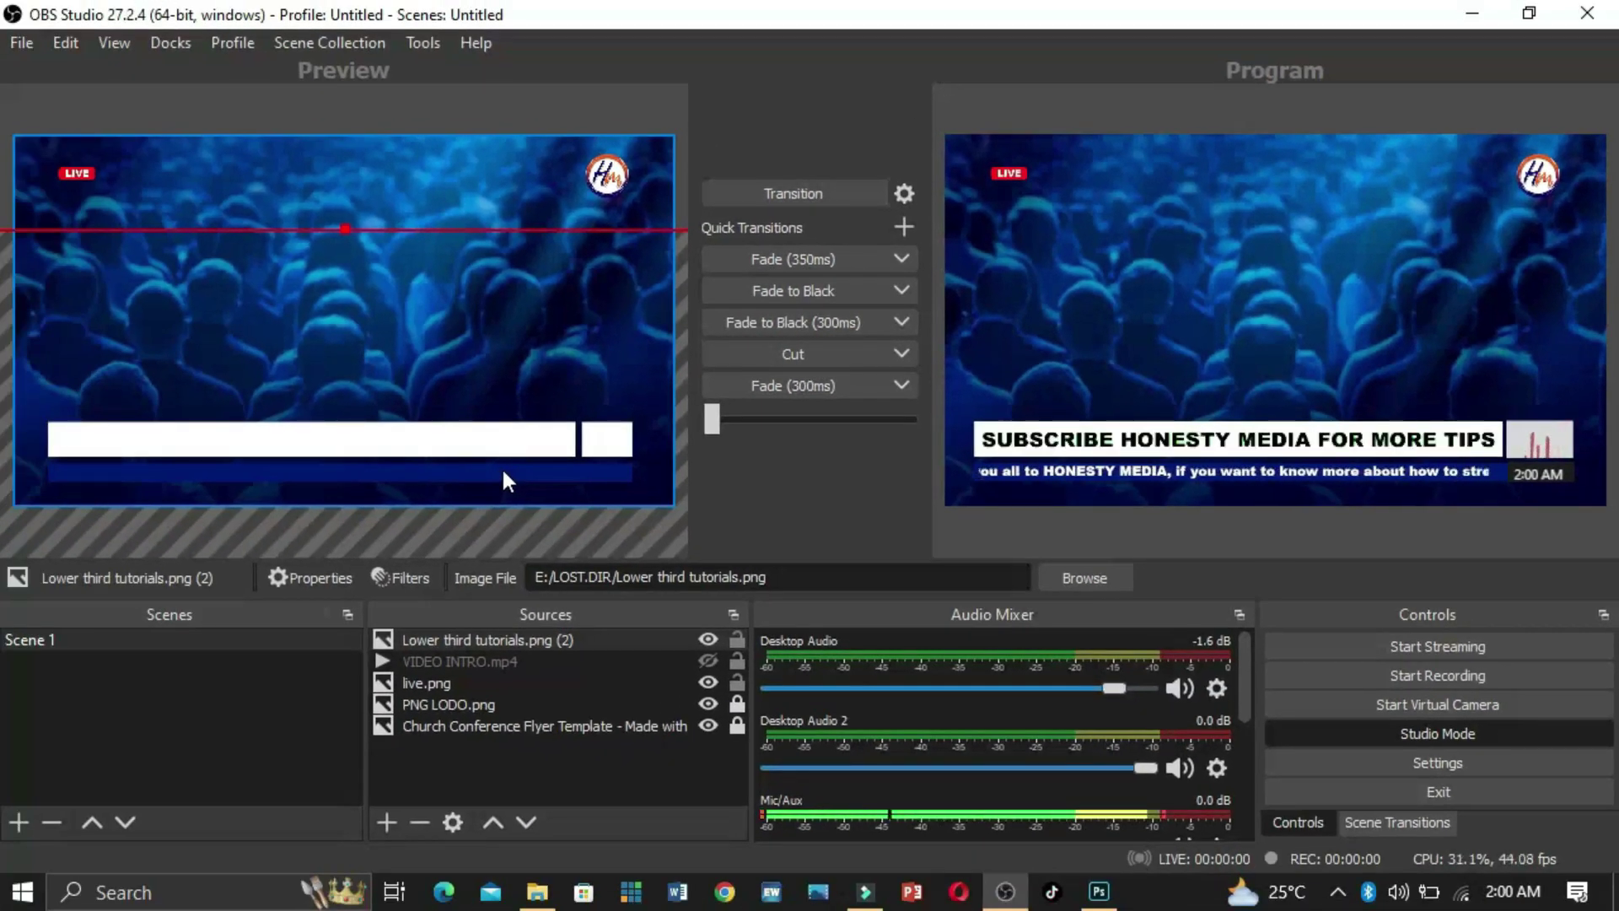
pyautogui.moveTo(501, 468); pyautogui.dragTo(494, 497)
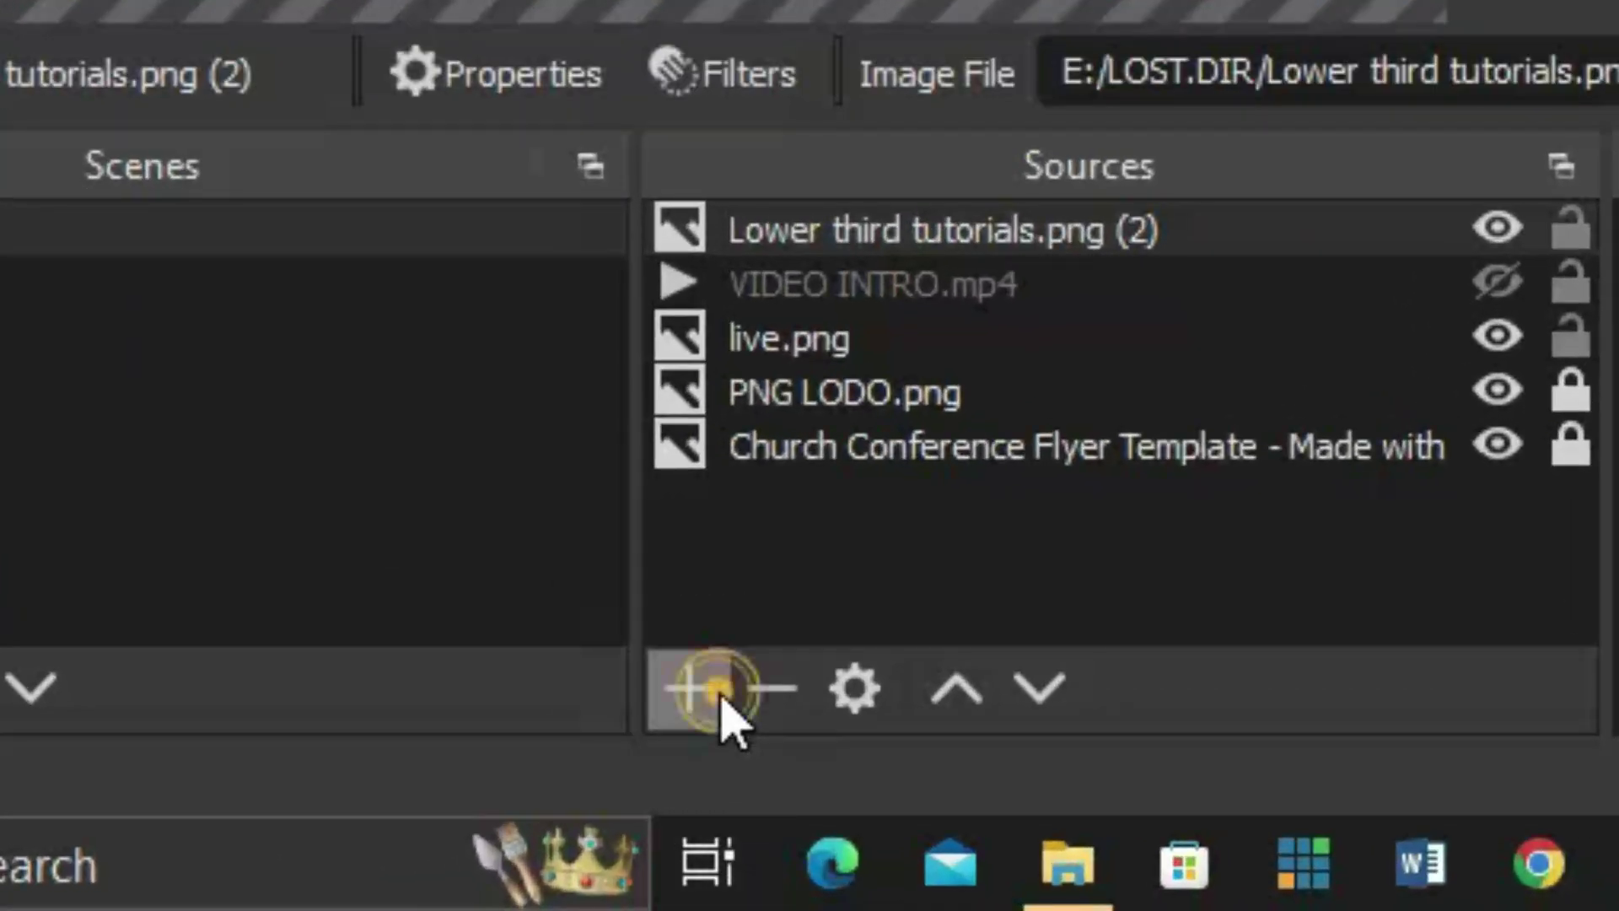
# Create a new Text (GDI+) source named HZ SCROL TEXT
pyautogui.click(719, 698)
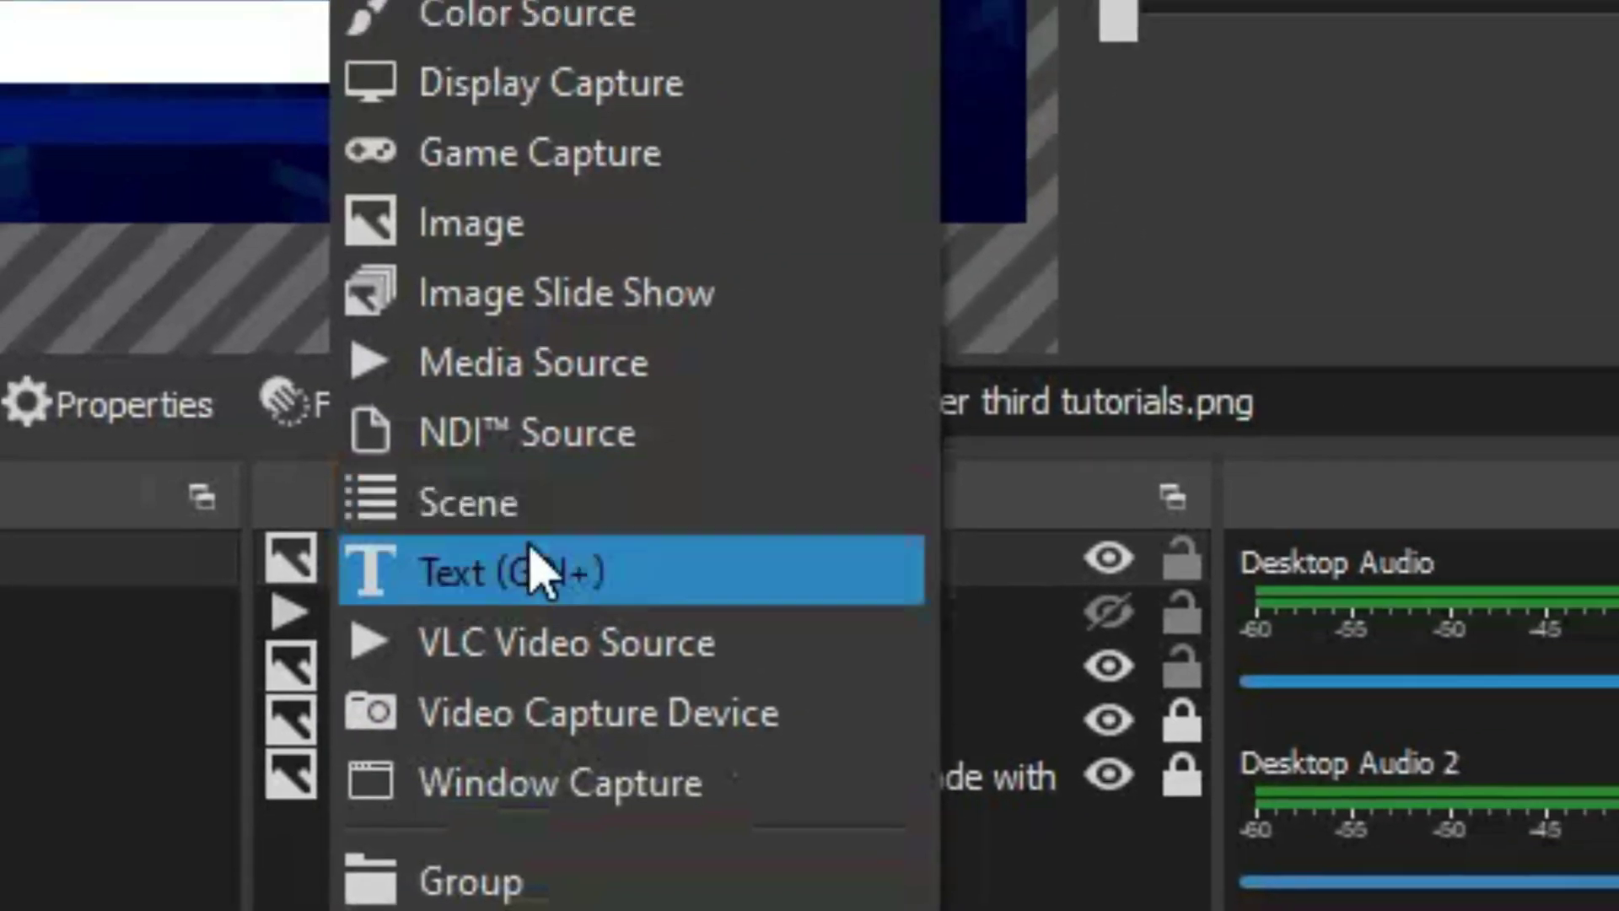
pyautogui.click(591, 592)
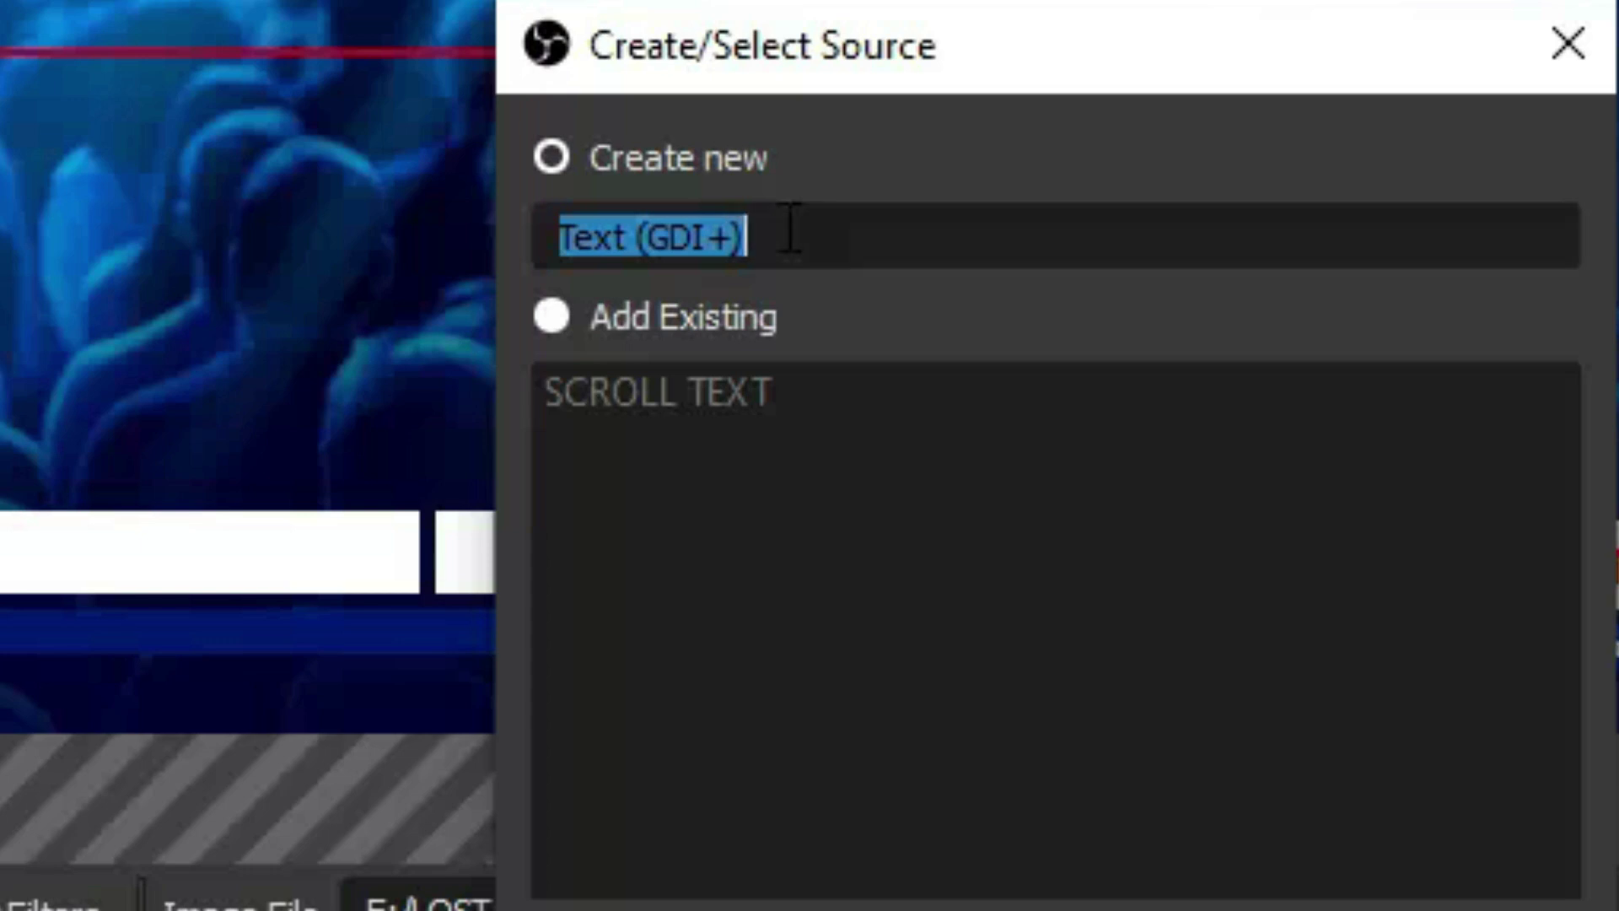
pyautogui.write('HZ SCROL TE')
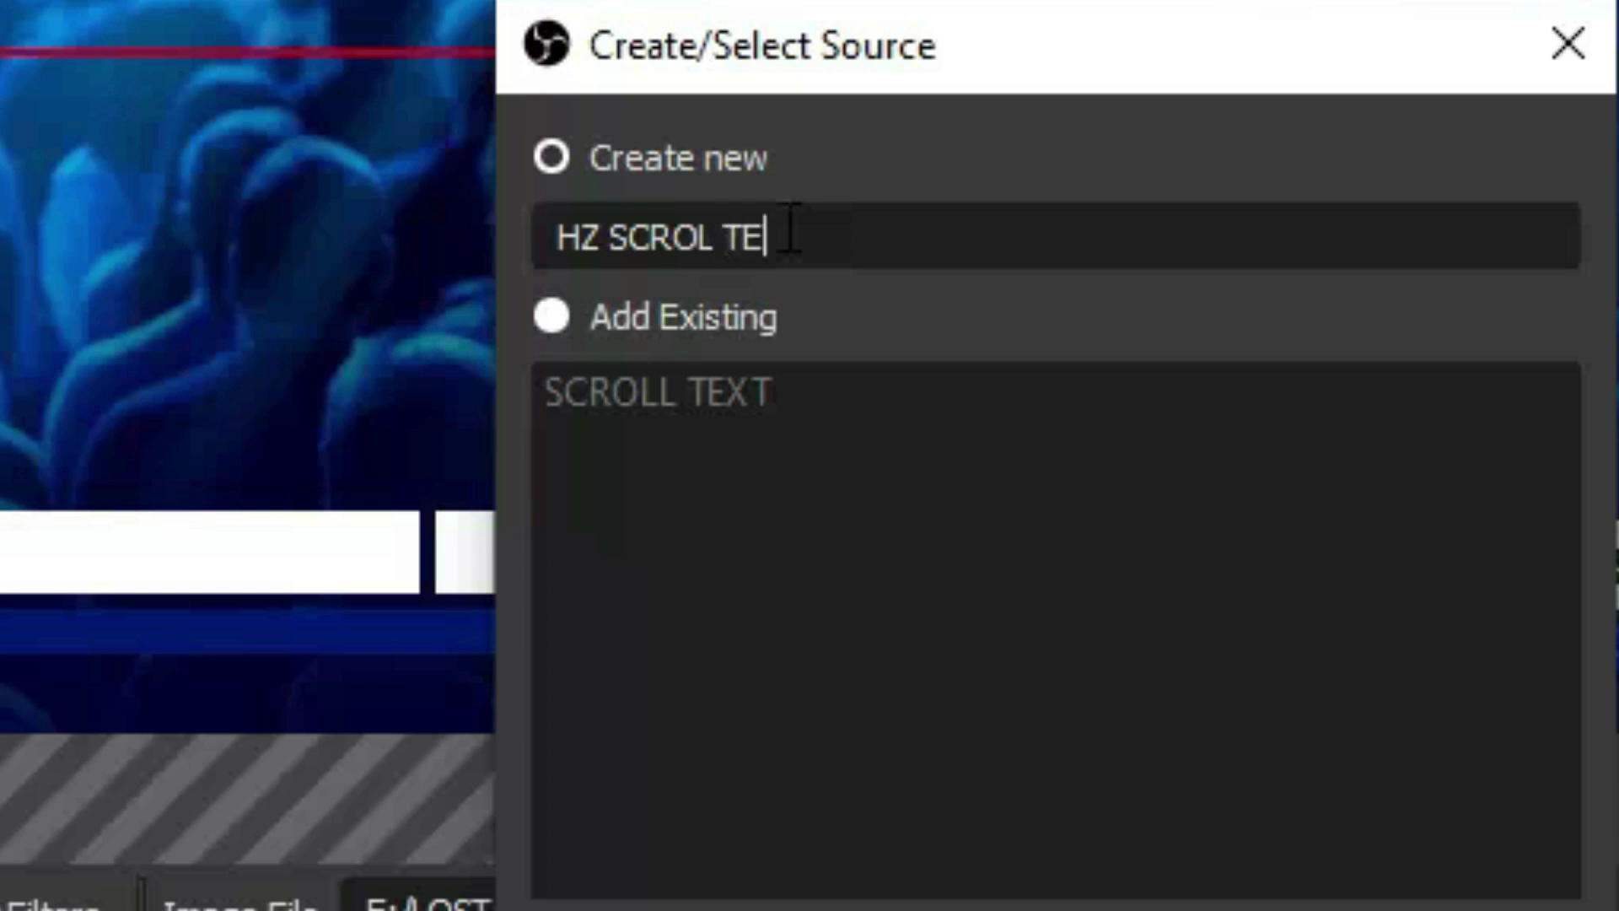
pyautogui.write('X')
pyautogui.click(672, 356)
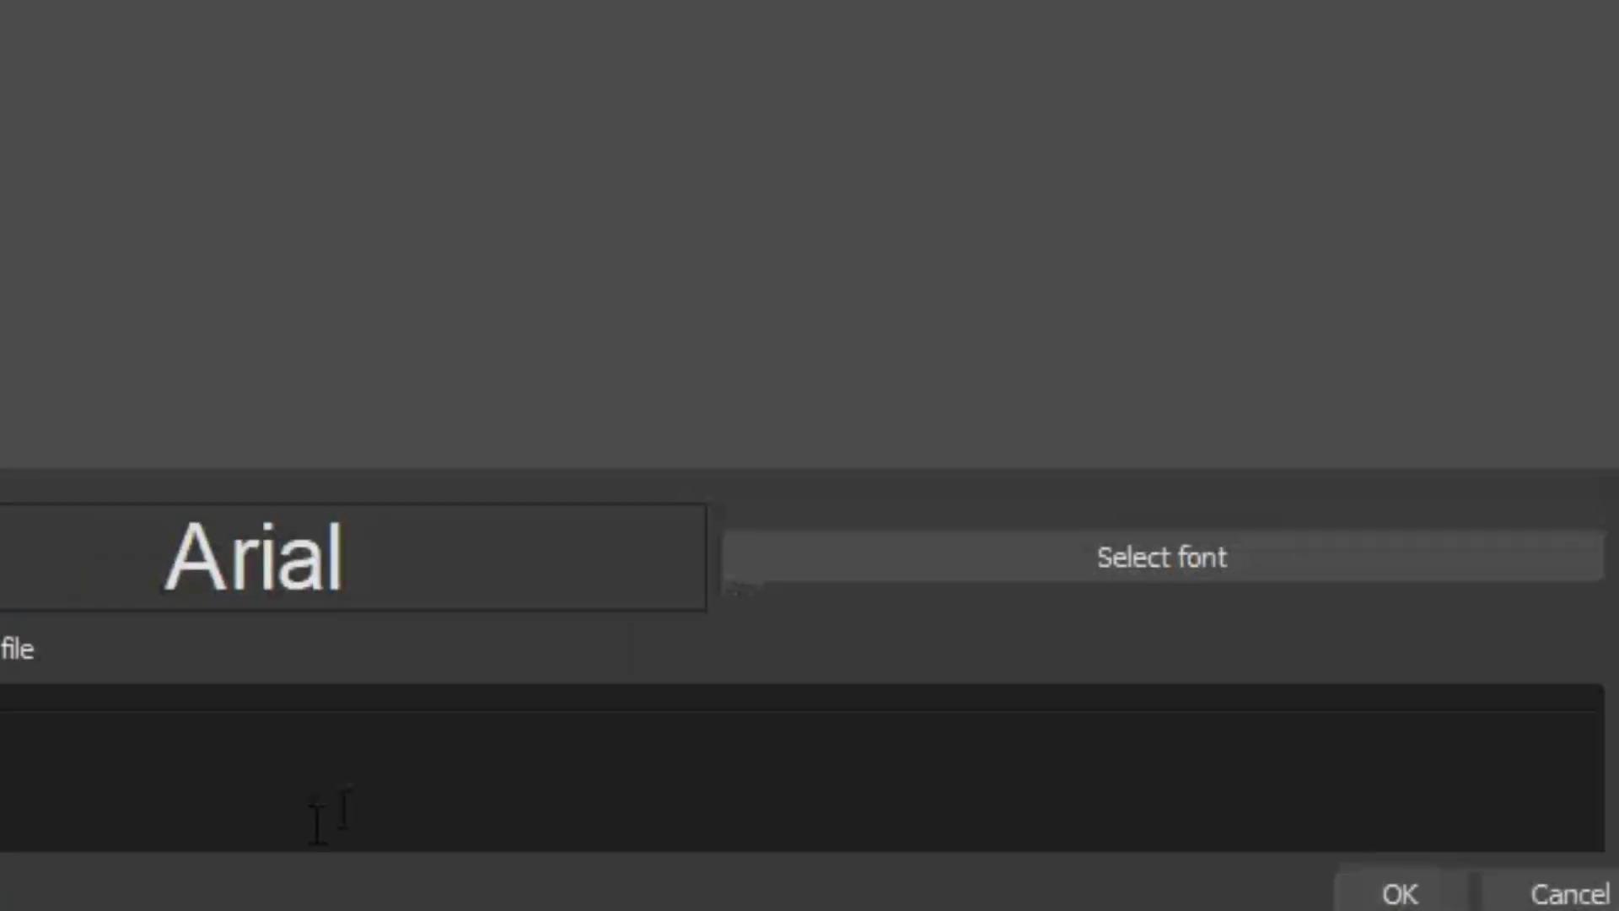
# Set the text source's font to Arial Black Regular at size 48
pyautogui.click(2, 613)
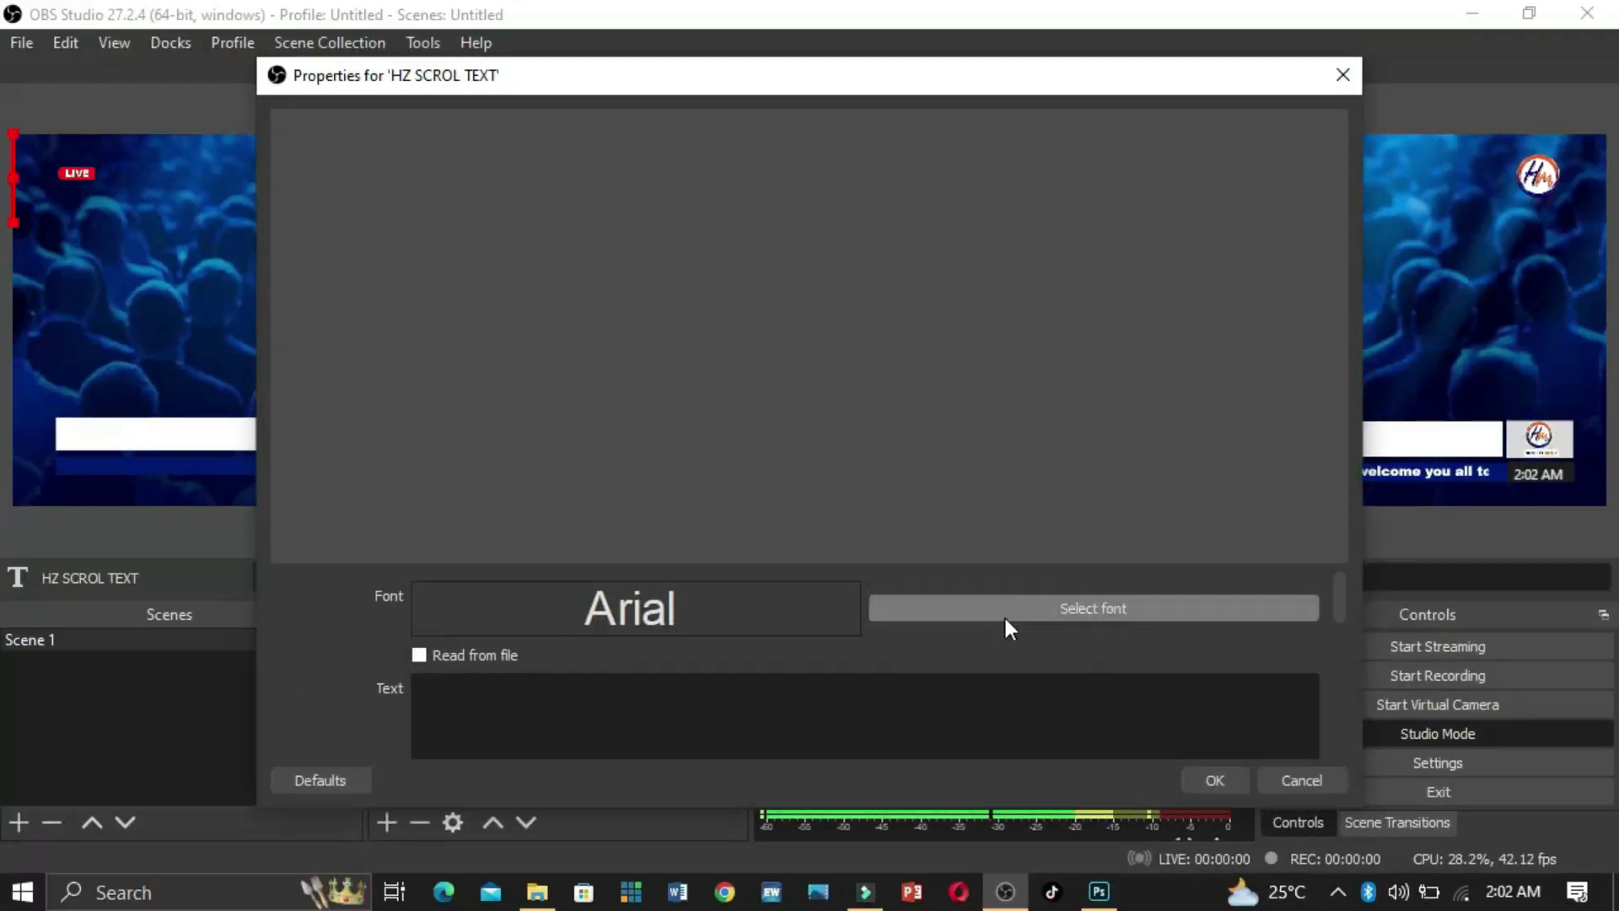
pyautogui.click(1004, 614)
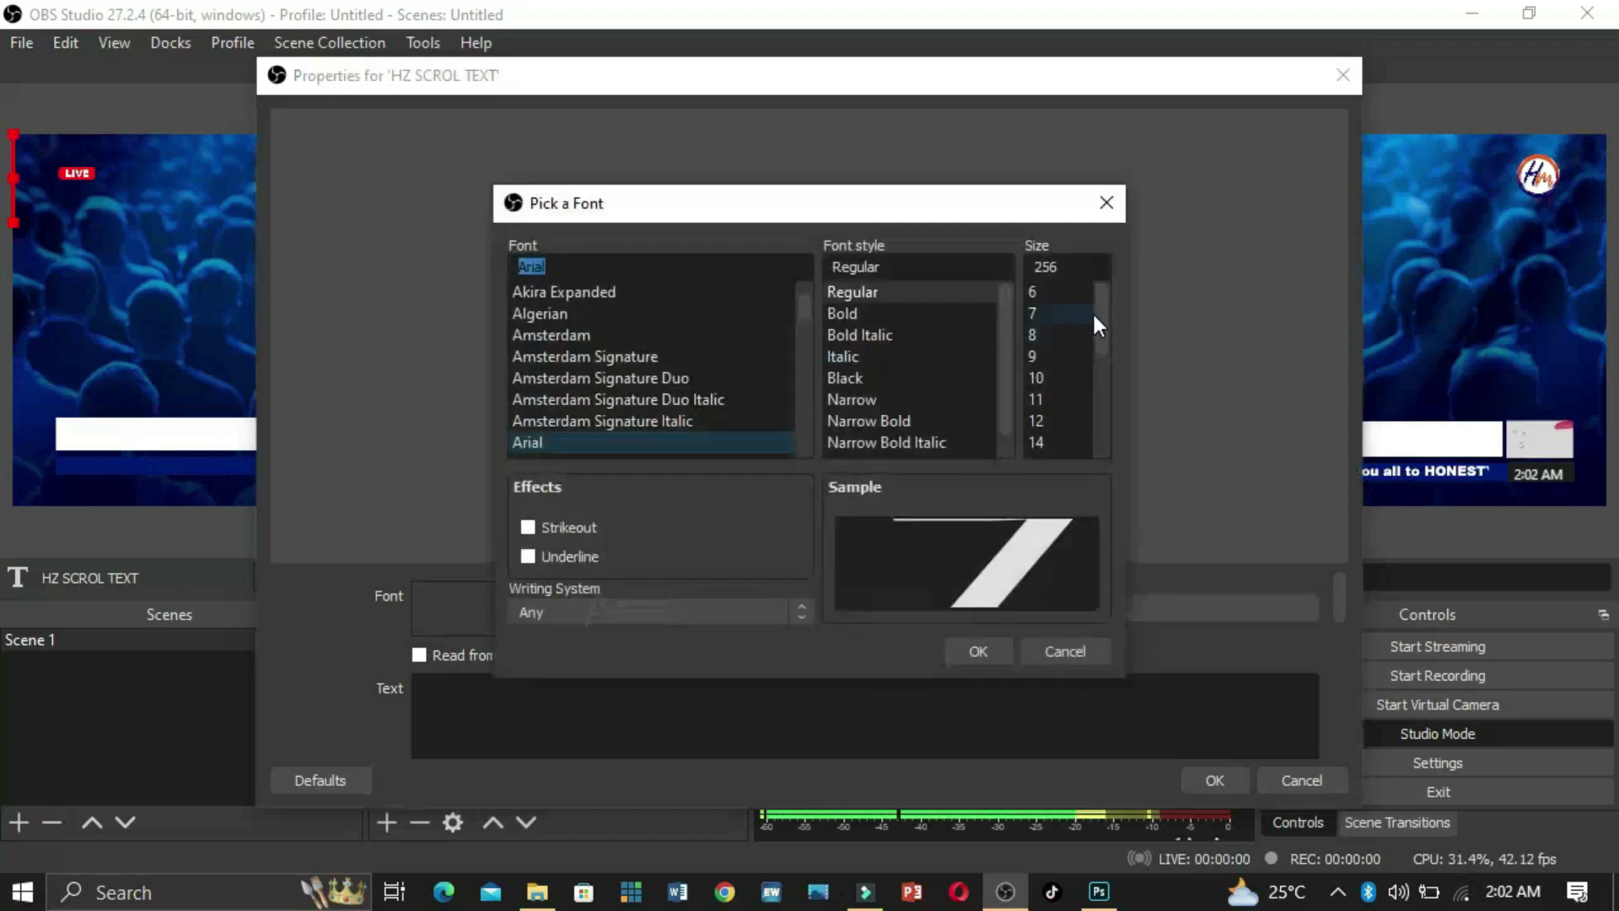
pyautogui.moveTo(1091, 310); pyautogui.dragTo(1092, 462)
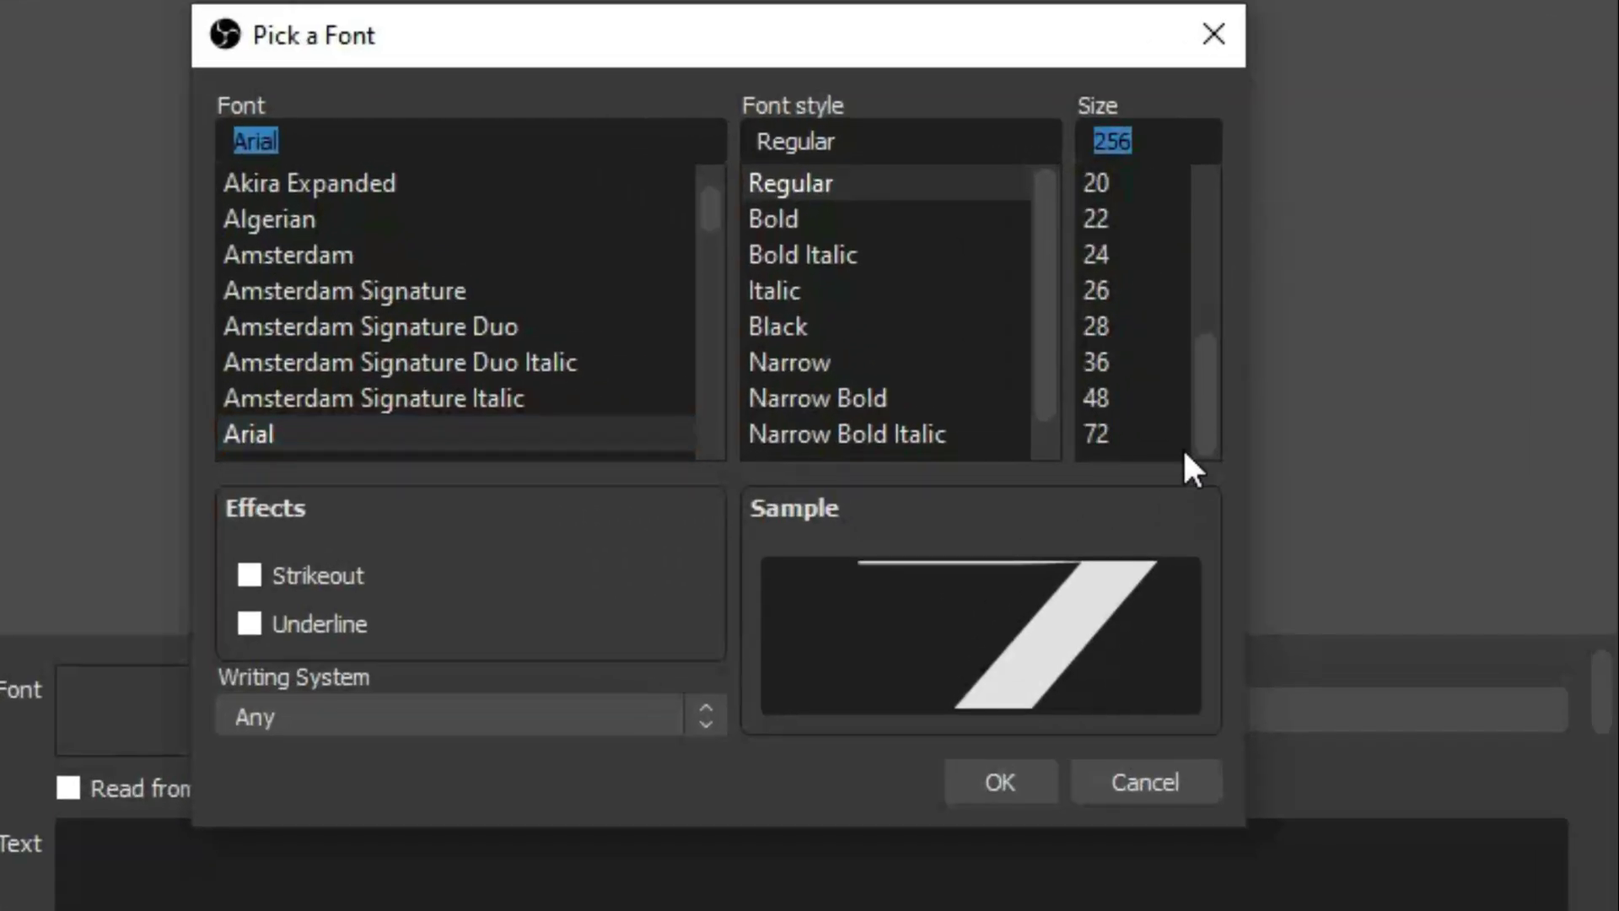
pyautogui.click(1138, 400)
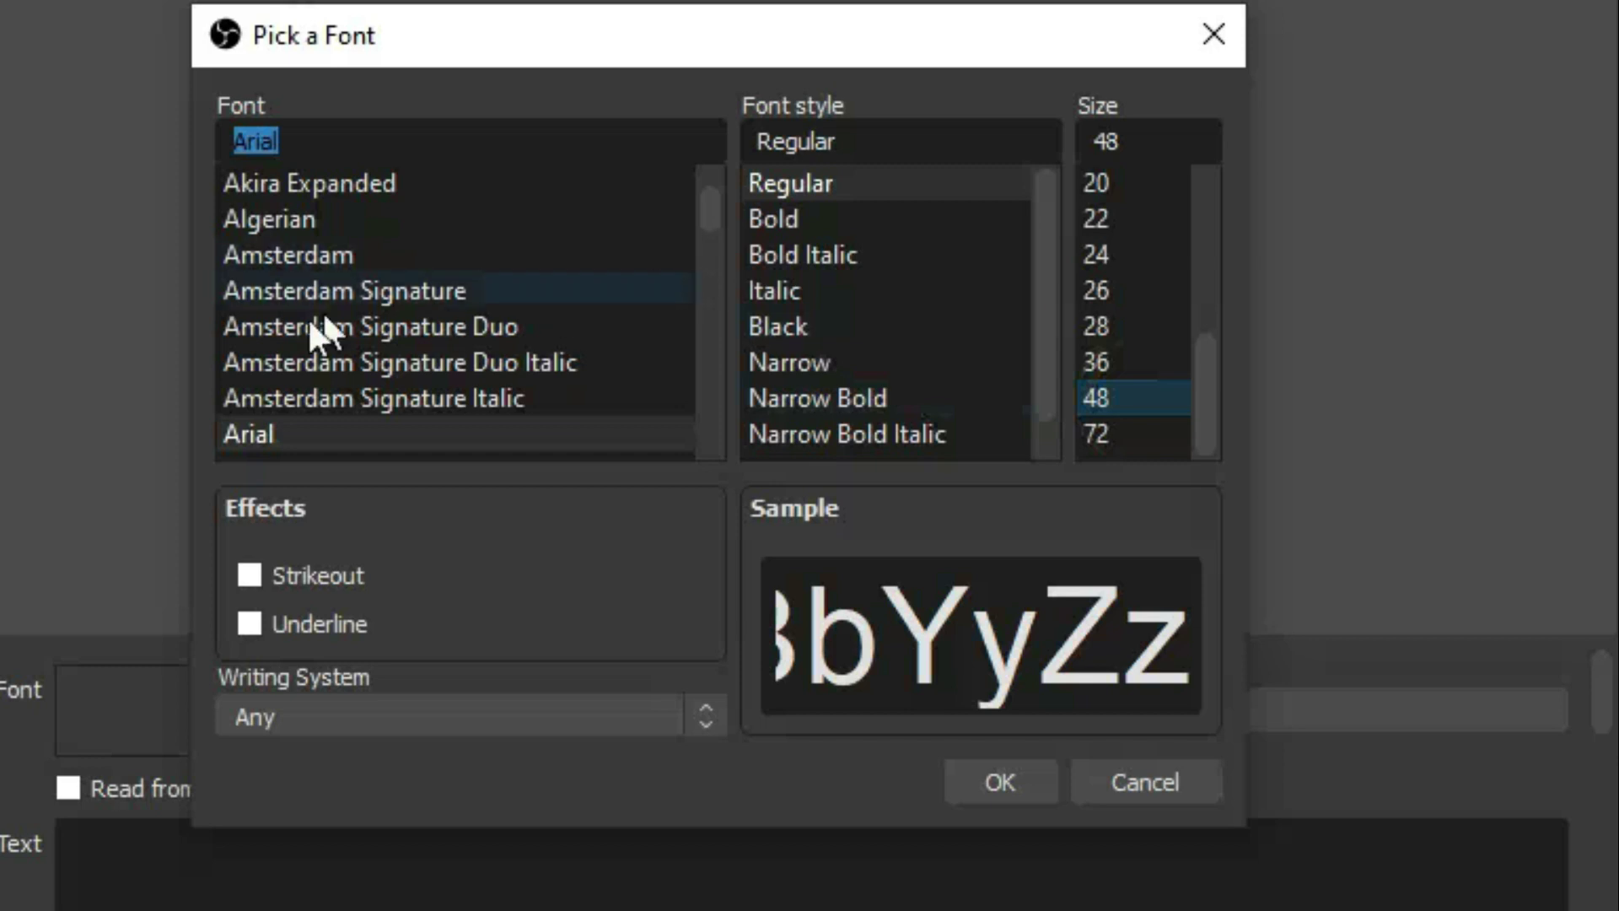
pyautogui.click(710, 220)
pyautogui.click(336, 430)
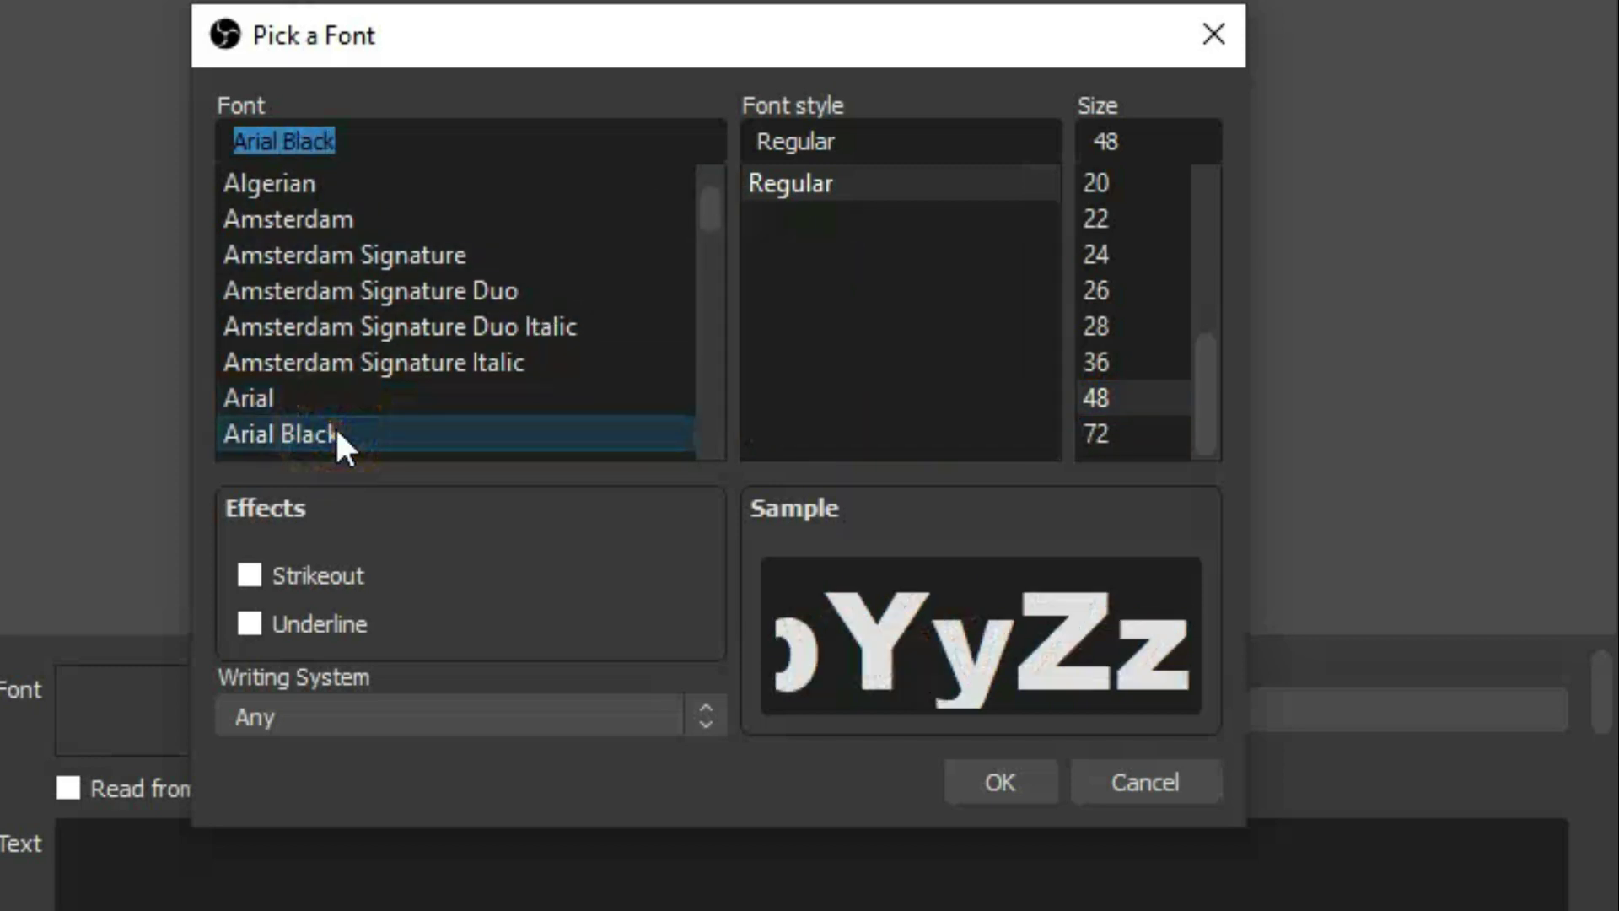
pyautogui.click(978, 781)
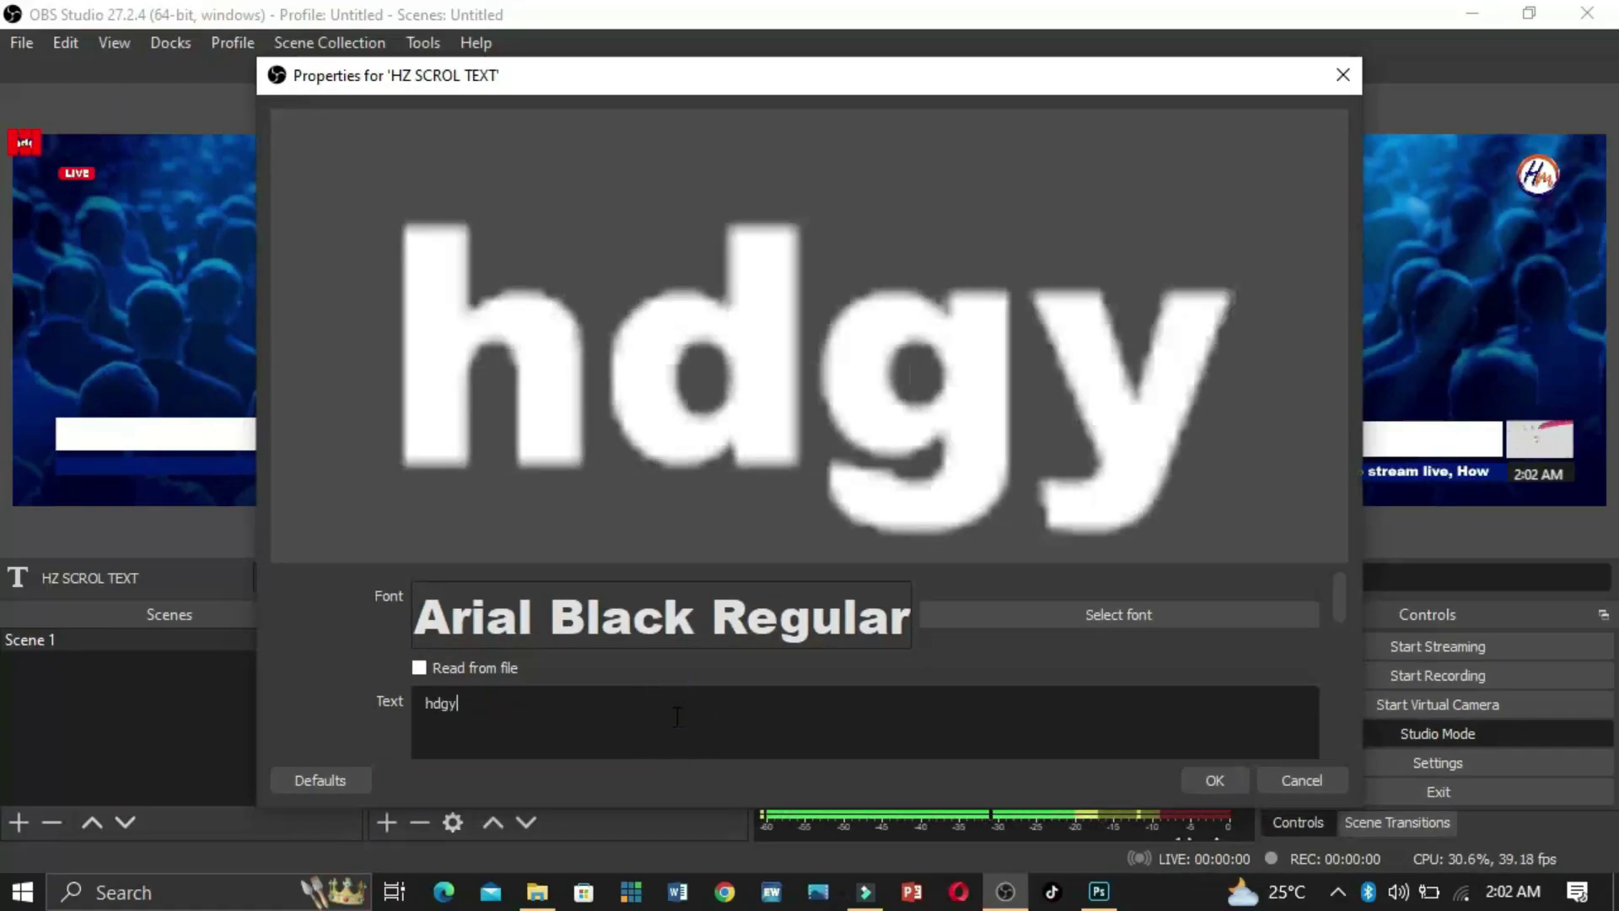
# Enter the scrolling message starting "Hello every one here, I welcome you all to HONESTY MEDIA" as the source's text and accept the properties
pyautogui.write('hgdkj')
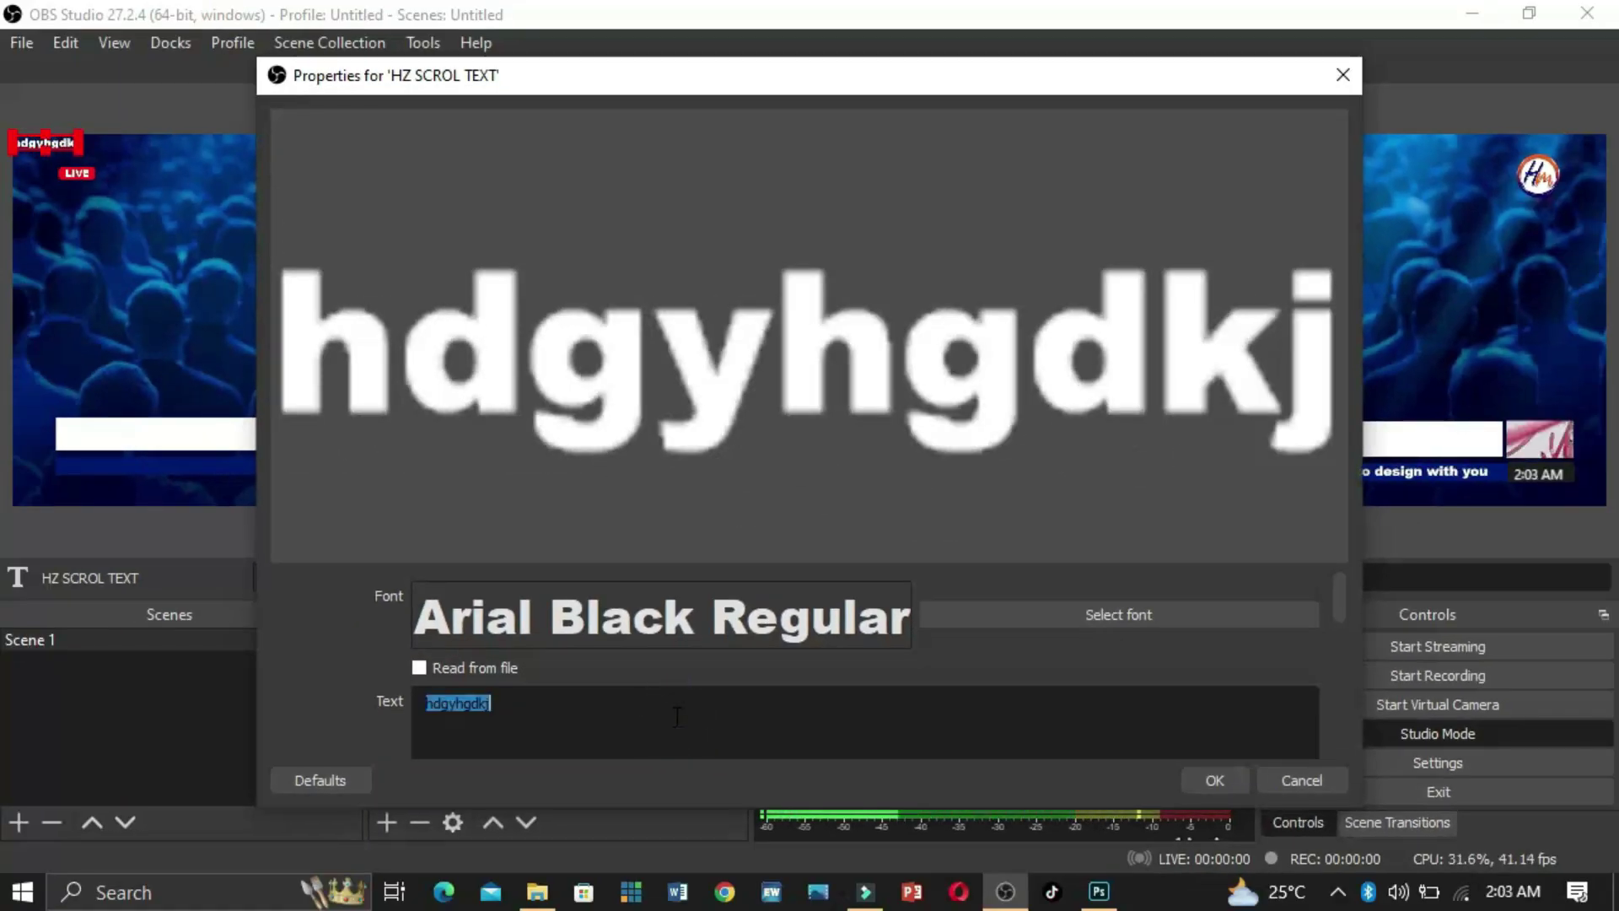
pyautogui.write('Hello every one  here, I welcome you all to HONESTY MEDIA, if you want to know more about how to stream live, How to design with your PC and also how to design with your smartphone and tips about how to use live streamig software like OBS, vMix, etc...')
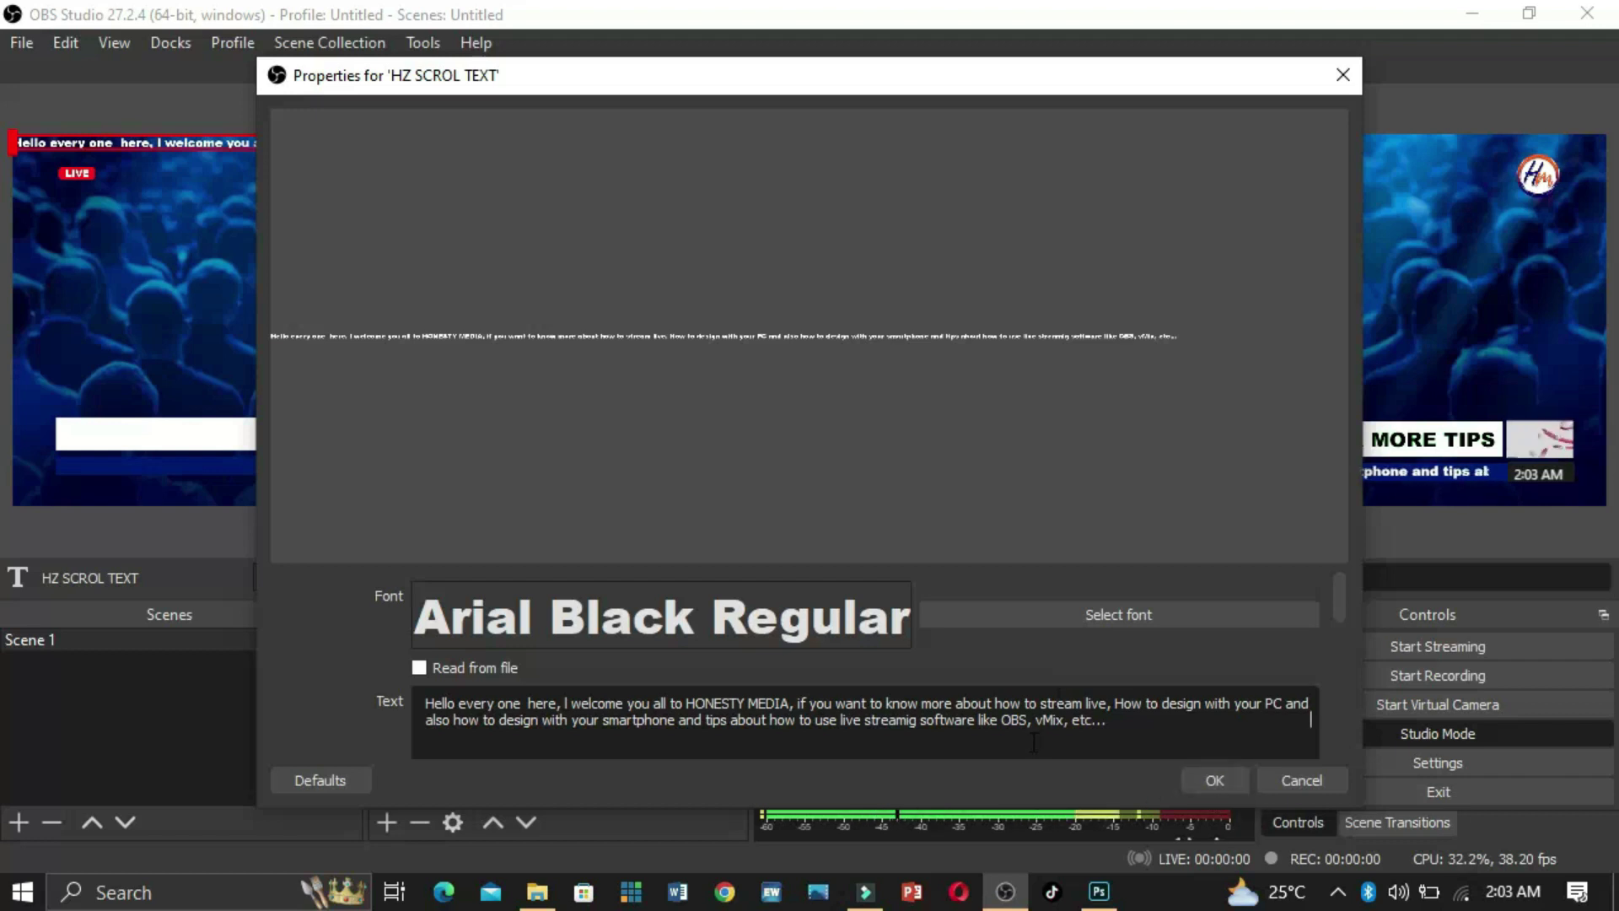
pyautogui.click(1204, 780)
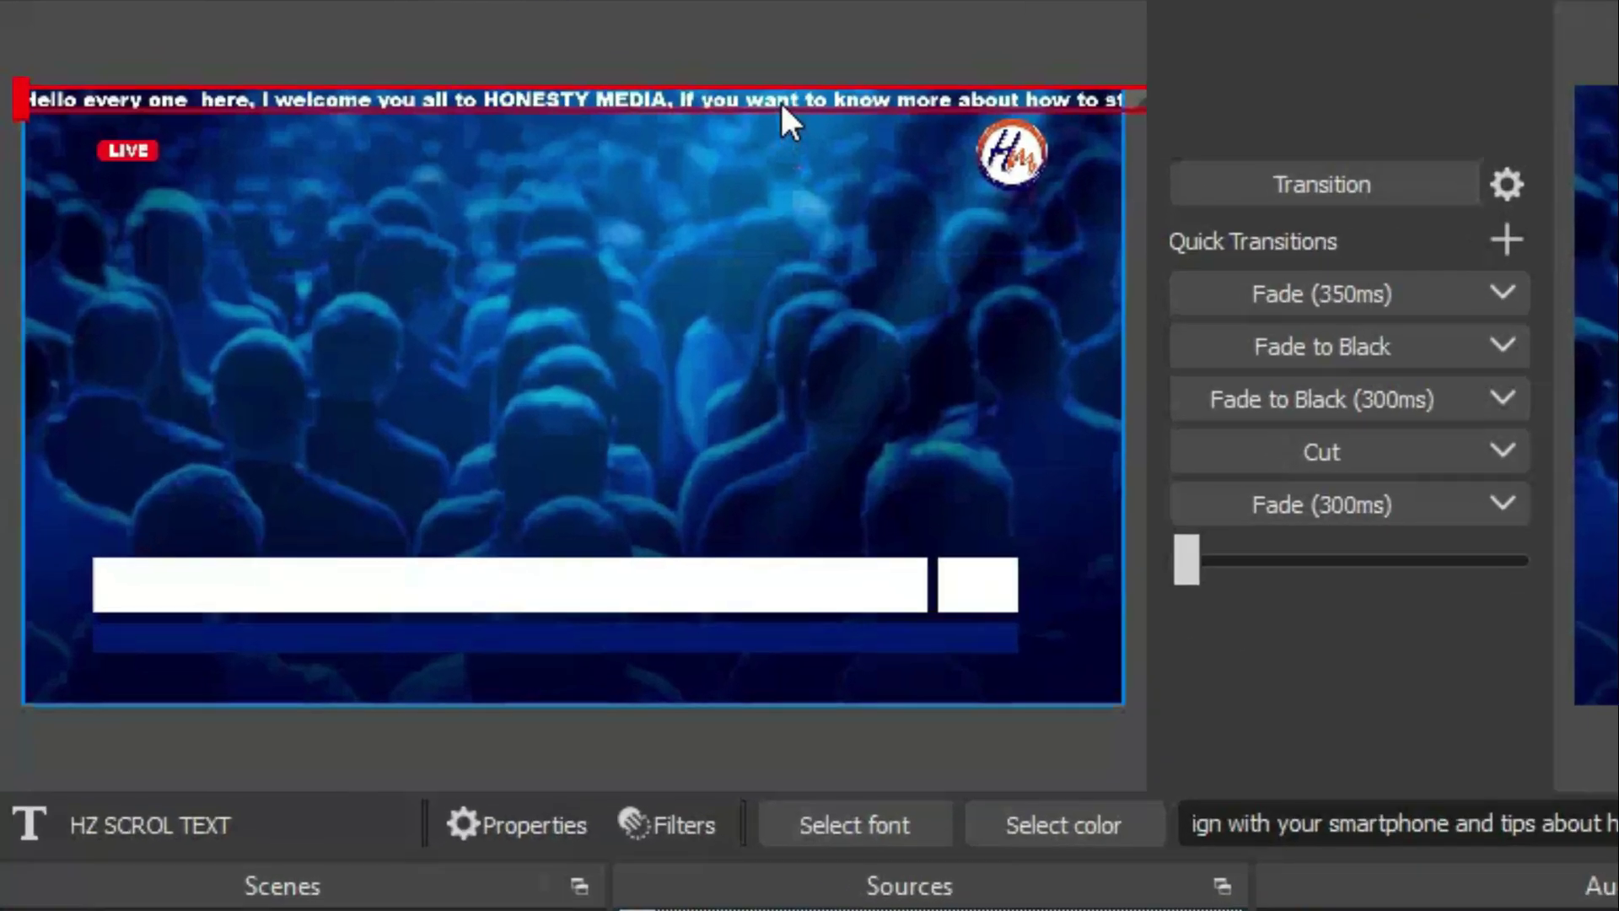
# Move the message text onto the blue strip below the white bar, starting at the strip's beginning
pyautogui.moveTo(781, 100); pyautogui.dragTo(921, 569)
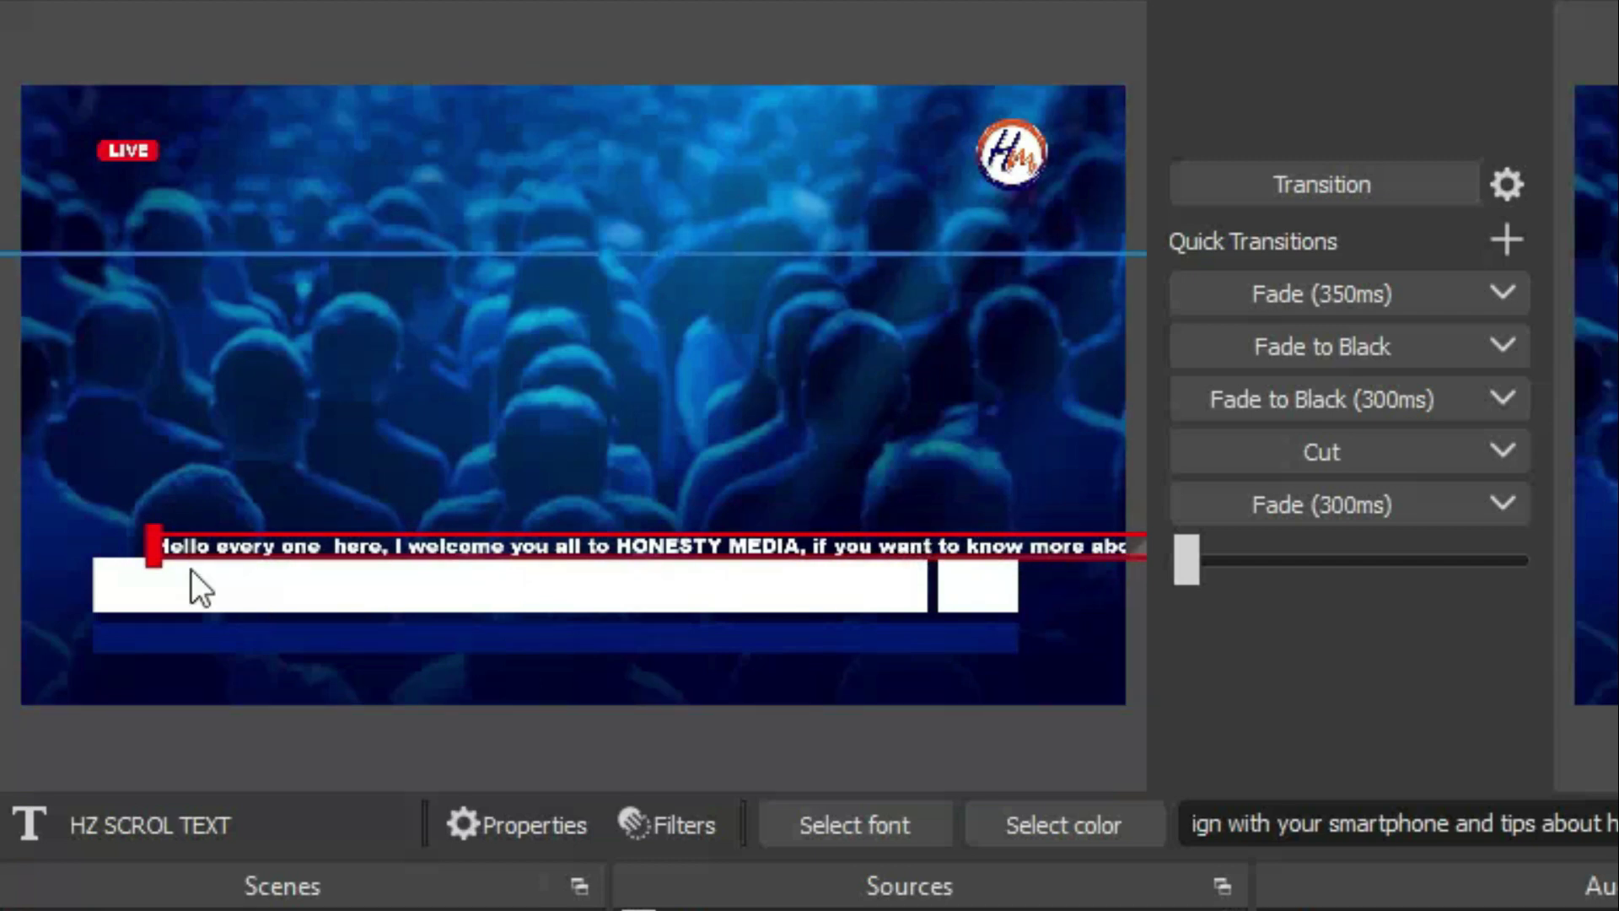
pyautogui.moveTo(208, 572); pyautogui.dragTo(163, 641)
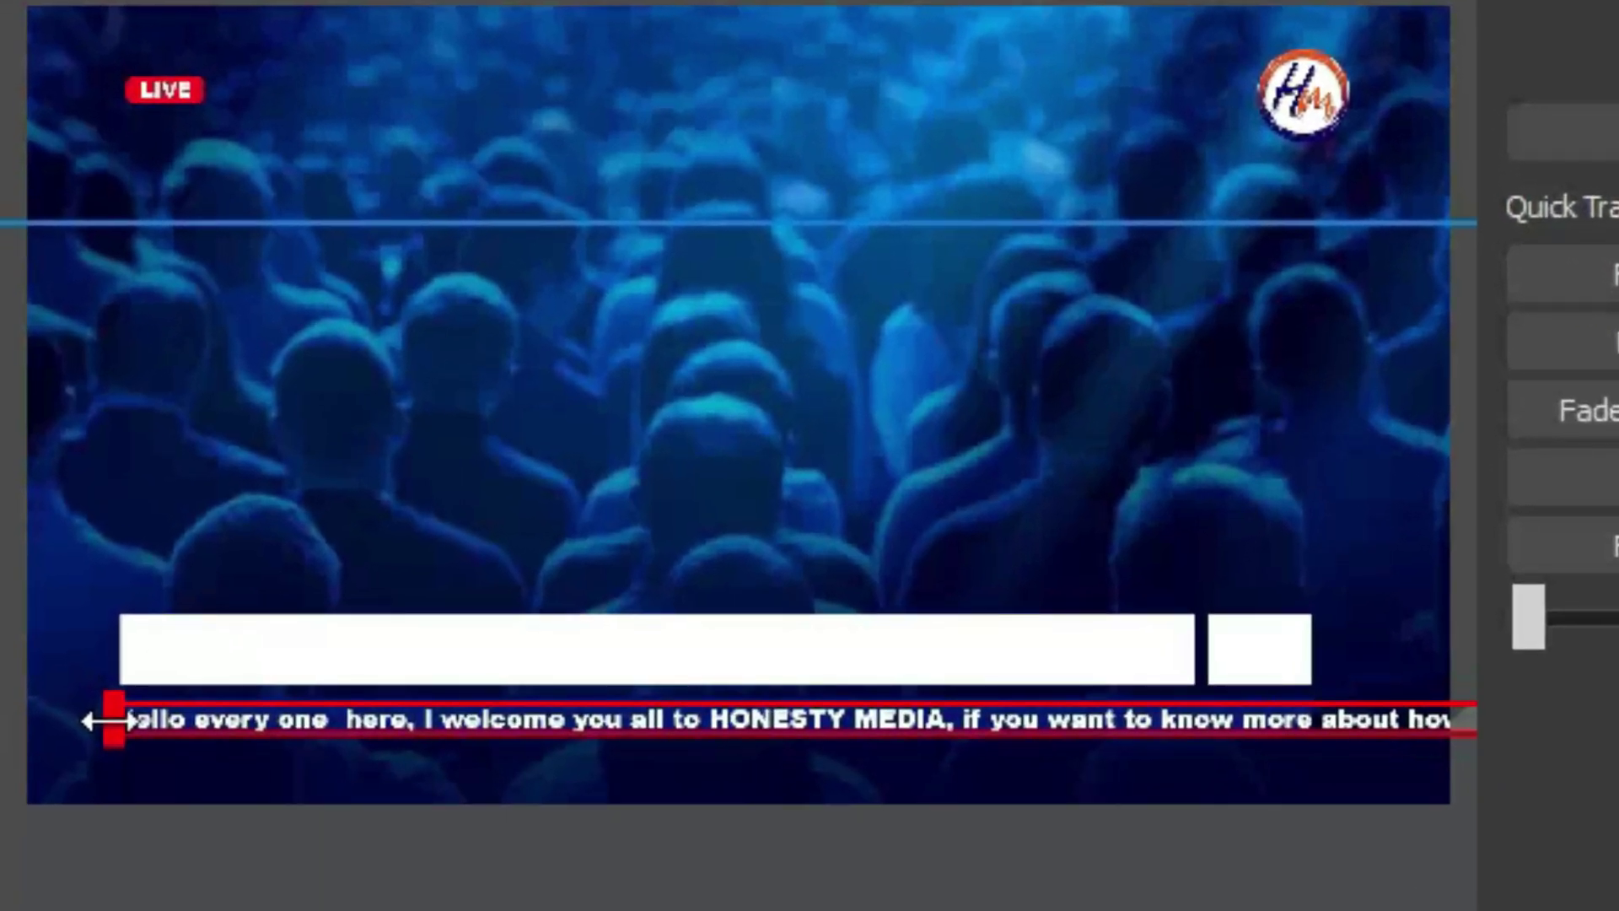
pyautogui.click(108, 719)
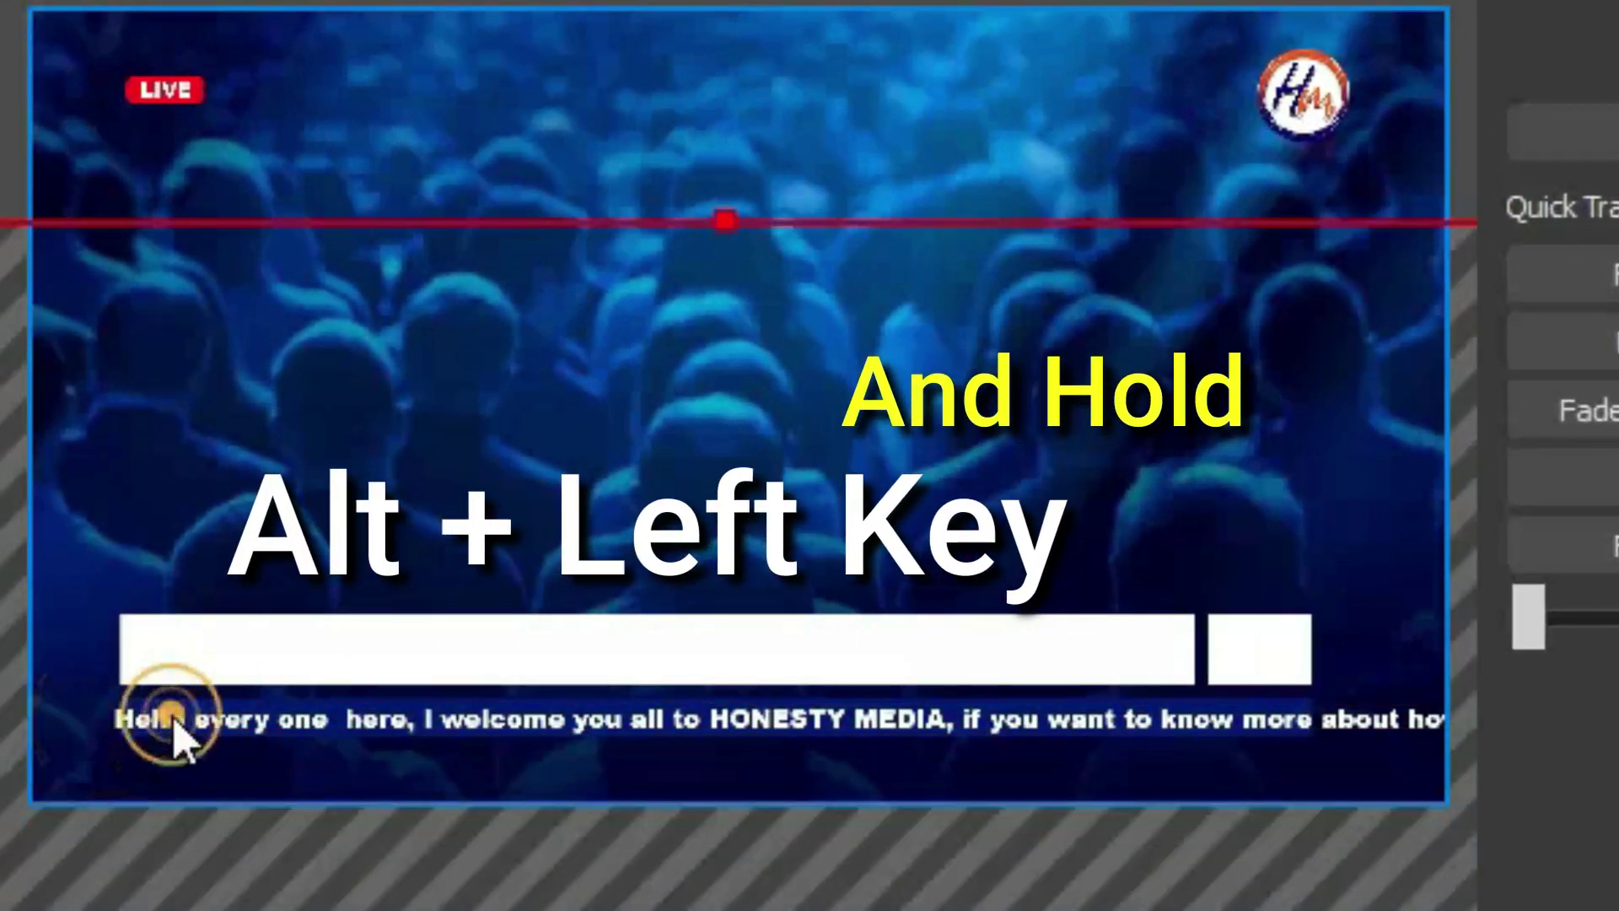
# Crop the HZ SCROL TEXT source's beginning and end so its visible part fits within the blue strip, ending before the small white box
pyautogui.click(174, 730)
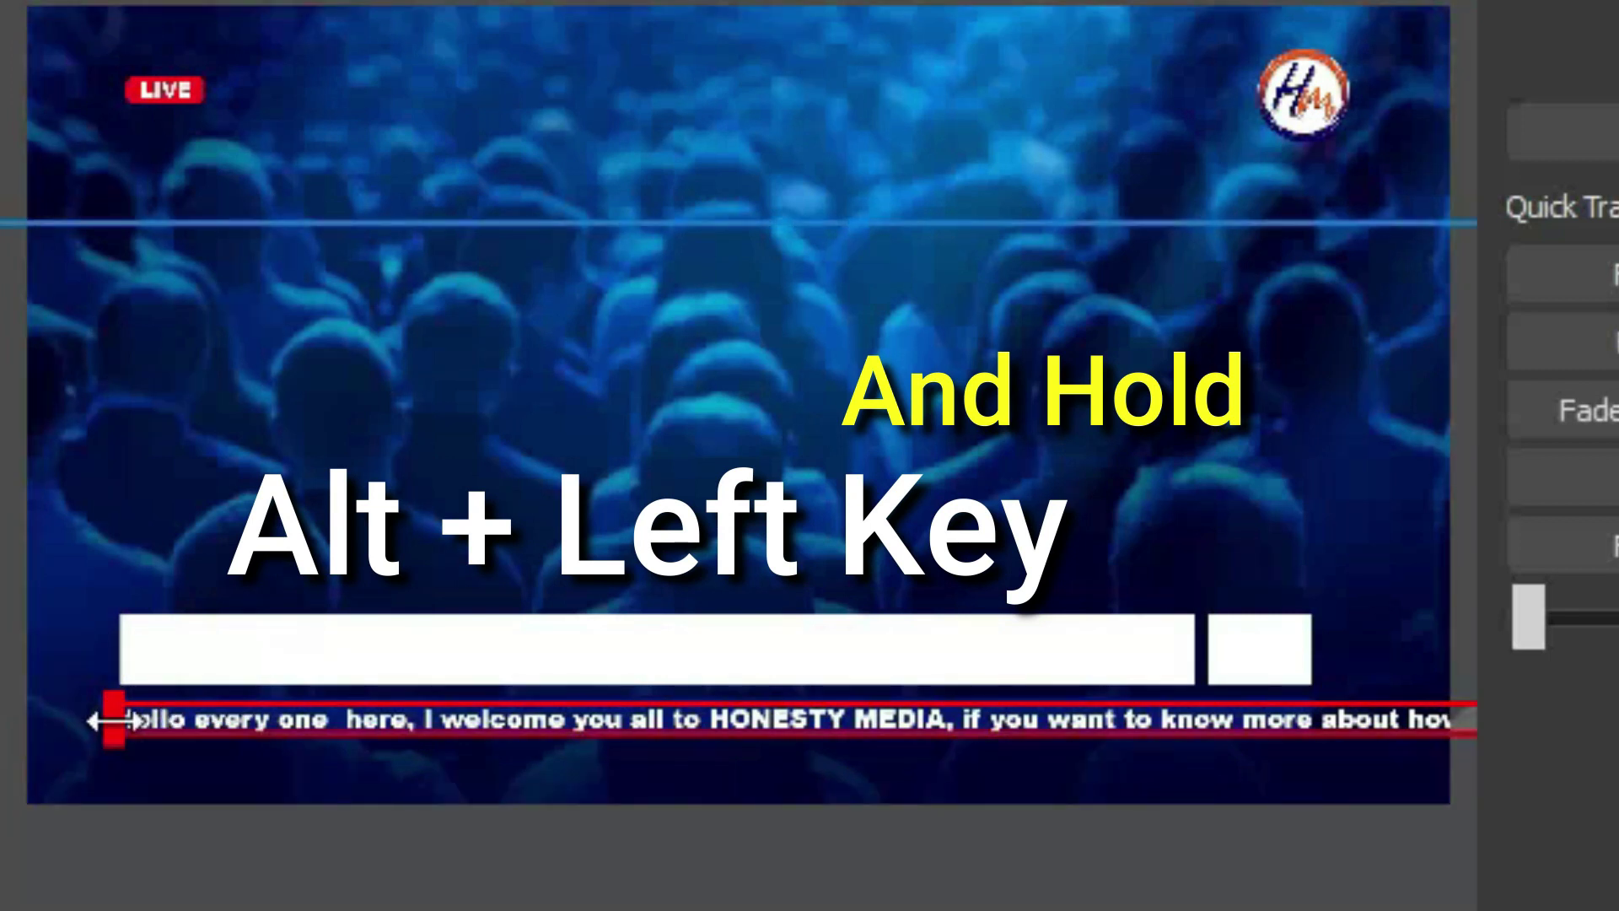
pyautogui.moveTo(114, 721); pyautogui.dragTo(1138, 762)
pyautogui.moveTo(1348, 705); pyautogui.dragTo(202, 727)
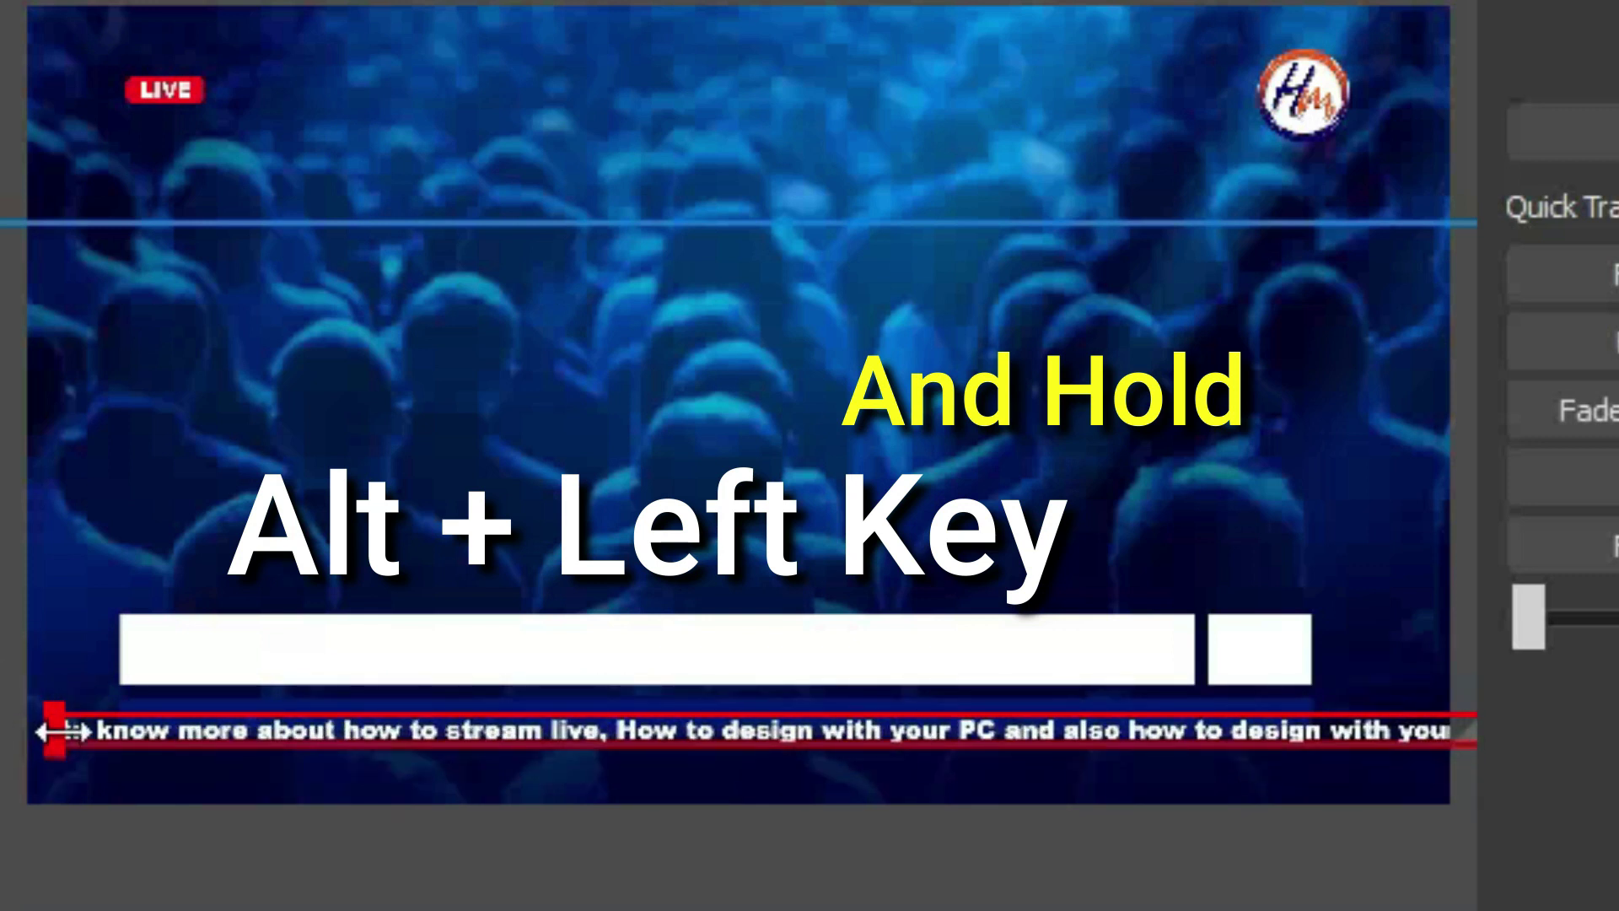
pyautogui.moveTo(61, 734); pyautogui.dragTo(1107, 736)
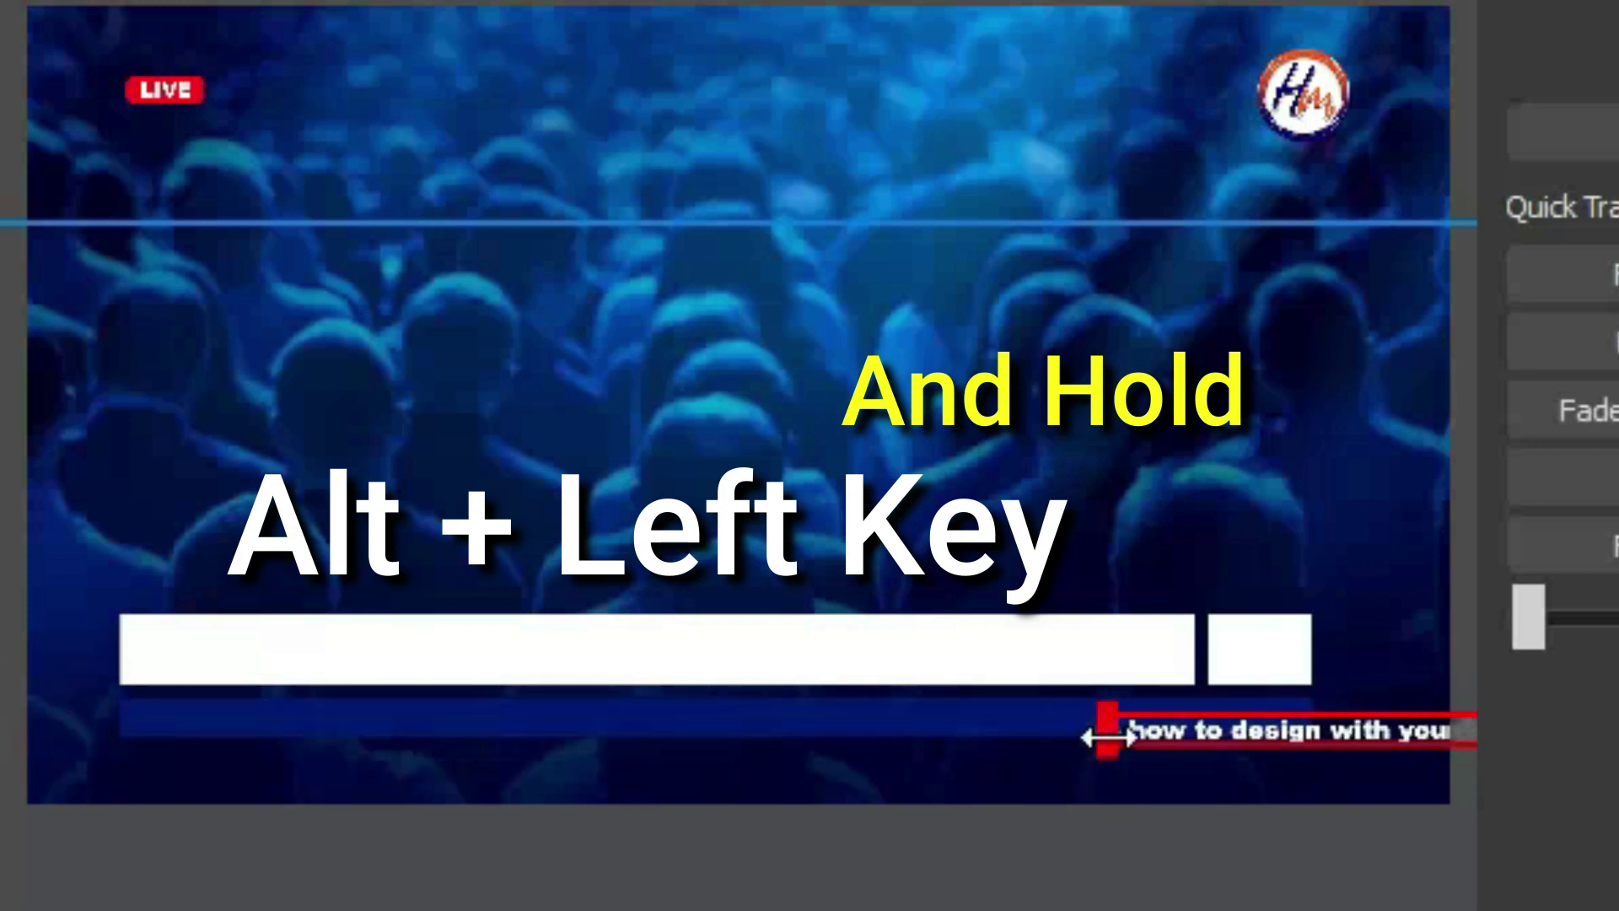
pyautogui.moveTo(1338, 705); pyautogui.dragTo(362, 708)
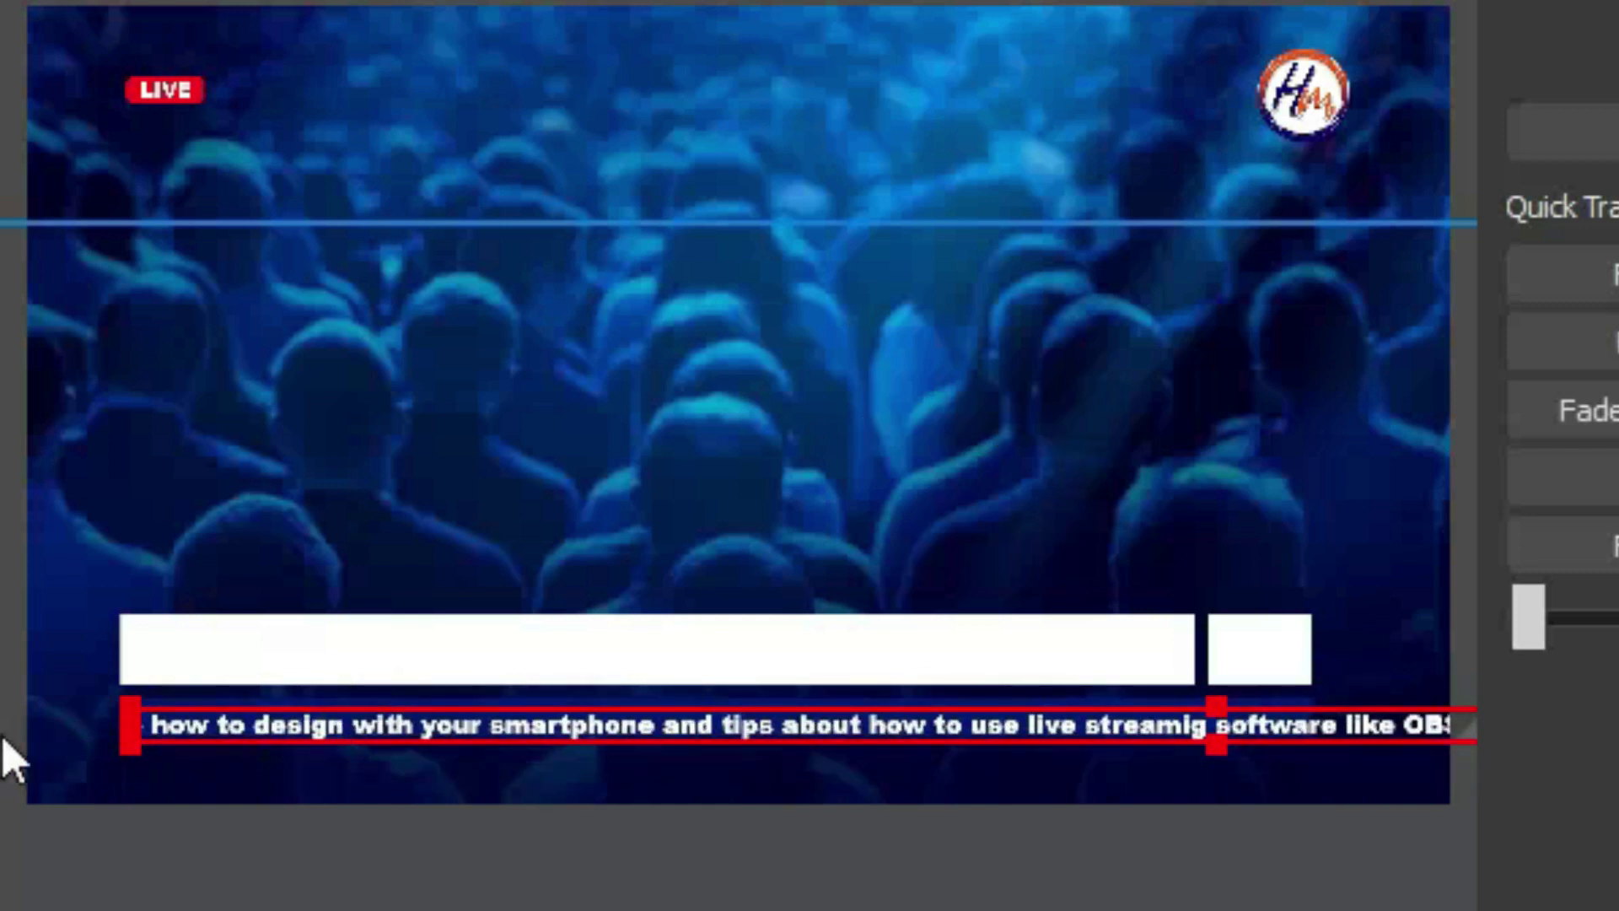
pyautogui.moveTo(131, 724); pyautogui.dragTo(1087, 742)
pyautogui.moveTo(1311, 741); pyautogui.dragTo(378, 700)
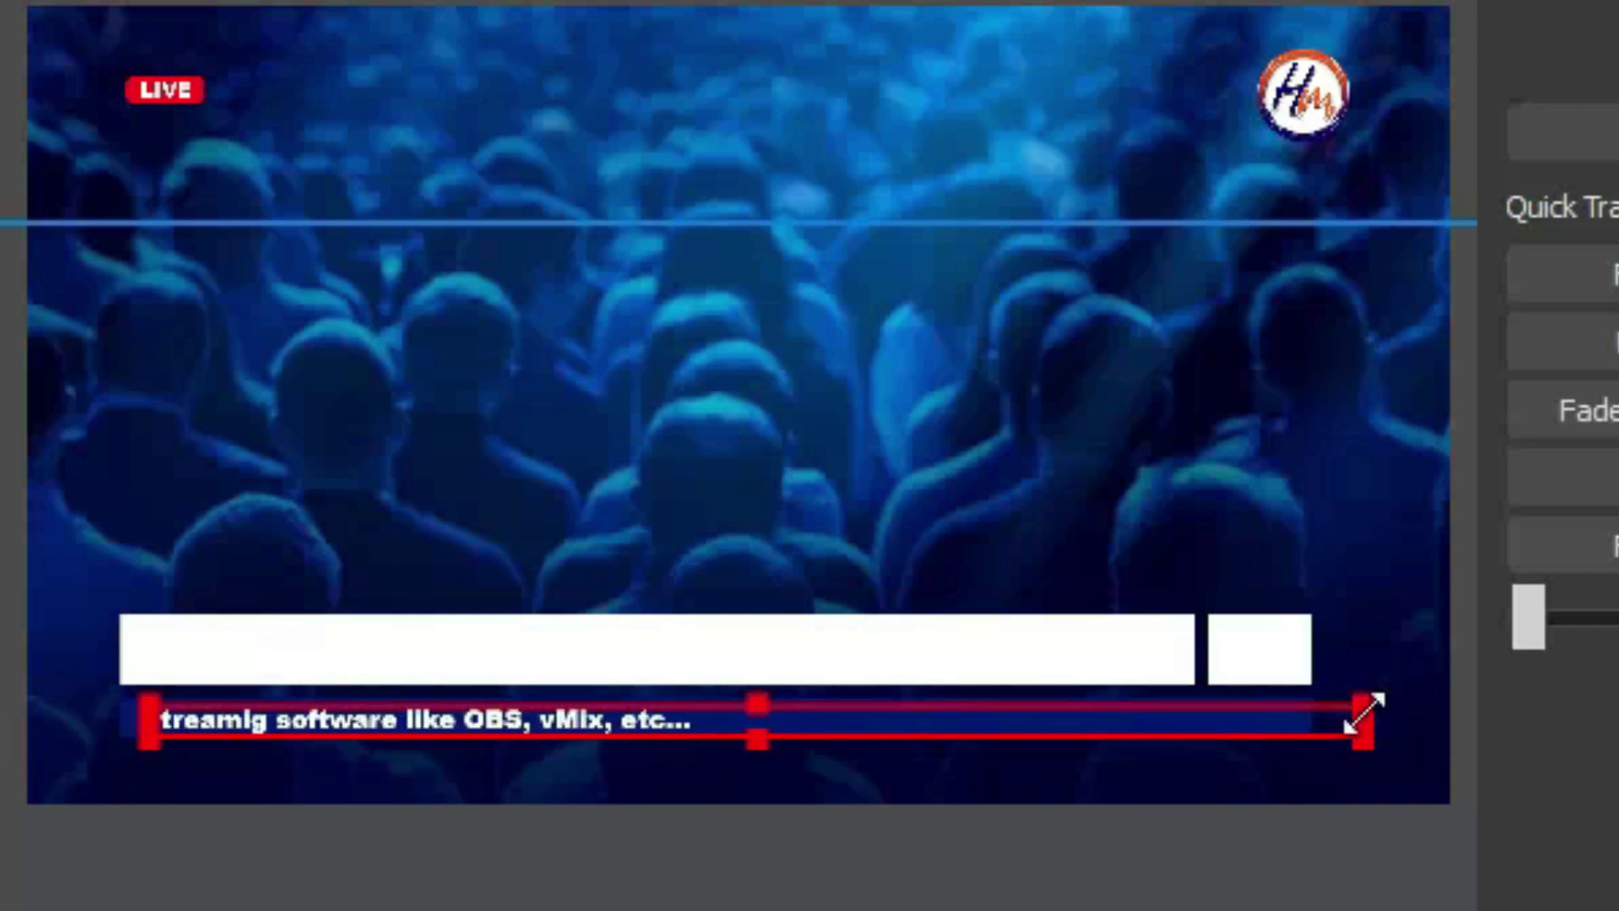
pyautogui.moveTo(1246, 734); pyautogui.dragTo(1228, 711)
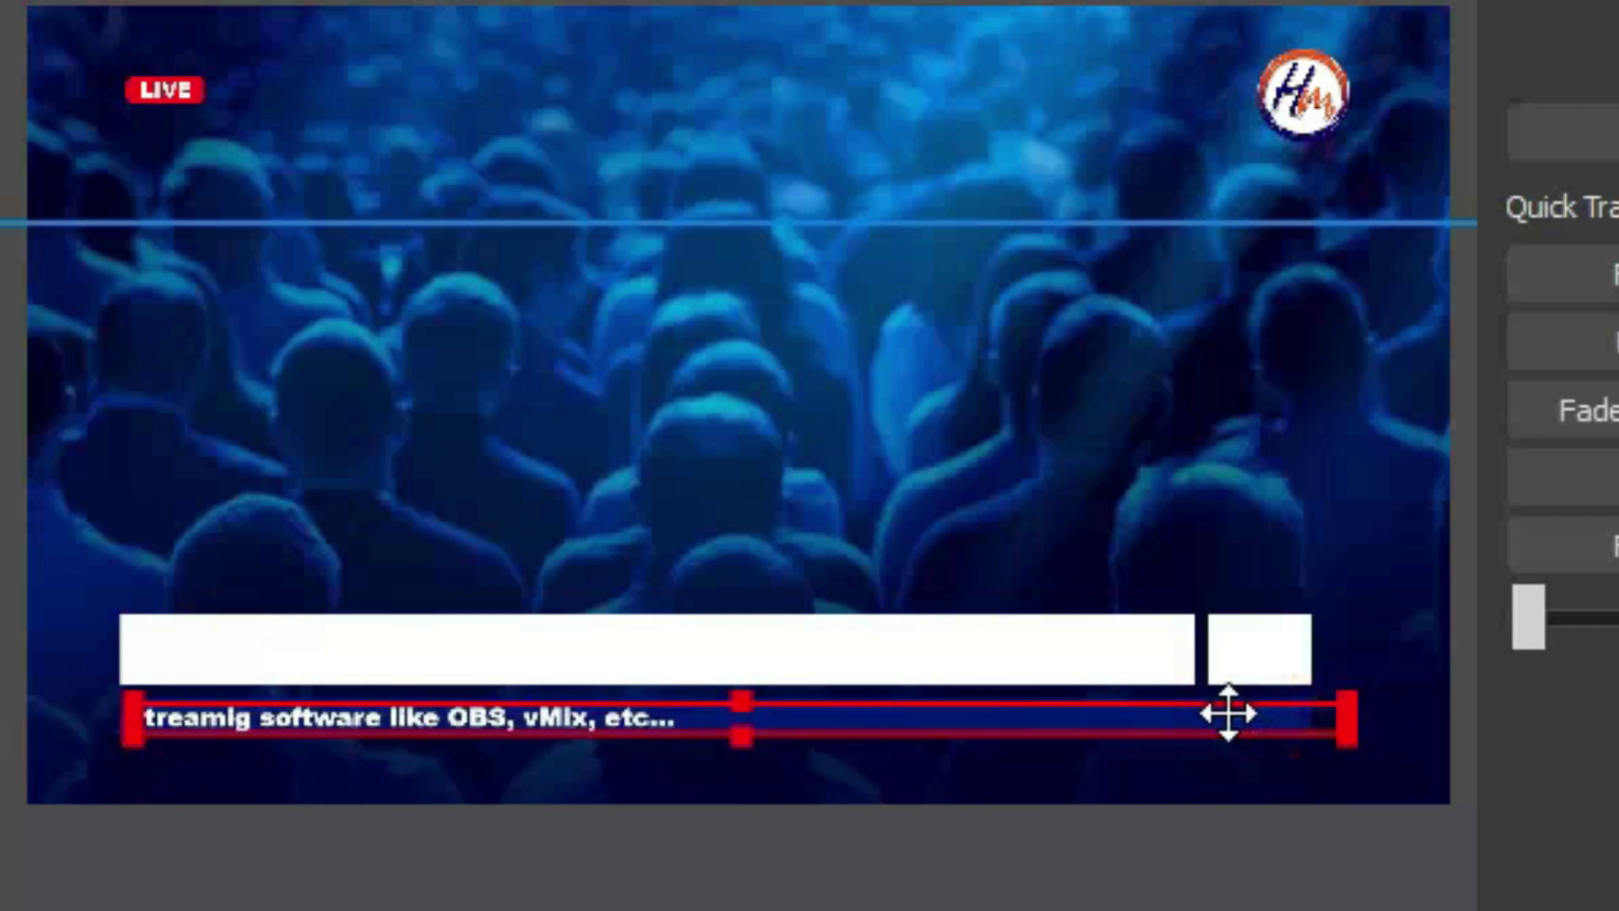
pyautogui.moveTo(1345, 721); pyautogui.dragTo(1190, 729)
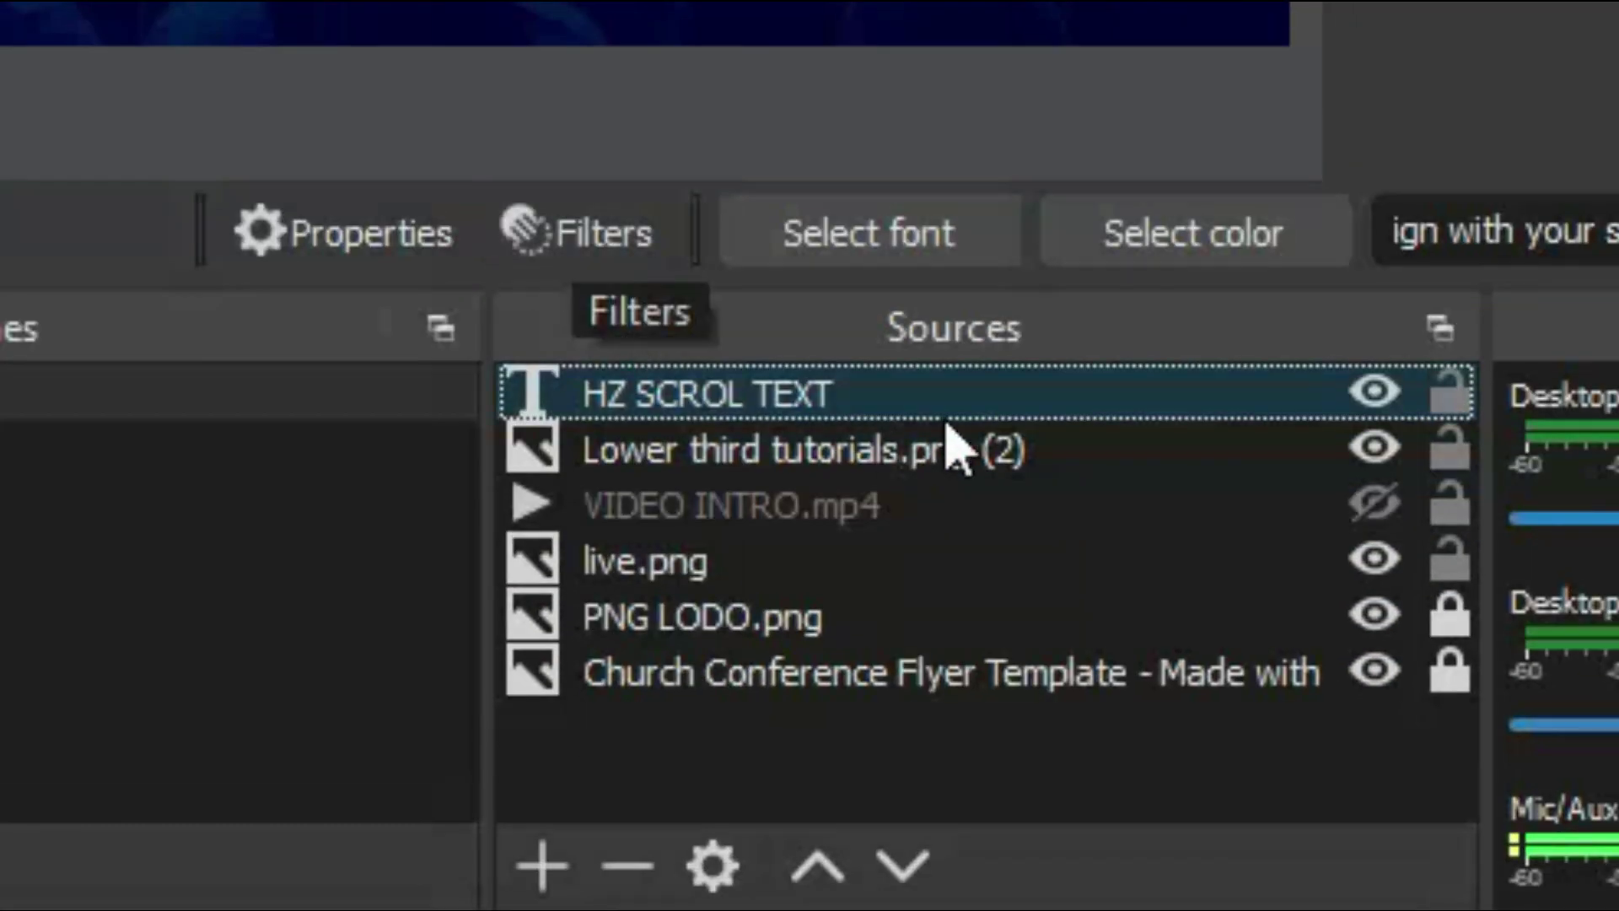
# Add a Scroll filter with its default name to the HZ SCROL TEXT source
pyautogui.click(950, 408)
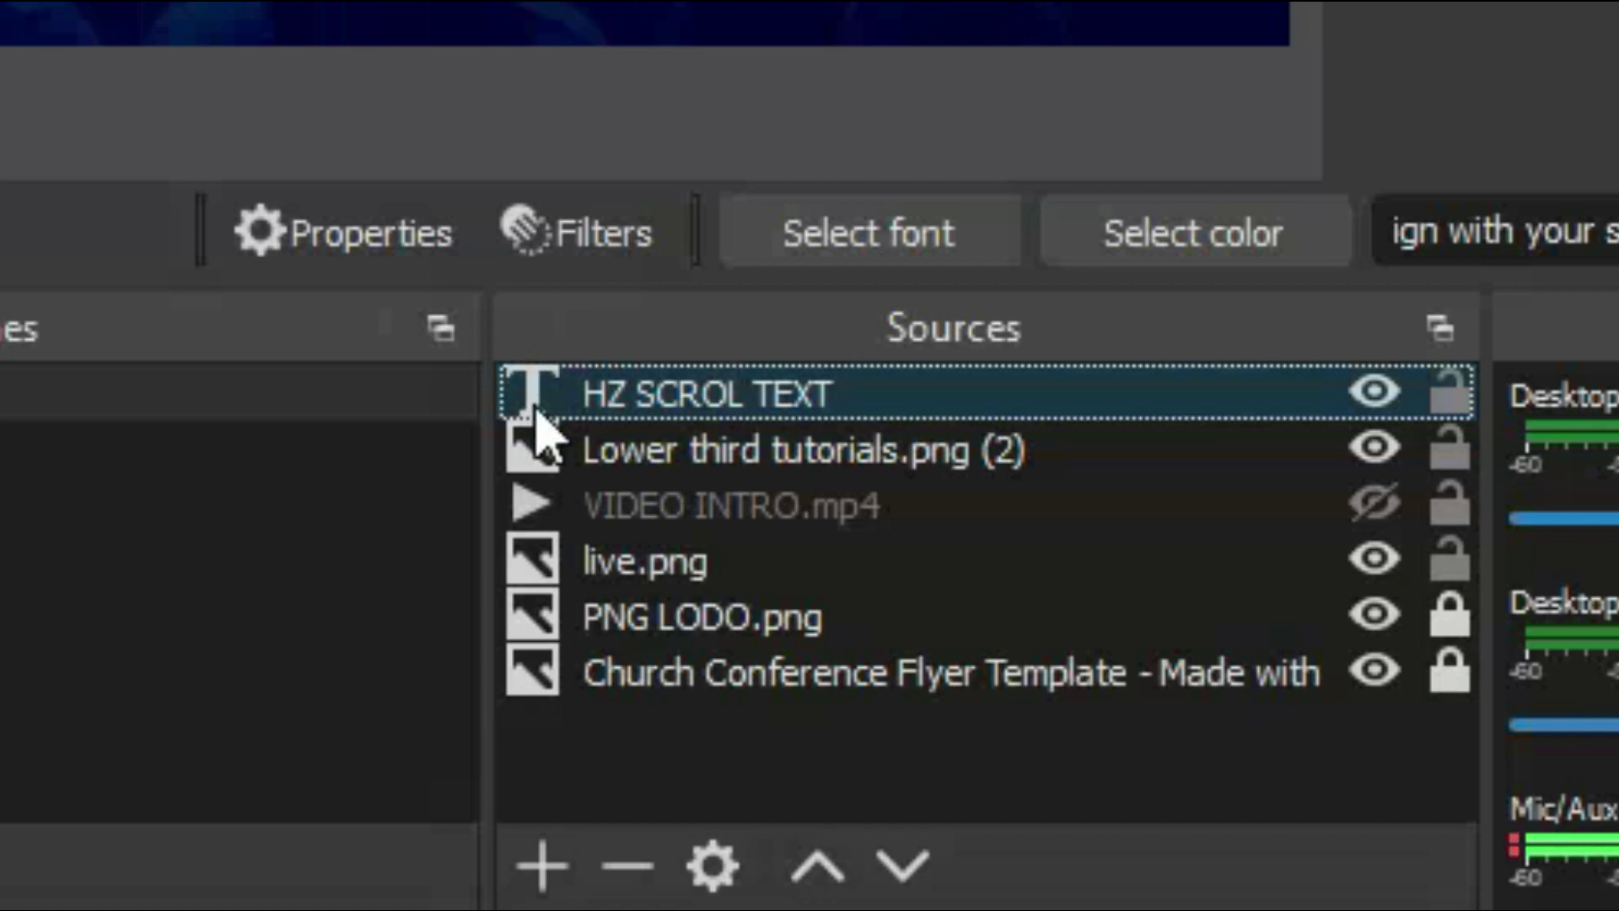
pyautogui.click(607, 249)
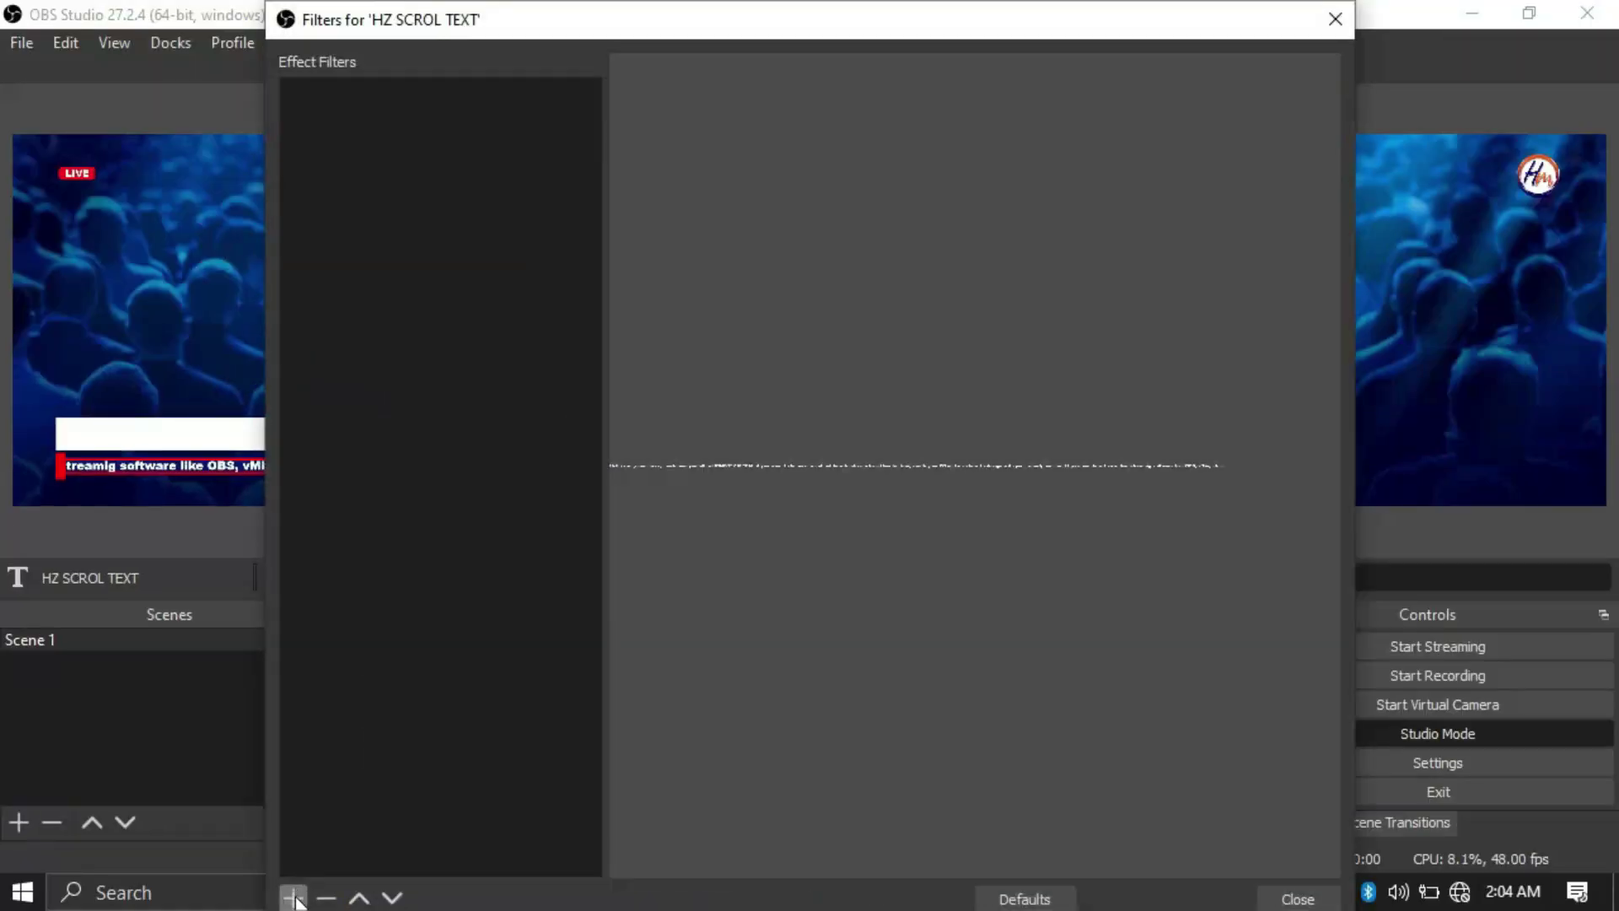
pyautogui.moveTo(755, 3); pyautogui.dragTo(763, 395)
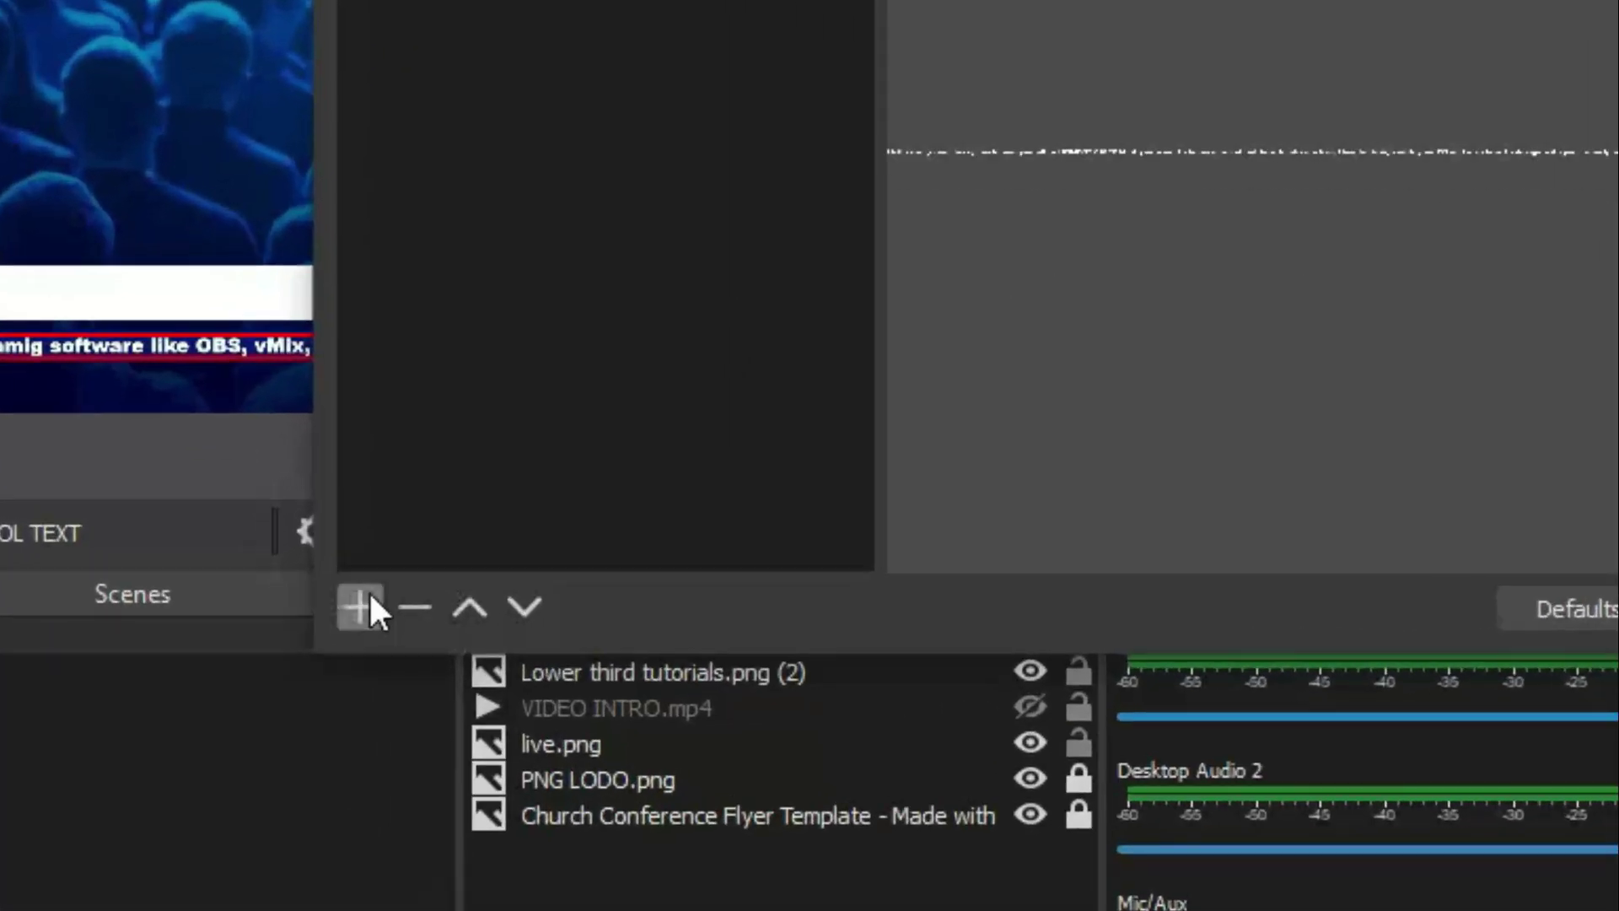
pyautogui.click(294, 897)
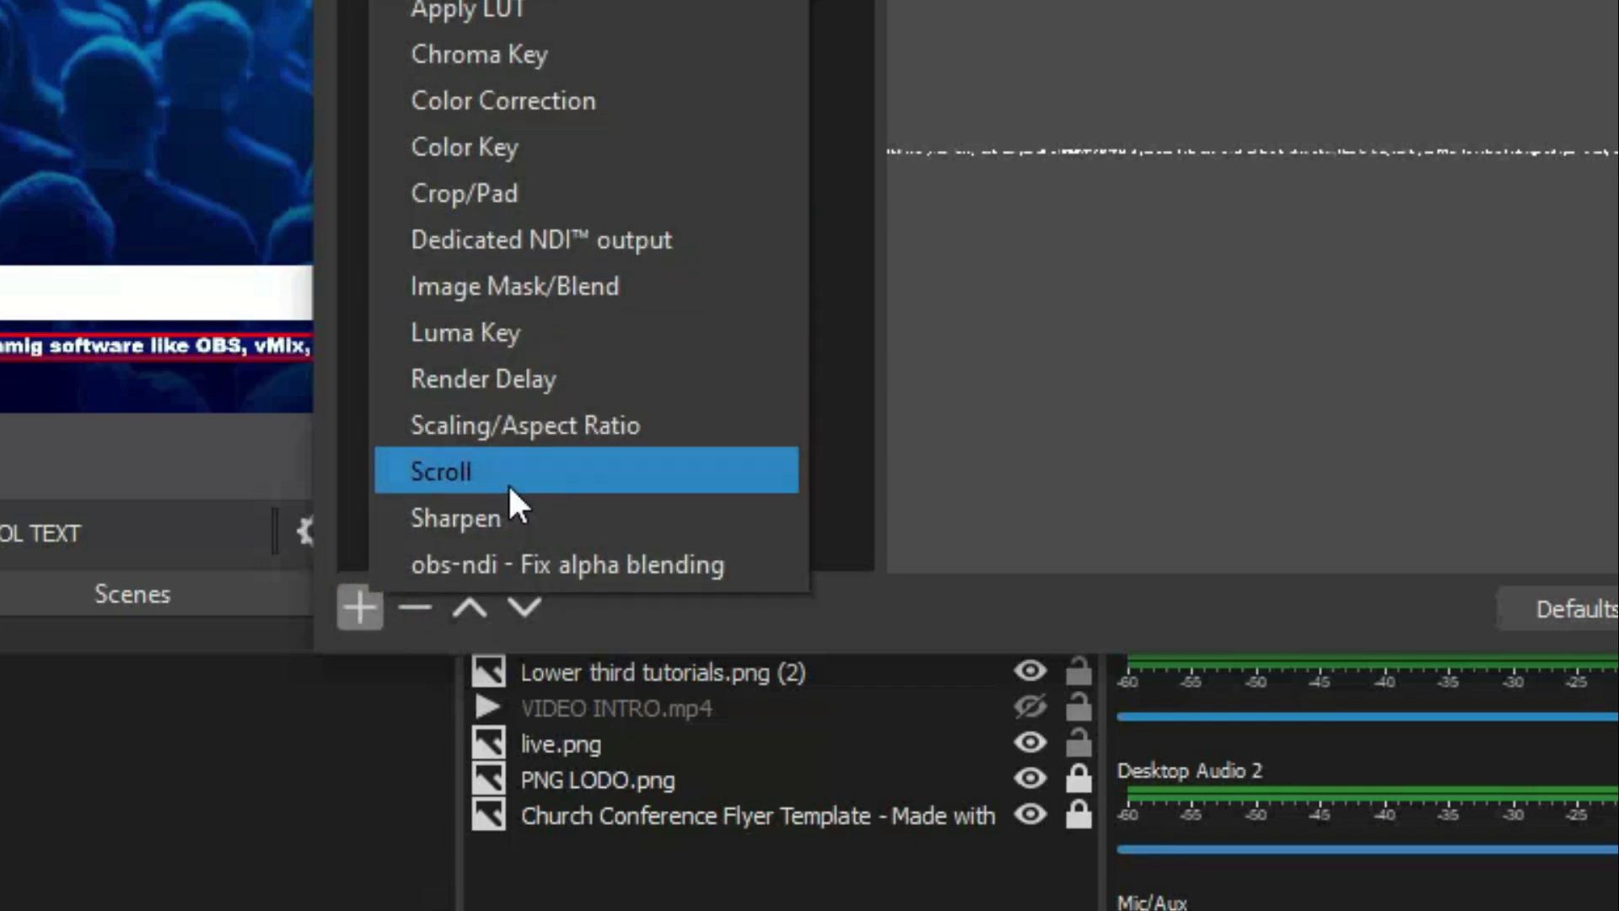
pyautogui.click(531, 473)
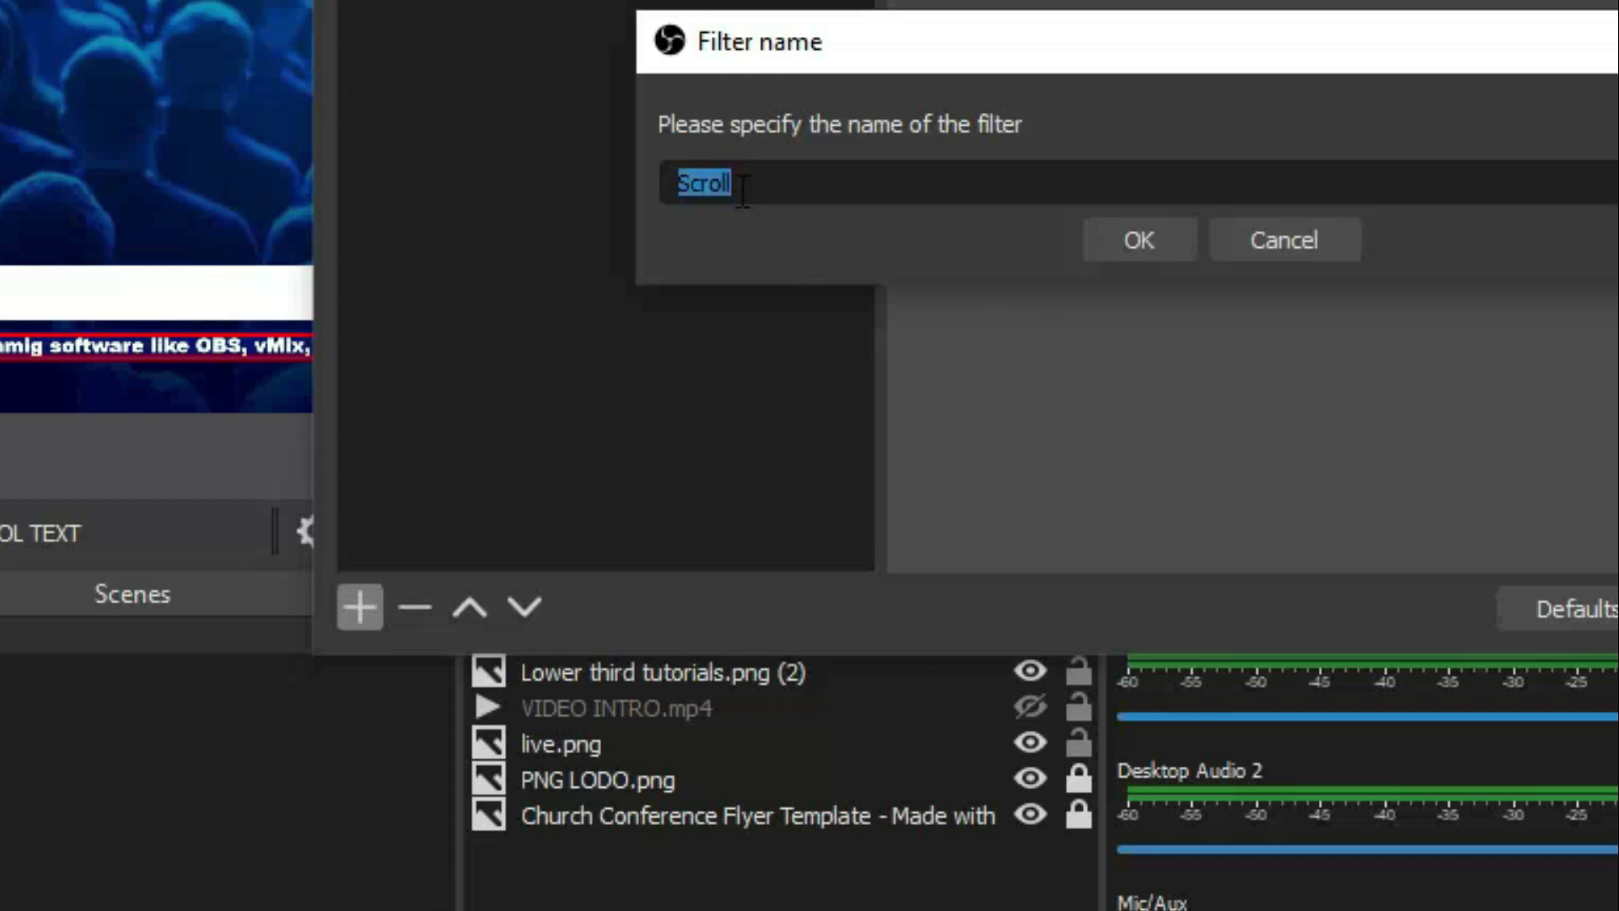
pyautogui.click(1121, 243)
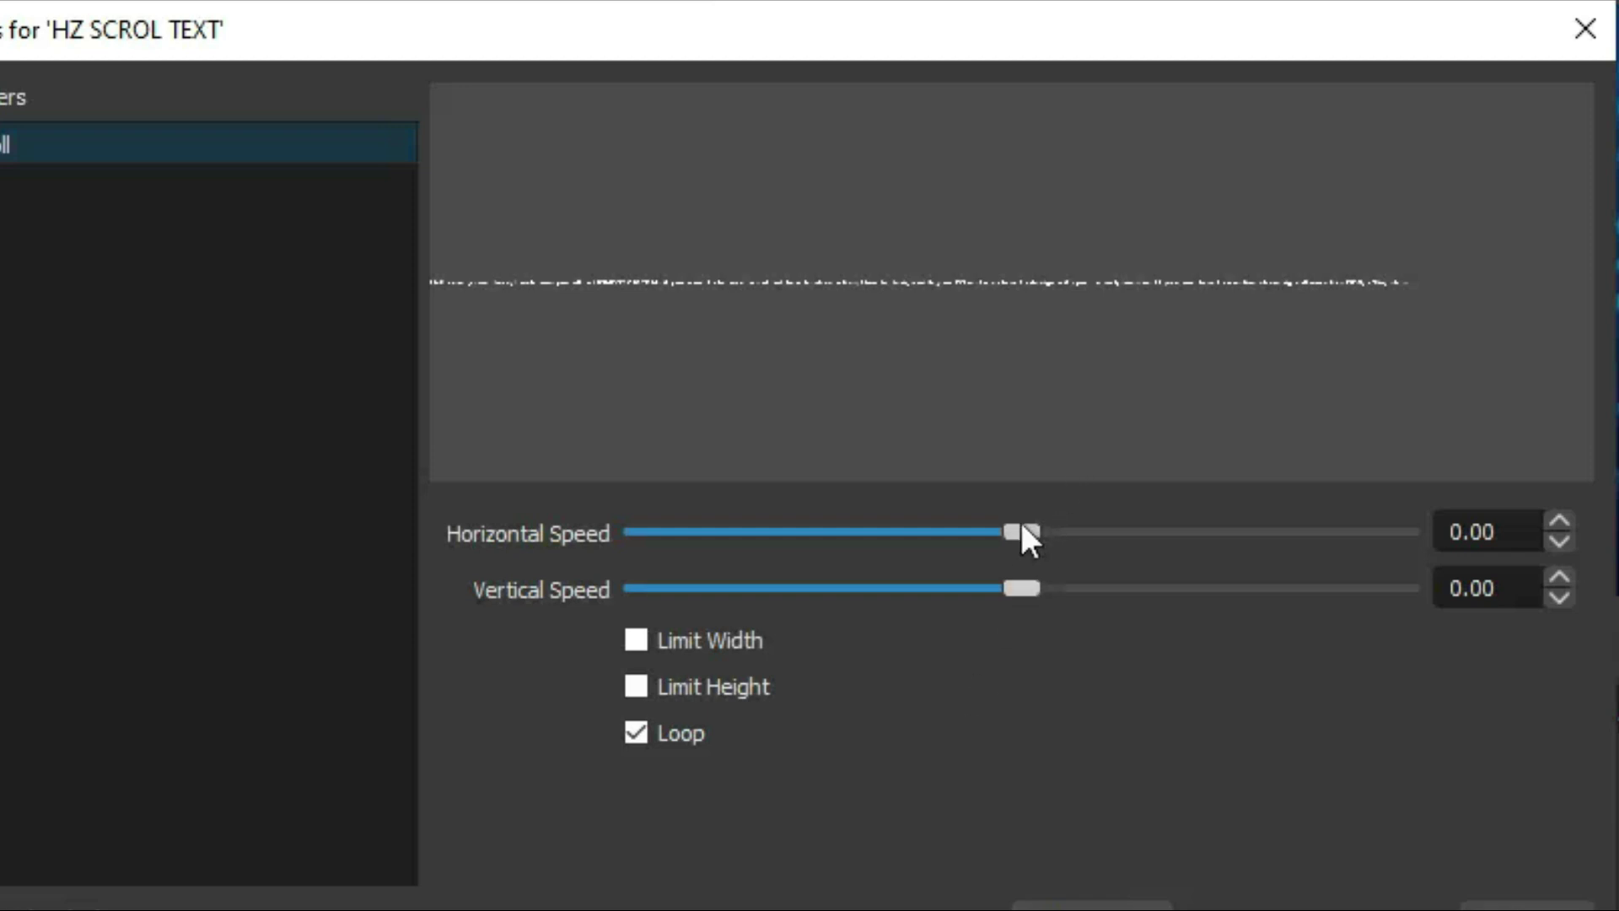
# Increase the Scroll filter's horizontal speed so the message runs along the strip, and close the filter settings
pyautogui.moveTo(1019, 535); pyautogui.dragTo(1095, 563)
pyautogui.moveTo(692, 160); pyautogui.dragTo(702, 238)
pyautogui.moveTo(969, 223)
pyautogui.mouseDown()
pyautogui.moveTo(862, 322)
pyautogui.moveTo(970, 184)
pyautogui.moveTo(976, 229)
pyautogui.mouseUp()
pyautogui.click(1262, 207)
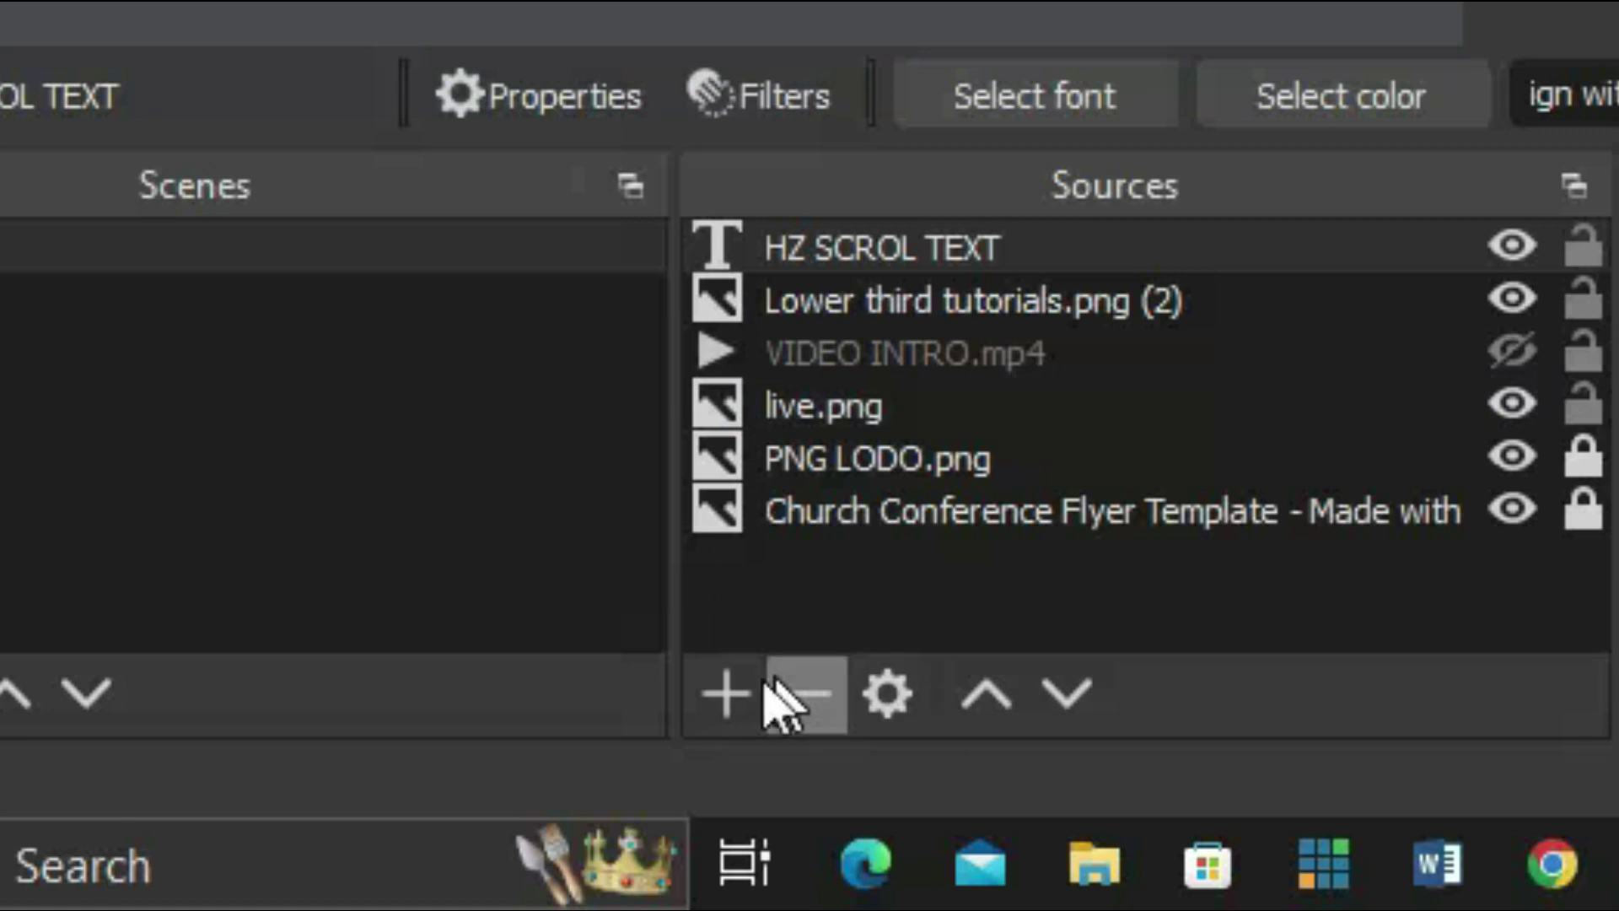
# Add a new Display Capture source of Display 1 with Capture Cursor turned off
pyautogui.click(726, 693)
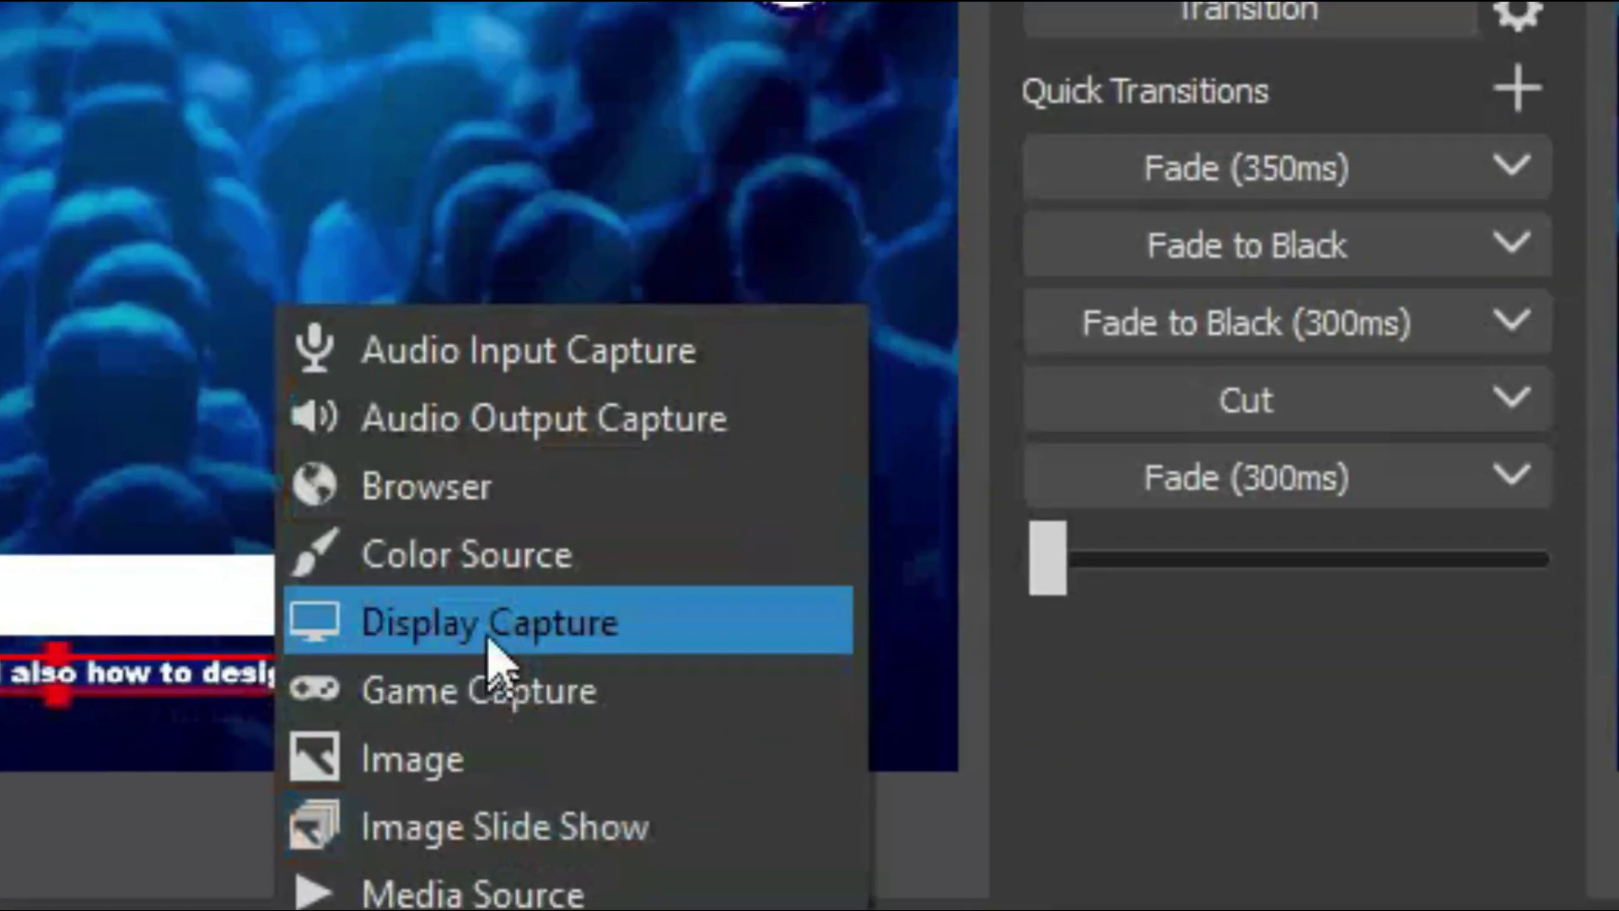
pyautogui.click(485, 641)
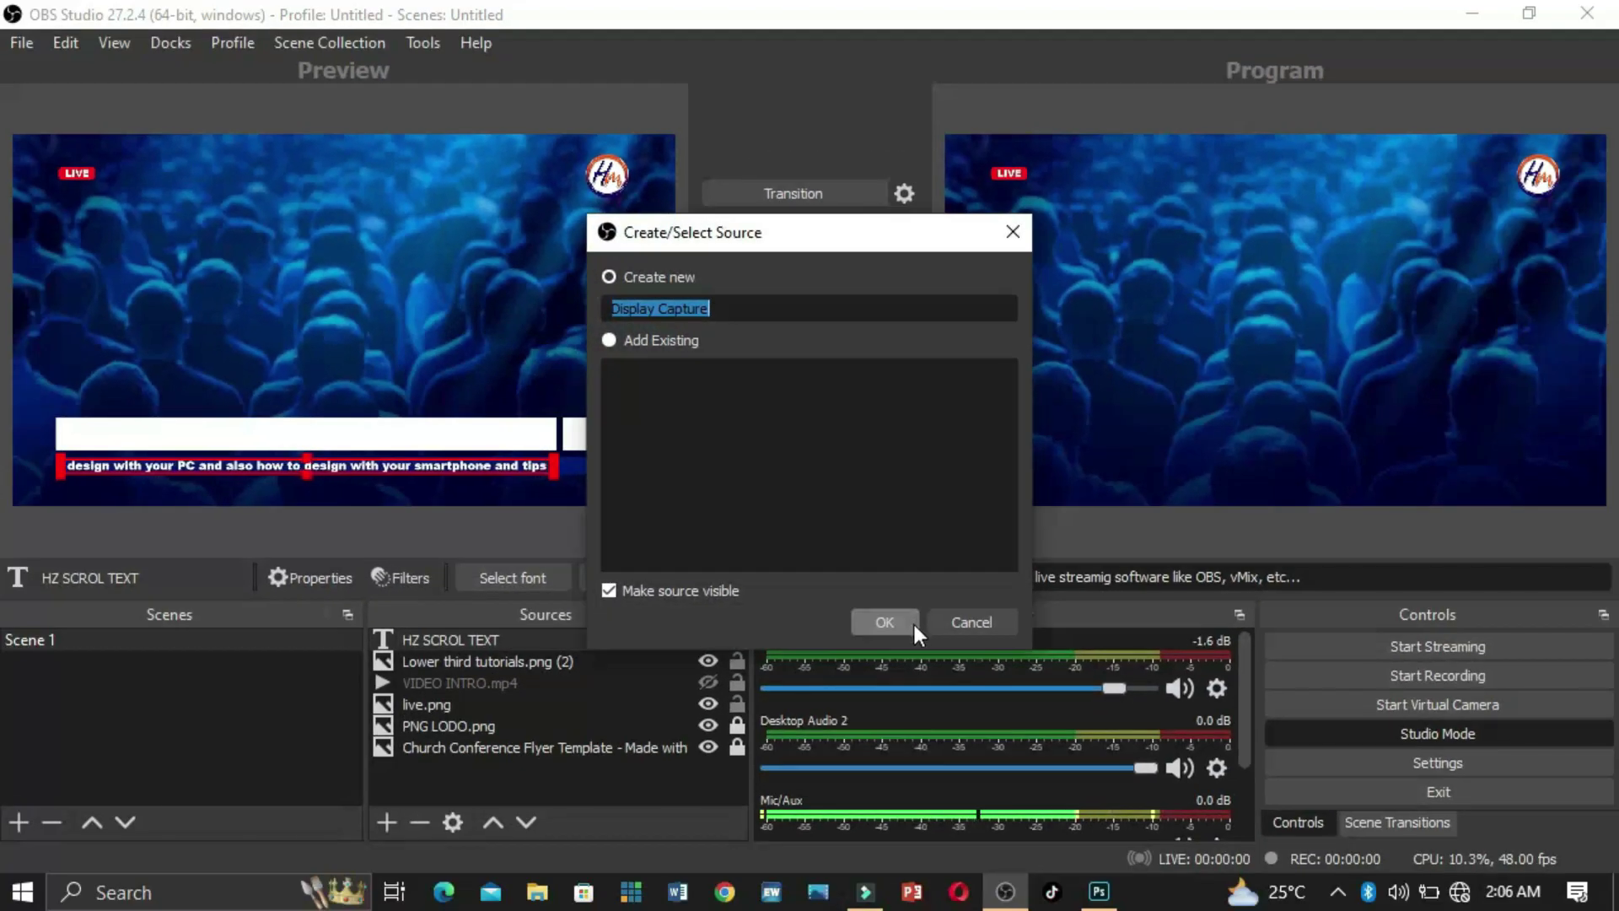
pyautogui.click(913, 621)
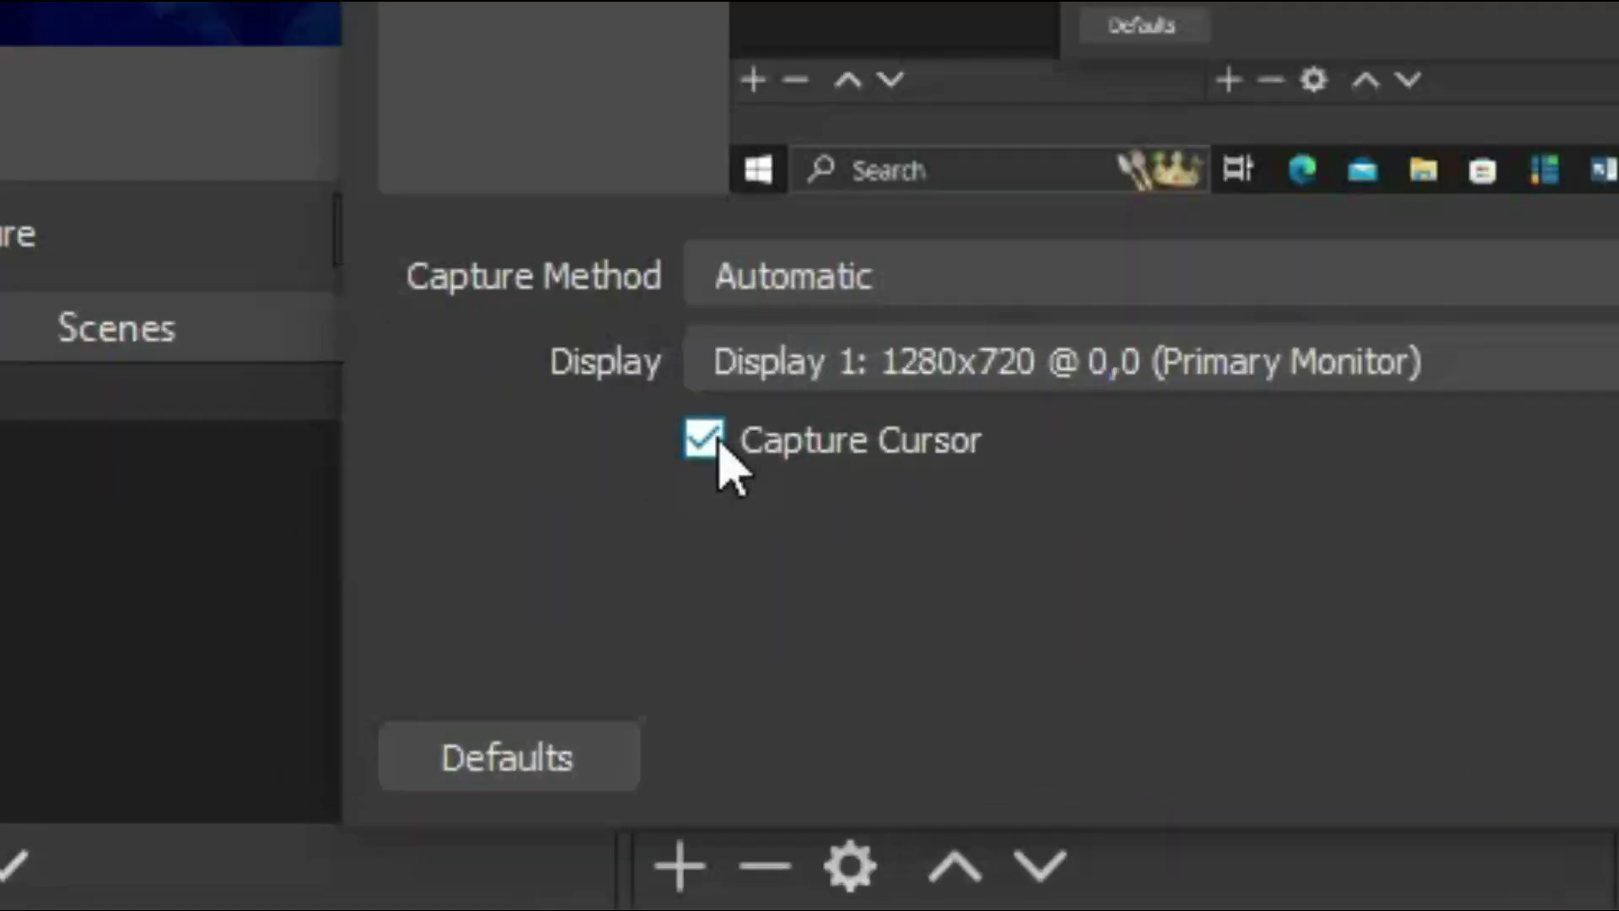
pyautogui.click(708, 439)
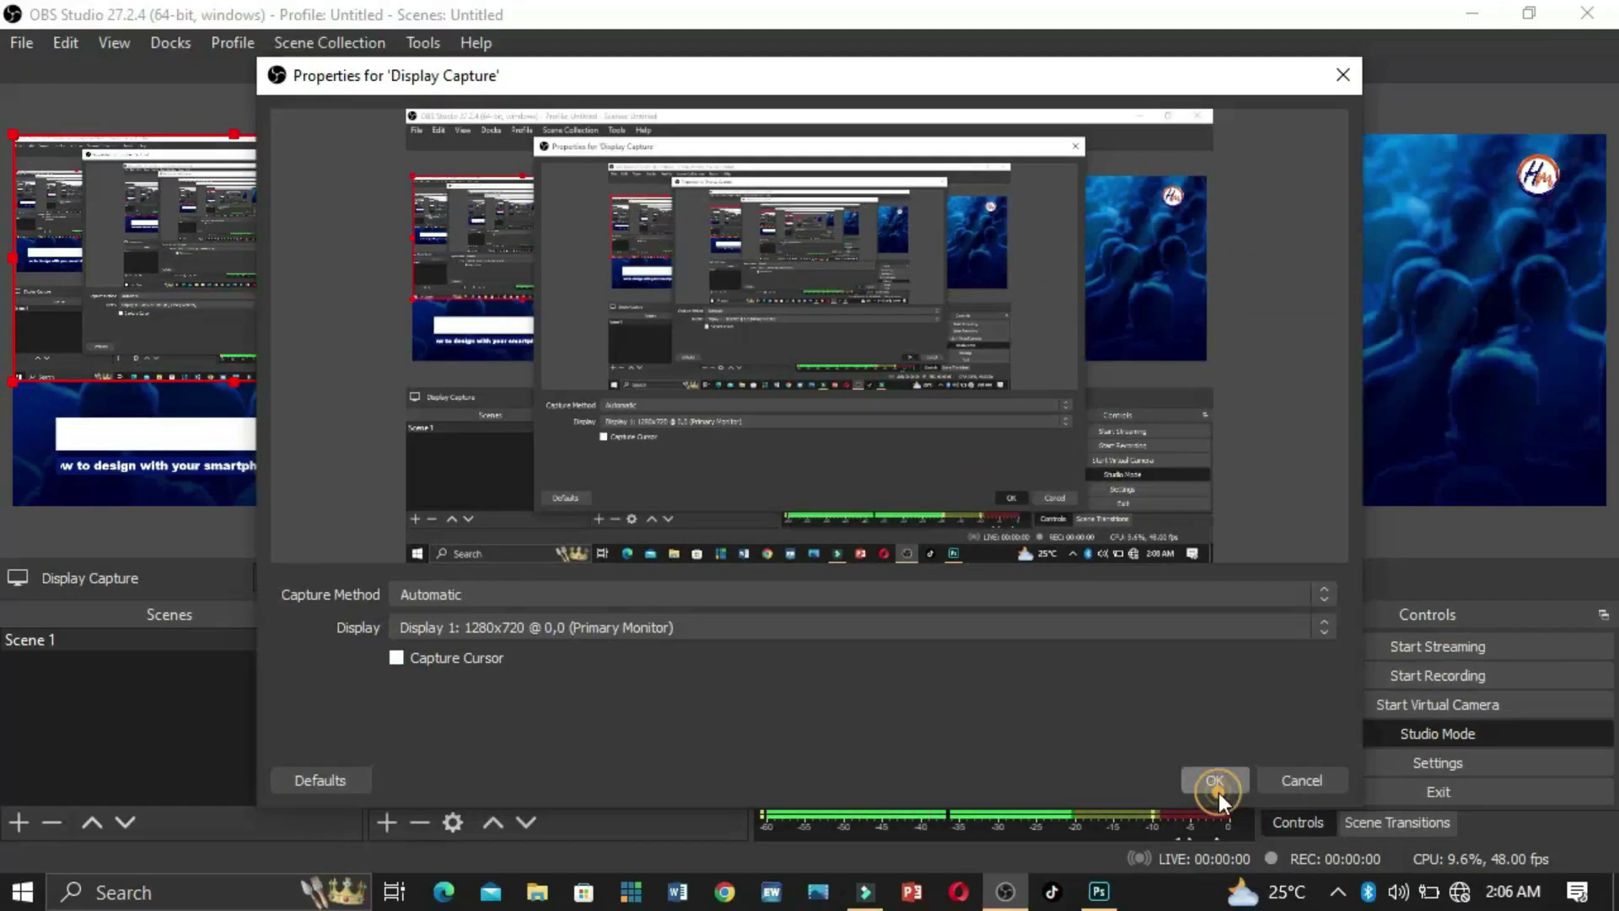
pyautogui.click(1214, 781)
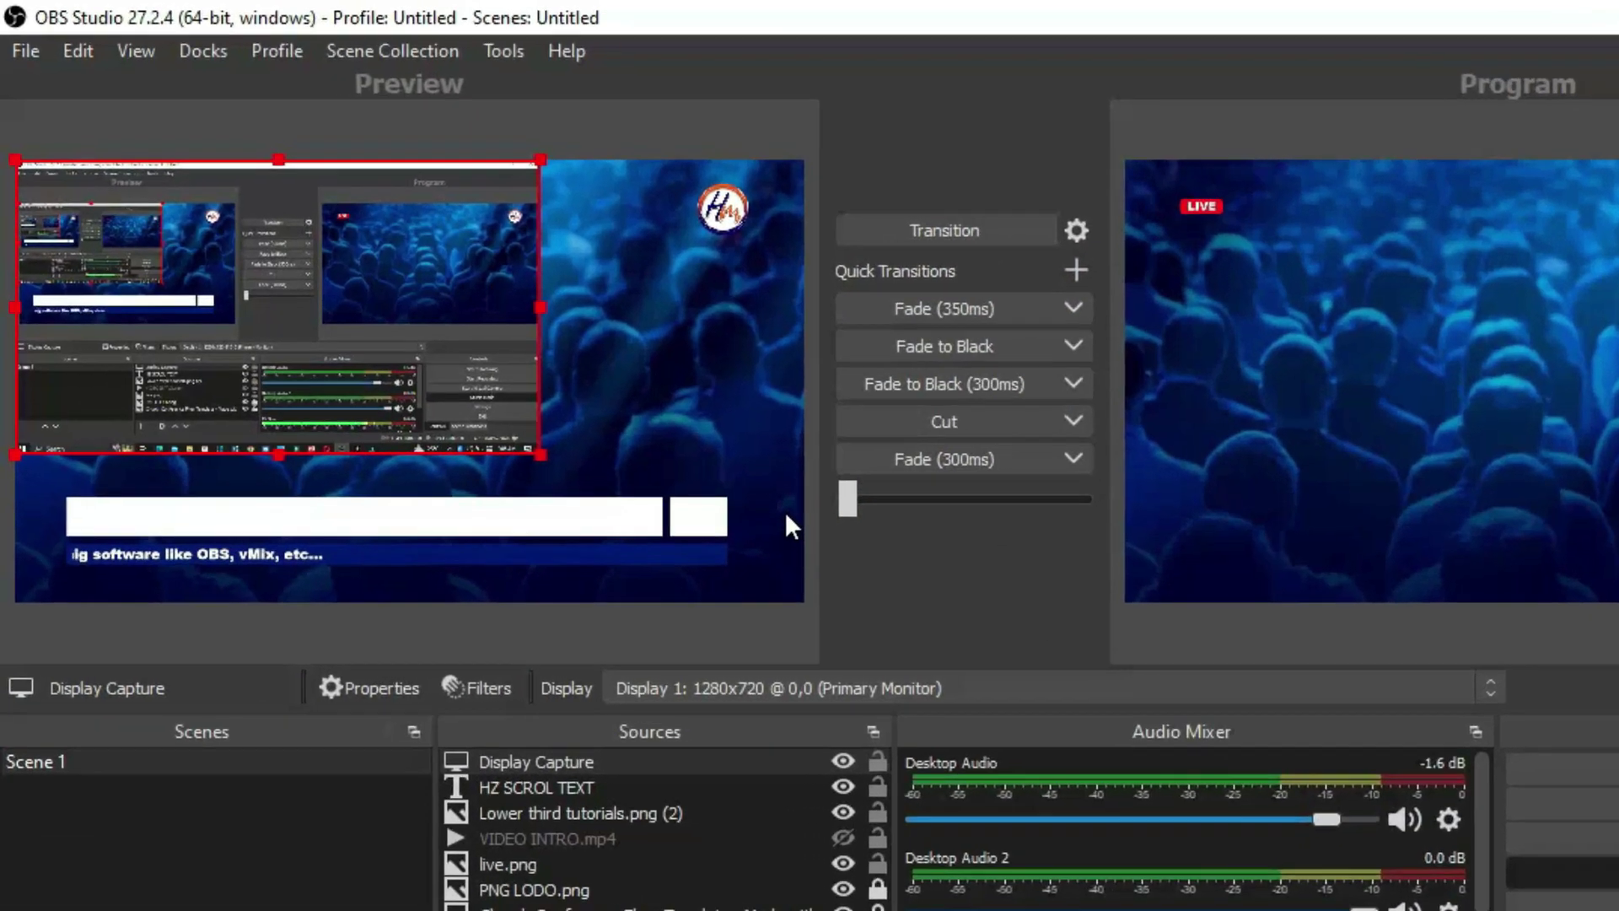
# Fit the display capture to the canvas and crop all its sides down to the taskbar clock
pyautogui.hotkey('ctrl', 'f')
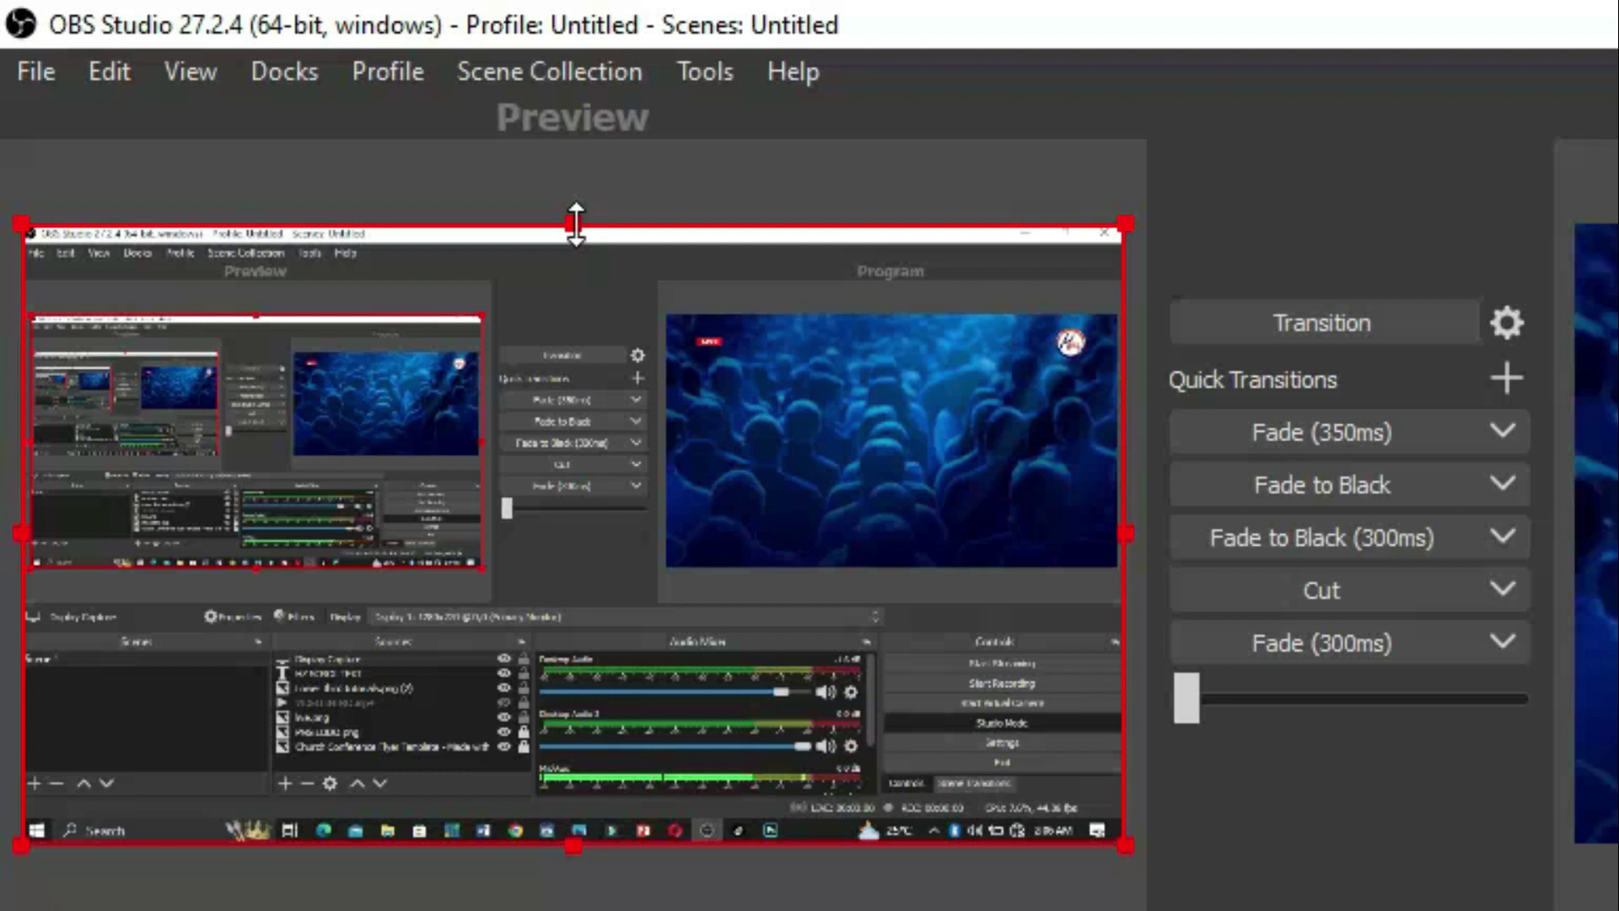
pyautogui.moveTo(575, 223); pyautogui.dragTo(574, 568)
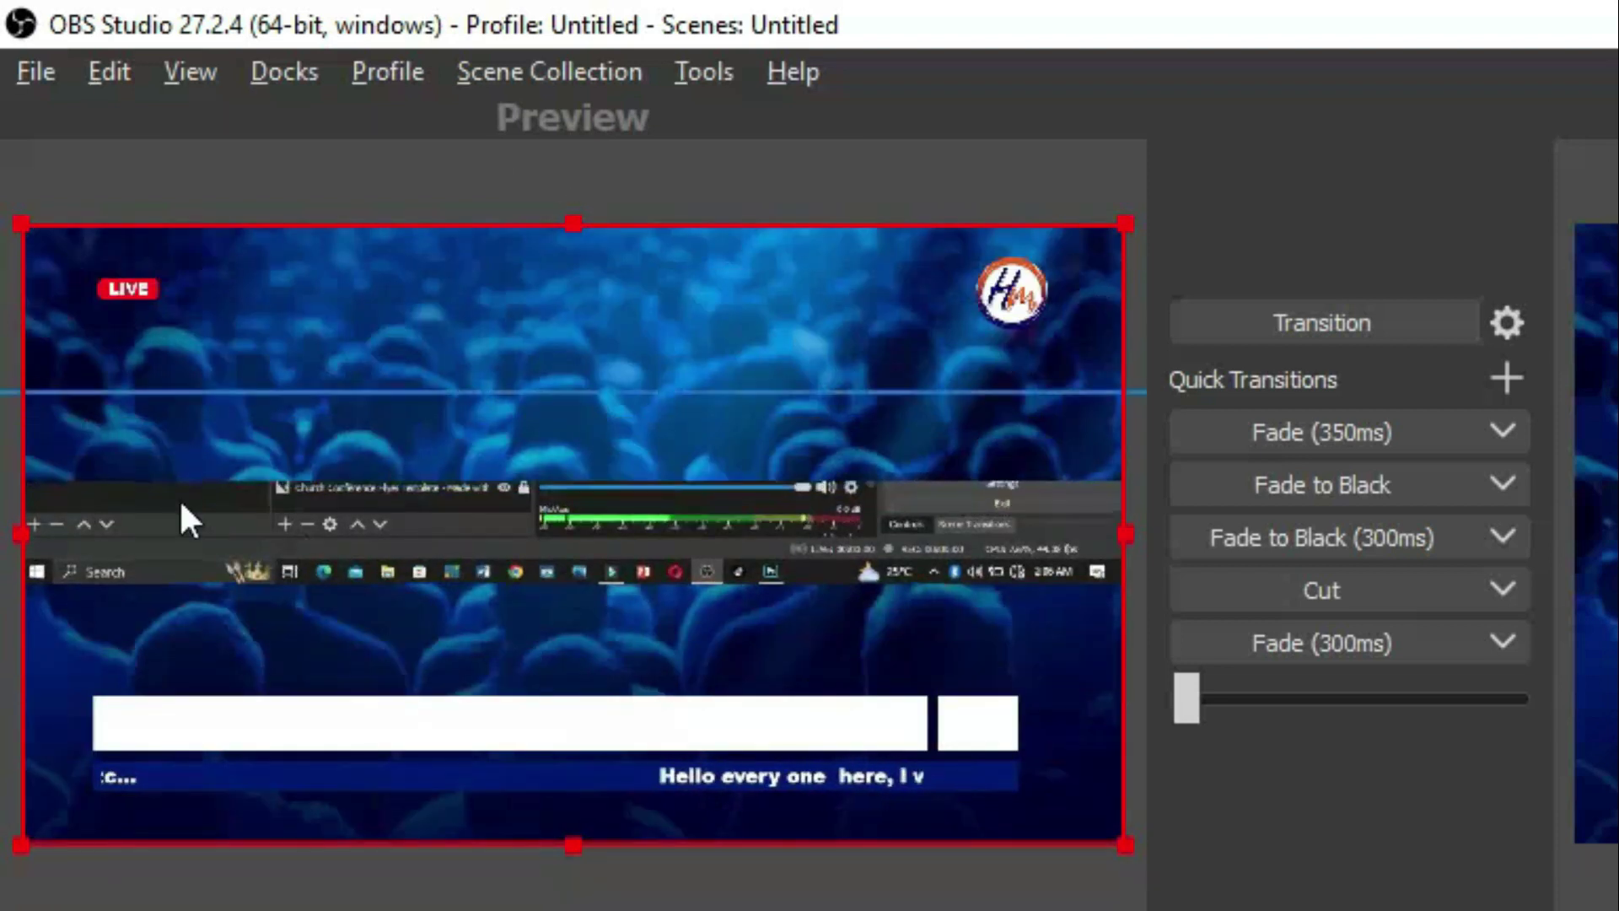
pyautogui.moveTo(25, 540); pyautogui.dragTo(692, 567)
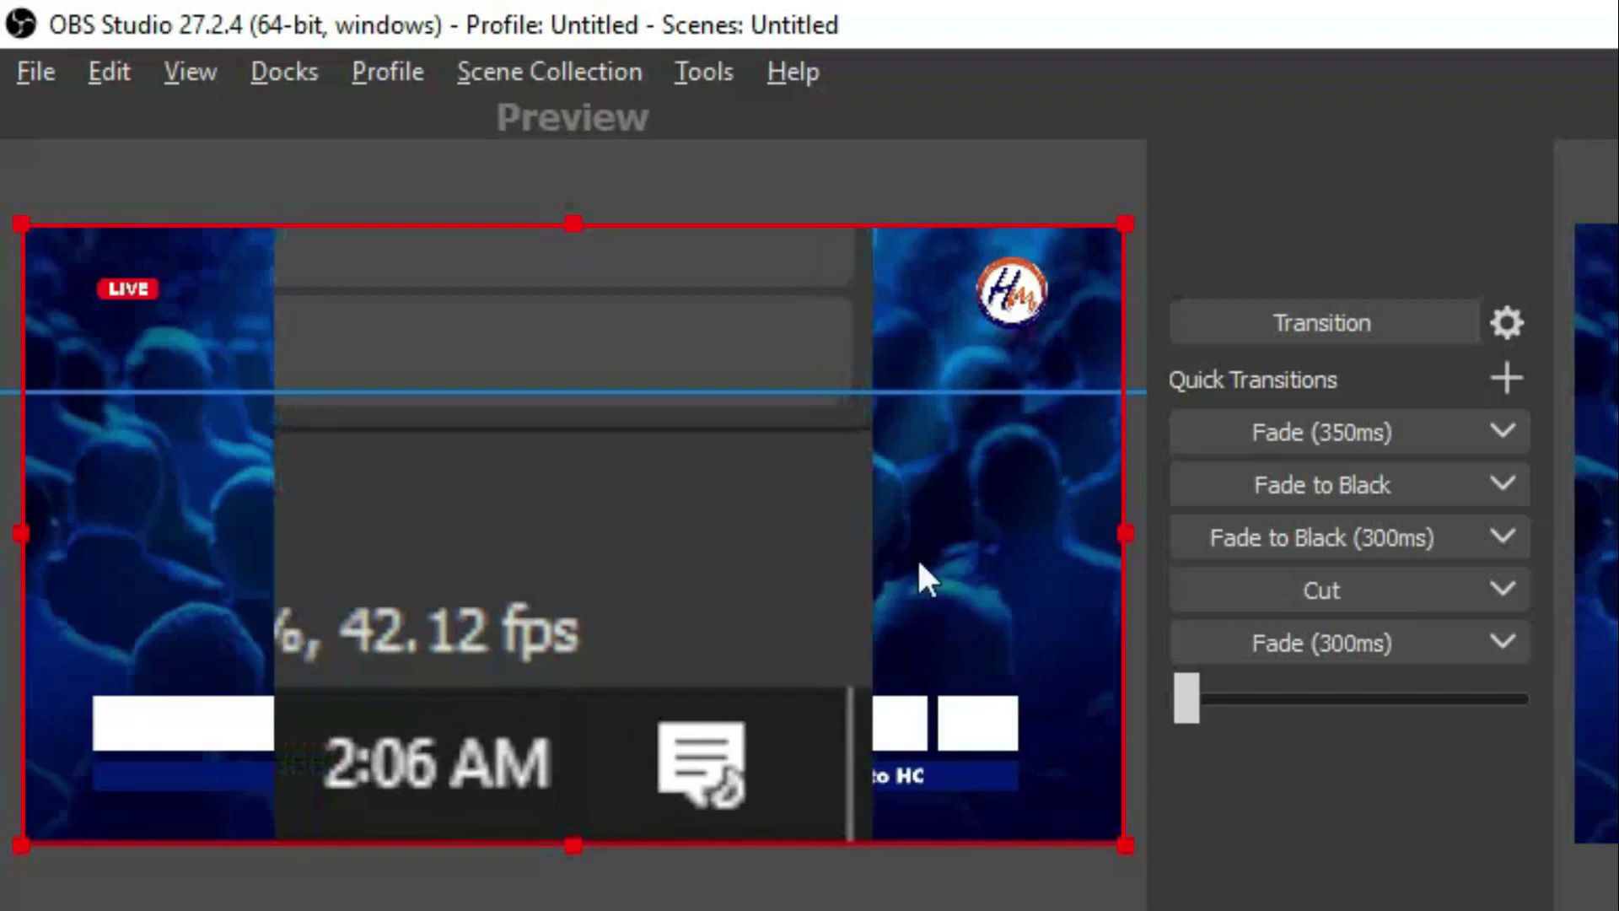
pyautogui.moveTo(1127, 536); pyautogui.dragTo(1096, 537)
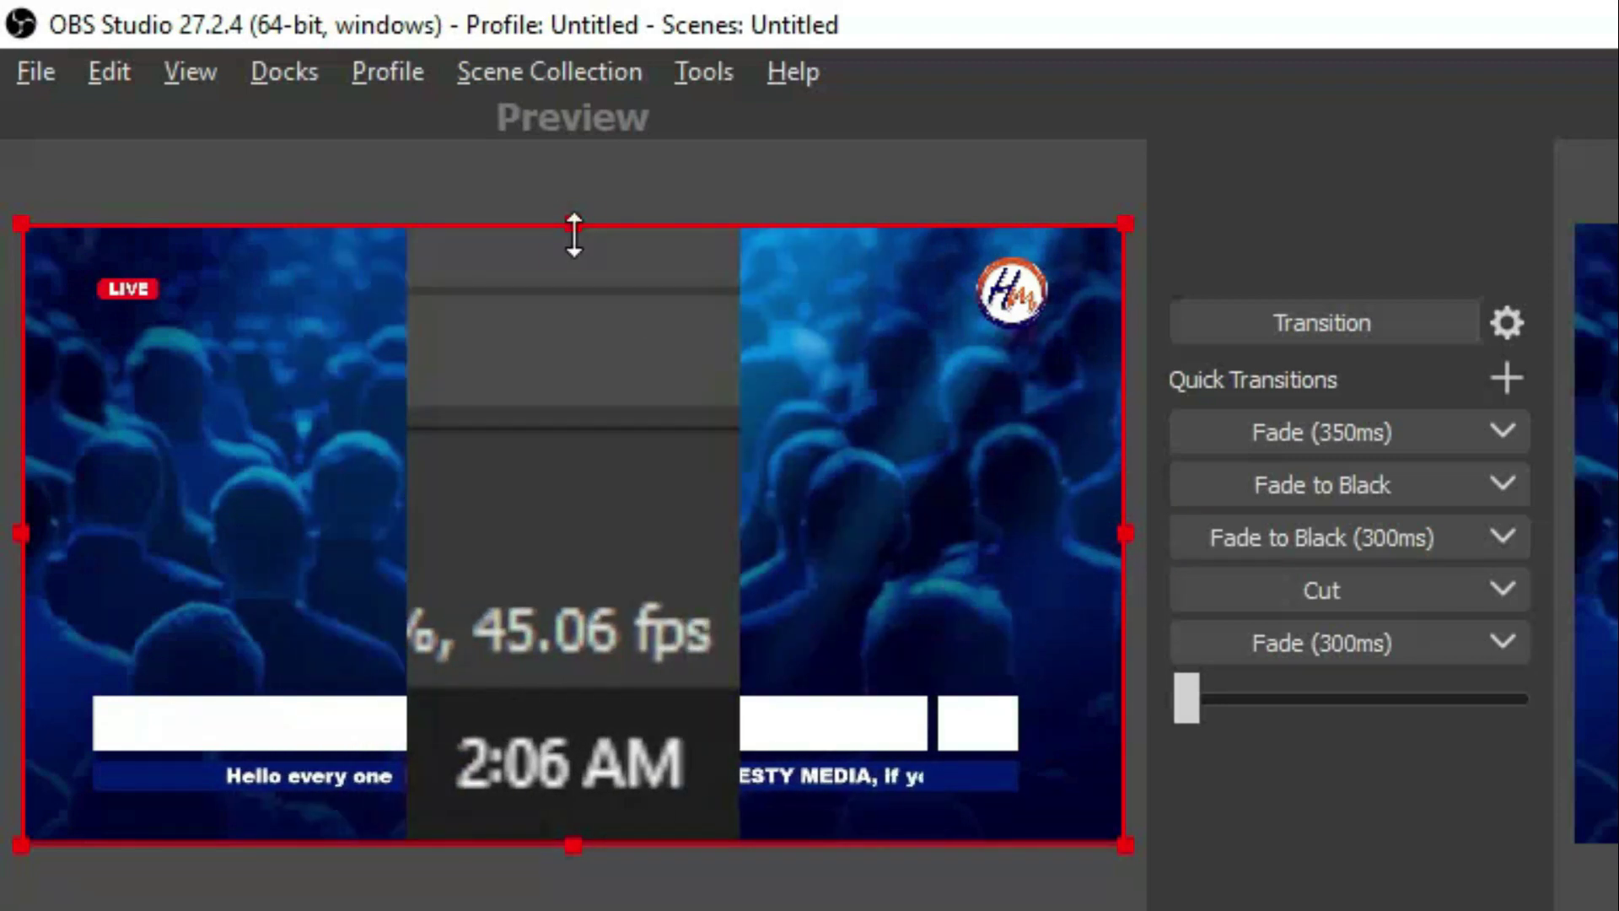
pyautogui.moveTo(571, 231); pyautogui.dragTo(580, 277)
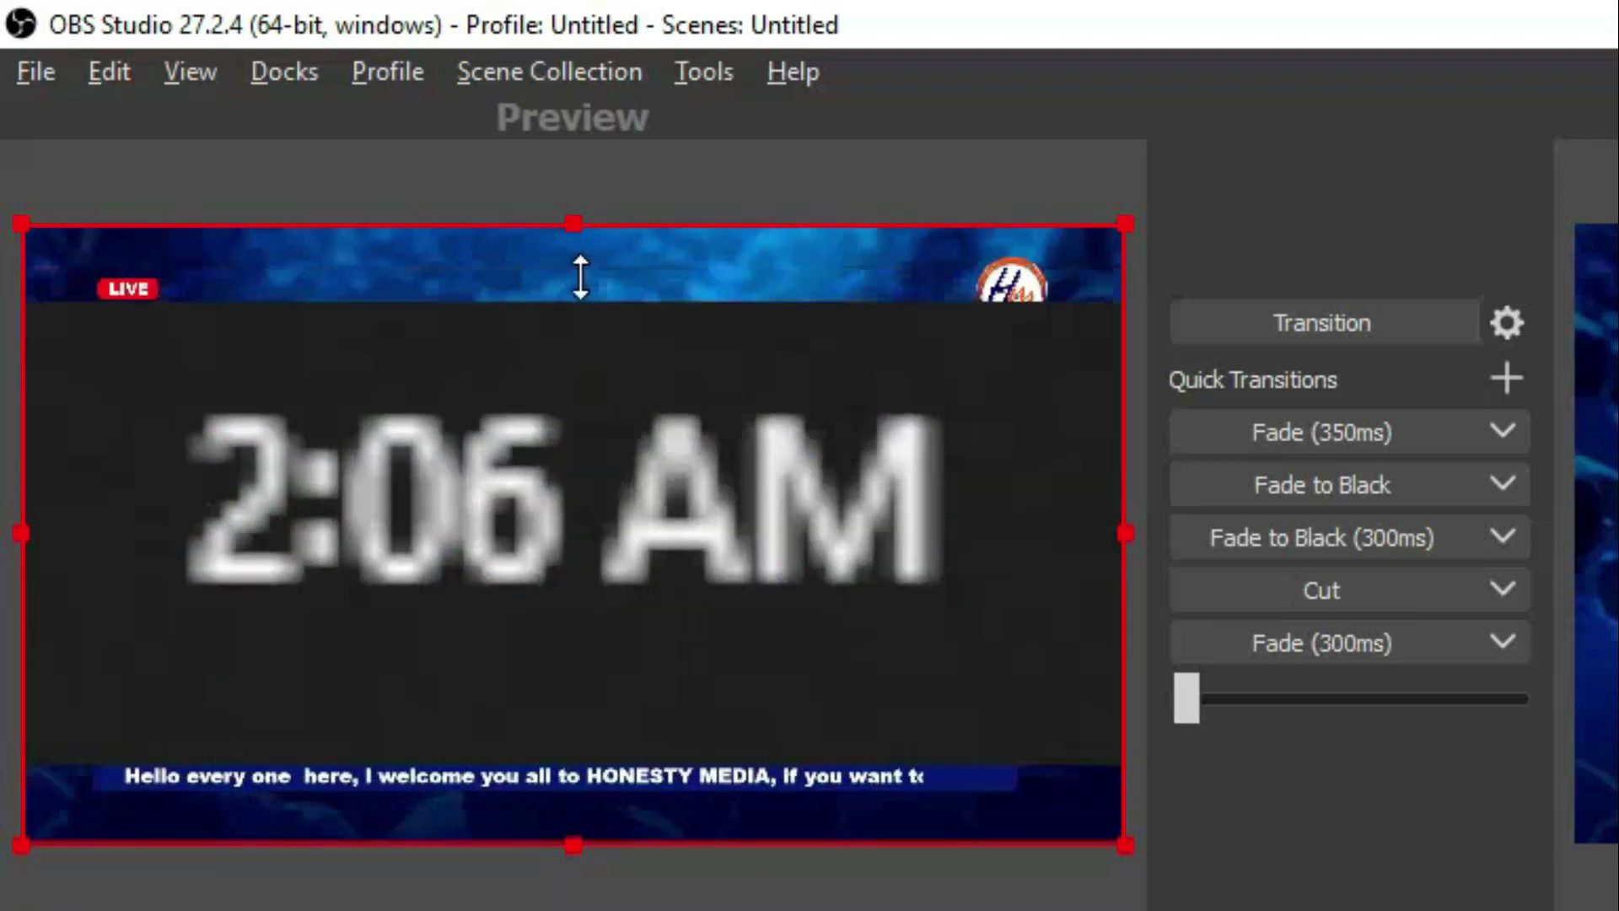
pyautogui.click(567, 842)
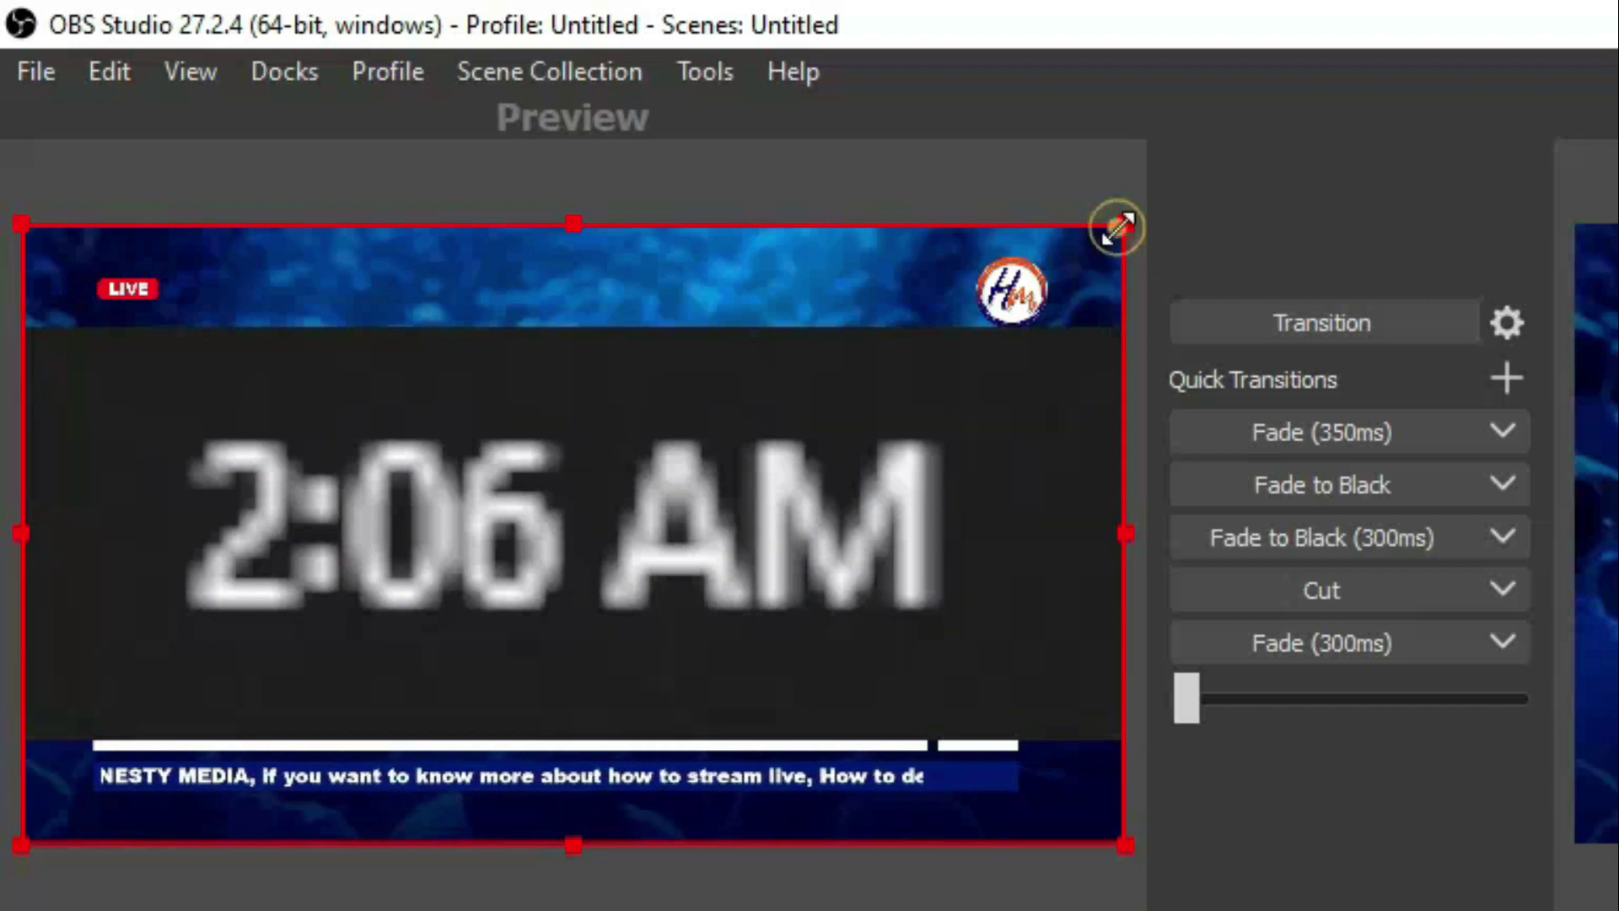
# Shrink the cropped clock and place it at the end of the blue strip, under the small white box
pyautogui.moveTo(1113, 228); pyautogui.dragTo(1028, 770)
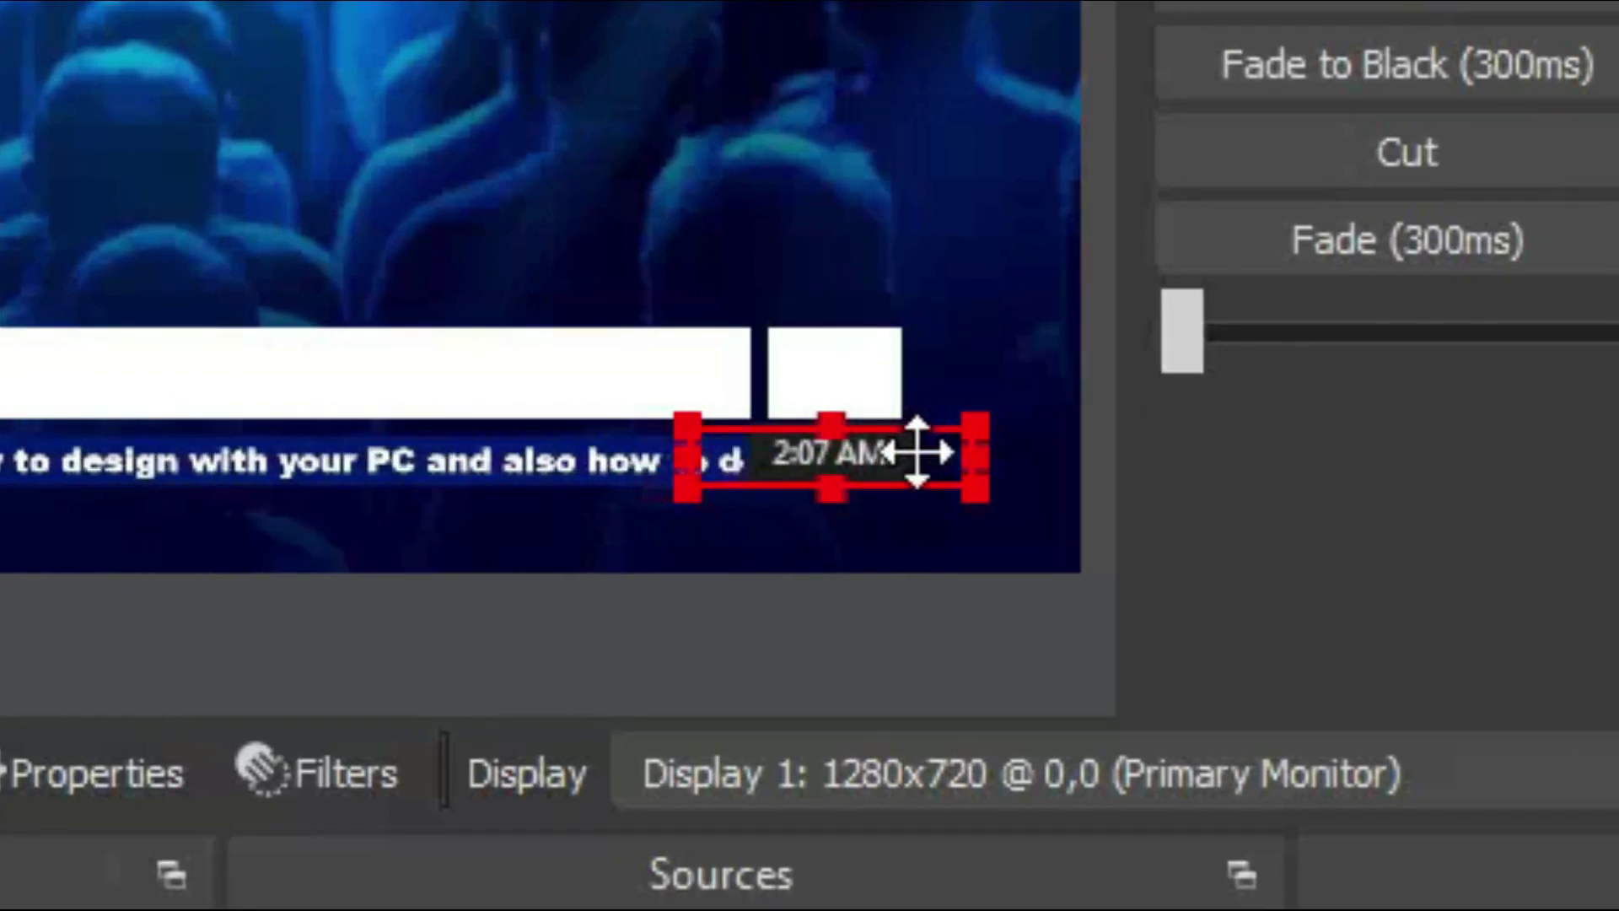
pyautogui.moveTo(973, 423); pyautogui.dragTo(907, 456)
pyautogui.click(924, 341)
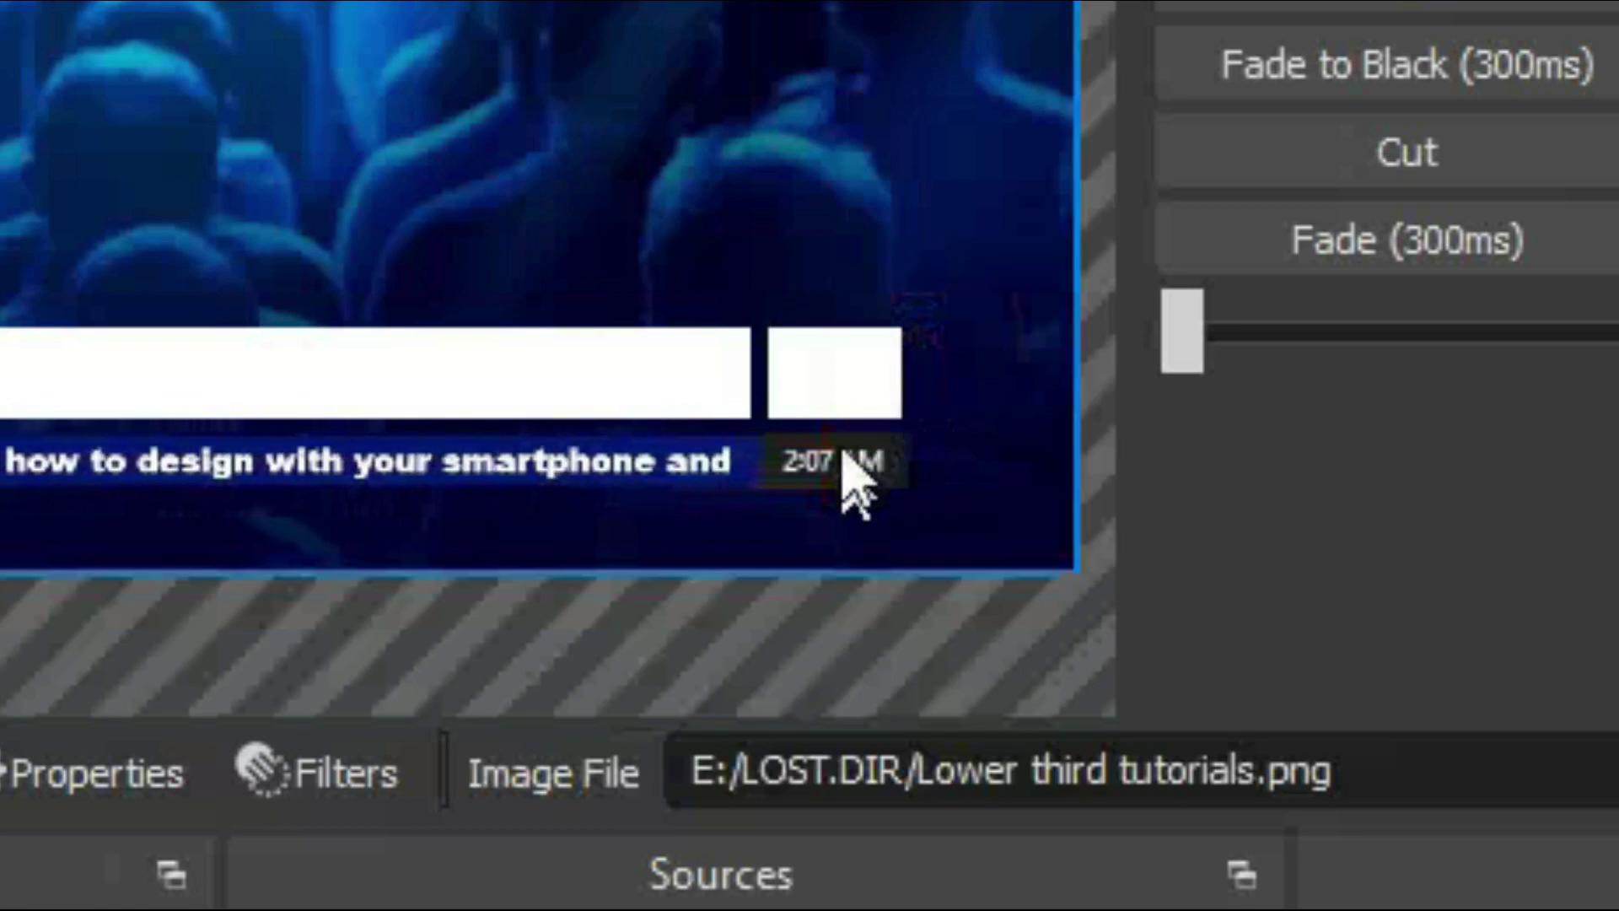
pyautogui.moveTo(843, 341); pyautogui.dragTo(848, 350)
# Make VIDEO INTRO.mp4 visible, move it above all other sources and play it
pyautogui.click(727, 676)
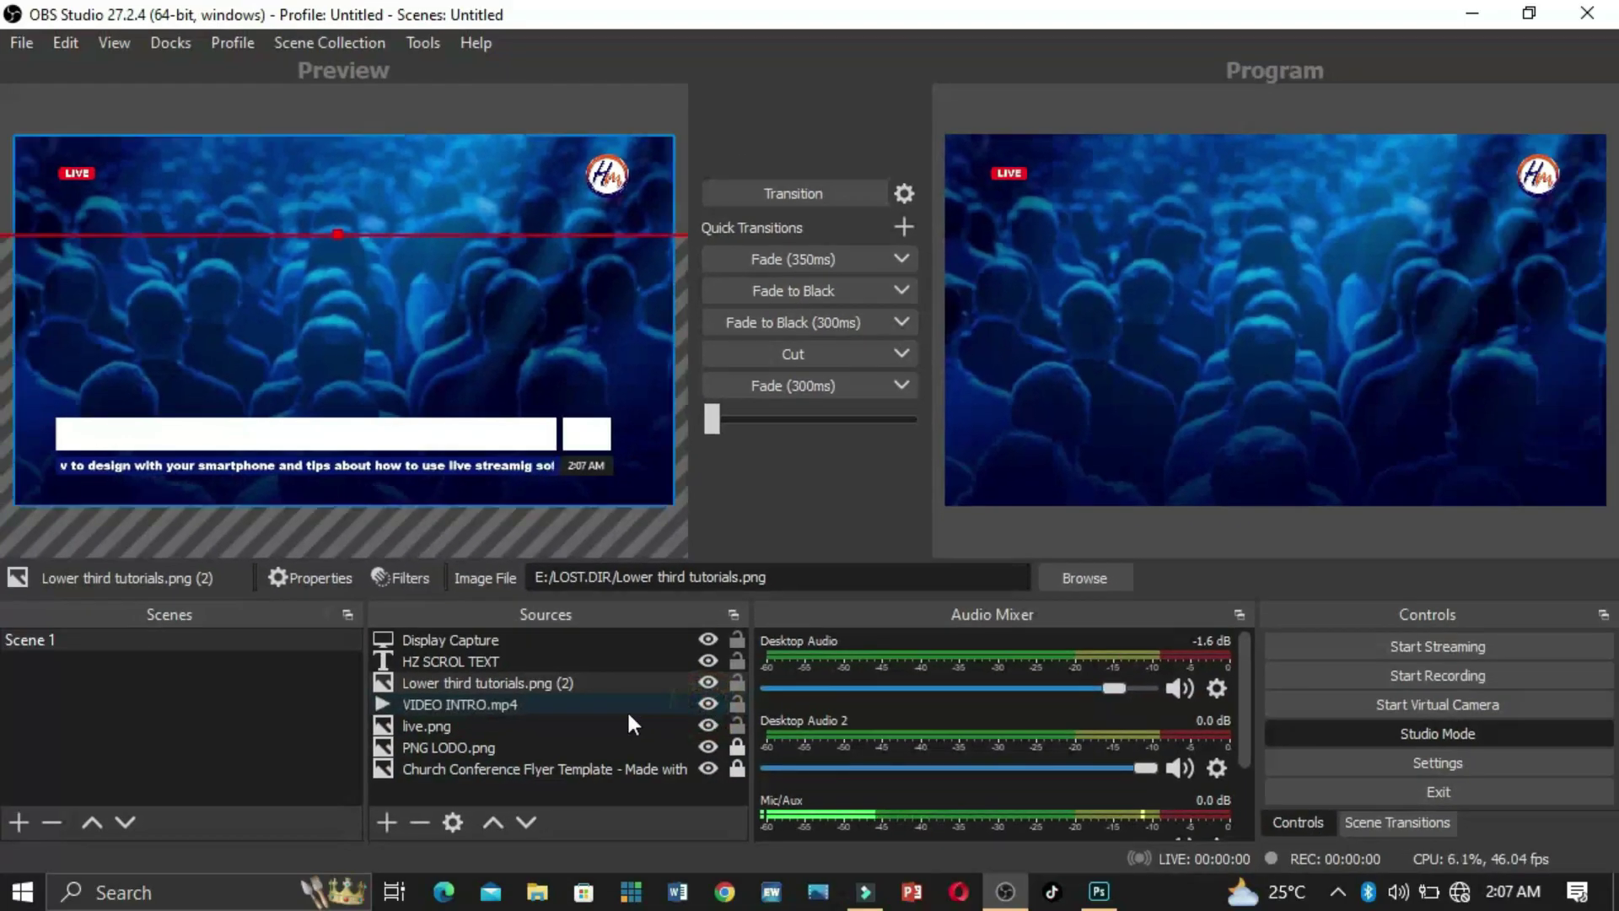
pyautogui.click(568, 707)
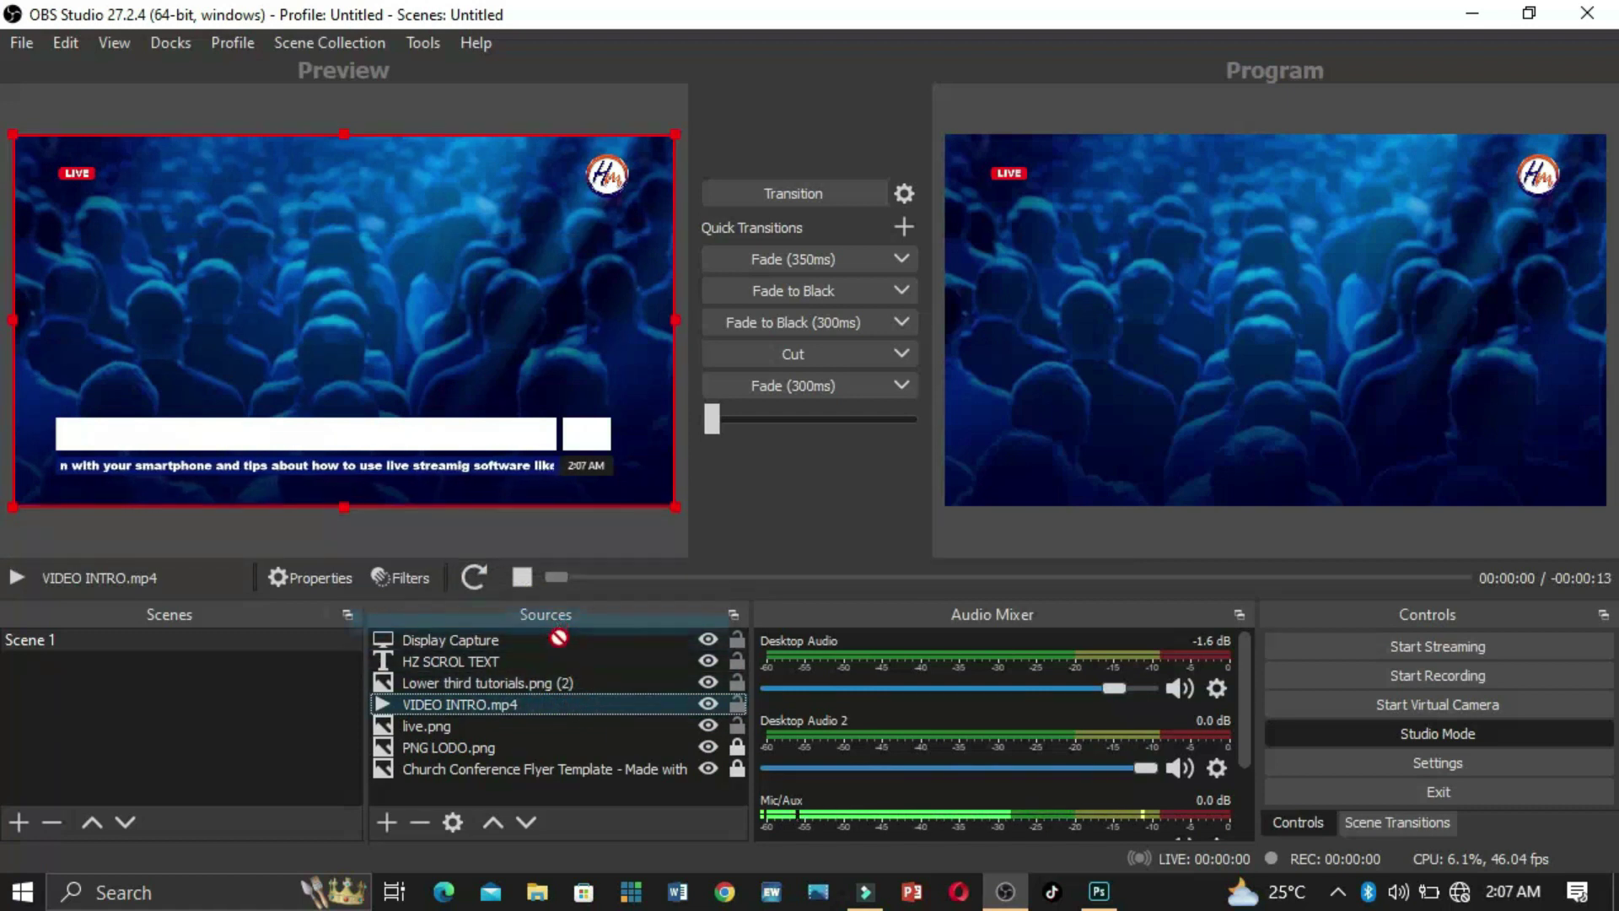
pyautogui.moveTo(548, 634); pyautogui.dragTo(548, 634)
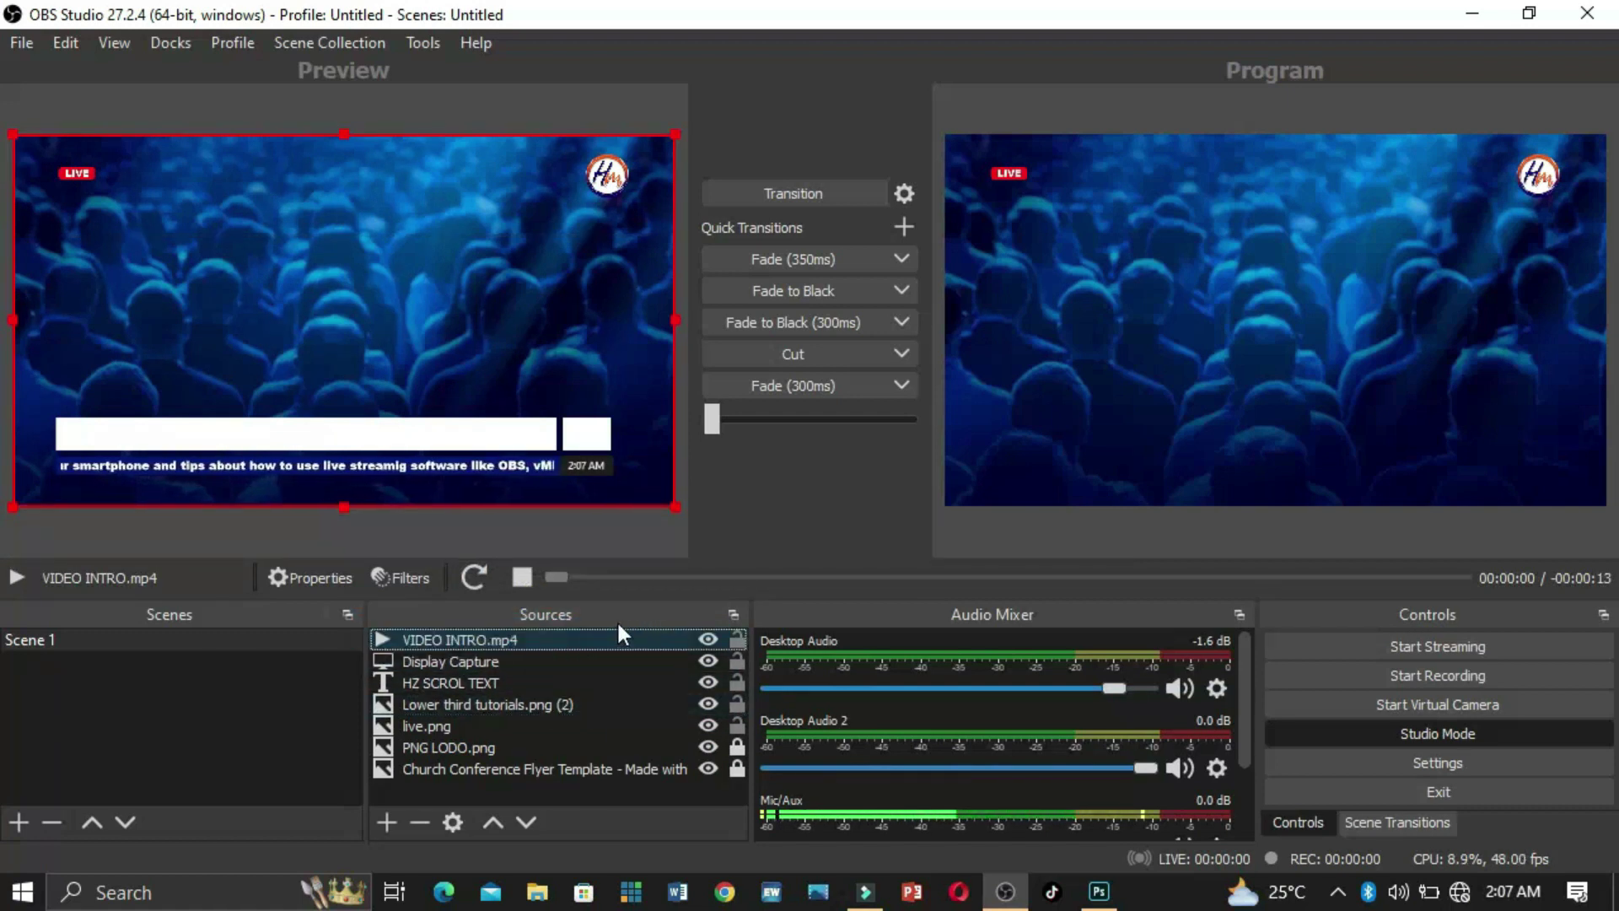
pyautogui.click(474, 578)
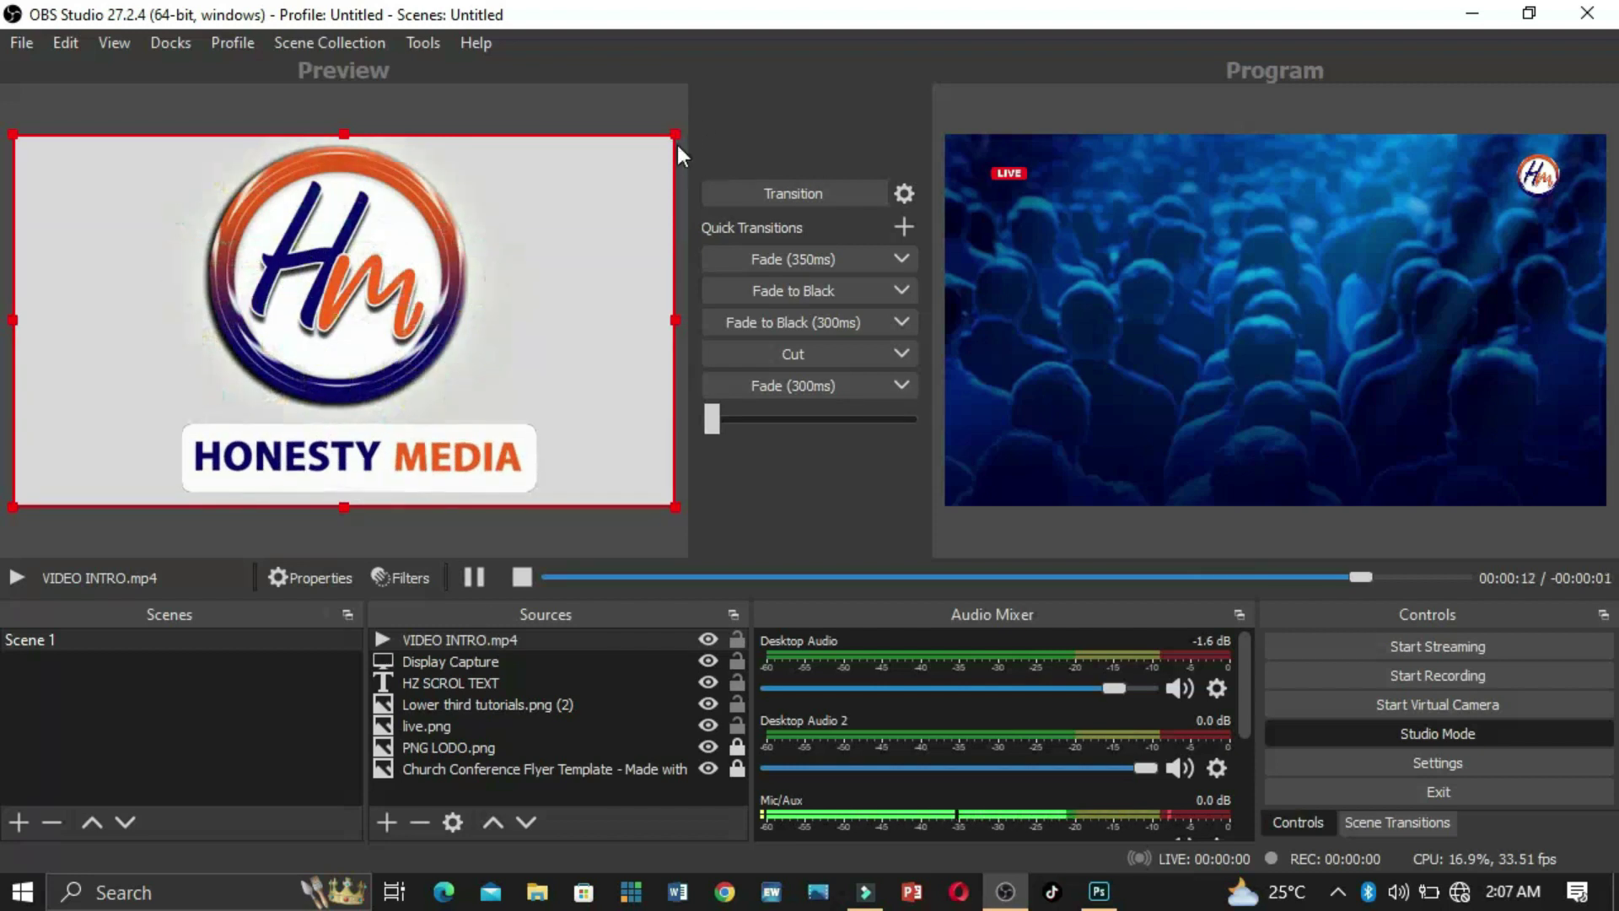
# Scale the intro video down and position it over the small white box beside the long white bar
pyautogui.click(287, 458)
pyautogui.moveTo(287, 458); pyautogui.dragTo(659, 422)
pyautogui.moveTo(1031, 342); pyautogui.dragTo(1045, 370)
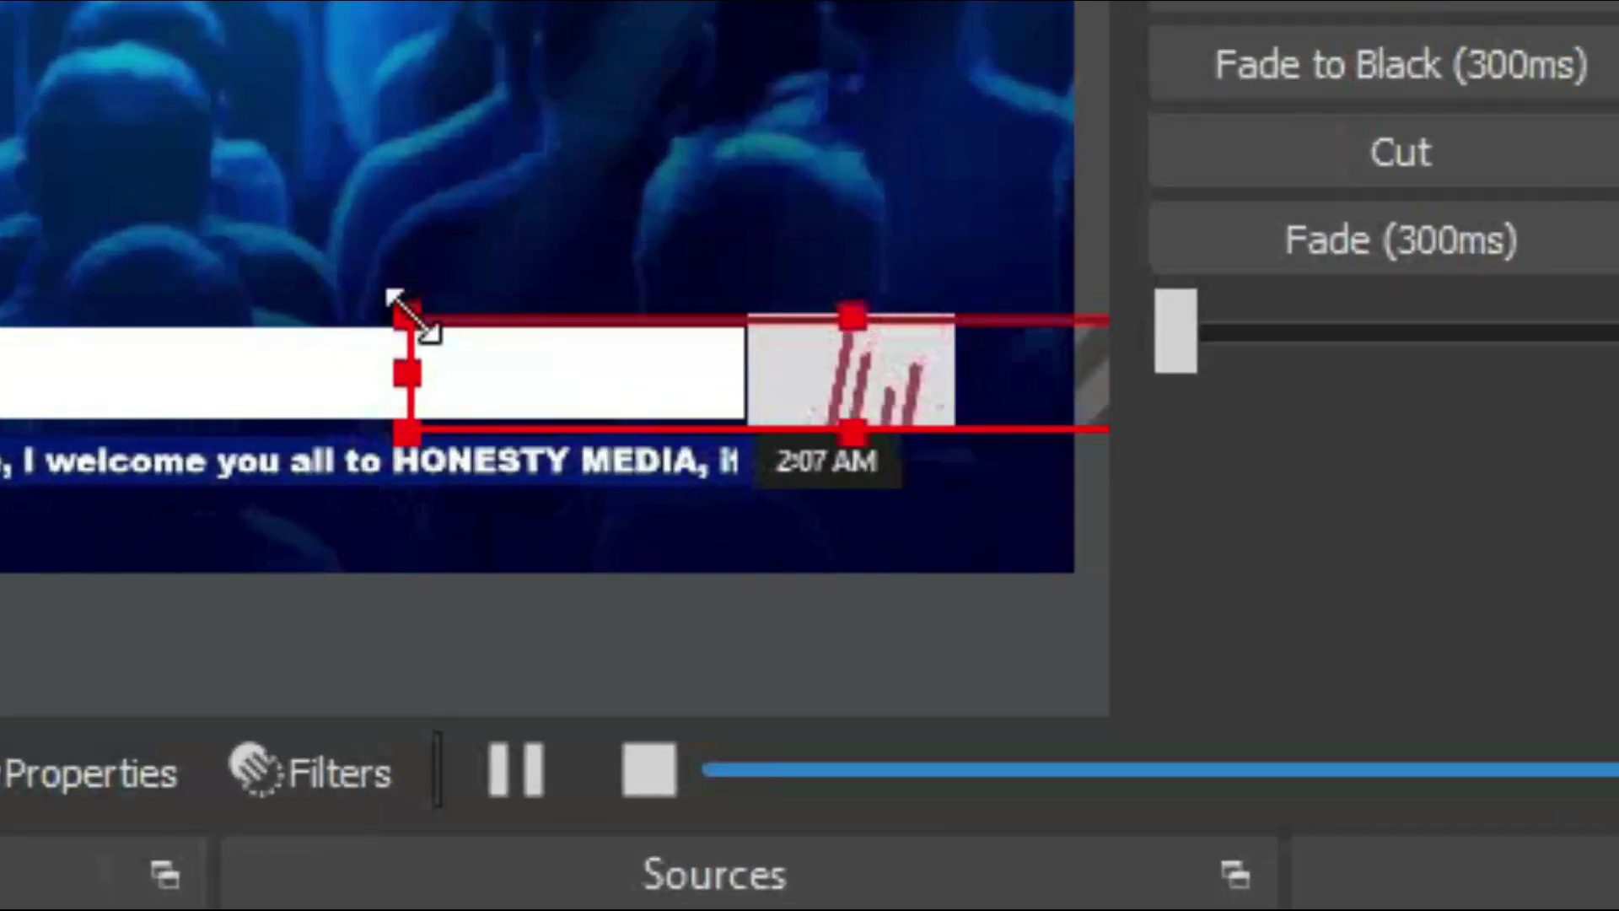
pyautogui.moveTo(409, 318)
pyautogui.mouseDown()
pyautogui.moveTo(534, 361)
pyautogui.moveTo(416, 318)
pyautogui.mouseUp()
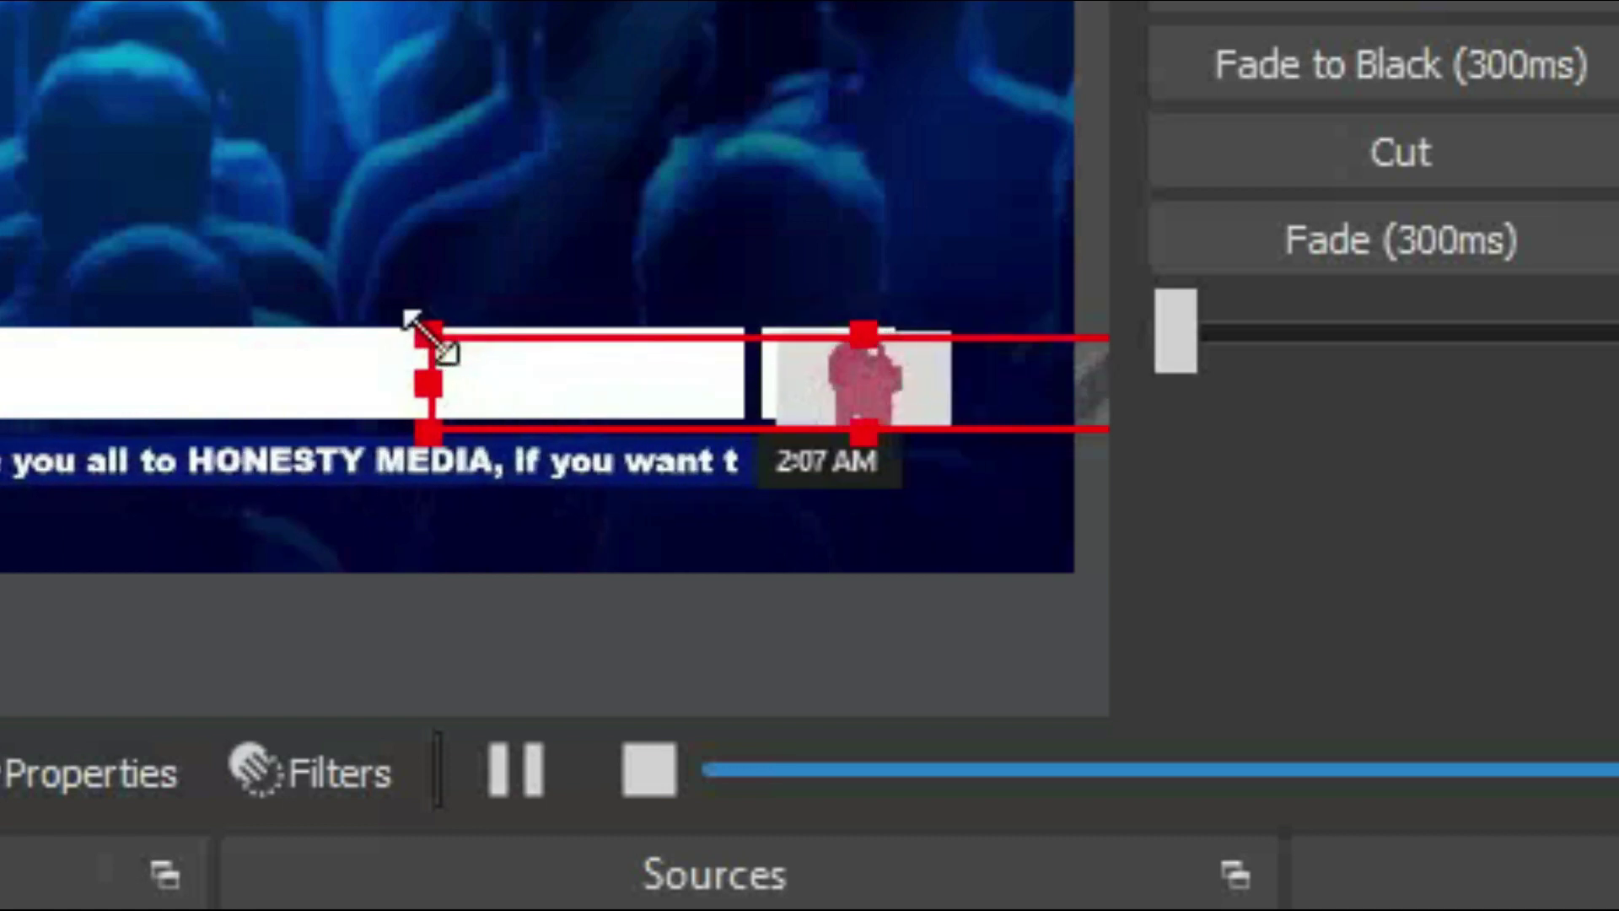
pyautogui.click(398, 321)
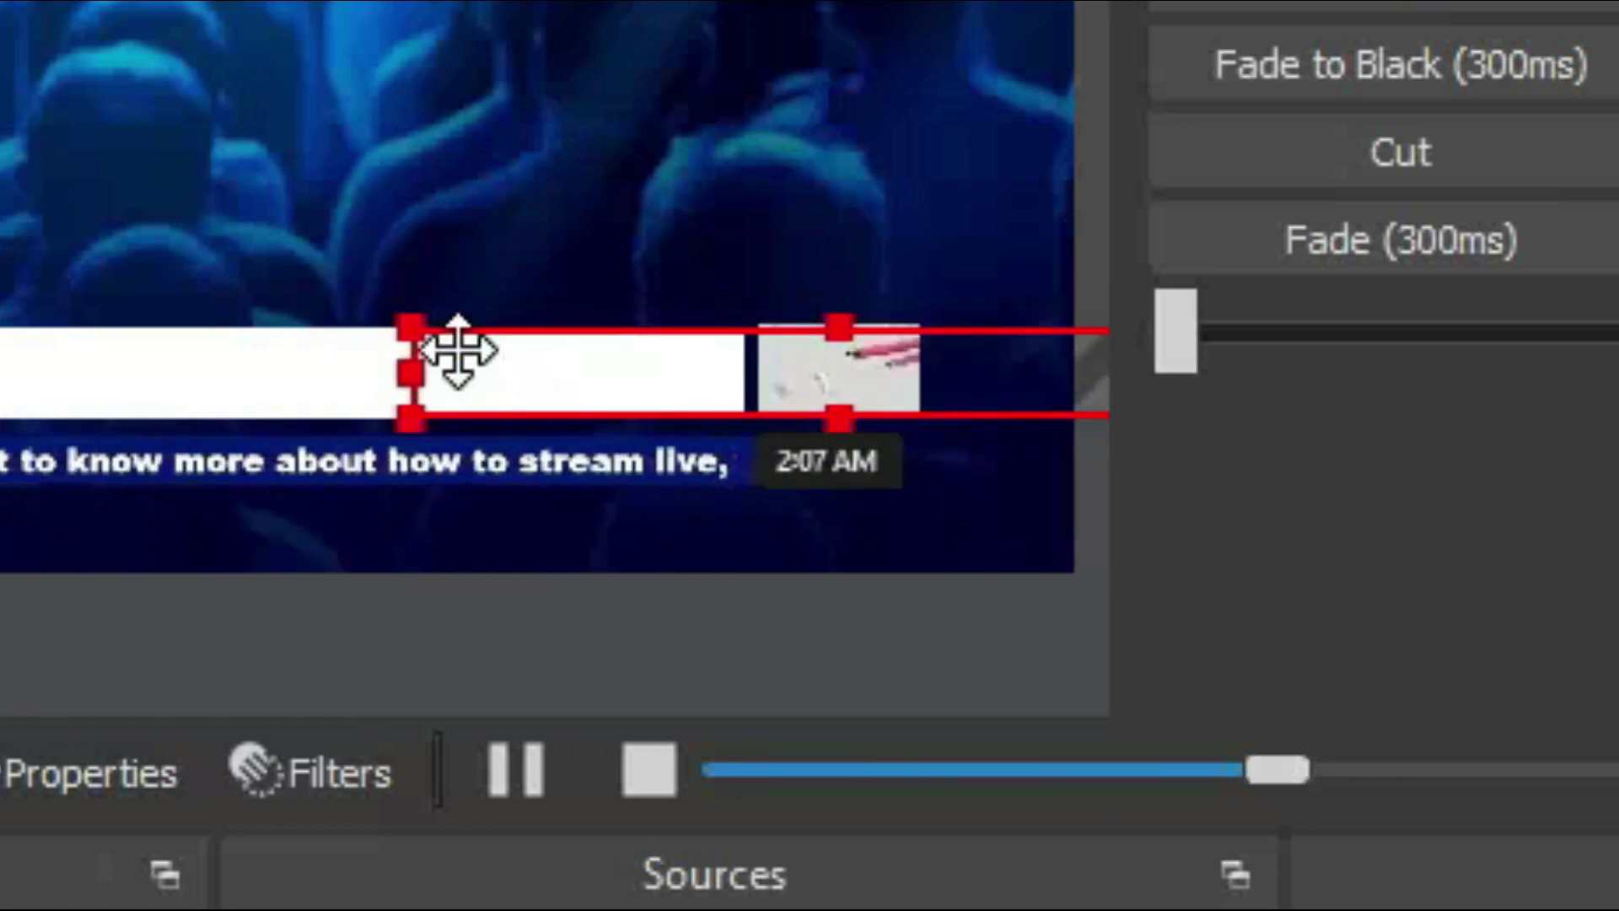
pyautogui.click(365, 196)
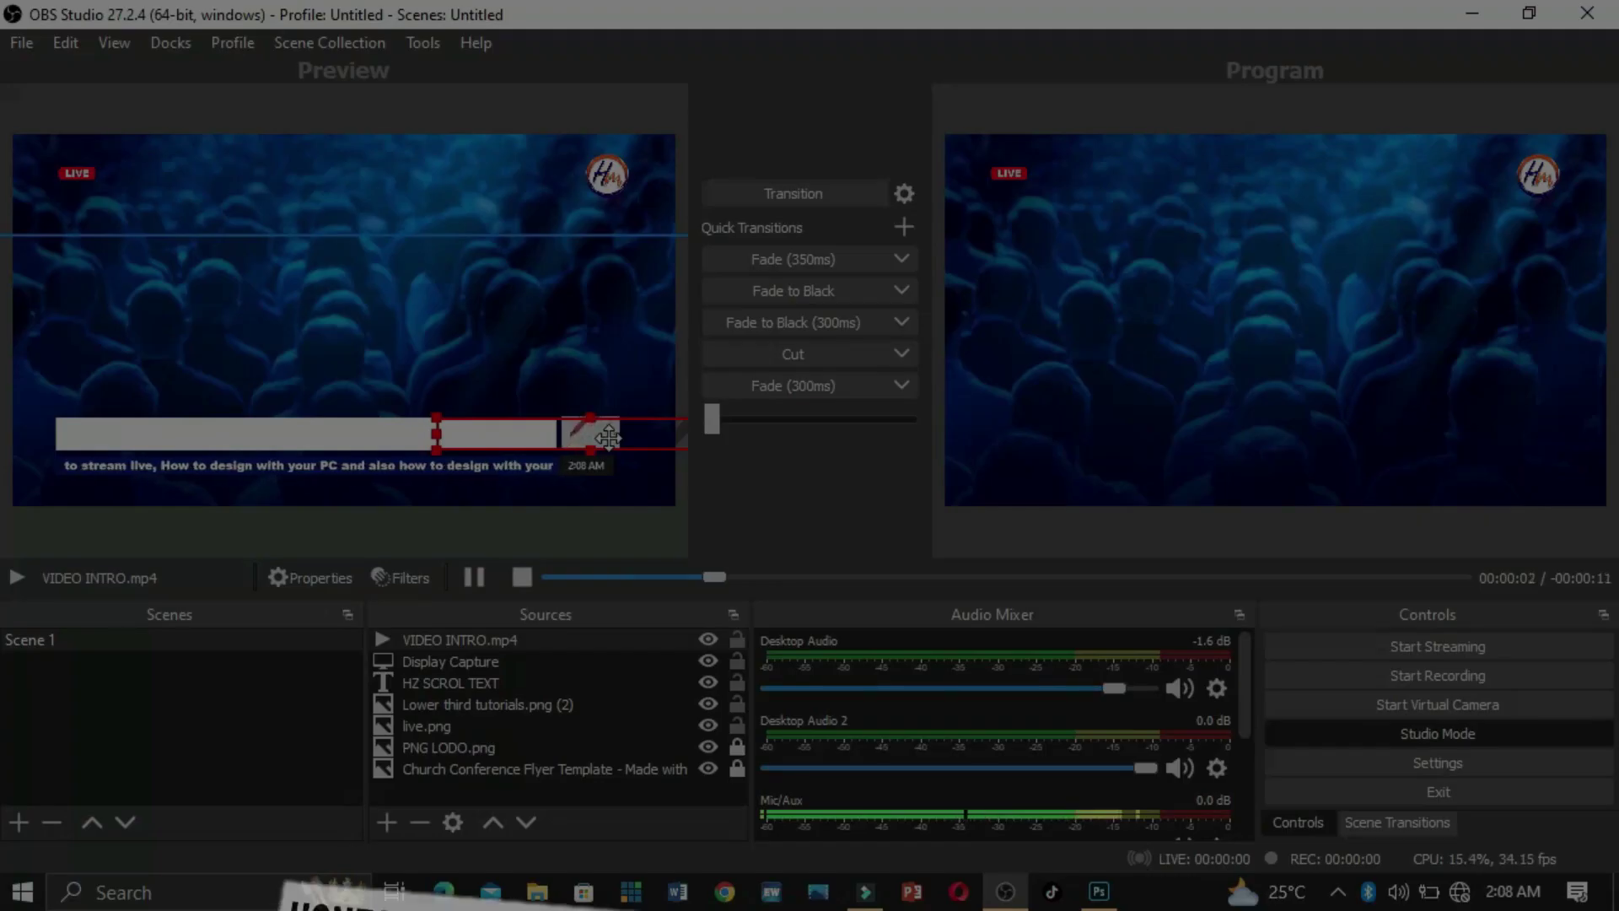
pyautogui.click(555, 398)
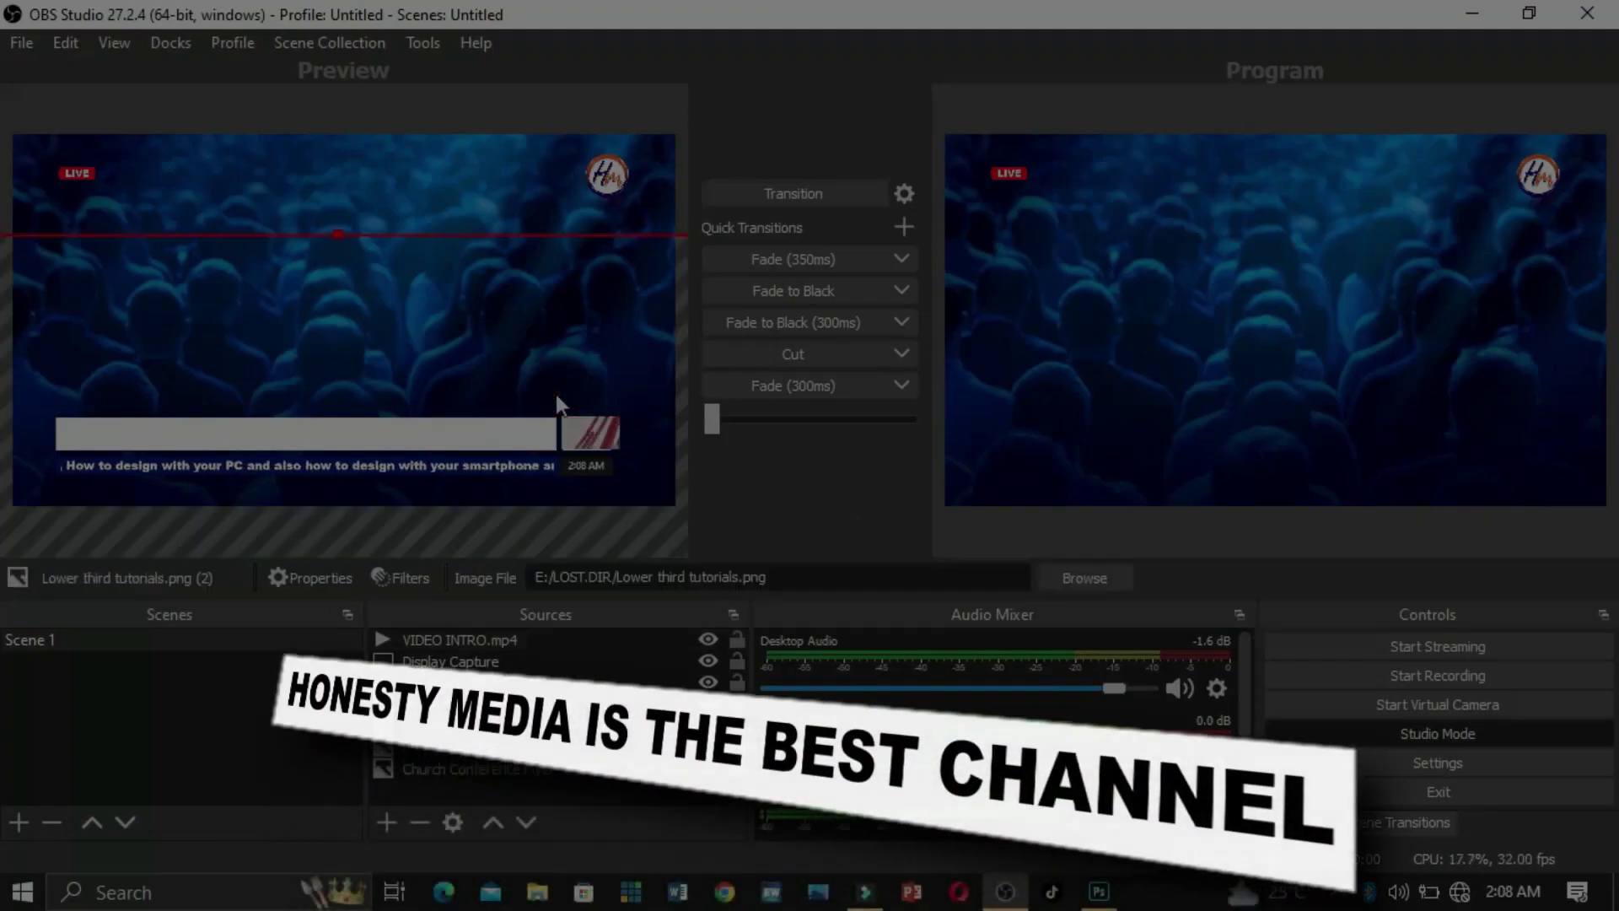
pyautogui.click(619, 433)
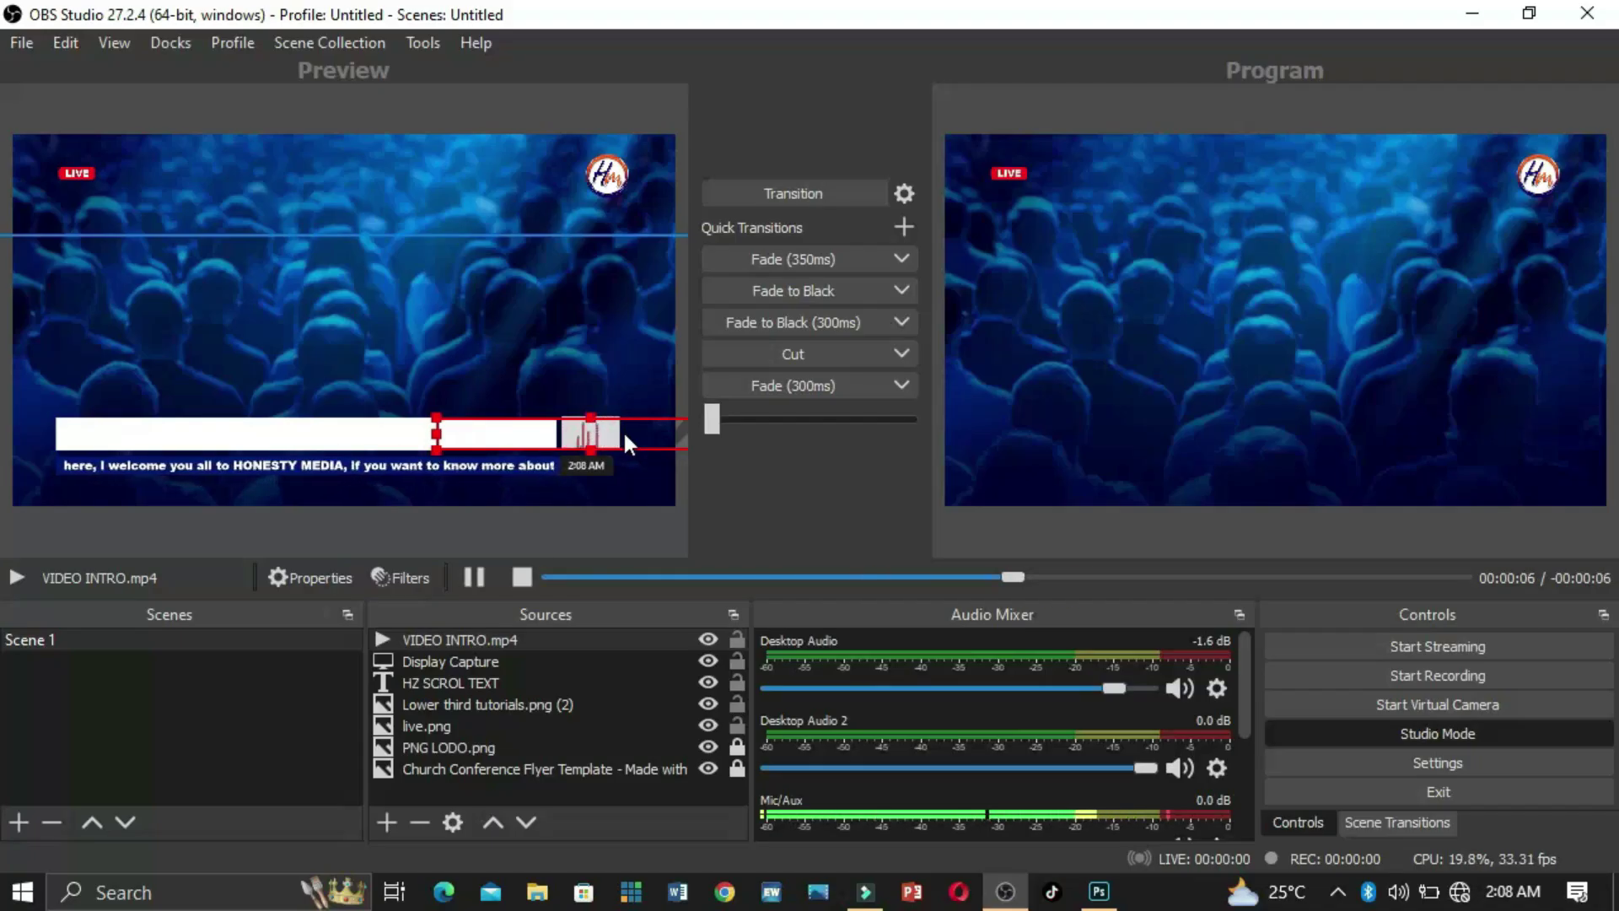
# Switch to Filmora9, add the Default Title at the start of the timeline and move it up to track 2
pyautogui.click(880, 903)
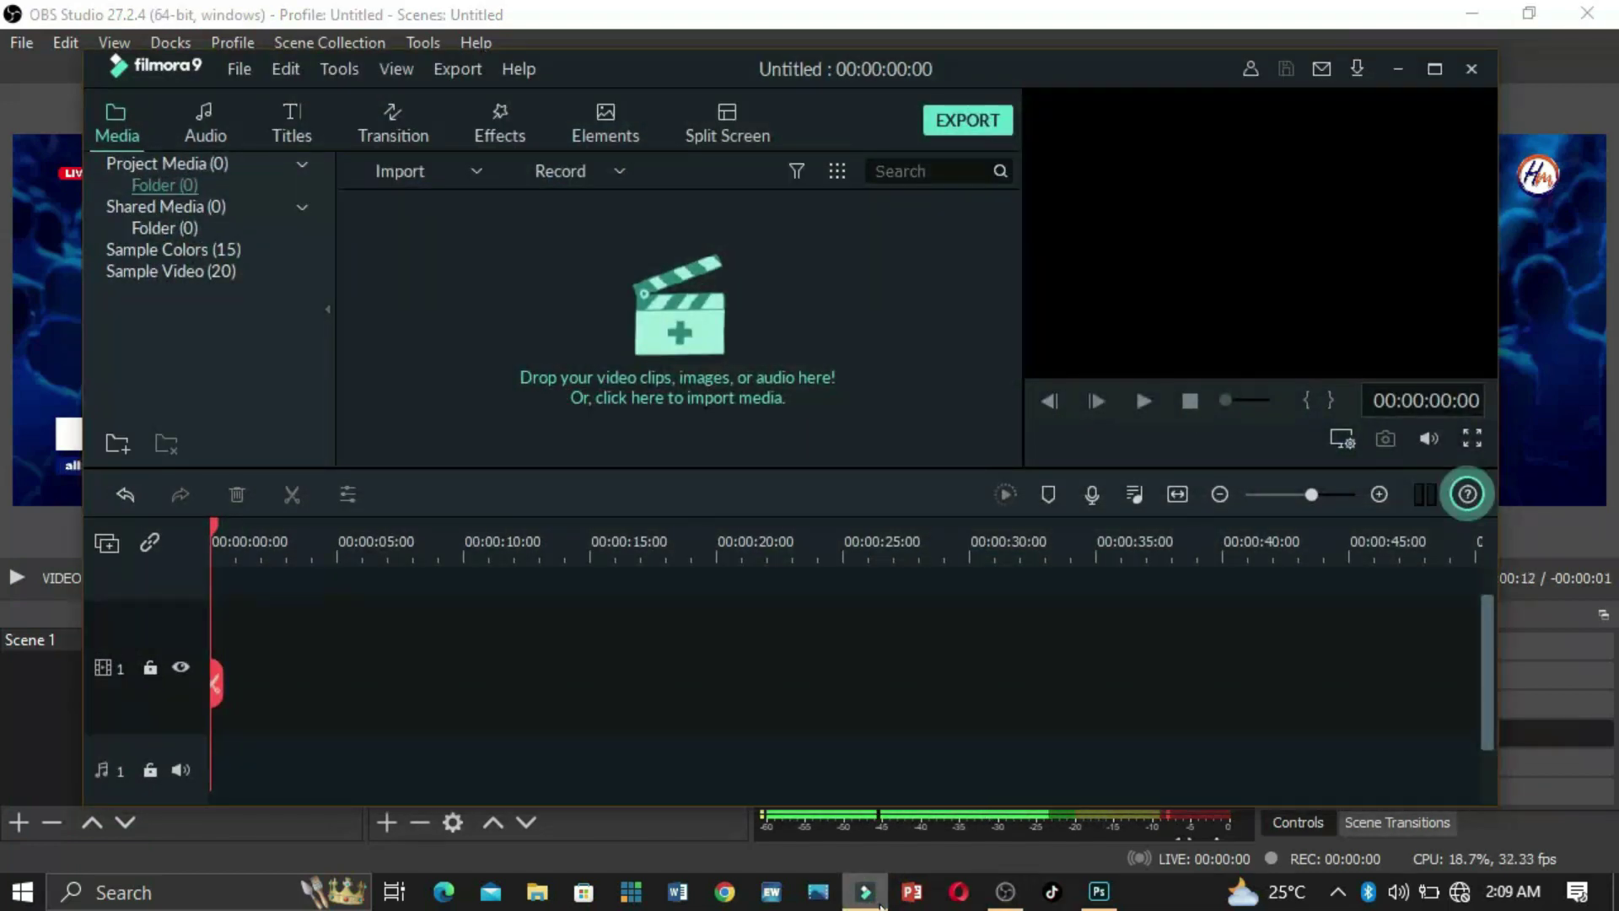
pyautogui.moveTo(972, 60); pyautogui.dragTo(968, 99)
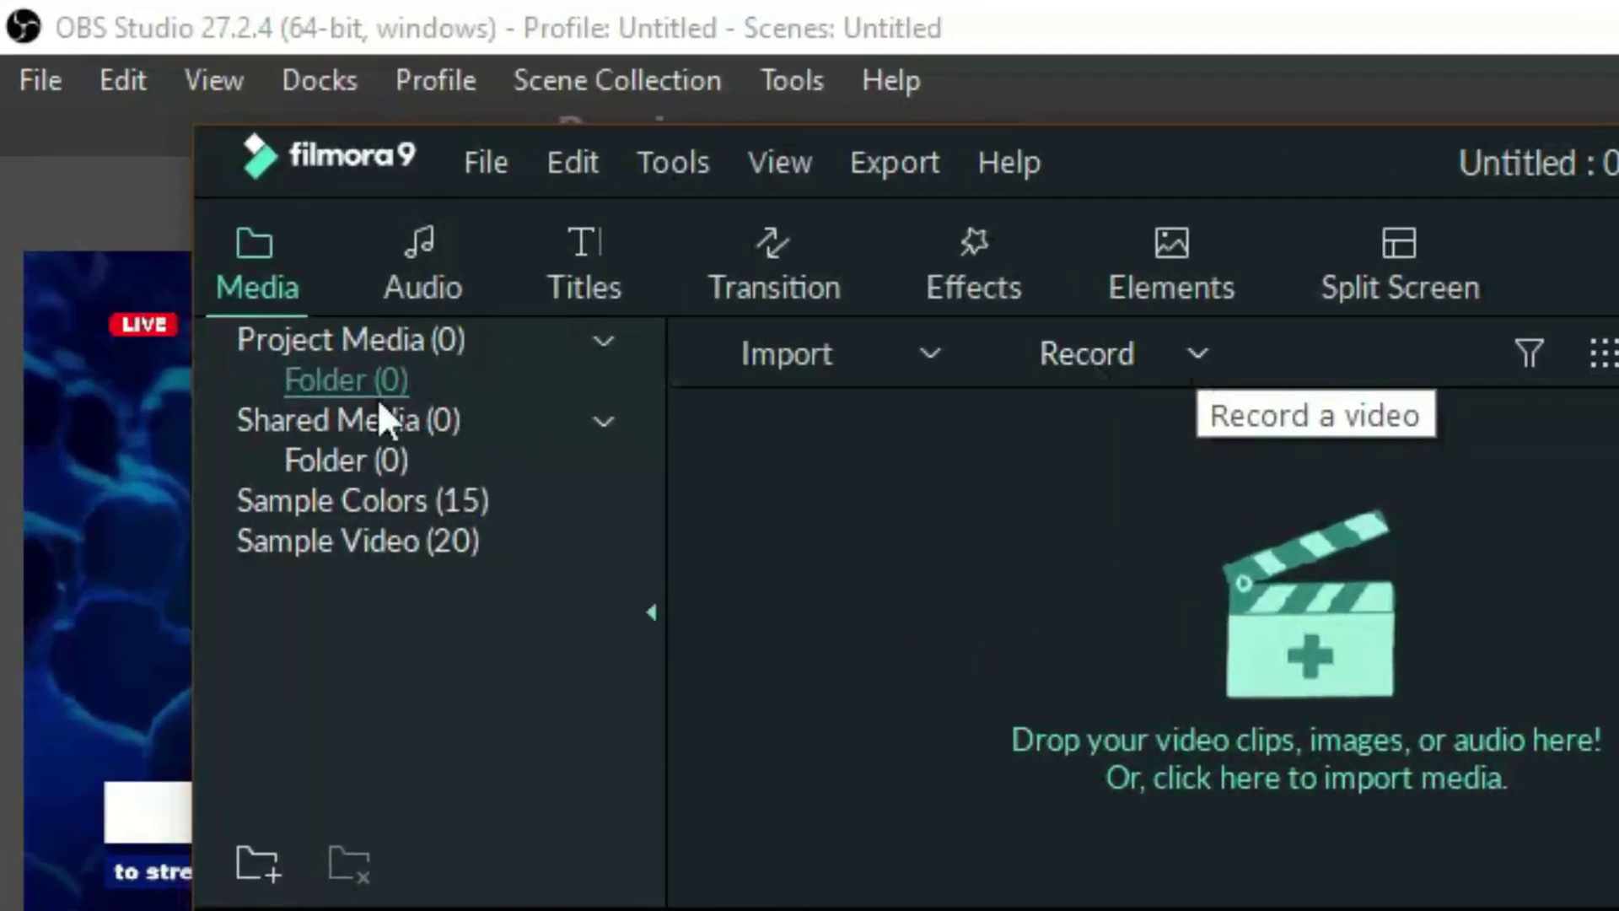
pyautogui.click(579, 283)
pyautogui.click(330, 462)
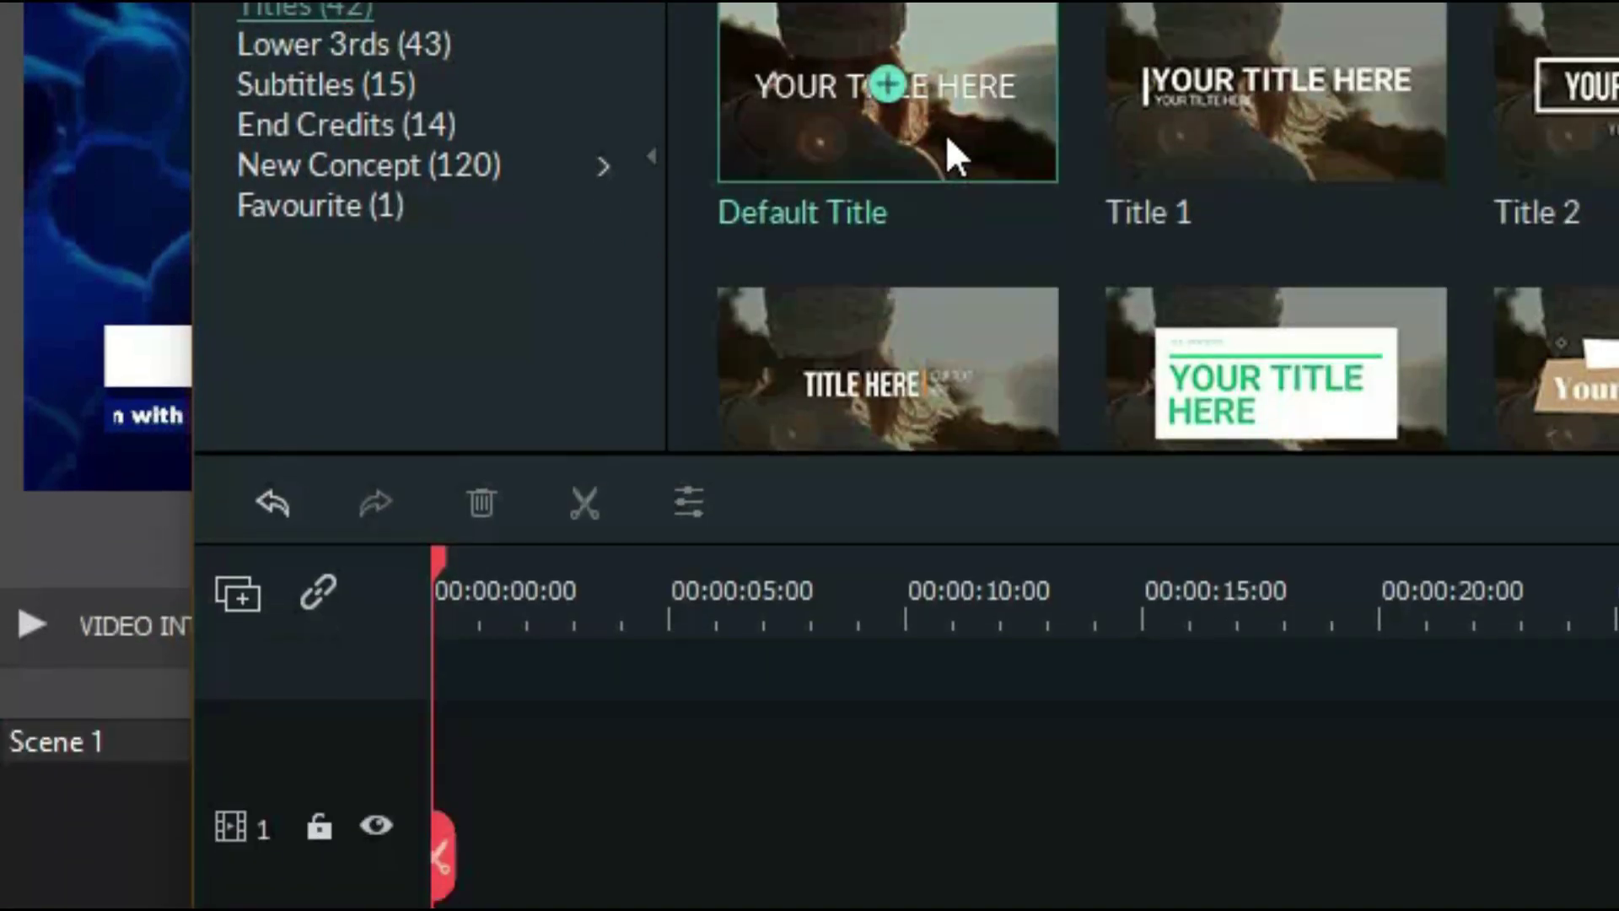
pyautogui.moveTo(945, 609); pyautogui.dragTo(602, 535)
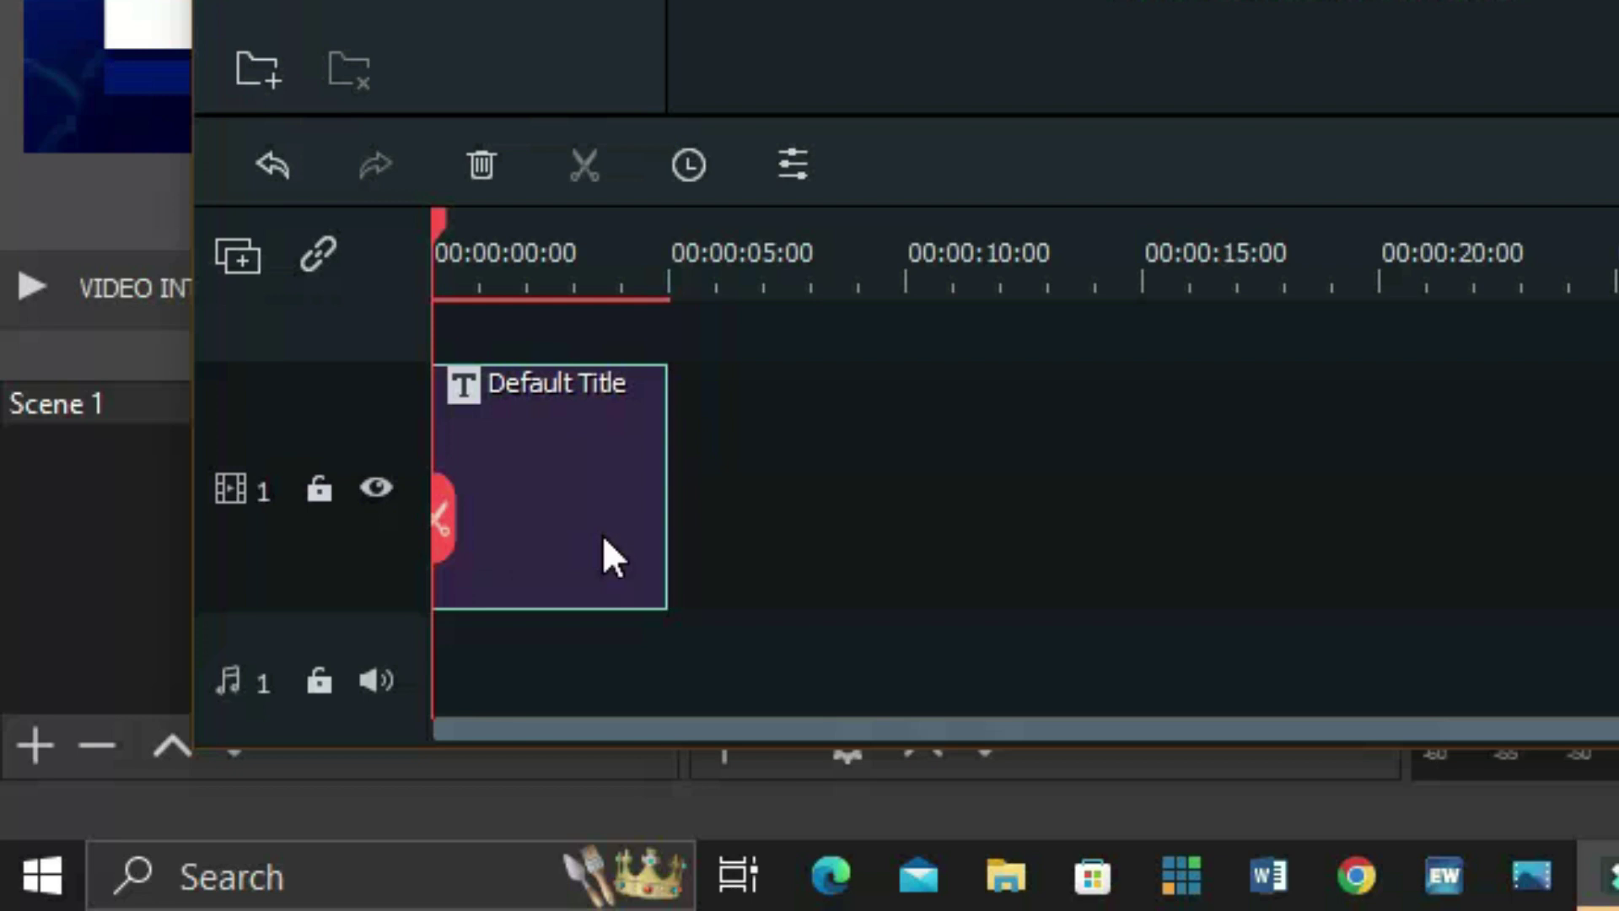
pyautogui.click(620, 454)
pyautogui.moveTo(599, 402); pyautogui.dragTo(571, 315)
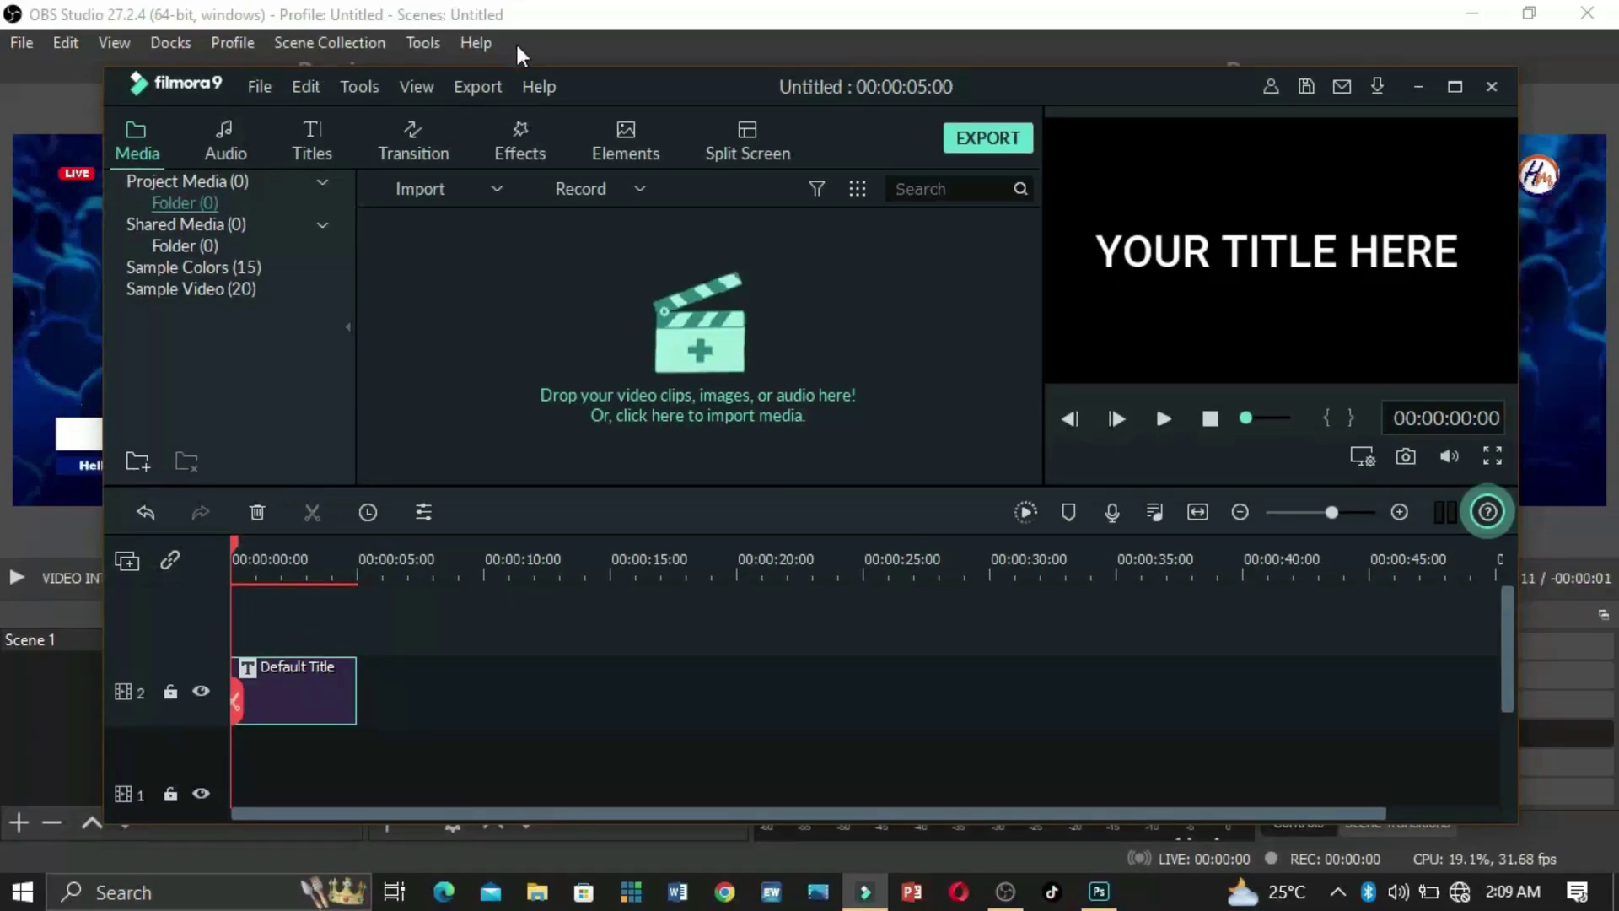
# Move the Filmora window aside to examine the empty white bar in the OBS preview, and bring the window back
pyautogui.click(577, 87)
pyautogui.moveTo(716, 87); pyautogui.dragTo(618, 545)
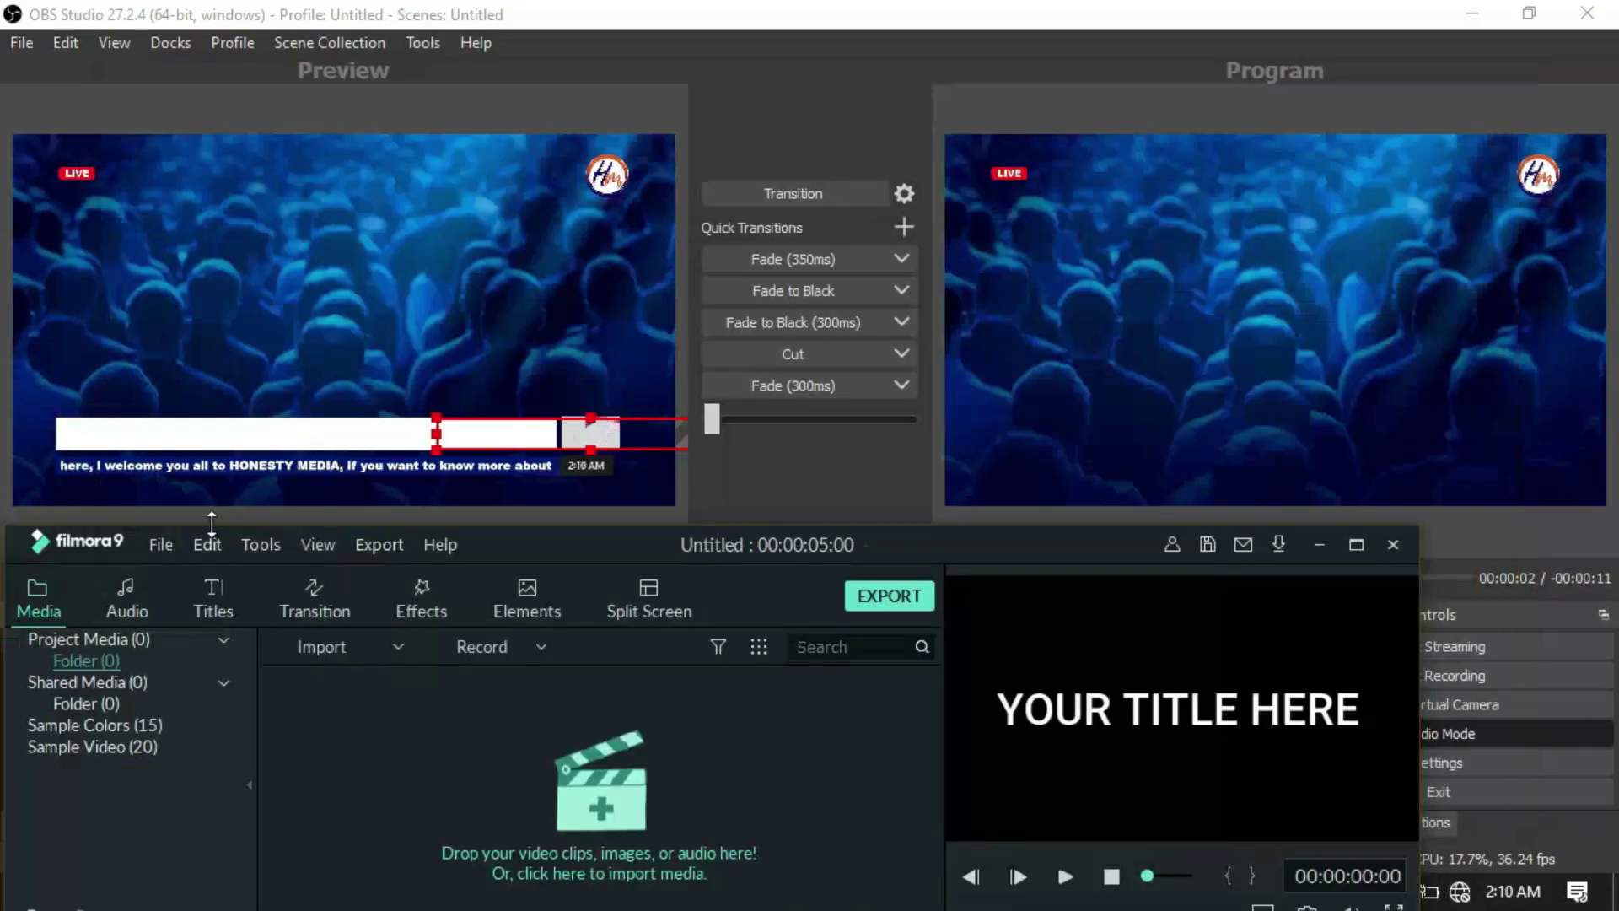
pyautogui.click(548, 549)
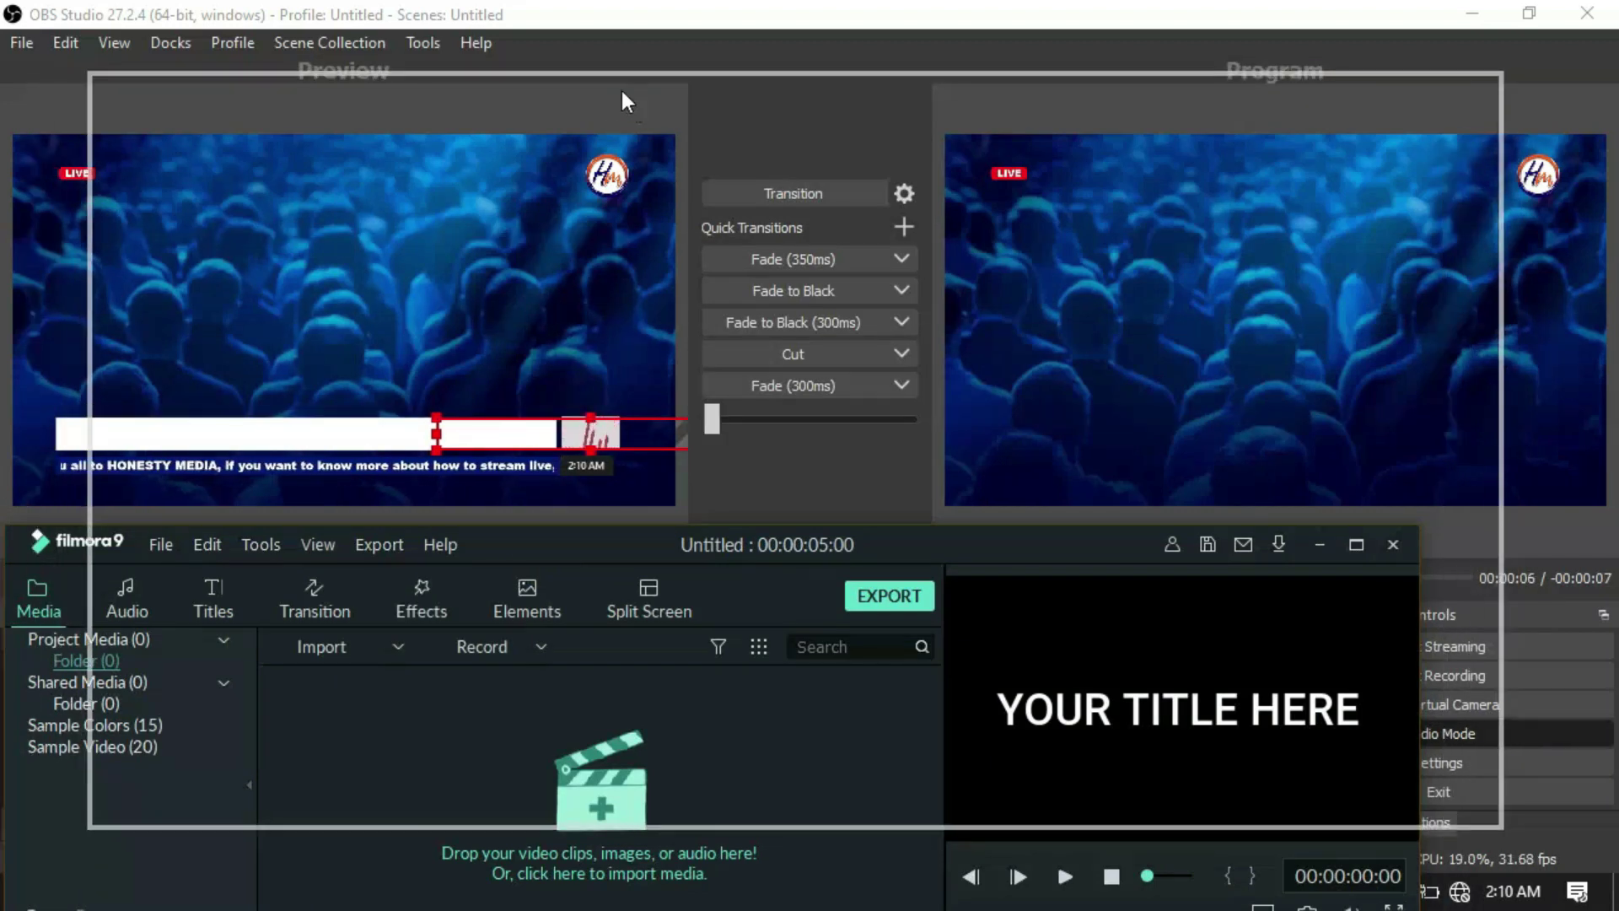
pyautogui.moveTo(623, 92); pyautogui.dragTo(622, 93)
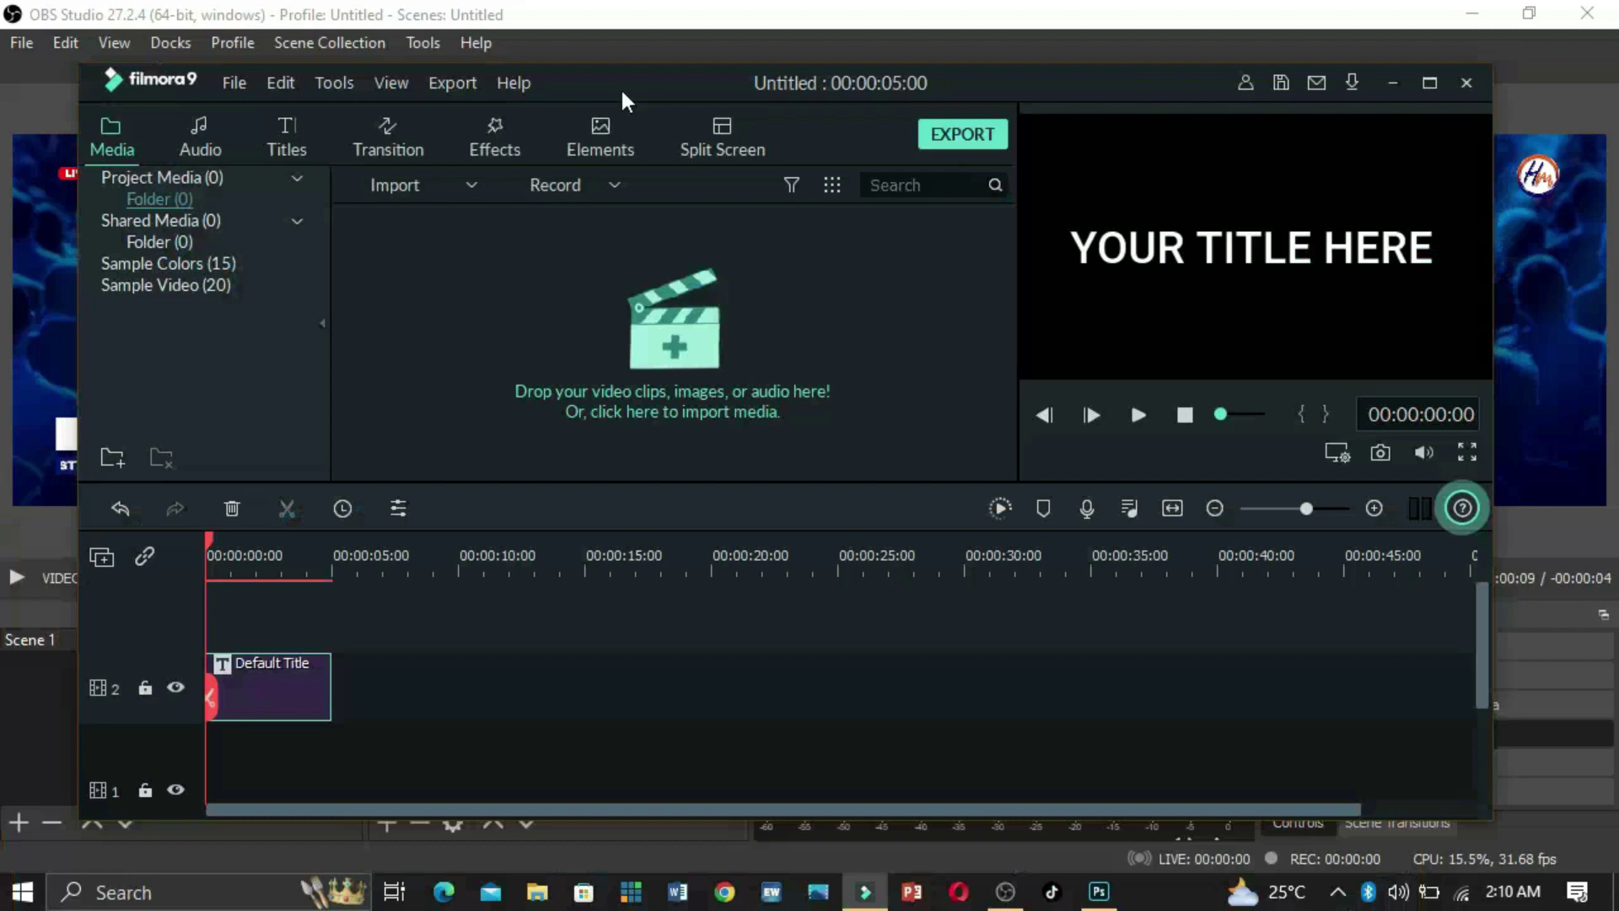
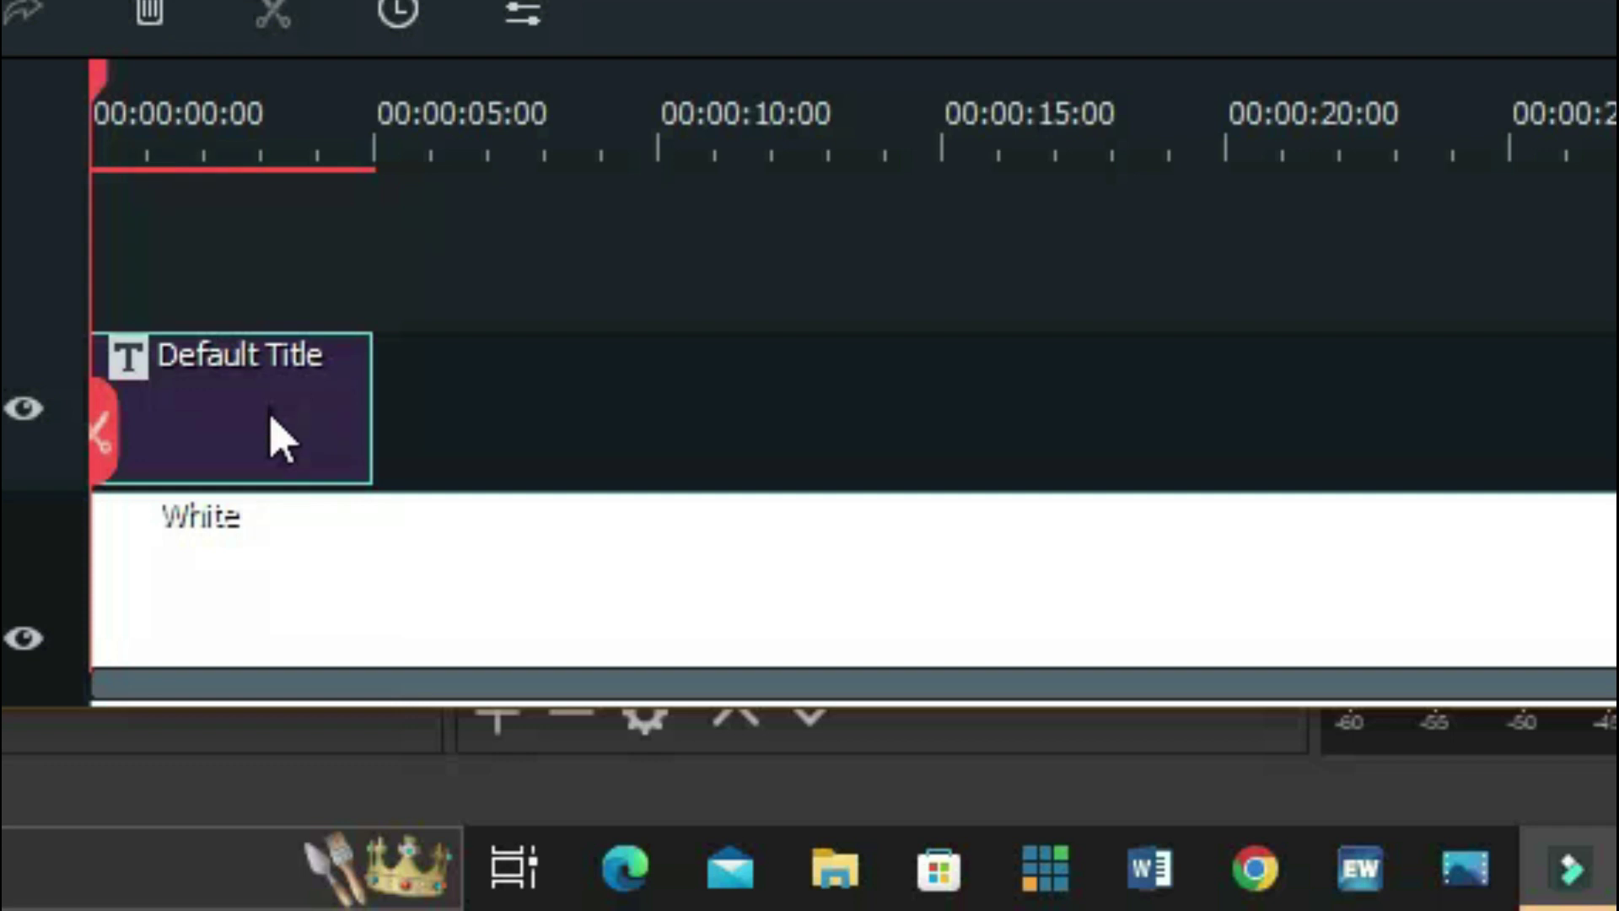
# Open the Default Title clip in the advanced text editor and set its text fill colour to black
pyautogui.click(272, 418)
pyautogui.doubleClick(272, 424)
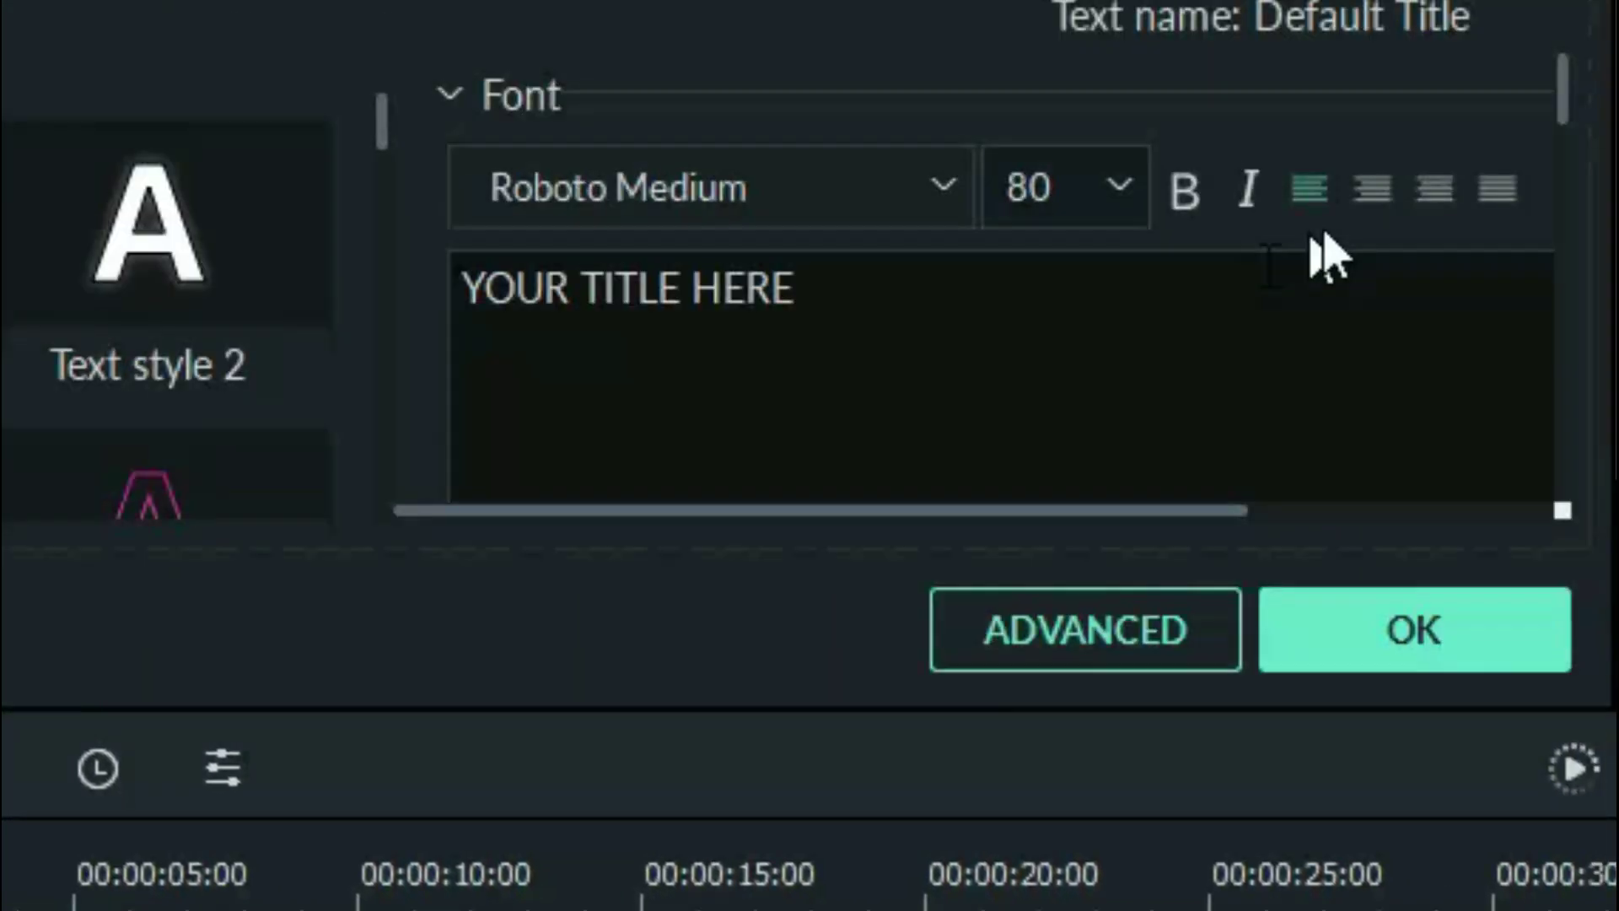
pyautogui.click(1064, 641)
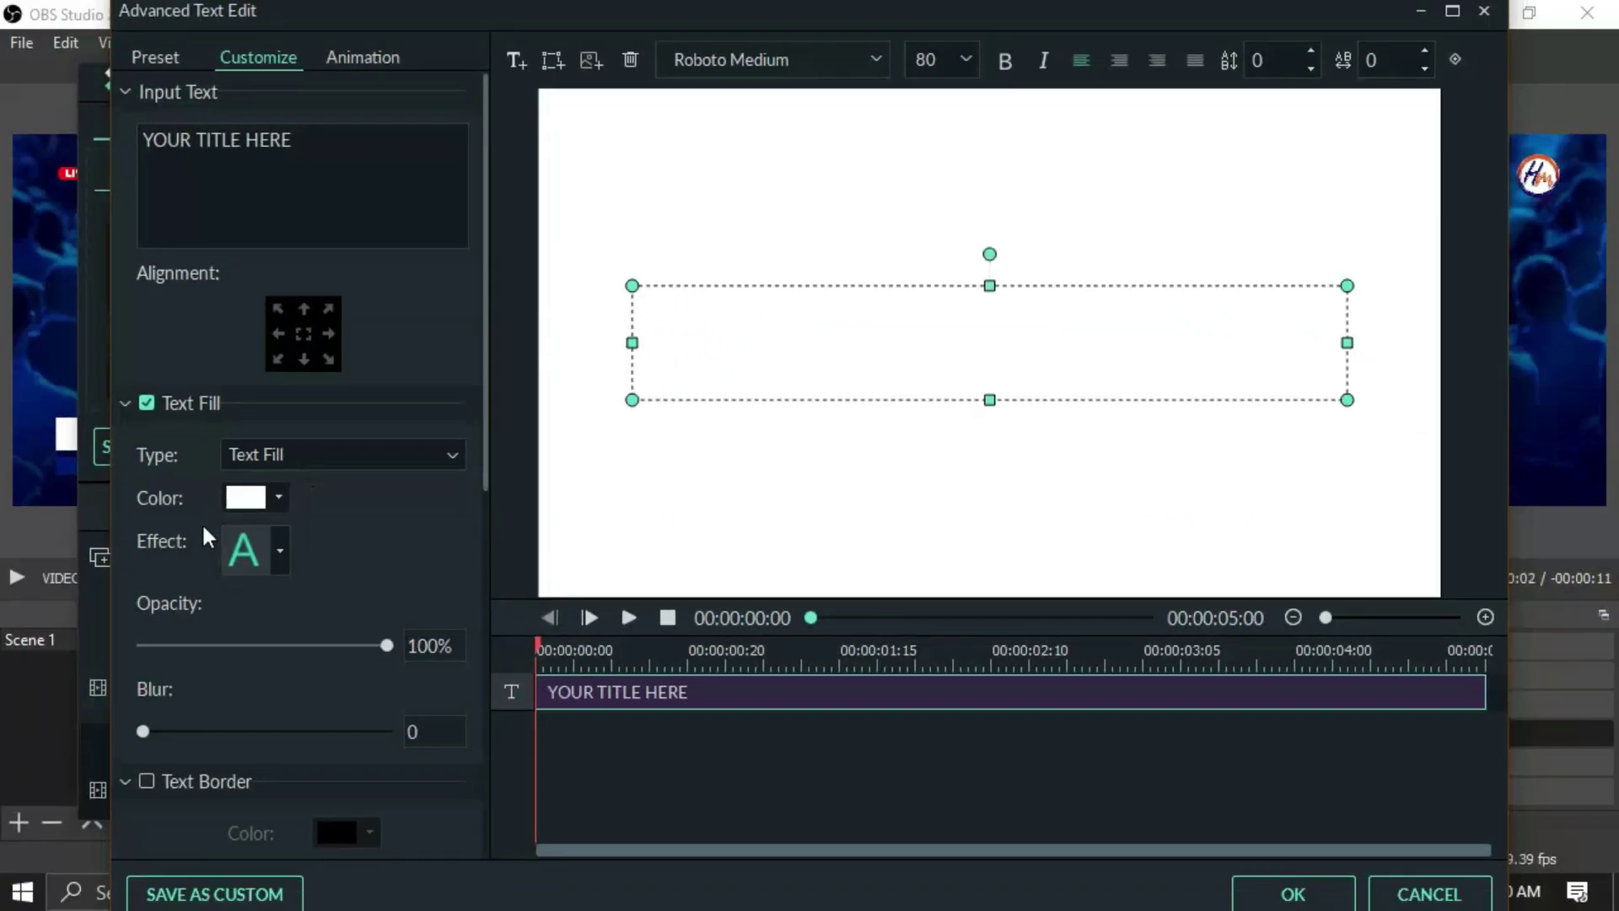
pyautogui.click(271, 497)
pyautogui.click(230, 611)
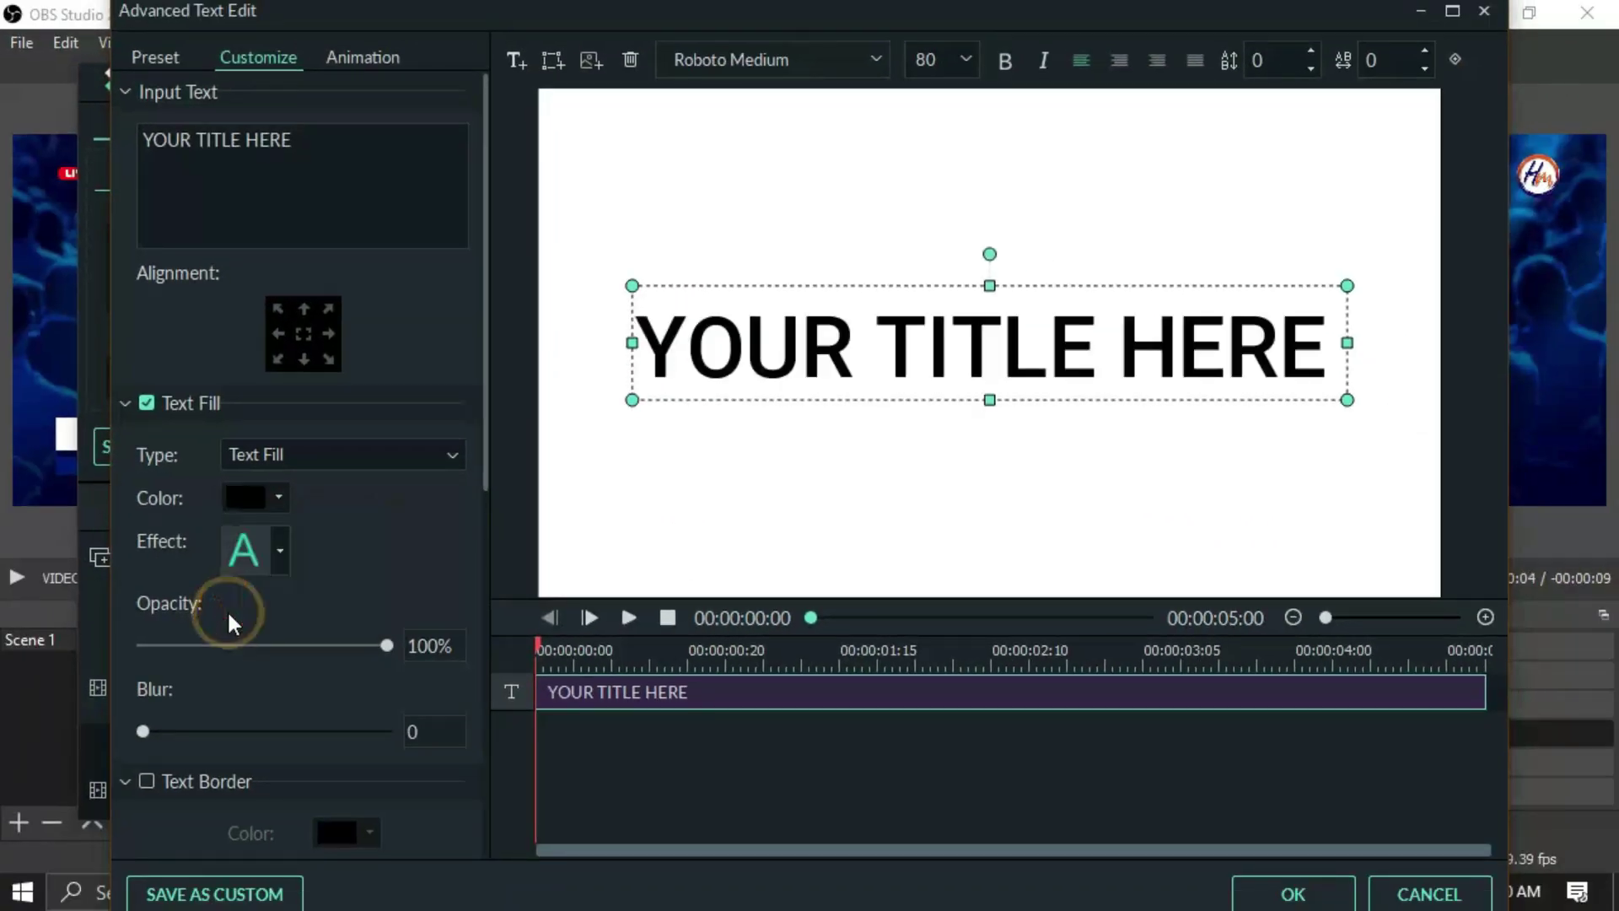
# Replace the title's placeholder text with "HONESTY MEDIA IS THE BEST CHANNEL"
pyautogui.tripleClick(285, 232)
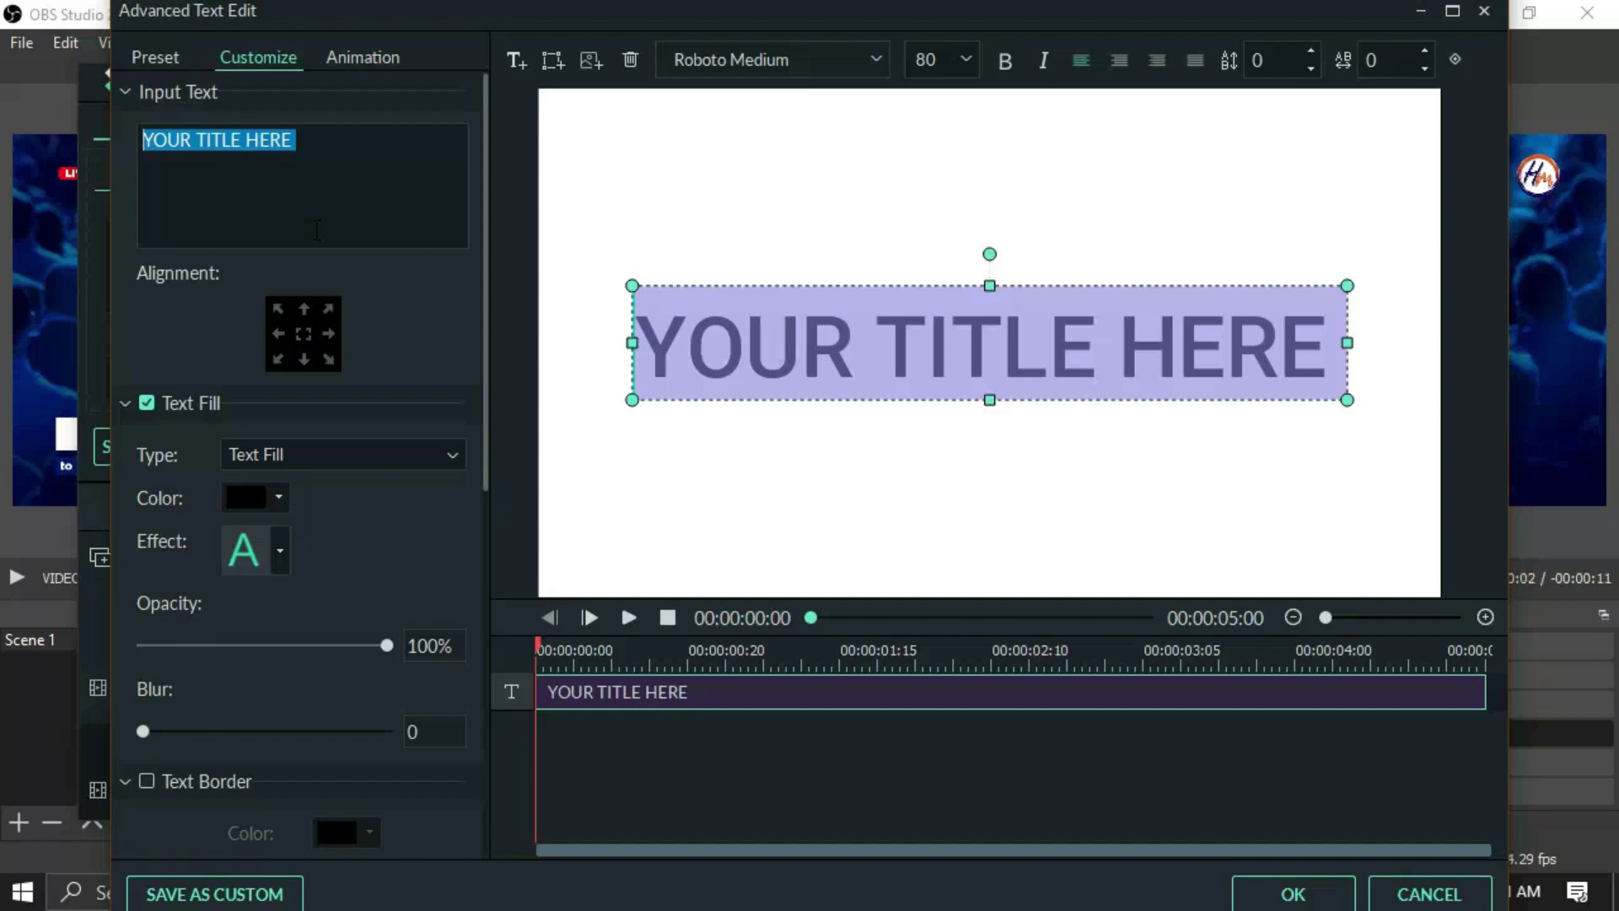
pyautogui.write('HONE')
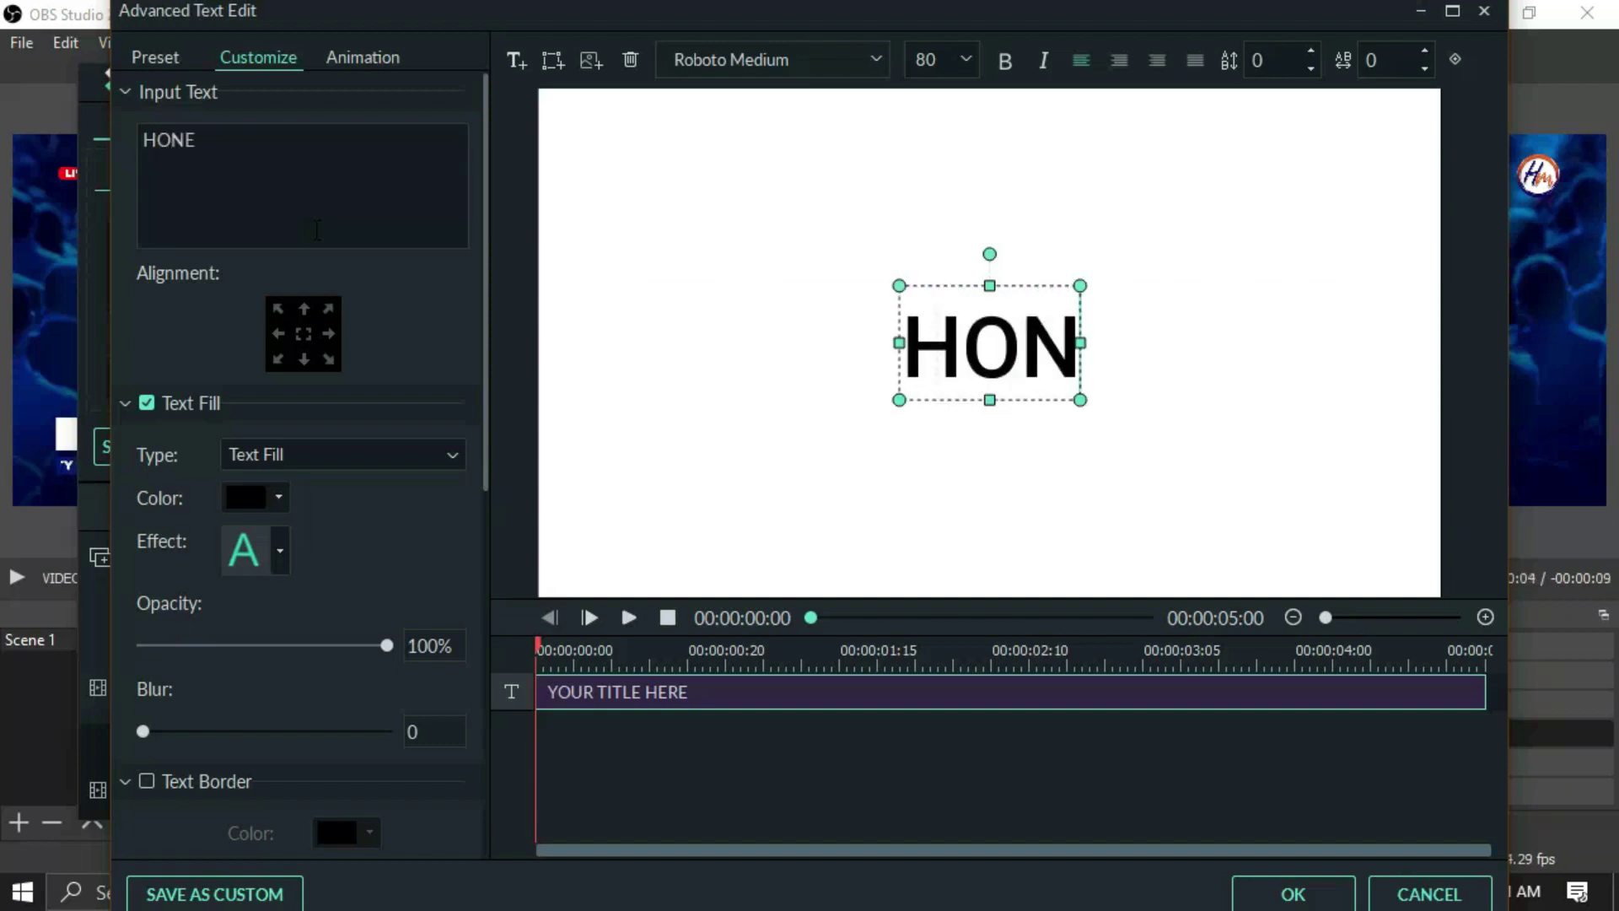
pyautogui.write('STY MEDIA I')
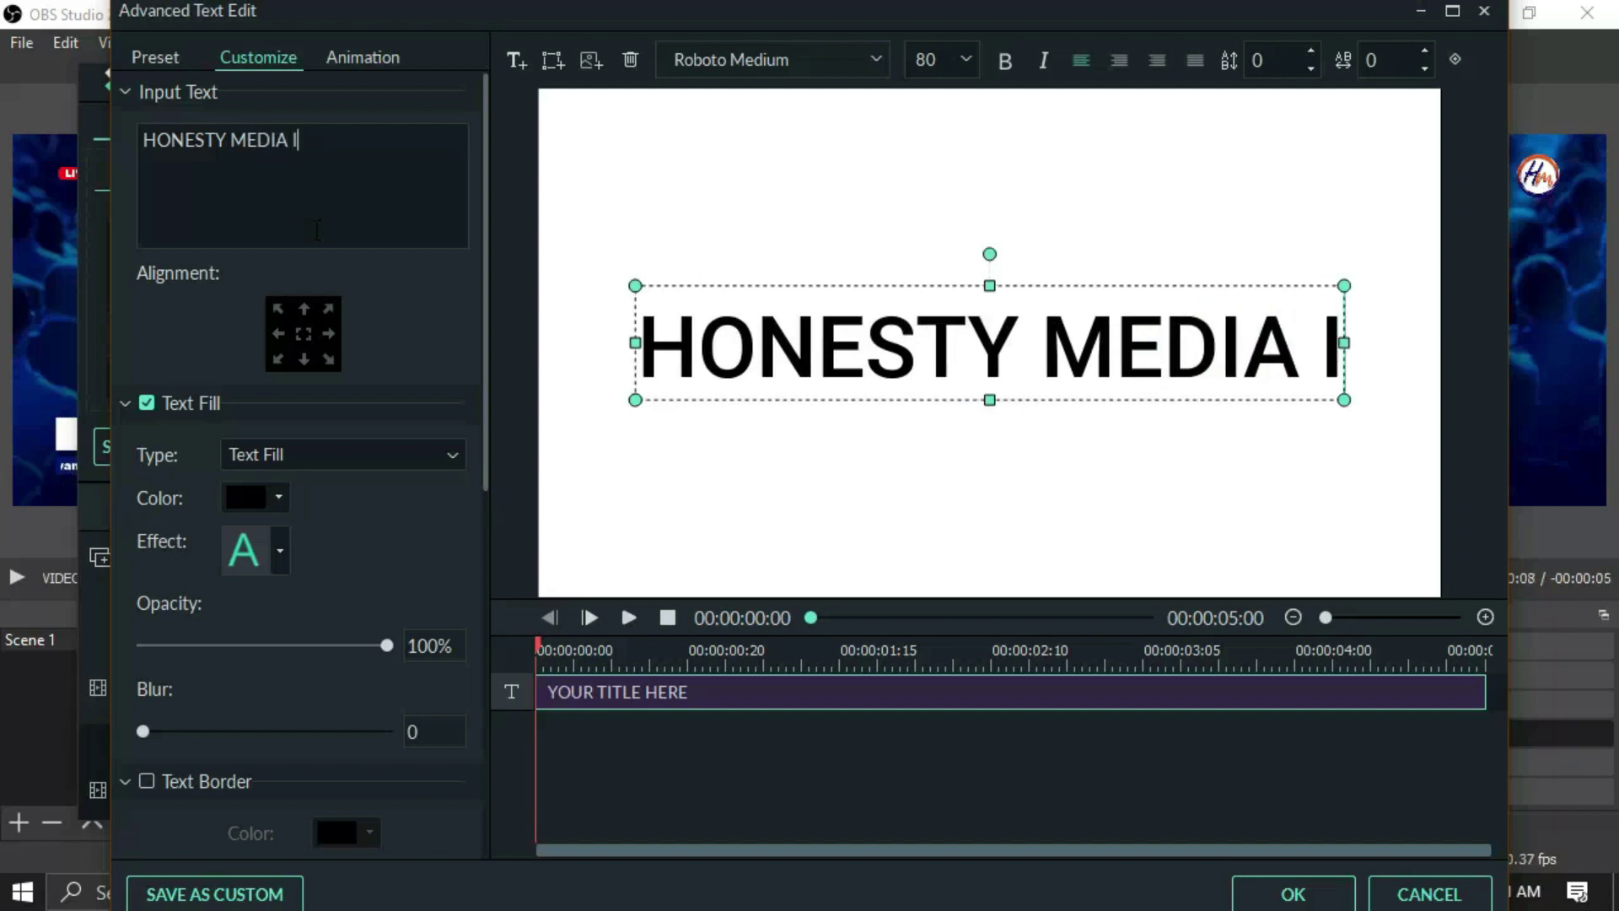
pyautogui.write('S THE BES')
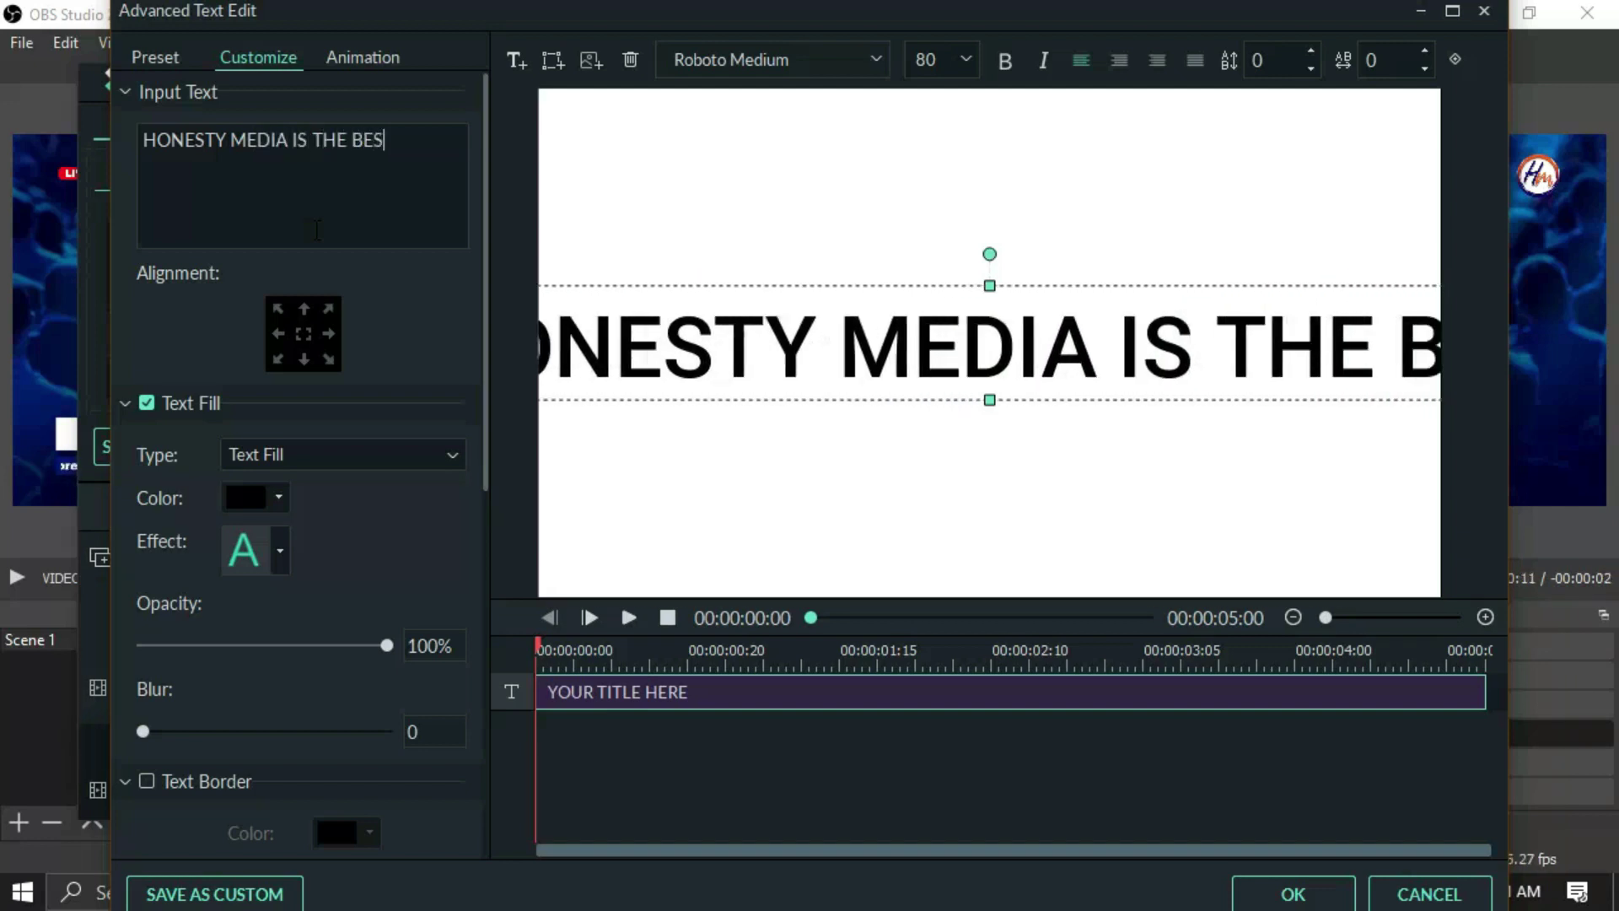
pyautogui.write('T CHANN')
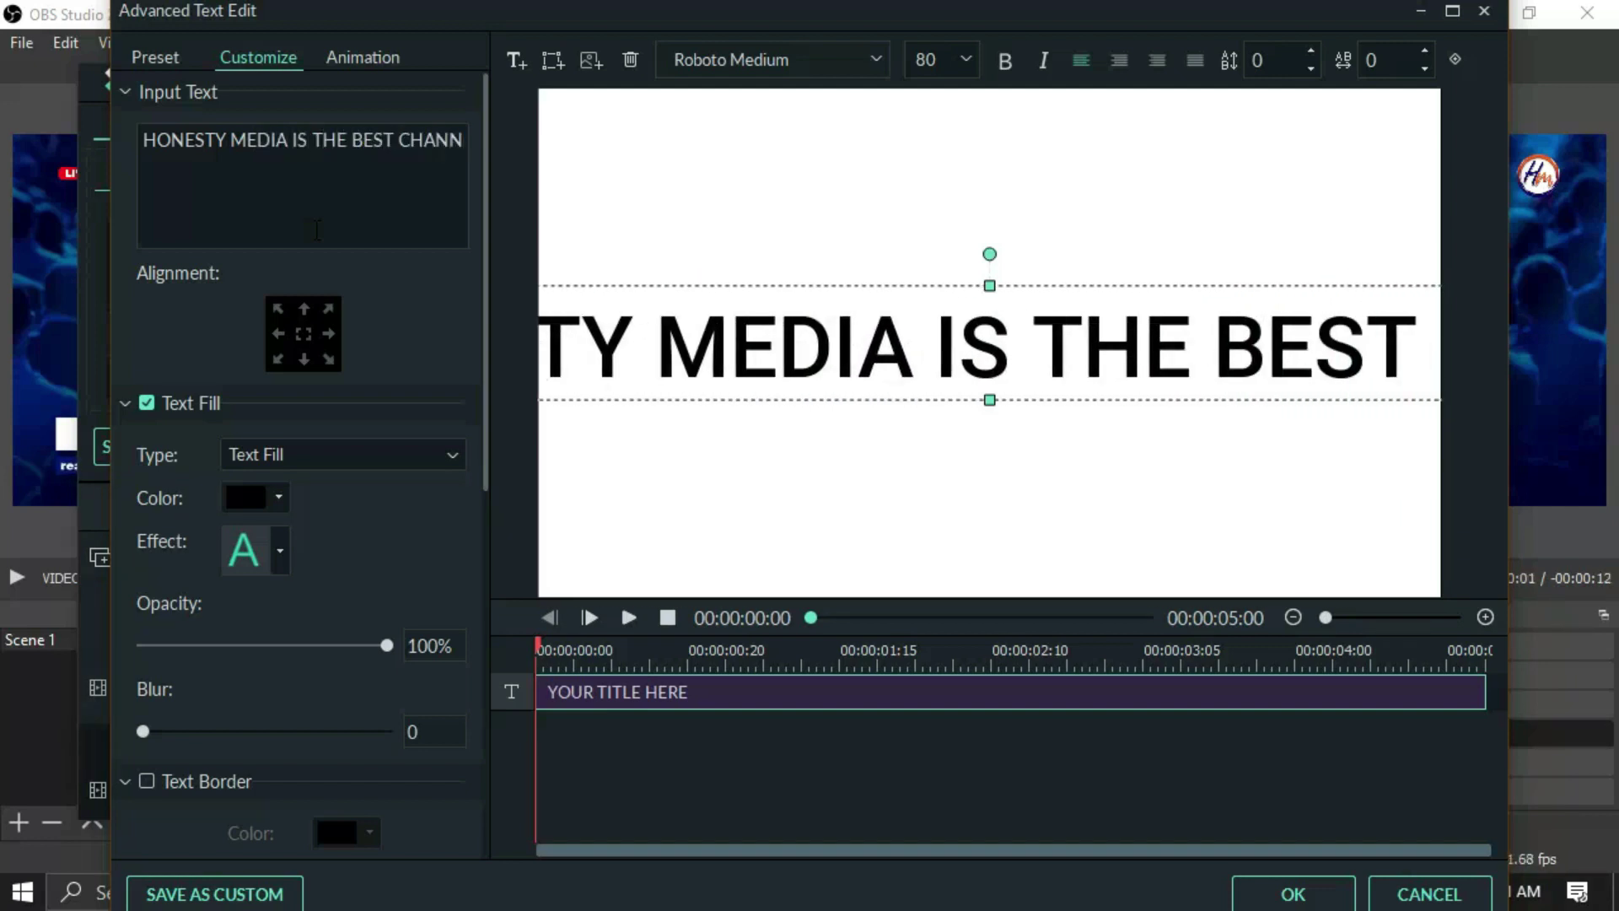
pyautogui.write('EL')
# Shrink the title to fit along the frame's lower edge and set its font to Arial Black Normal
pyautogui.click(990, 285)
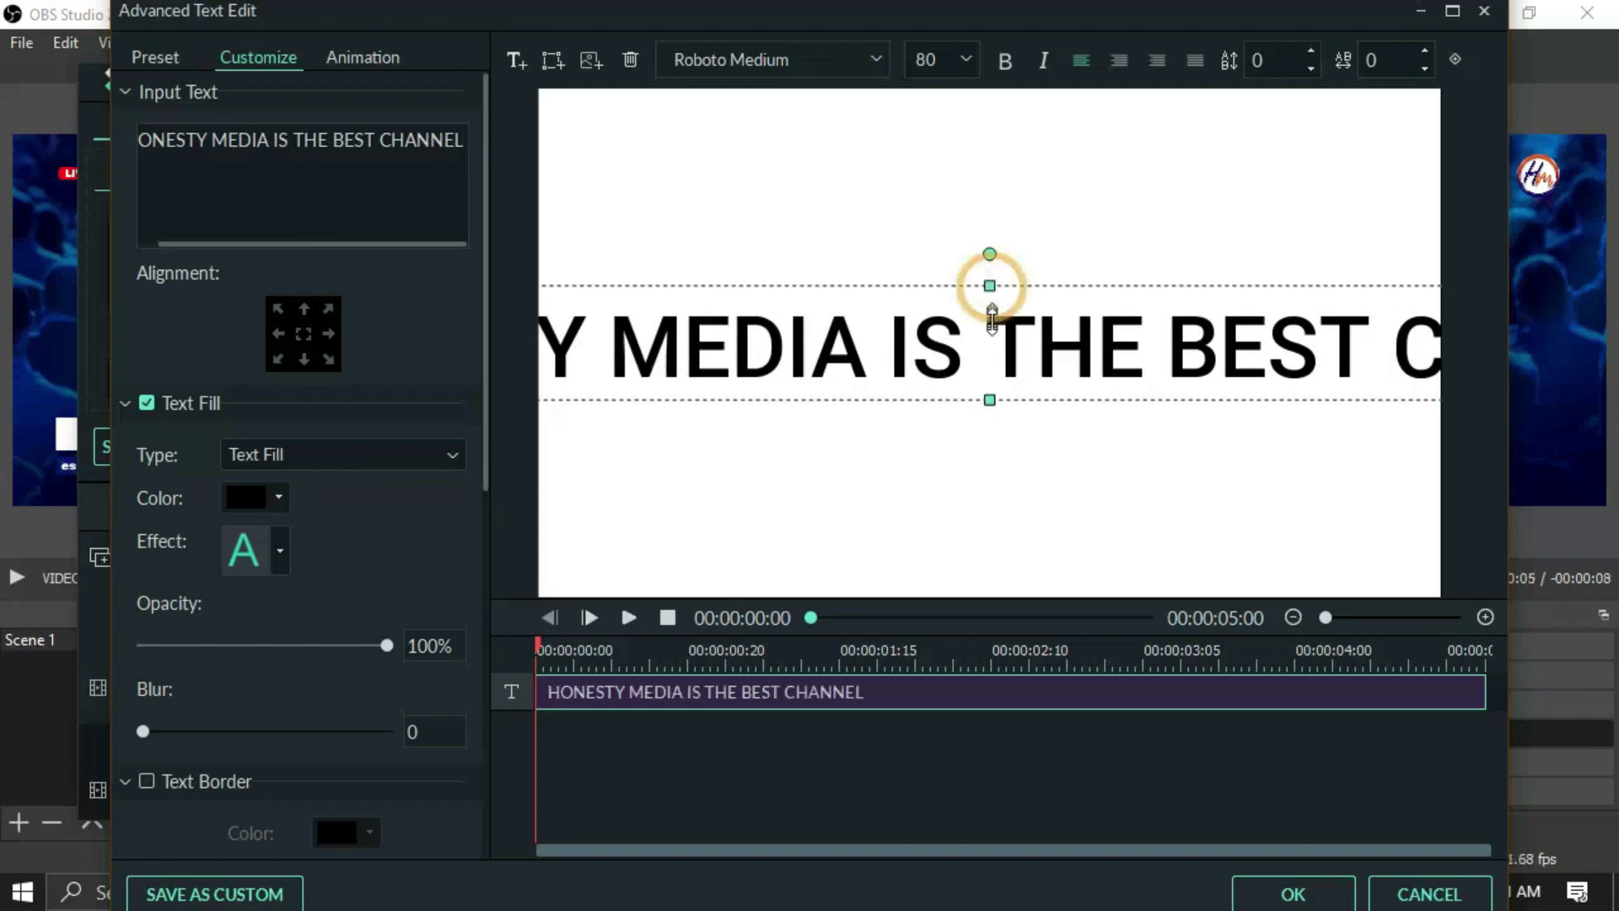
pyautogui.moveTo(992, 319); pyautogui.dragTo(1269, 544)
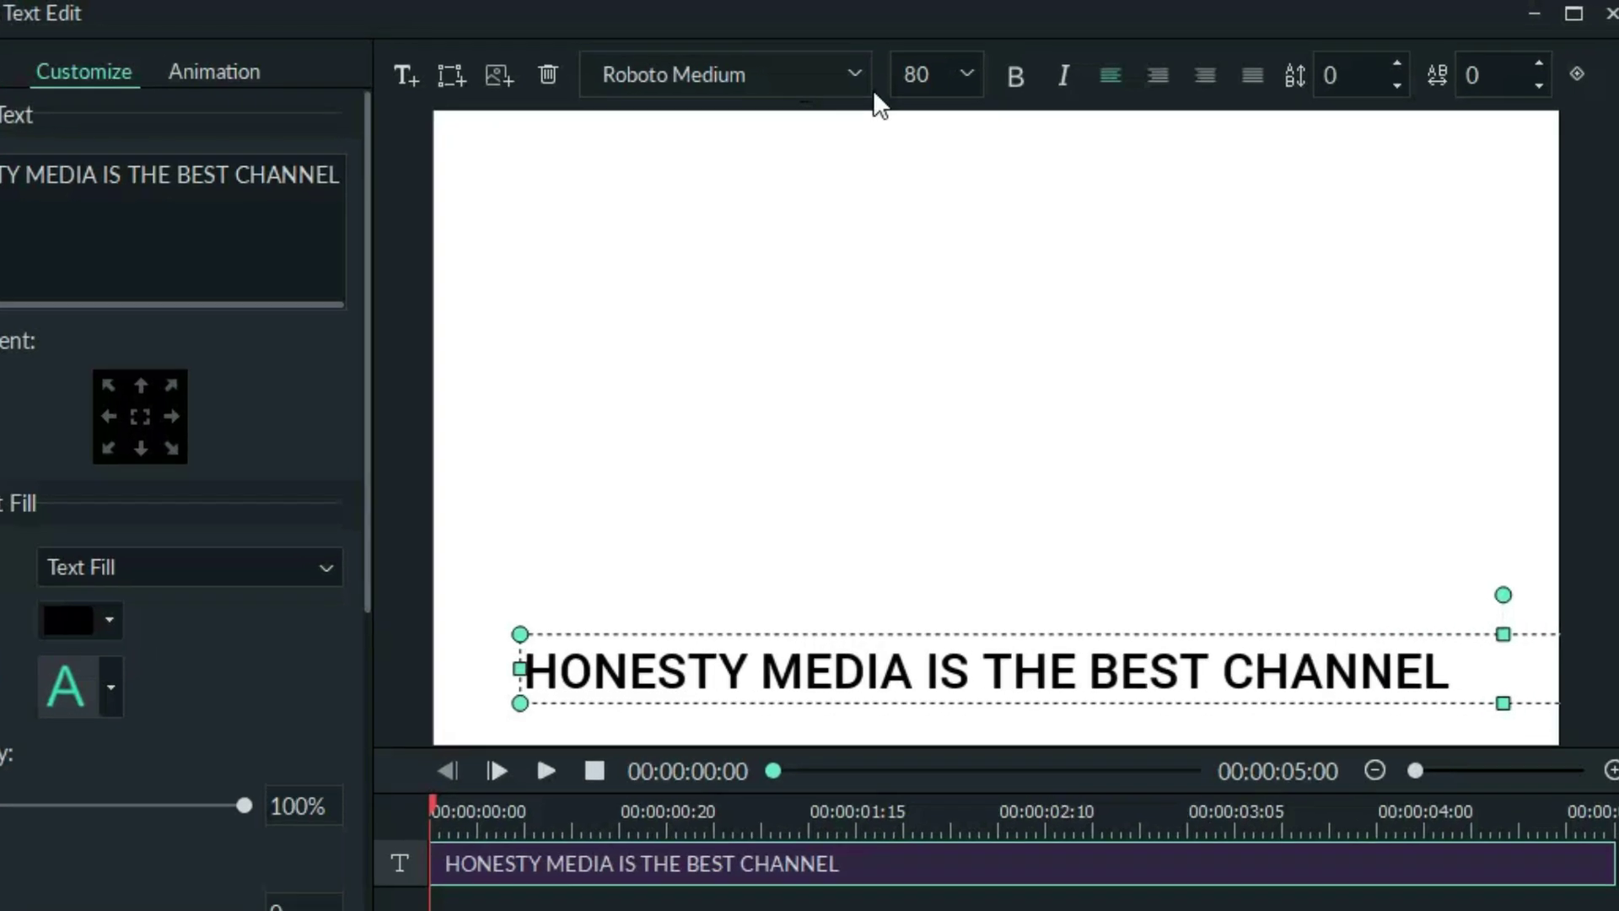
pyautogui.click(797, 59)
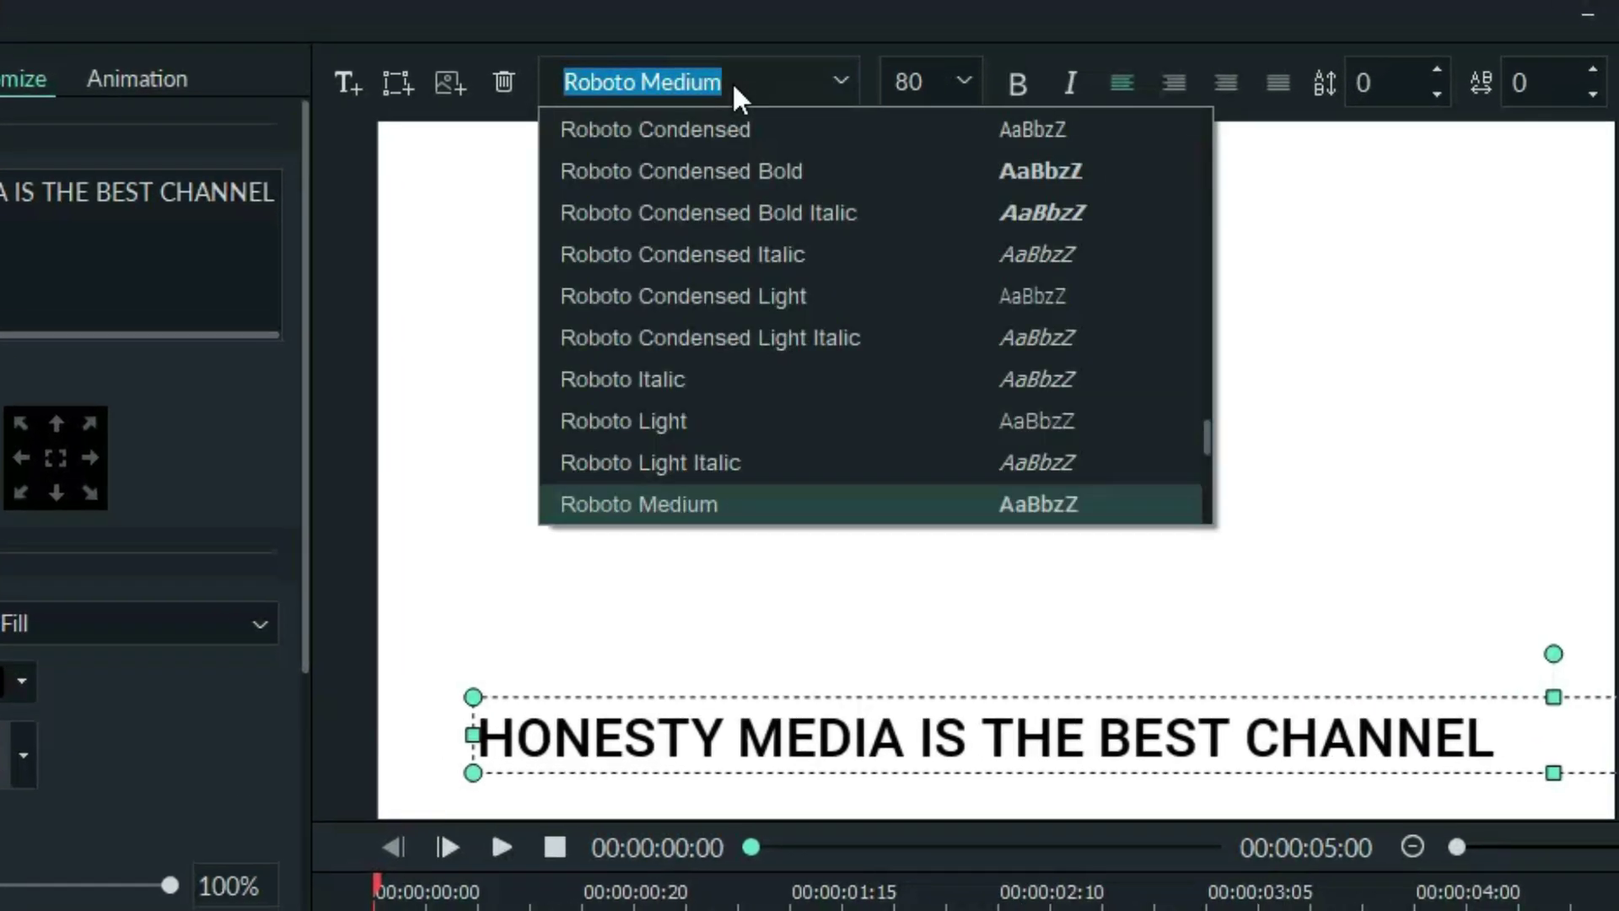
pyautogui.write('arial Black Normal')
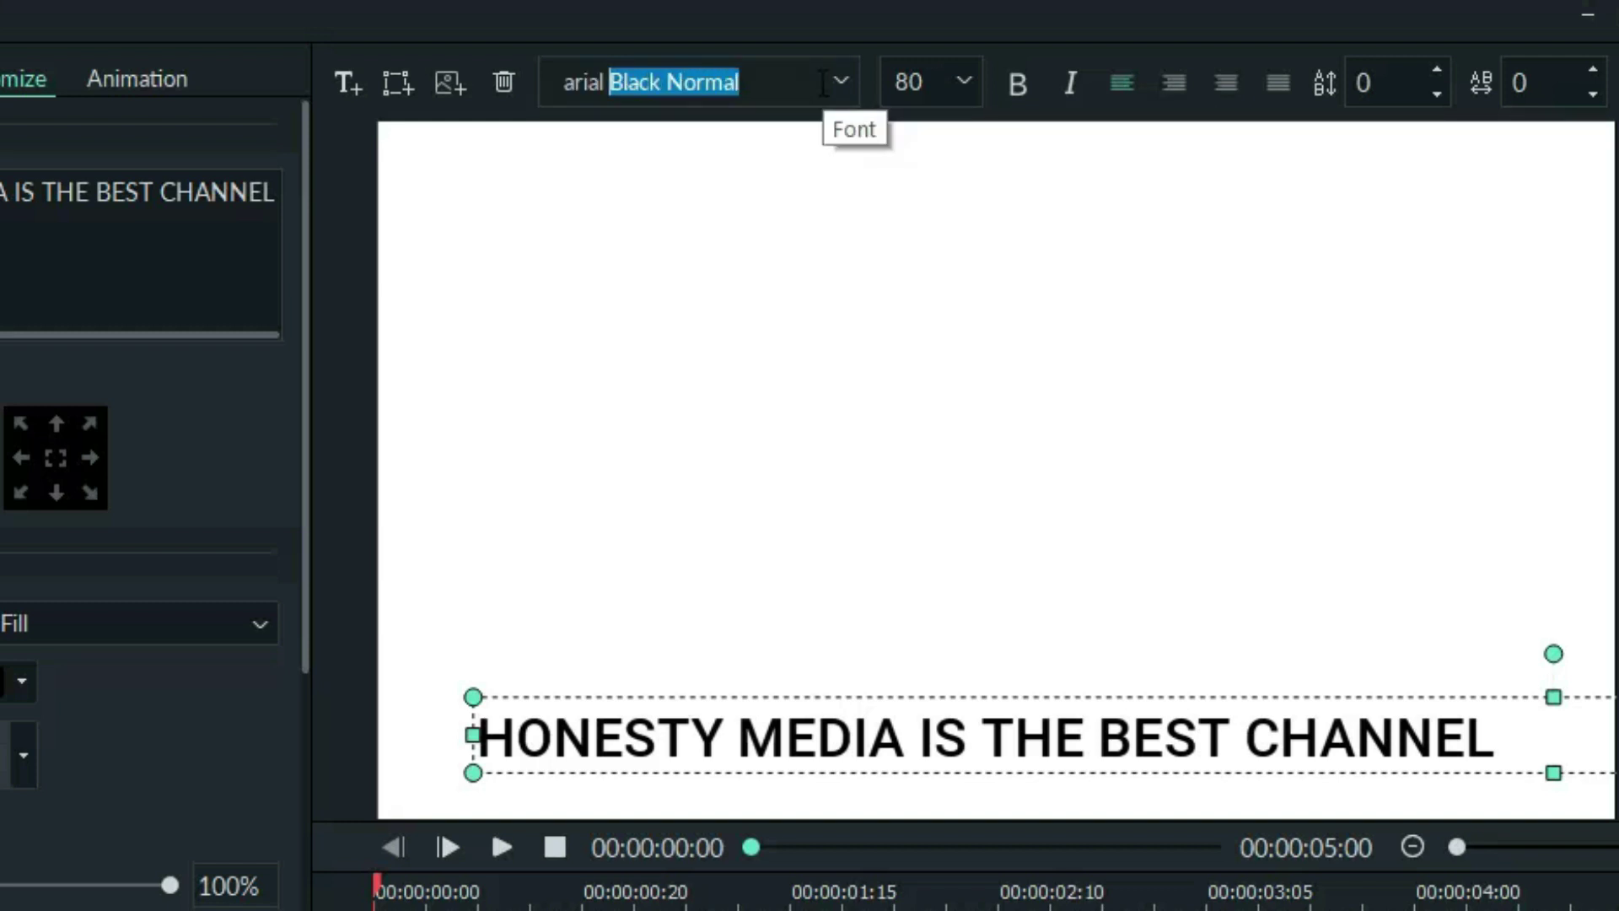
pyautogui.press('Return')
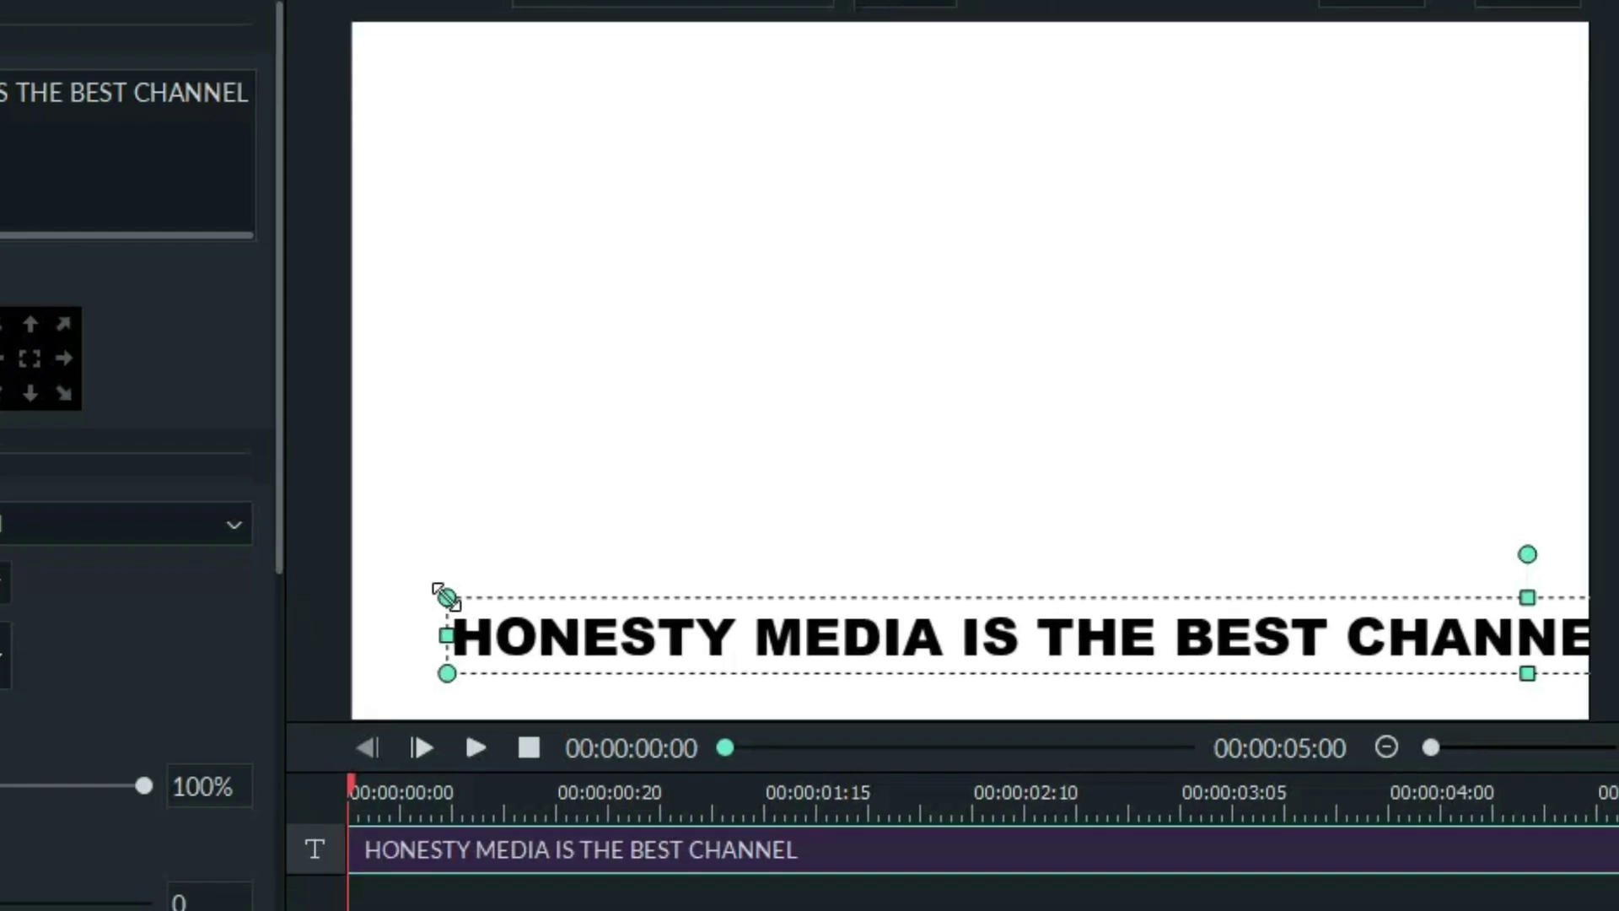
pyautogui.click(473, 697)
pyautogui.moveTo(409, 371); pyautogui.dragTo(514, 422)
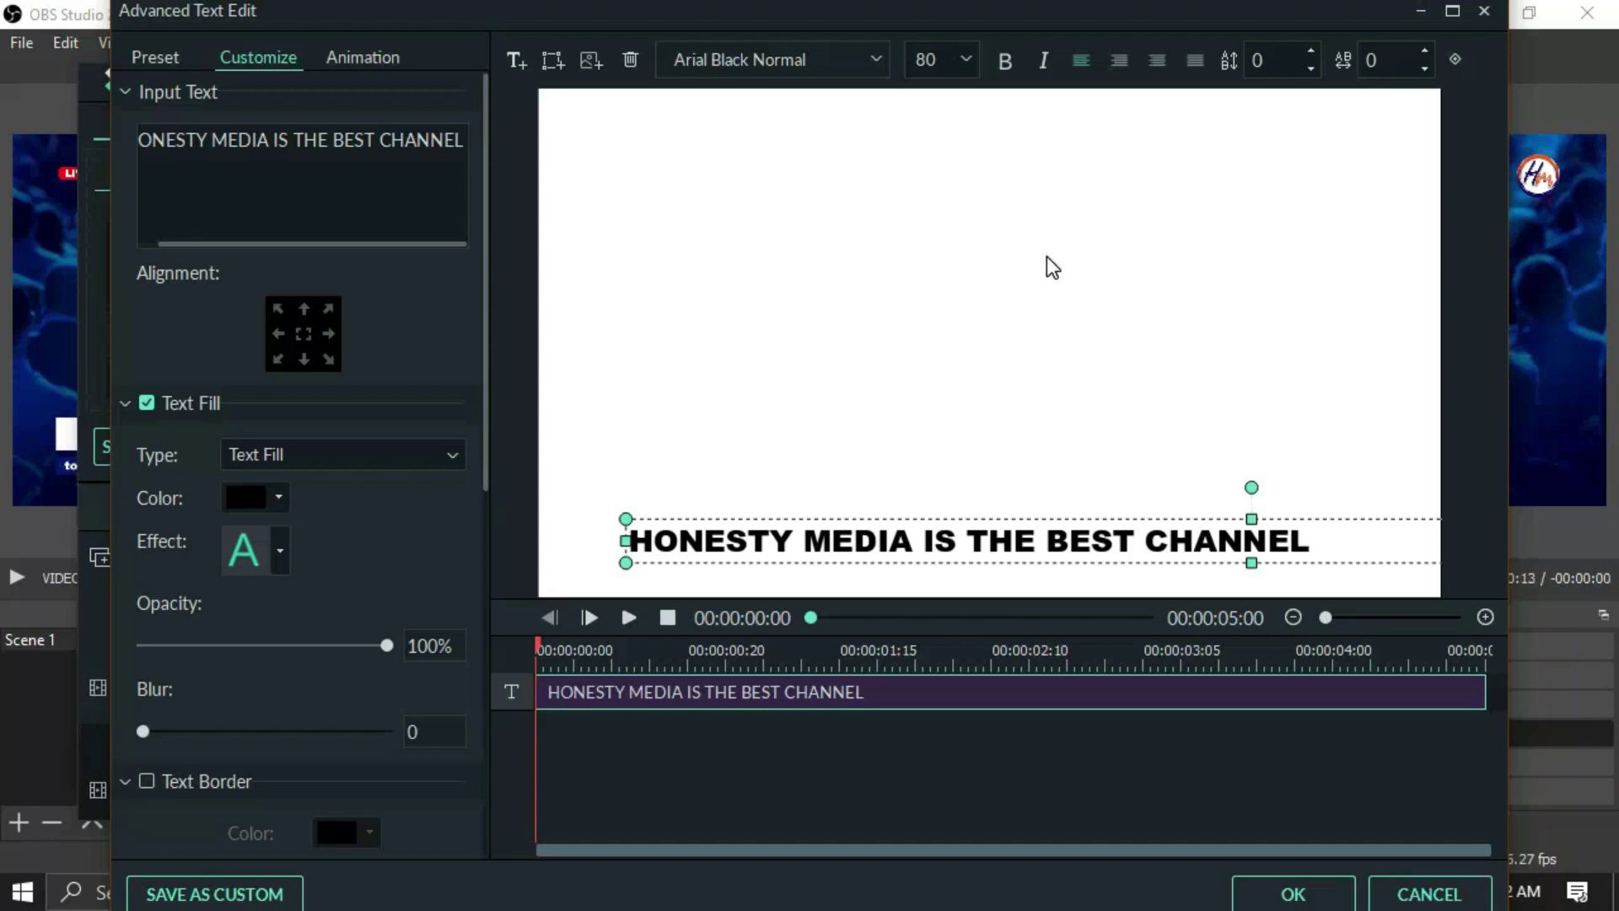
# Apply the Up Insert animation to the title and move its closing animation marker to about 00:00:04:12
pyautogui.click(362, 57)
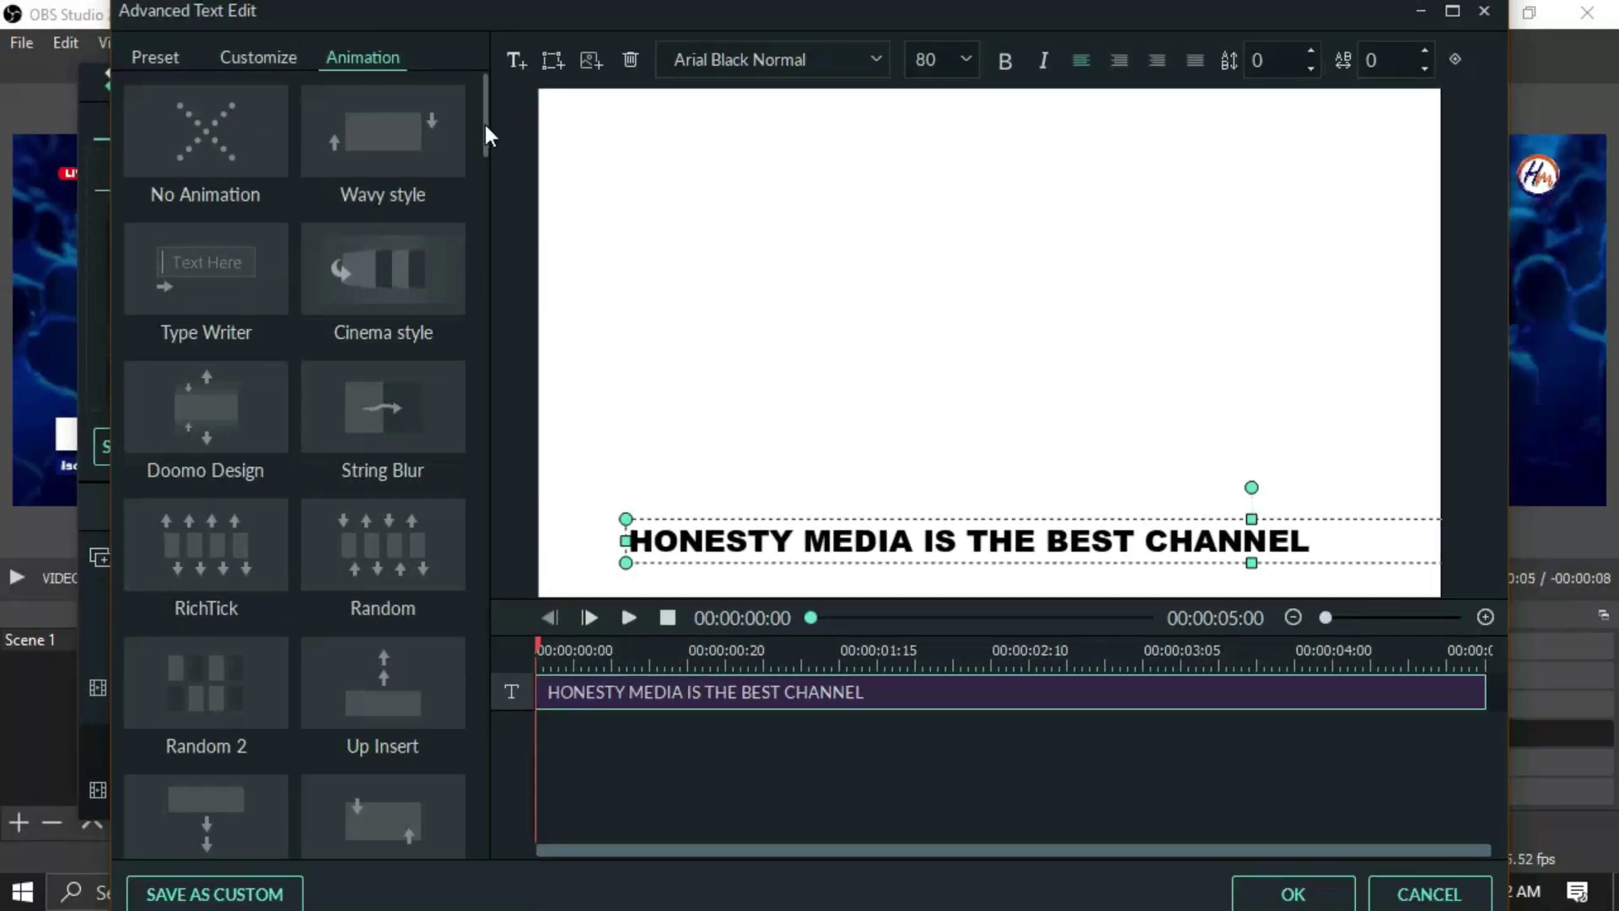
pyautogui.moveTo(484, 125)
pyautogui.mouseDown()
pyautogui.moveTo(484, 454)
pyautogui.moveTo(485, 165)
pyautogui.mouseUp()
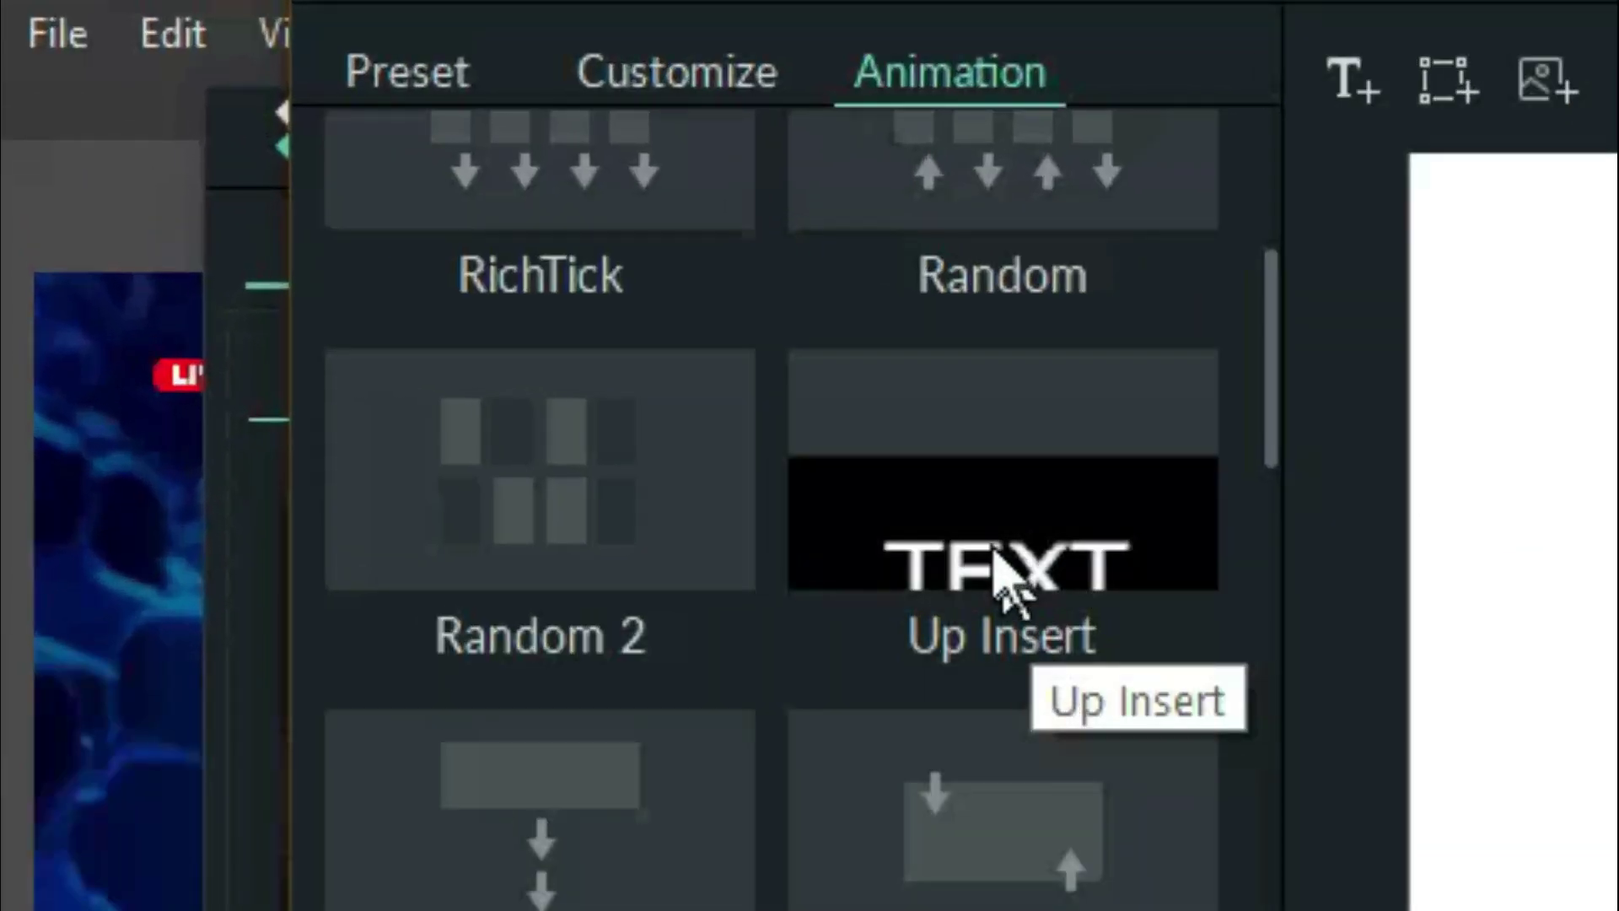
pyautogui.click(994, 552)
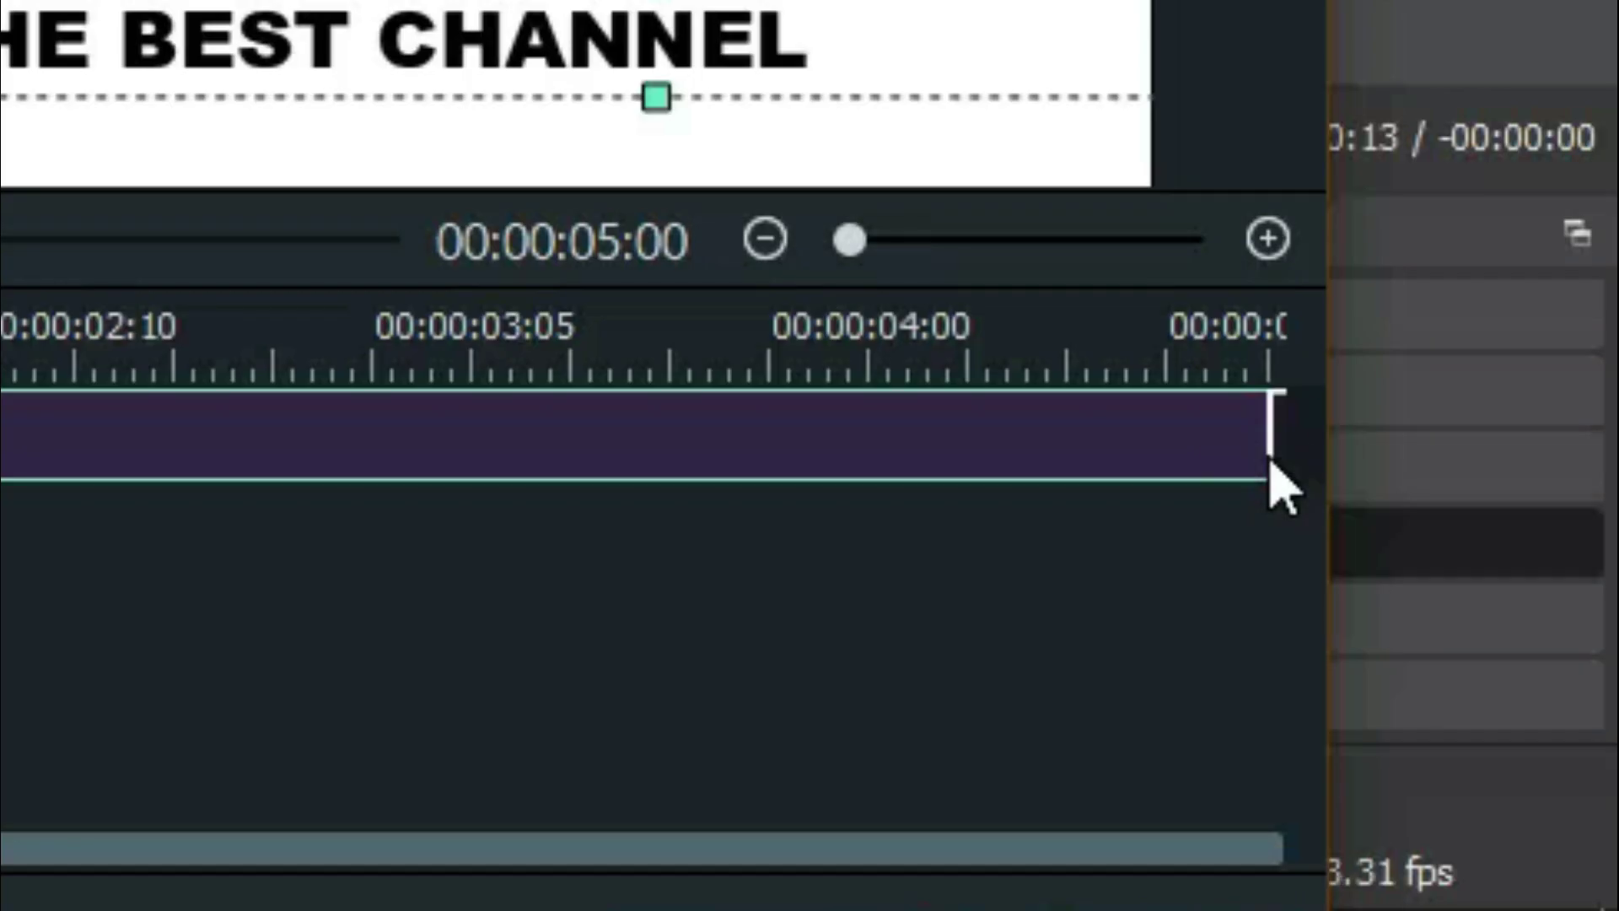
pyautogui.moveTo(1273, 442); pyautogui.dragTo(997, 453)
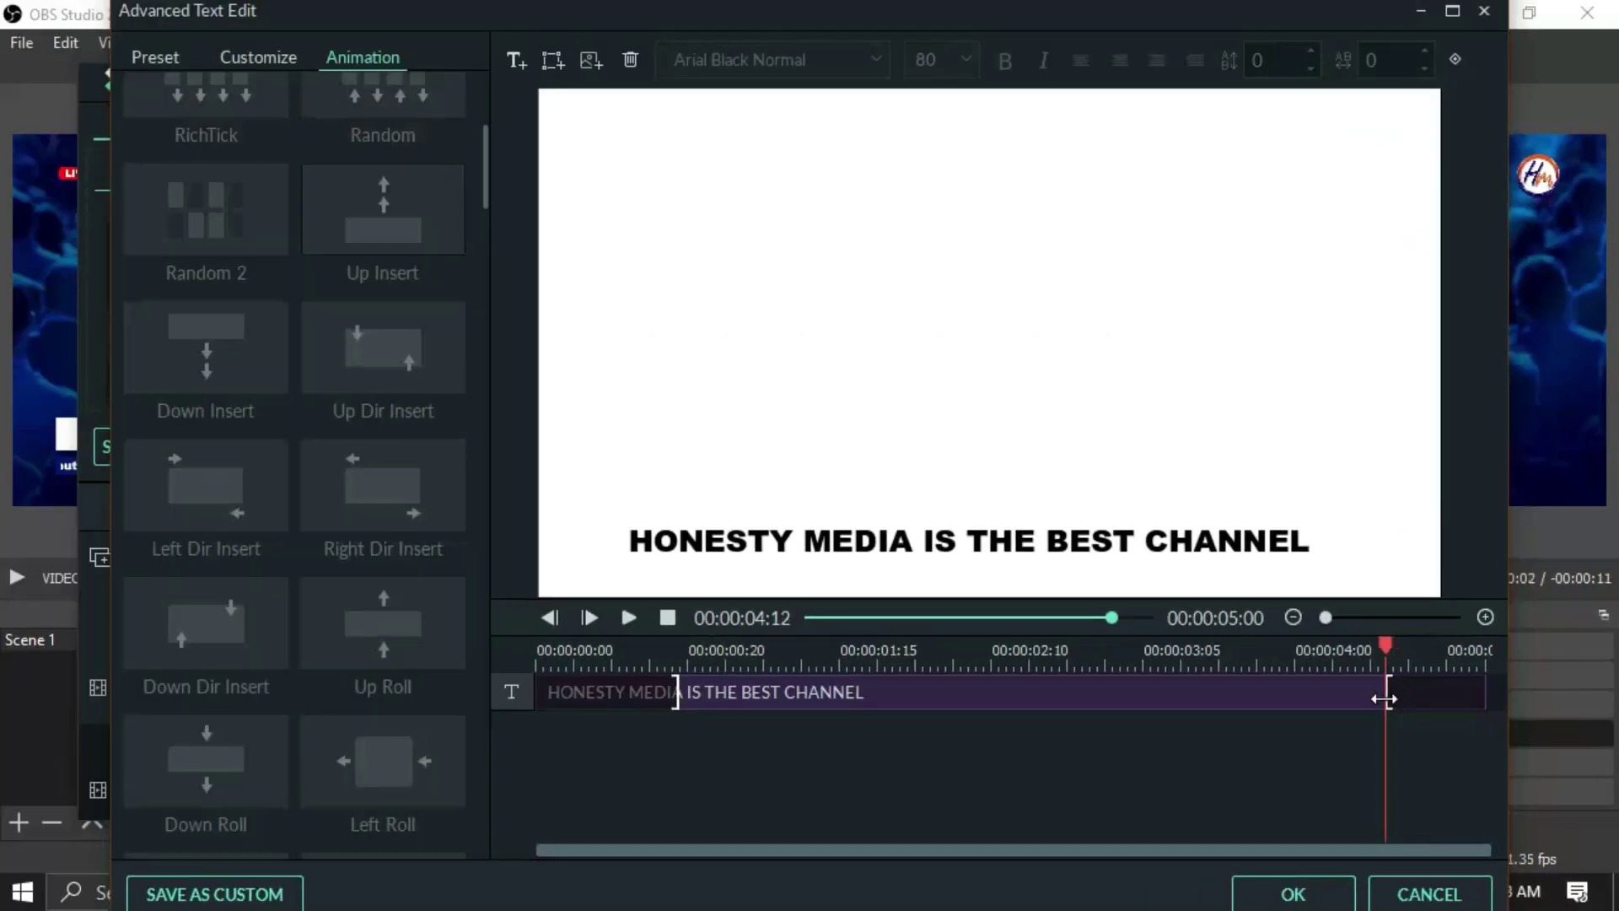
# Play and scrub through the title's animation to check it, and accept the advanced text edits
pyautogui.click(1282, 648)
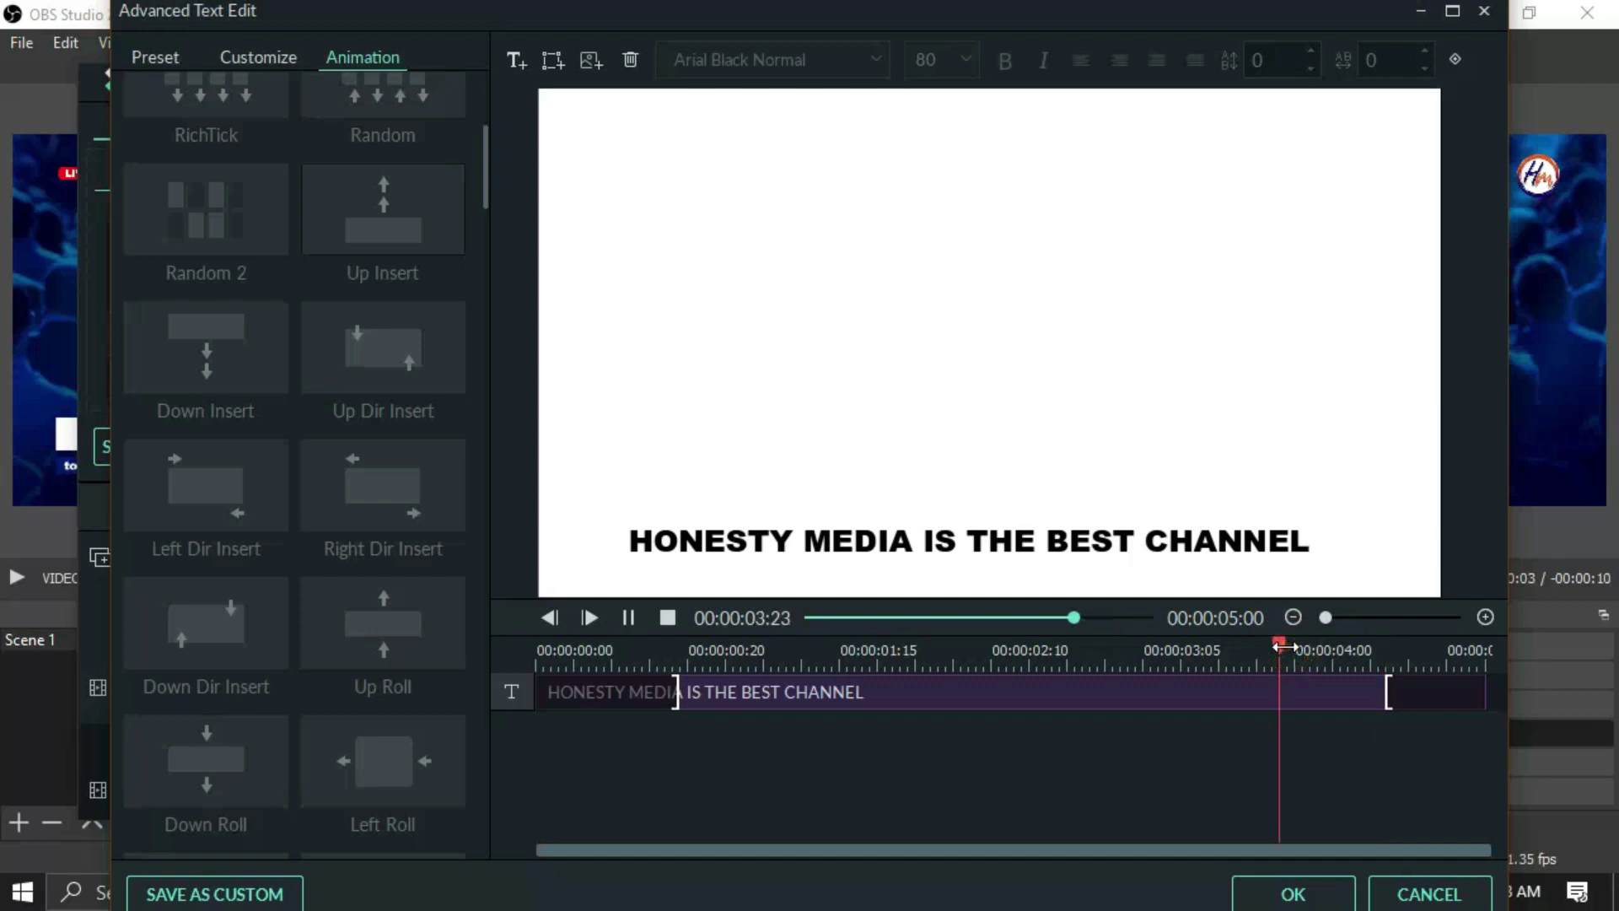
pyautogui.press('space')
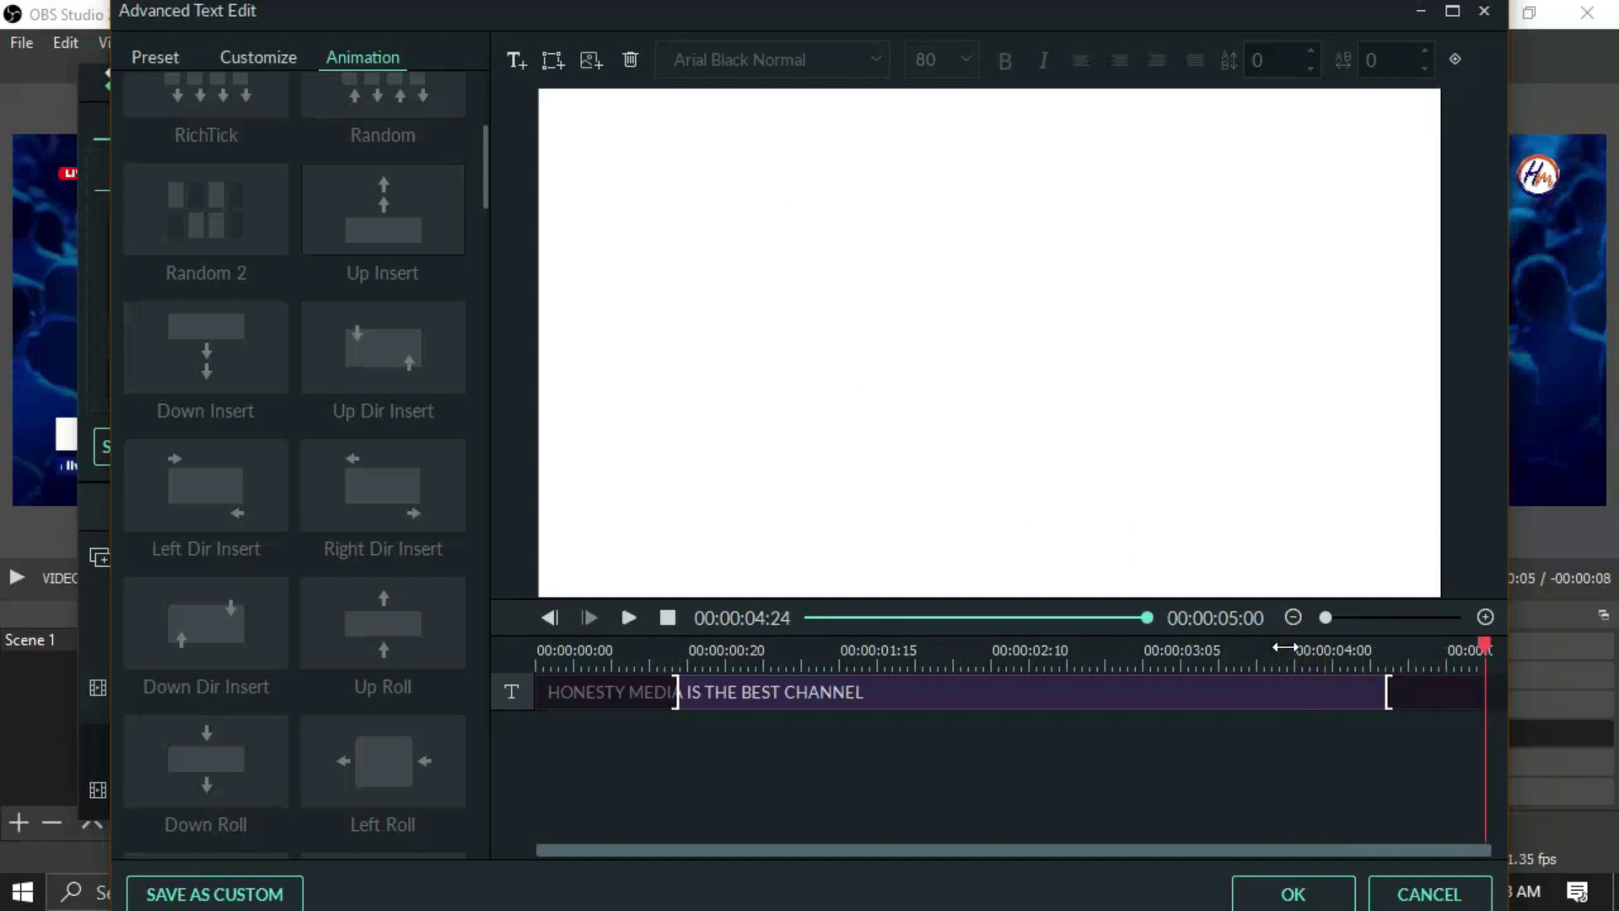
pyautogui.click(635, 648)
pyautogui.moveTo(636, 650); pyautogui.dragTo(991, 650)
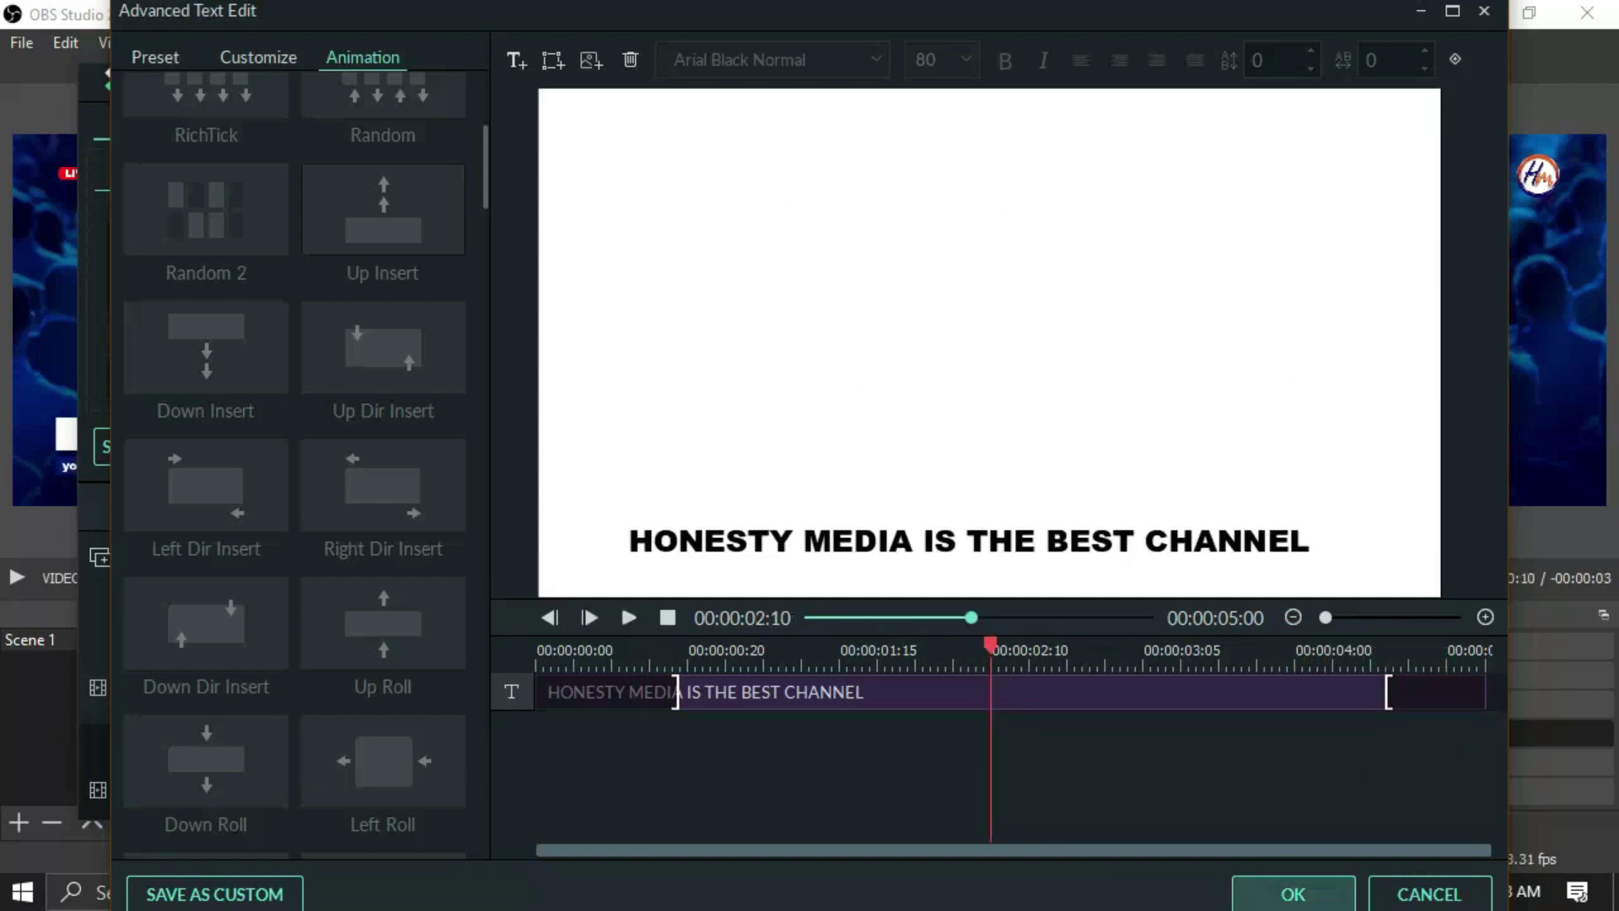
pyautogui.click(1318, 898)
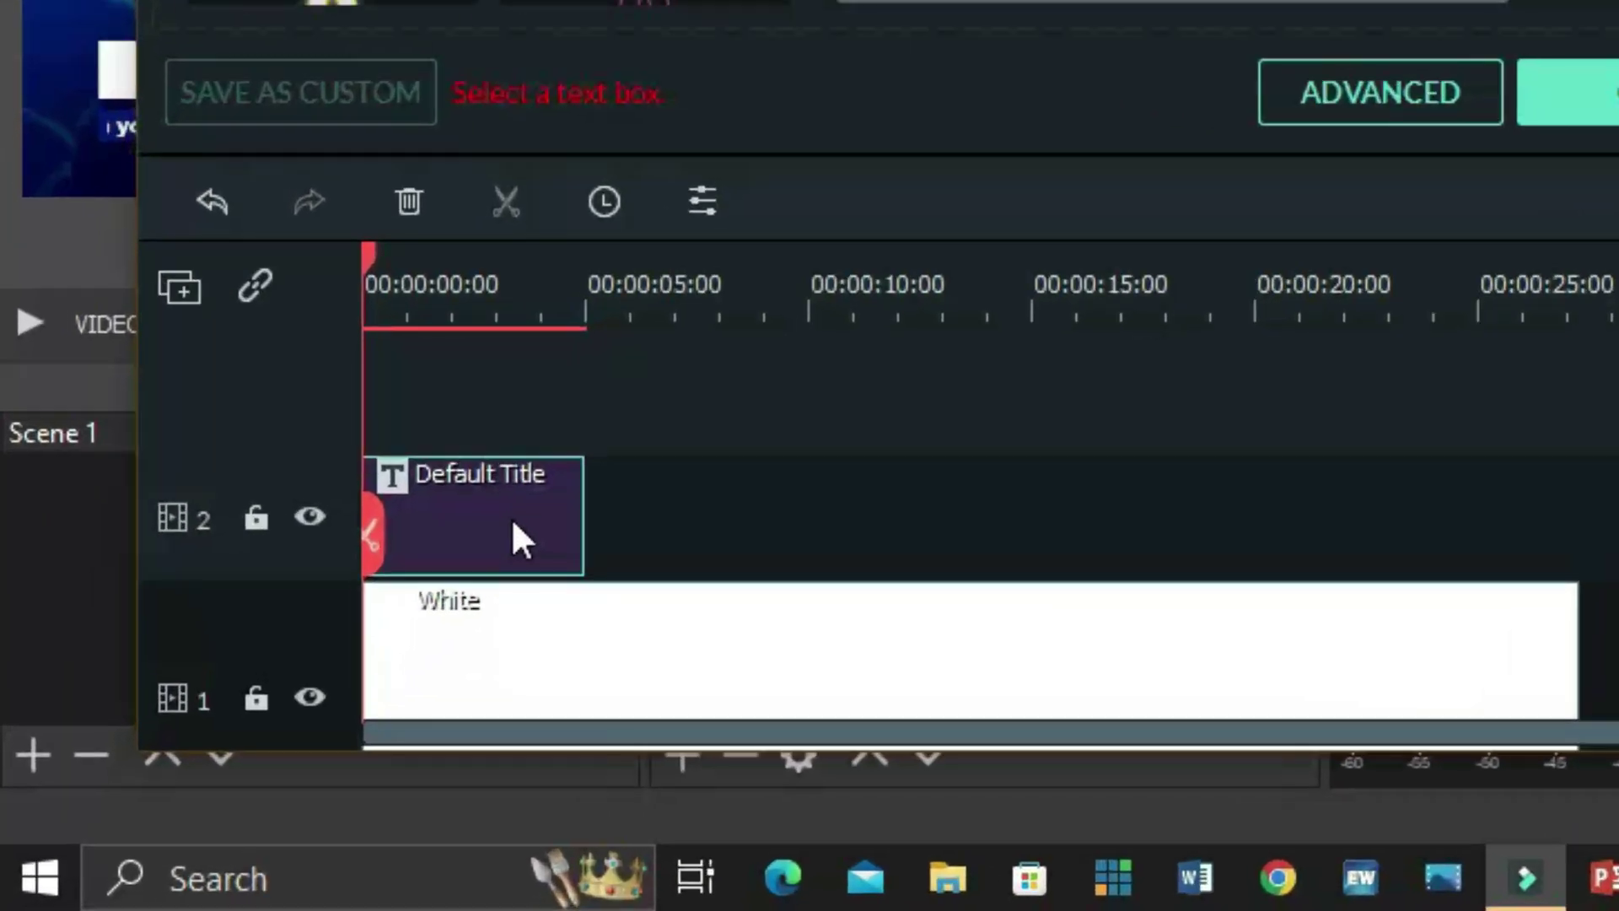
# Lock track 1 with the White clip and select the title clip on track 2
pyautogui.click(289, 688)
pyautogui.click(256, 698)
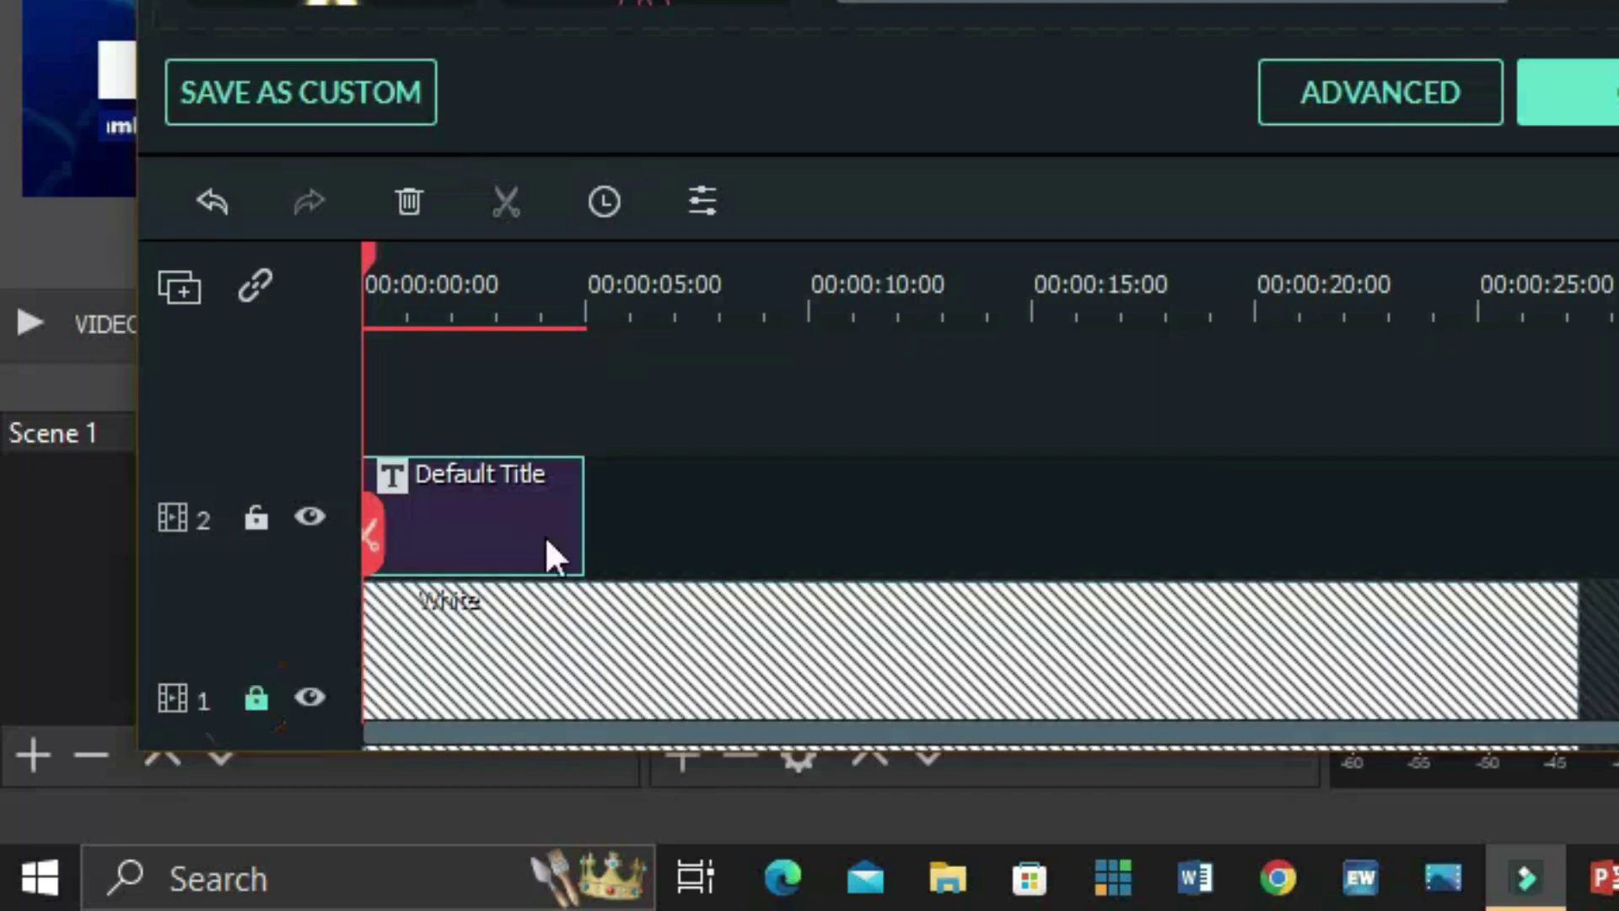
pyautogui.click(531, 527)
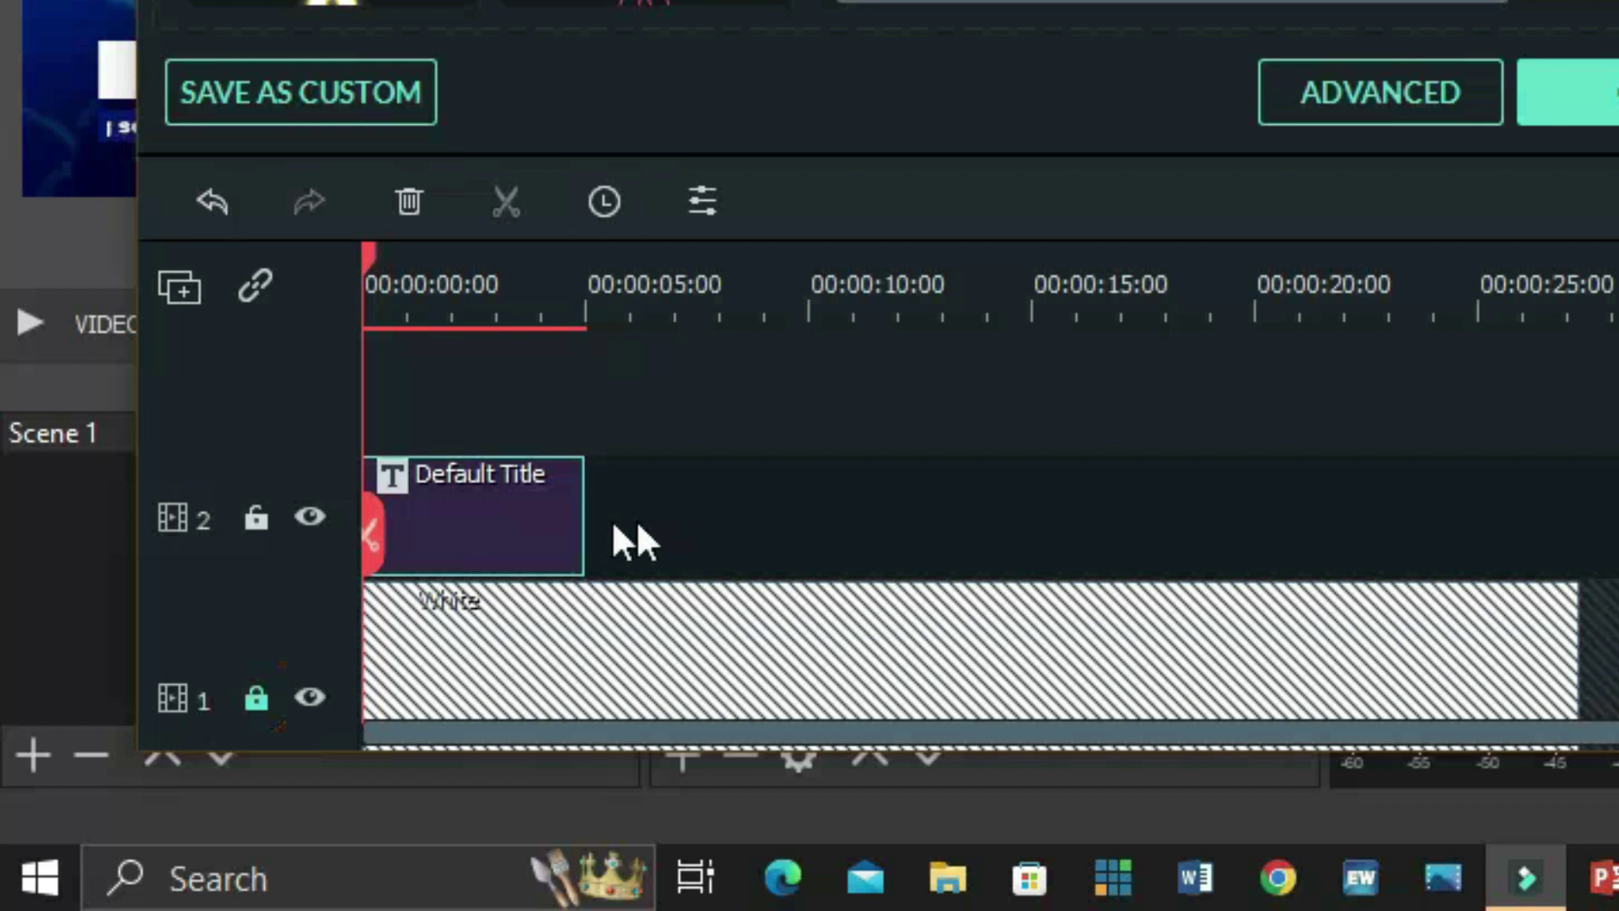
# Duplicate the title clip directly after the original on track 2 and change the copy's text to "SUBSCRIBE HONESTY MEDIA ON"
pyautogui.hotkey('ctrl', 'c')
pyautogui.hotkey('ctrl', 'v')
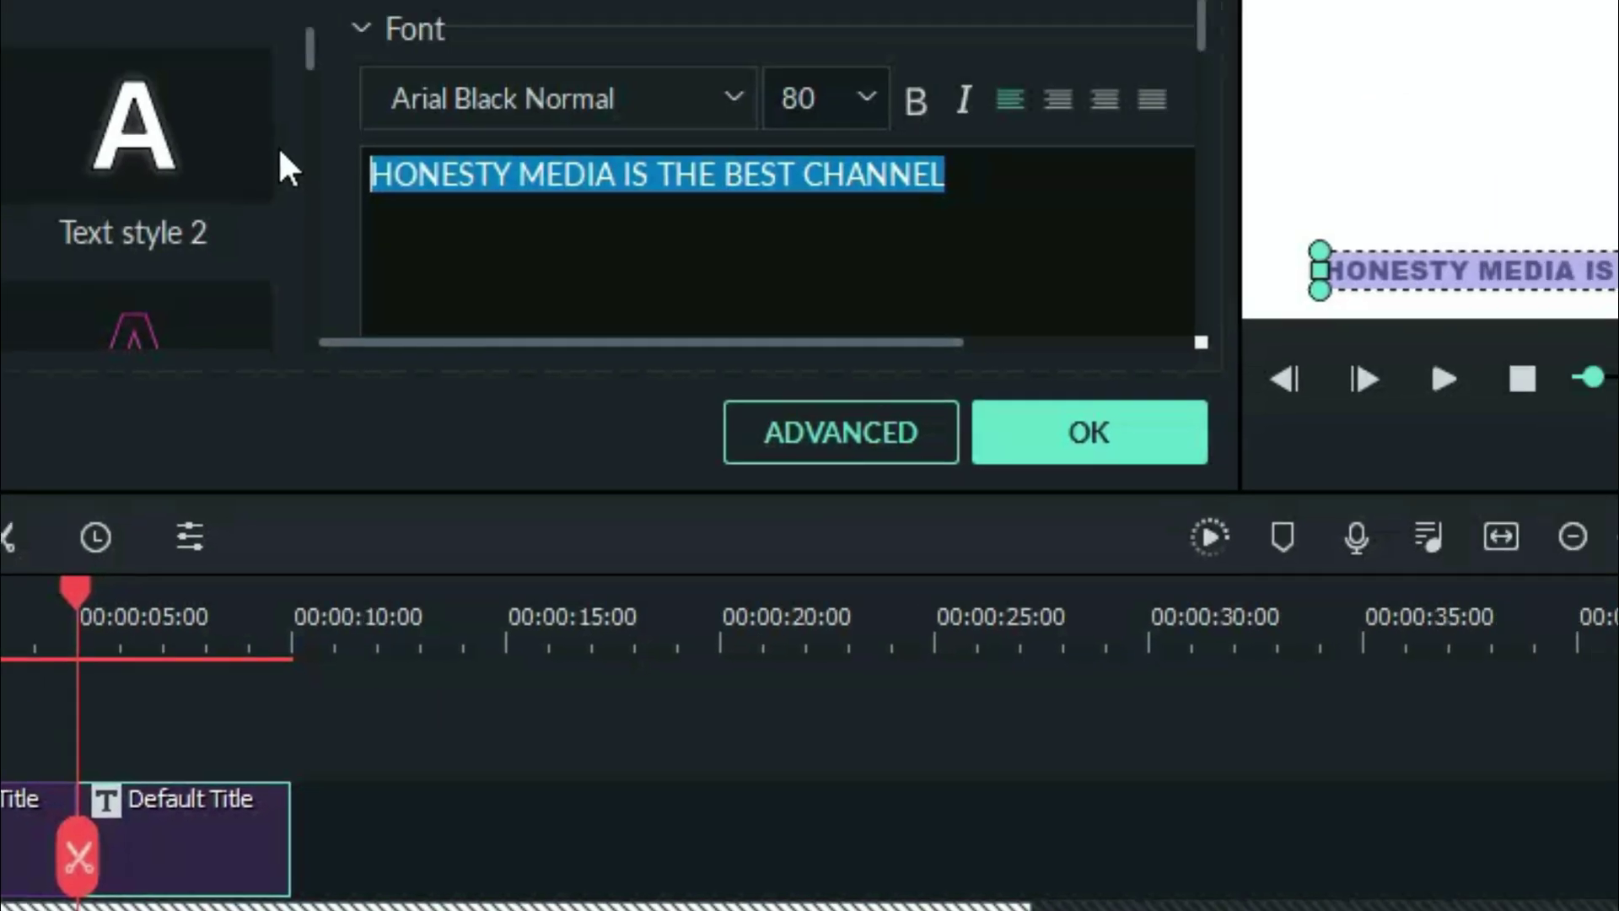
pyautogui.write('S')
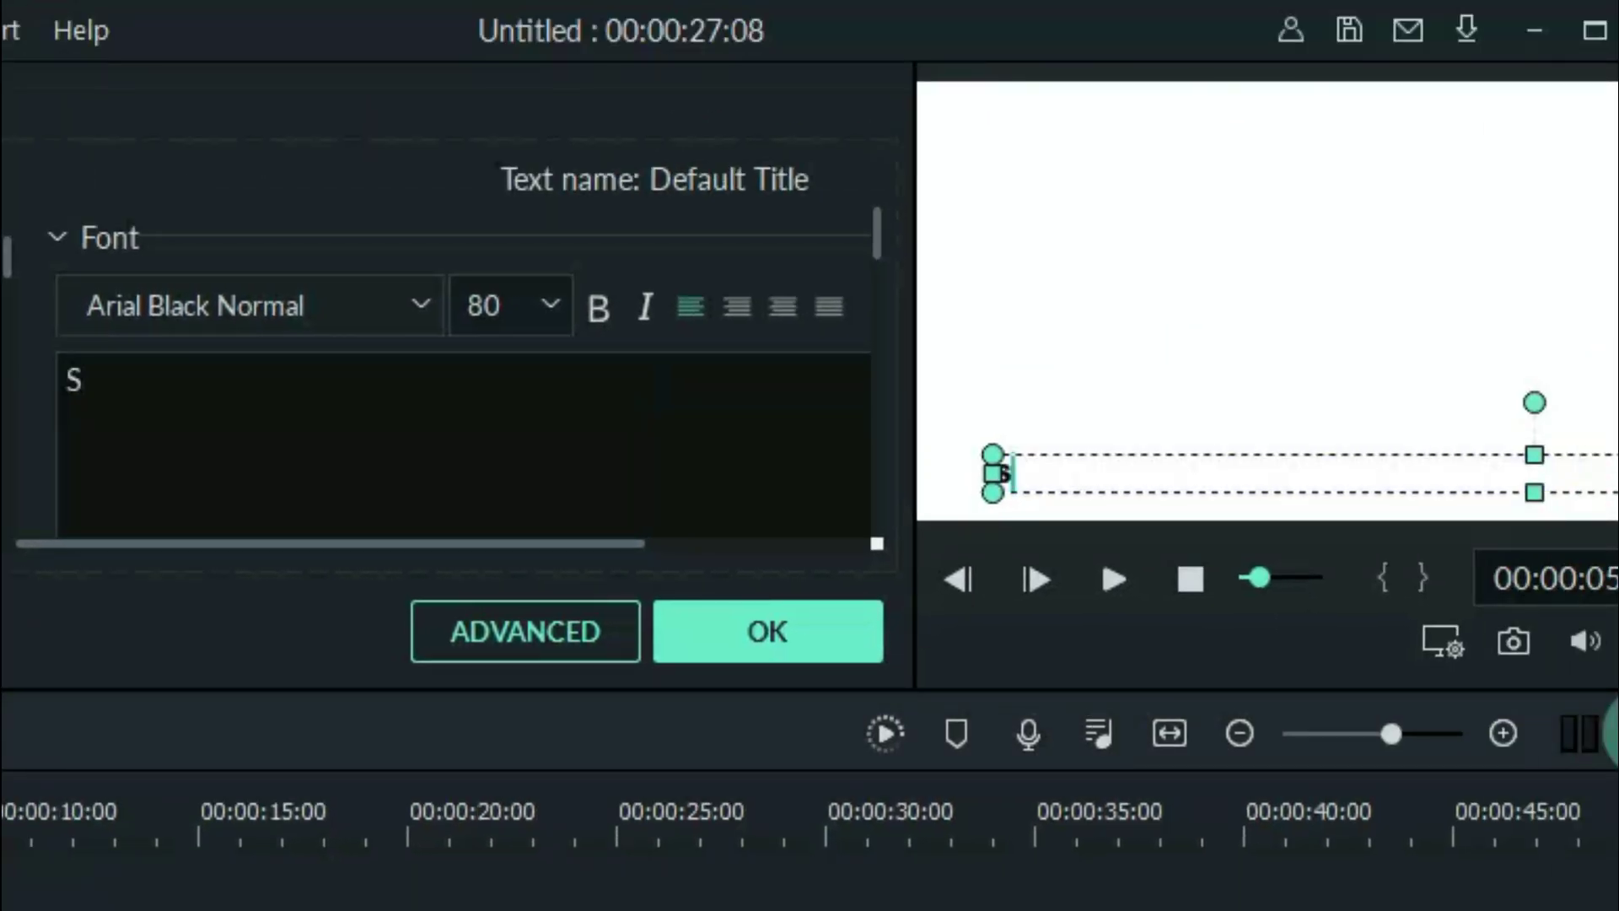
pyautogui.write('UBSCRIBE')
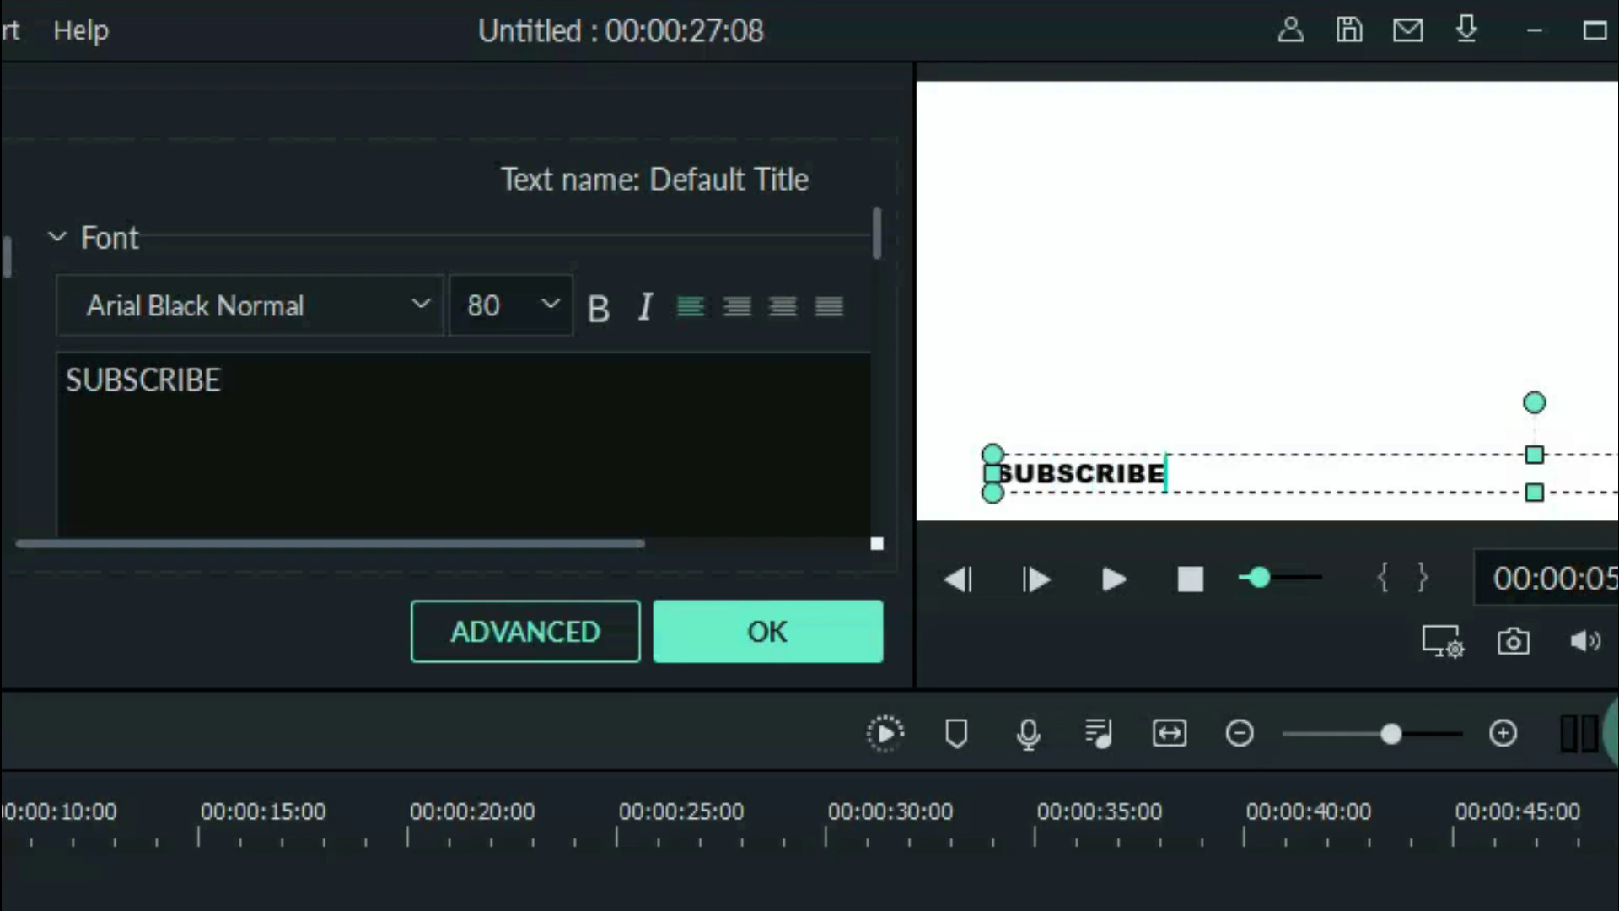
pyautogui.write(' HONESTY ')
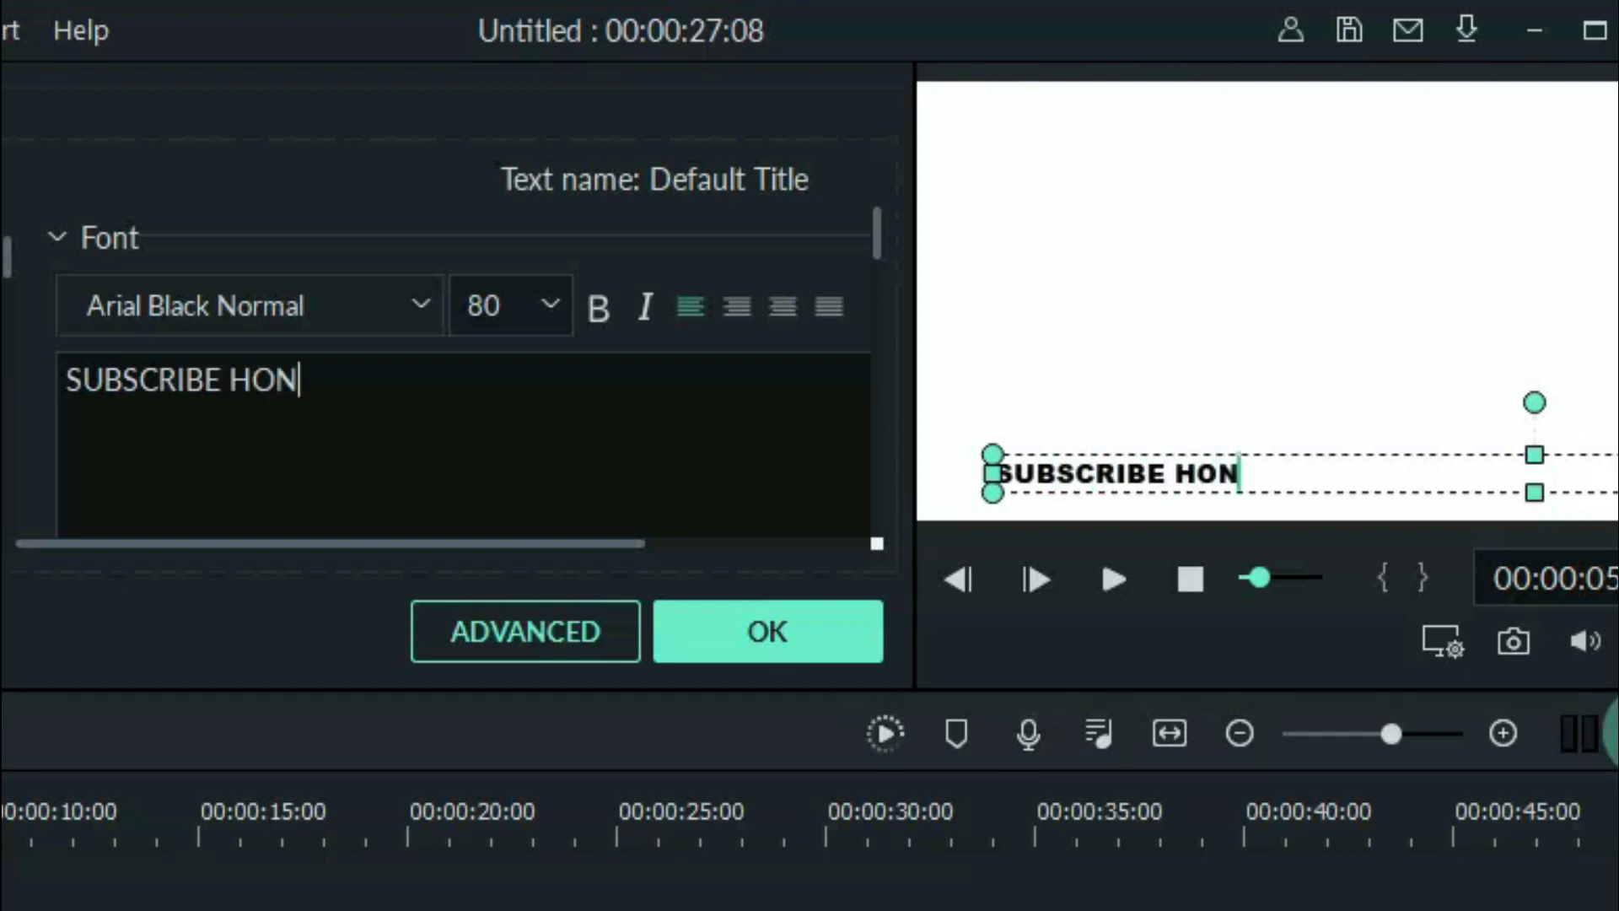
pyautogui.write('MEDIA ON')
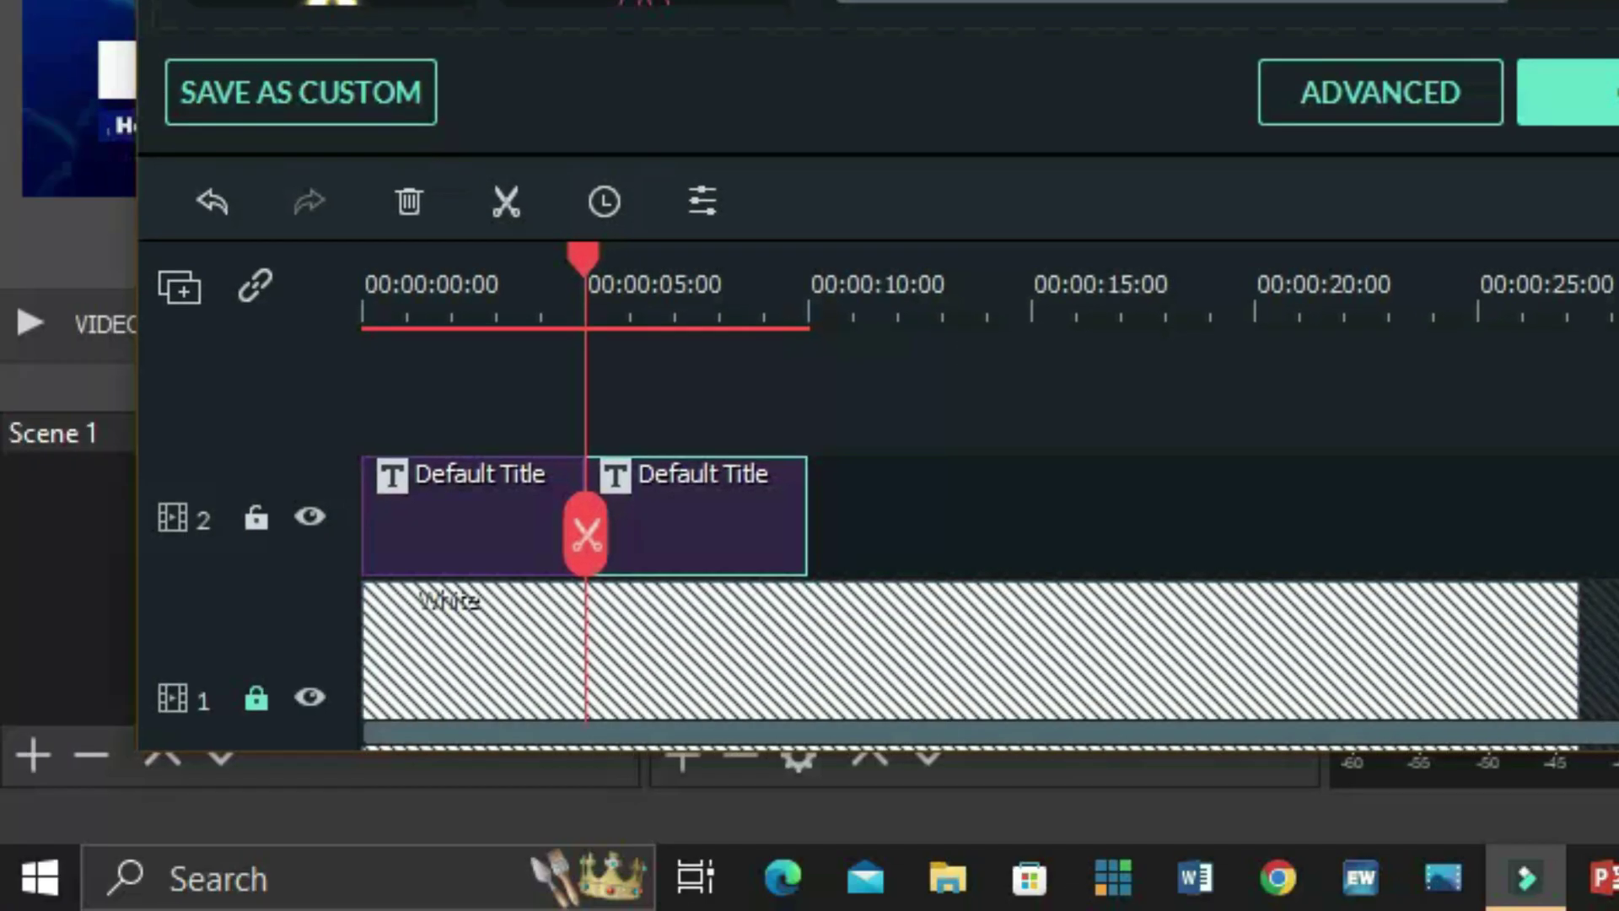
# Paste a third title copy after the second one on track 2 and replace its text with "Youtube - HONESTY MEDIA"
pyautogui.click(686, 508)
pyautogui.hotkey('ctrl', 'v')
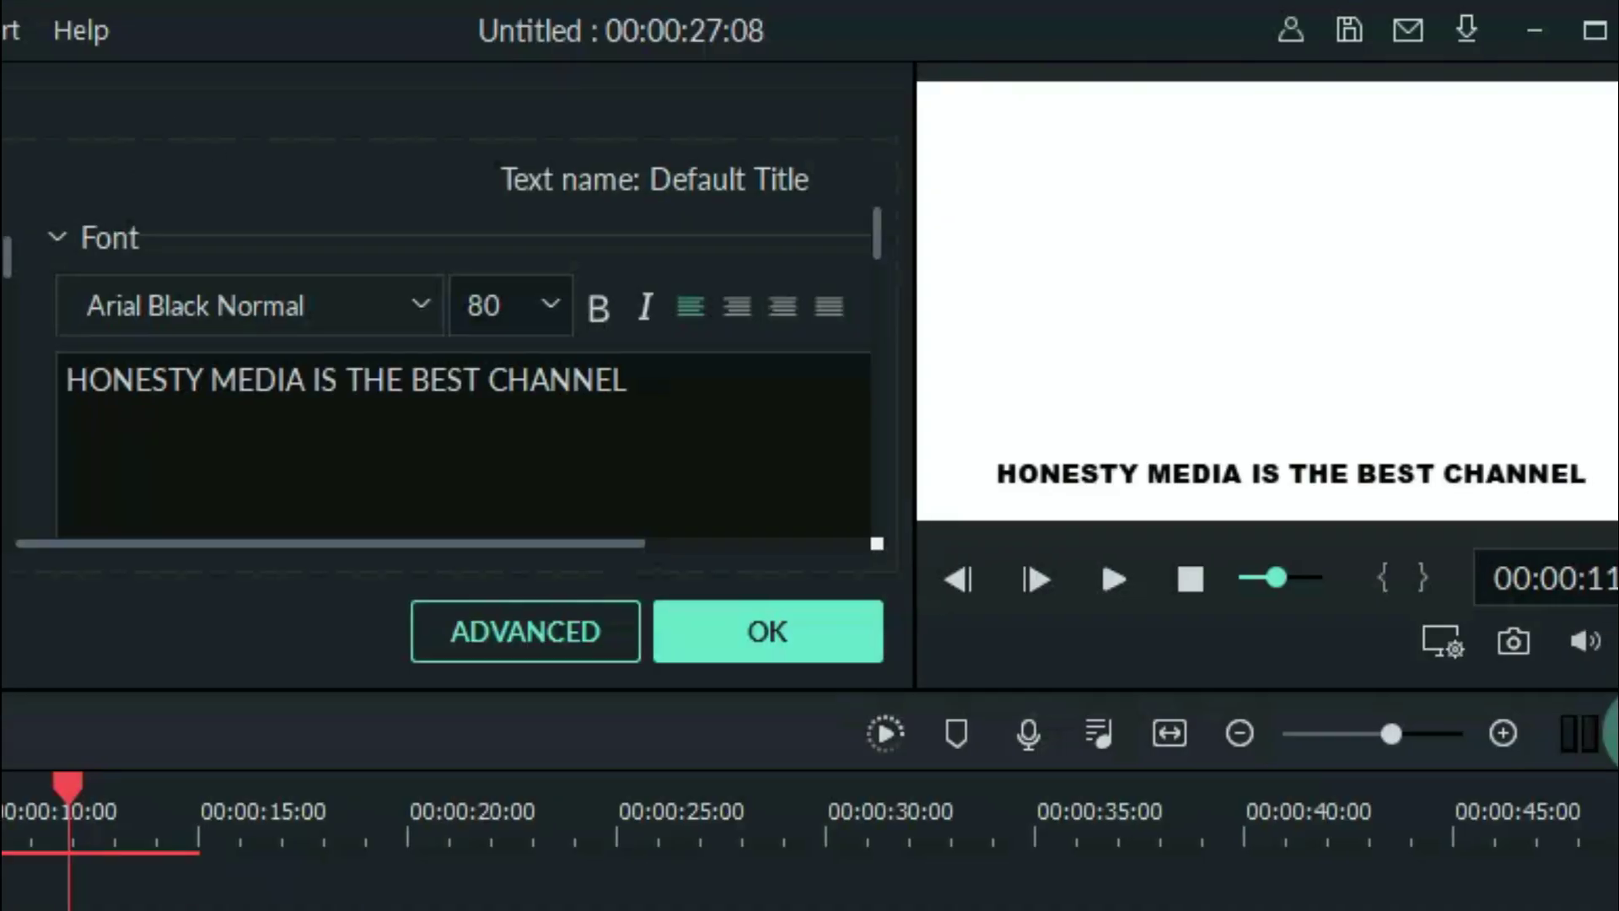
pyautogui.hotkey('ctrl', 'a')
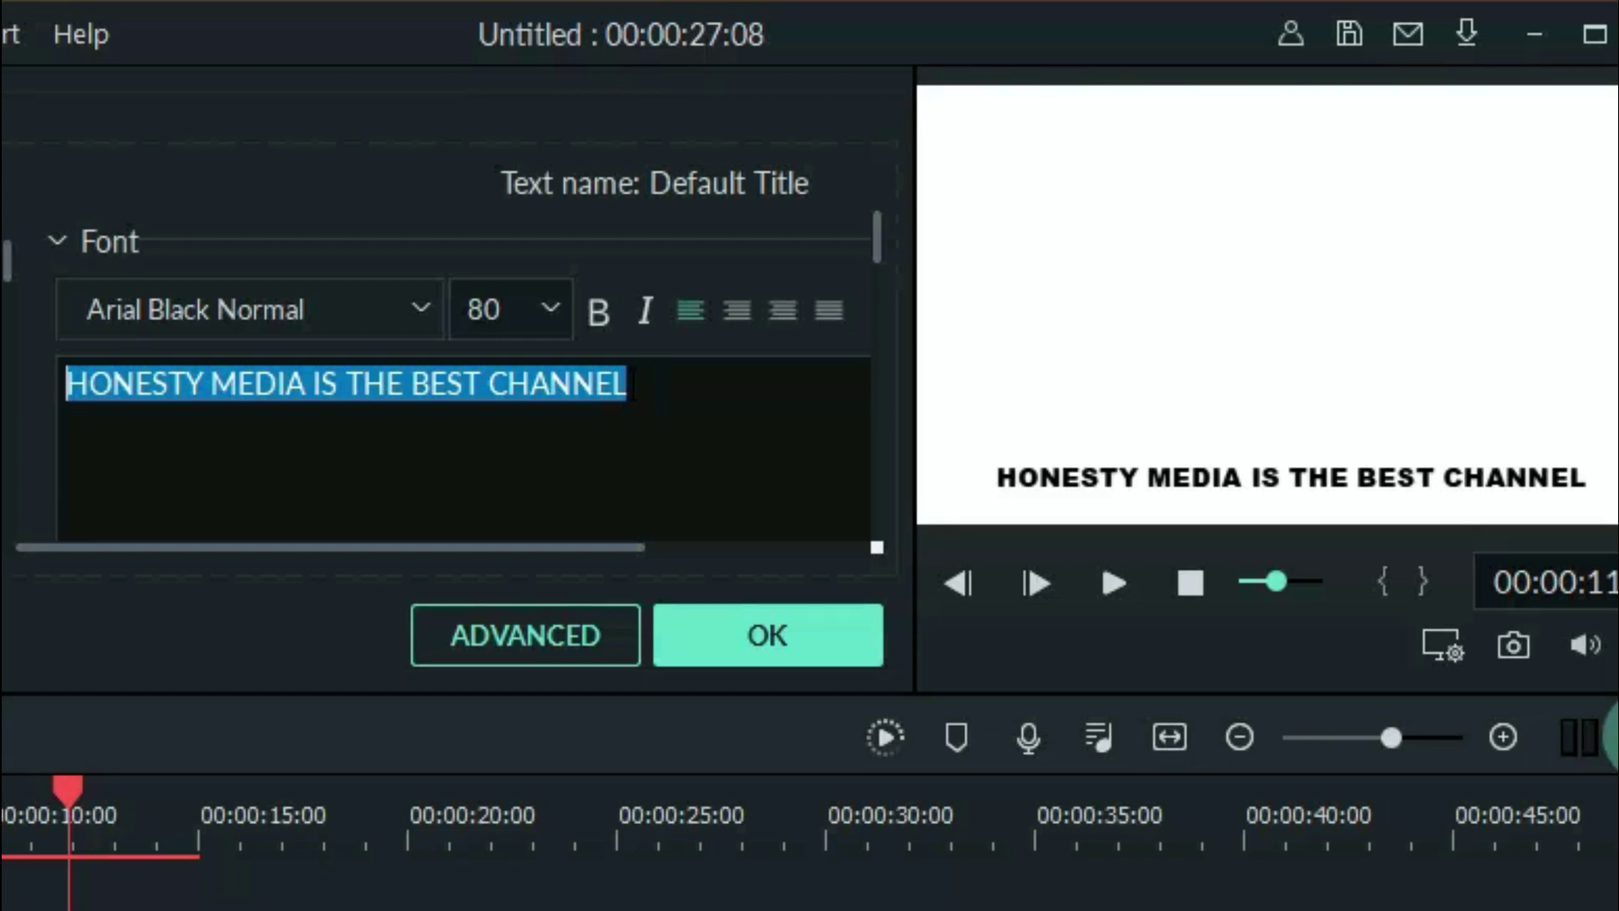
pyautogui.write('Youtu')
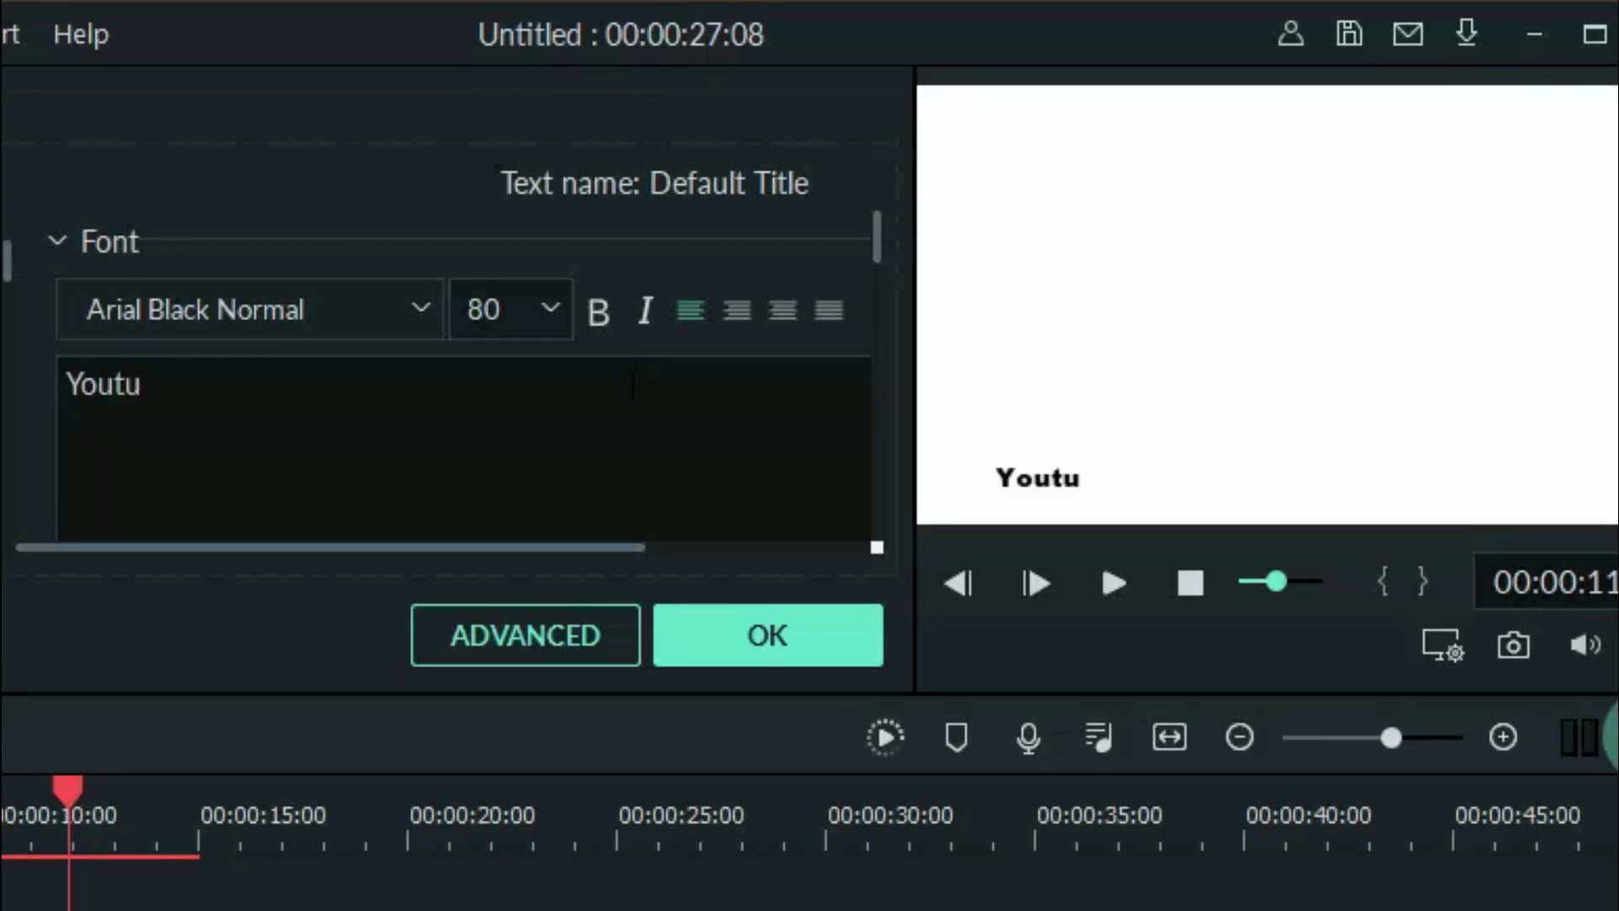
pyautogui.write('be - HONES')
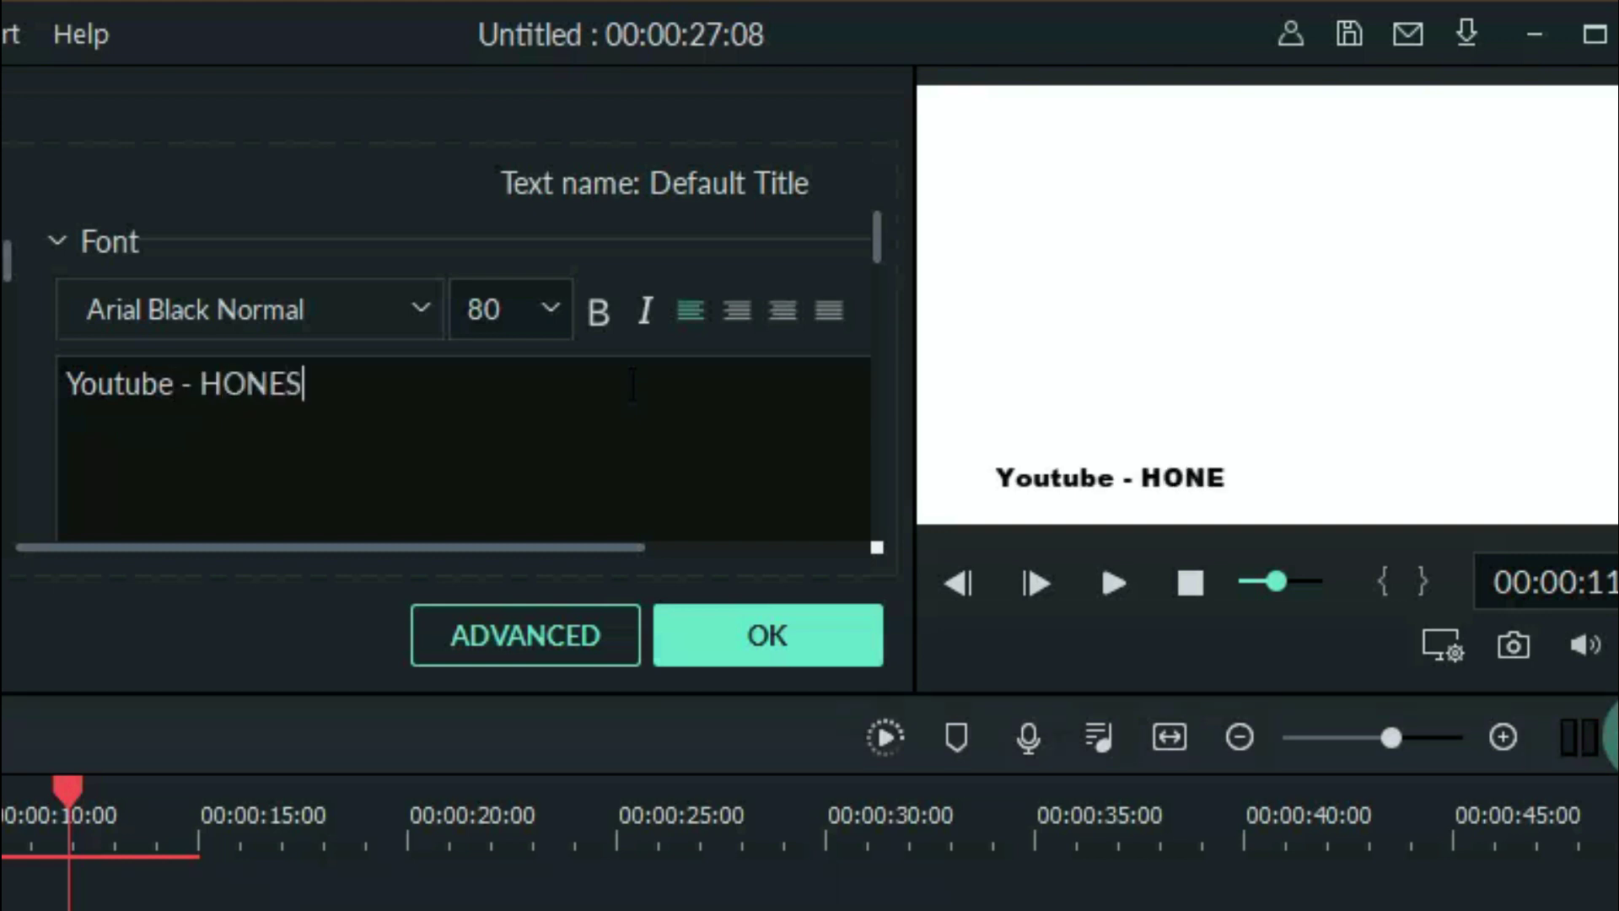
pyautogui.write('TY MEDI')
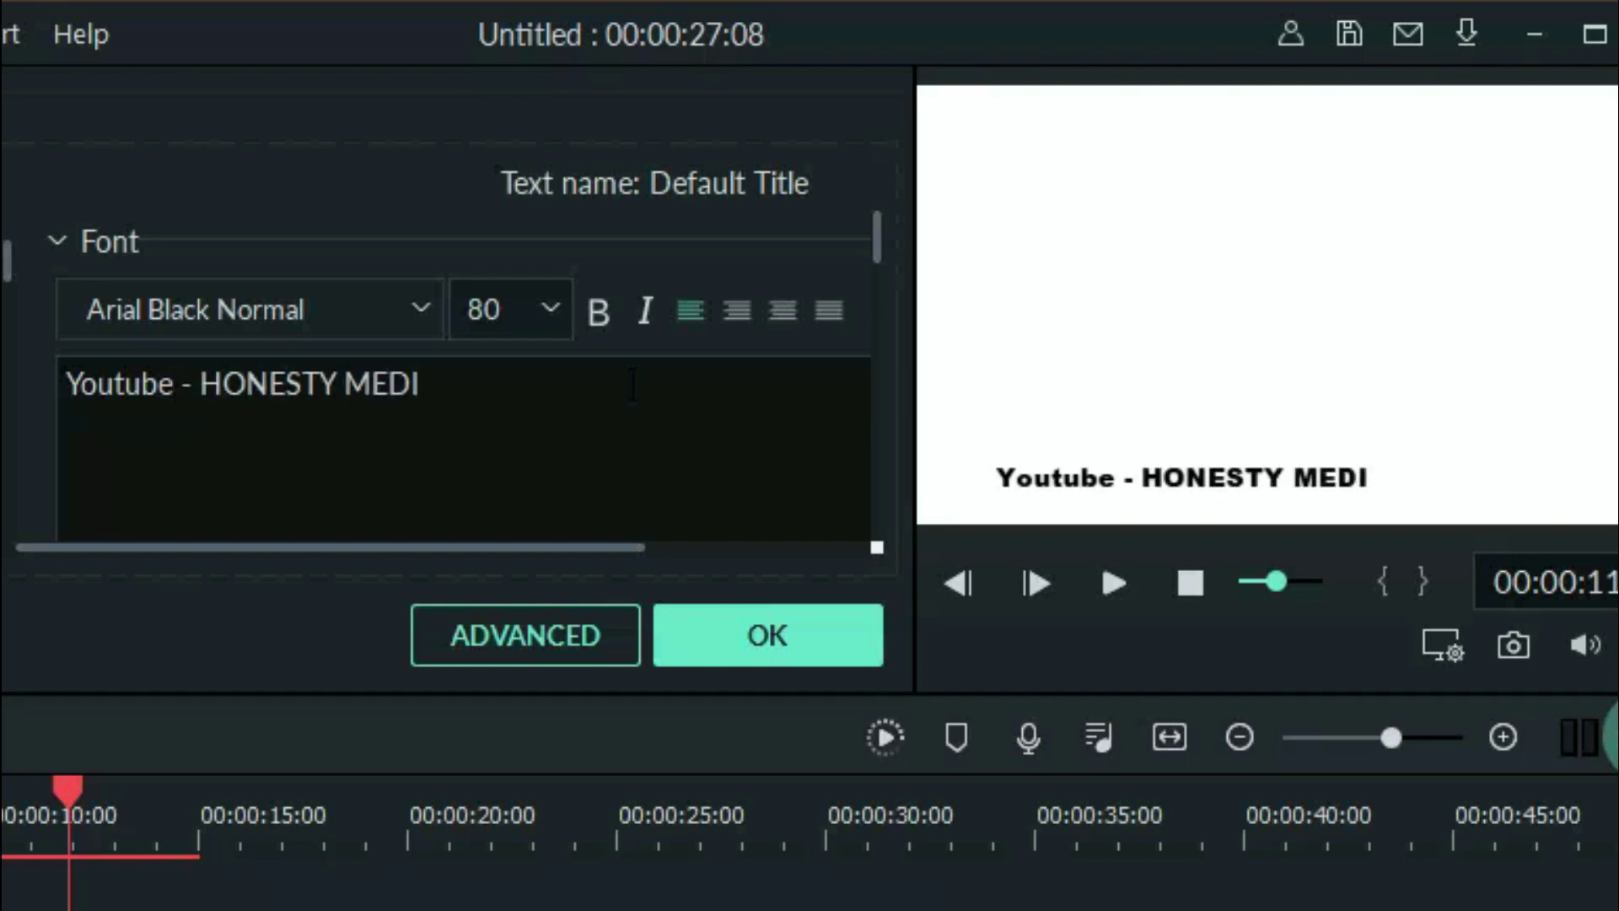
pyautogui.write('A')
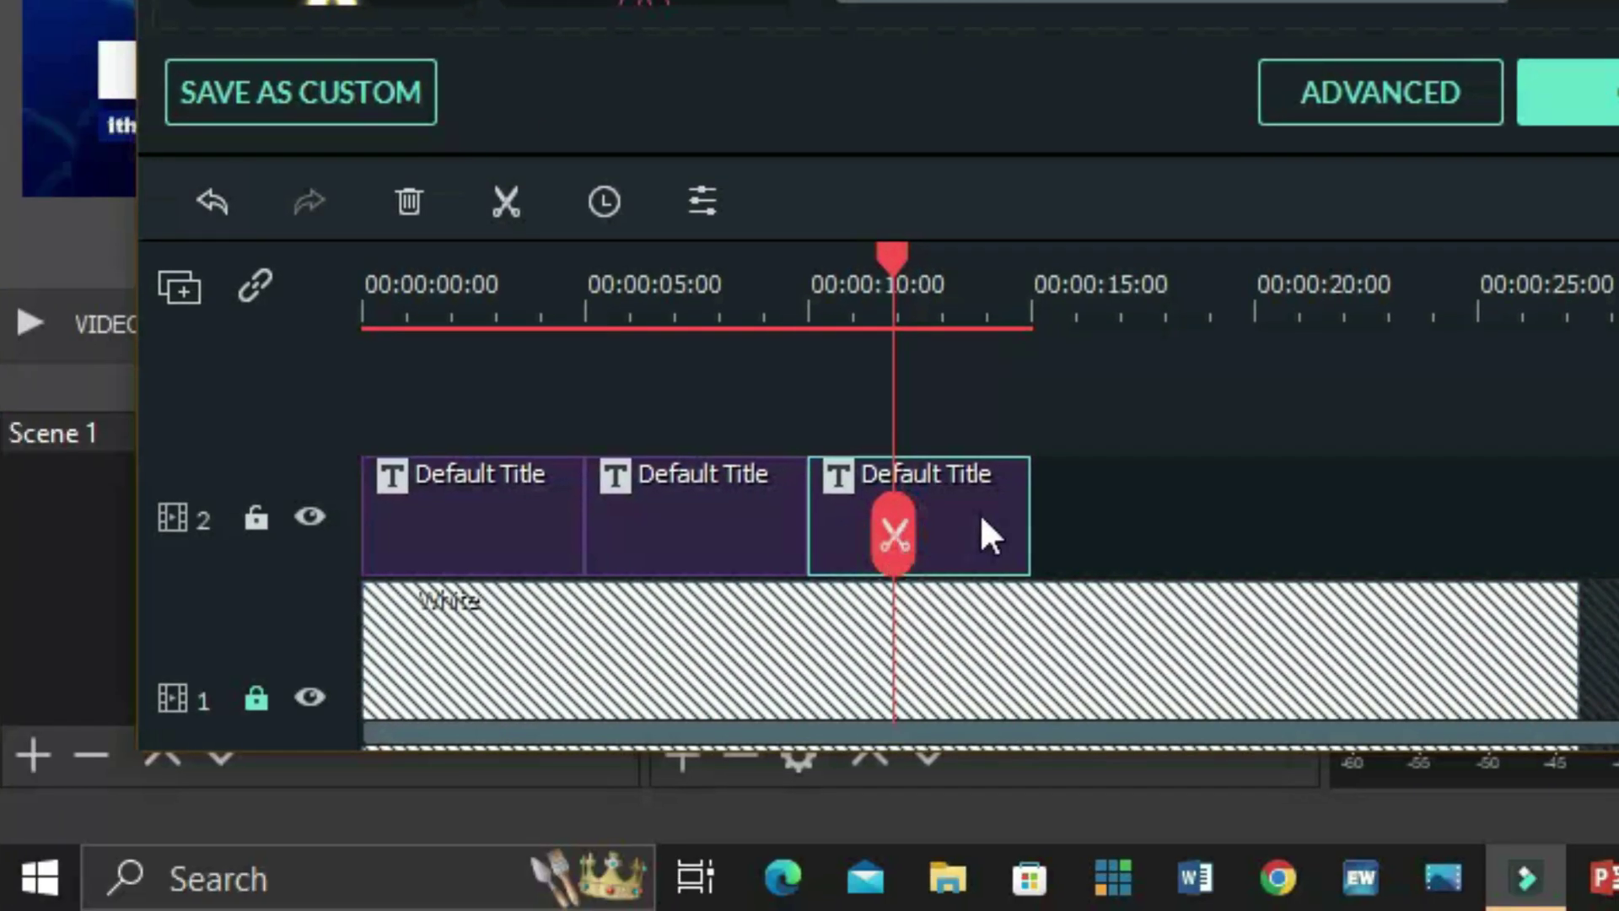
# Duplicate the Youtube title clip so that a fourth title follows it on track 2
pyautogui.click(973, 513)
pyautogui.hotkey('ctrl', 'c')
pyautogui.hotkey('ctrl', 'v')
# Replace the word "Youtube" with "FACEBOOK" in the fourth title clip and accept the text change
pyautogui.click(1150, 271)
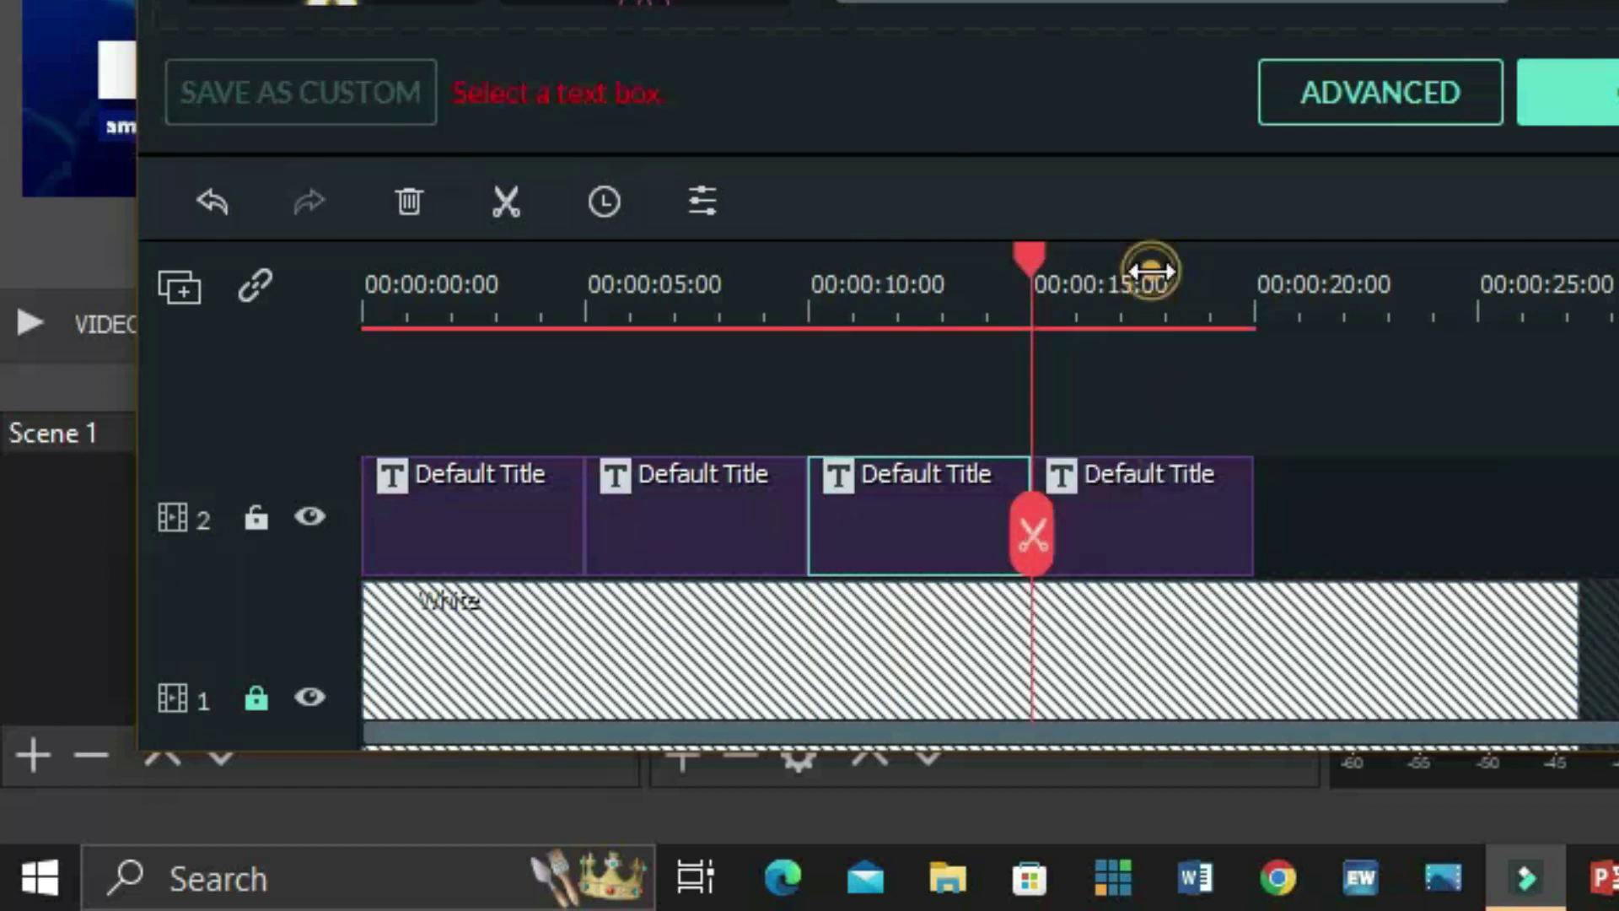
pyautogui.click(1086, 497)
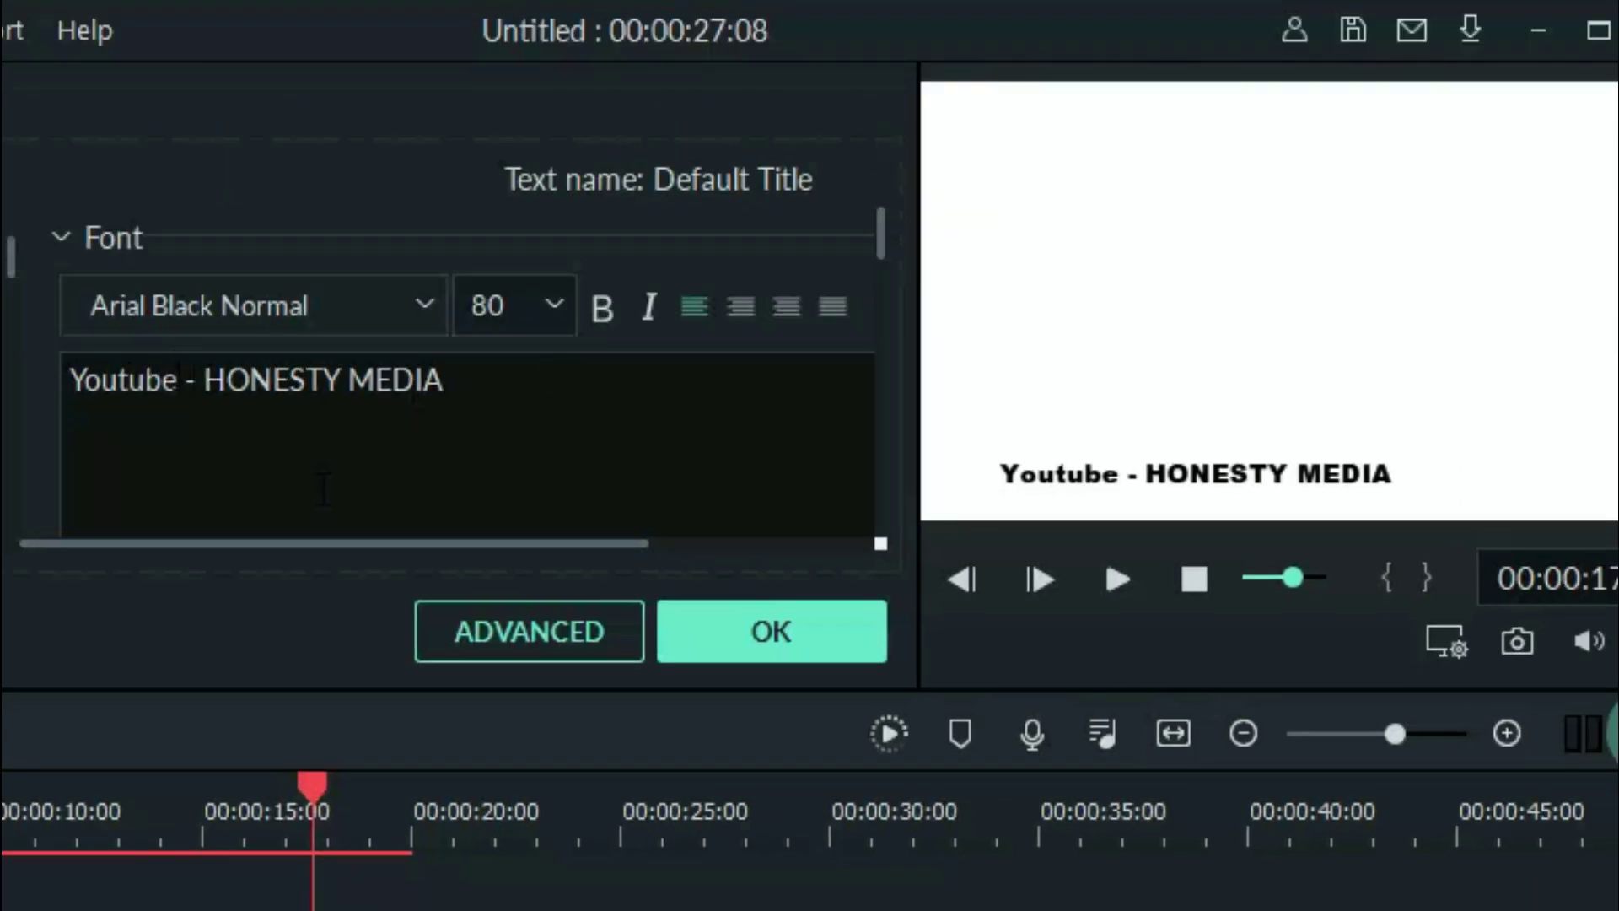
pyautogui.moveTo(181, 389); pyautogui.dragTo(35, 386)
pyautogui.write('FACEBOO')
pyautogui.press('BackSpace')
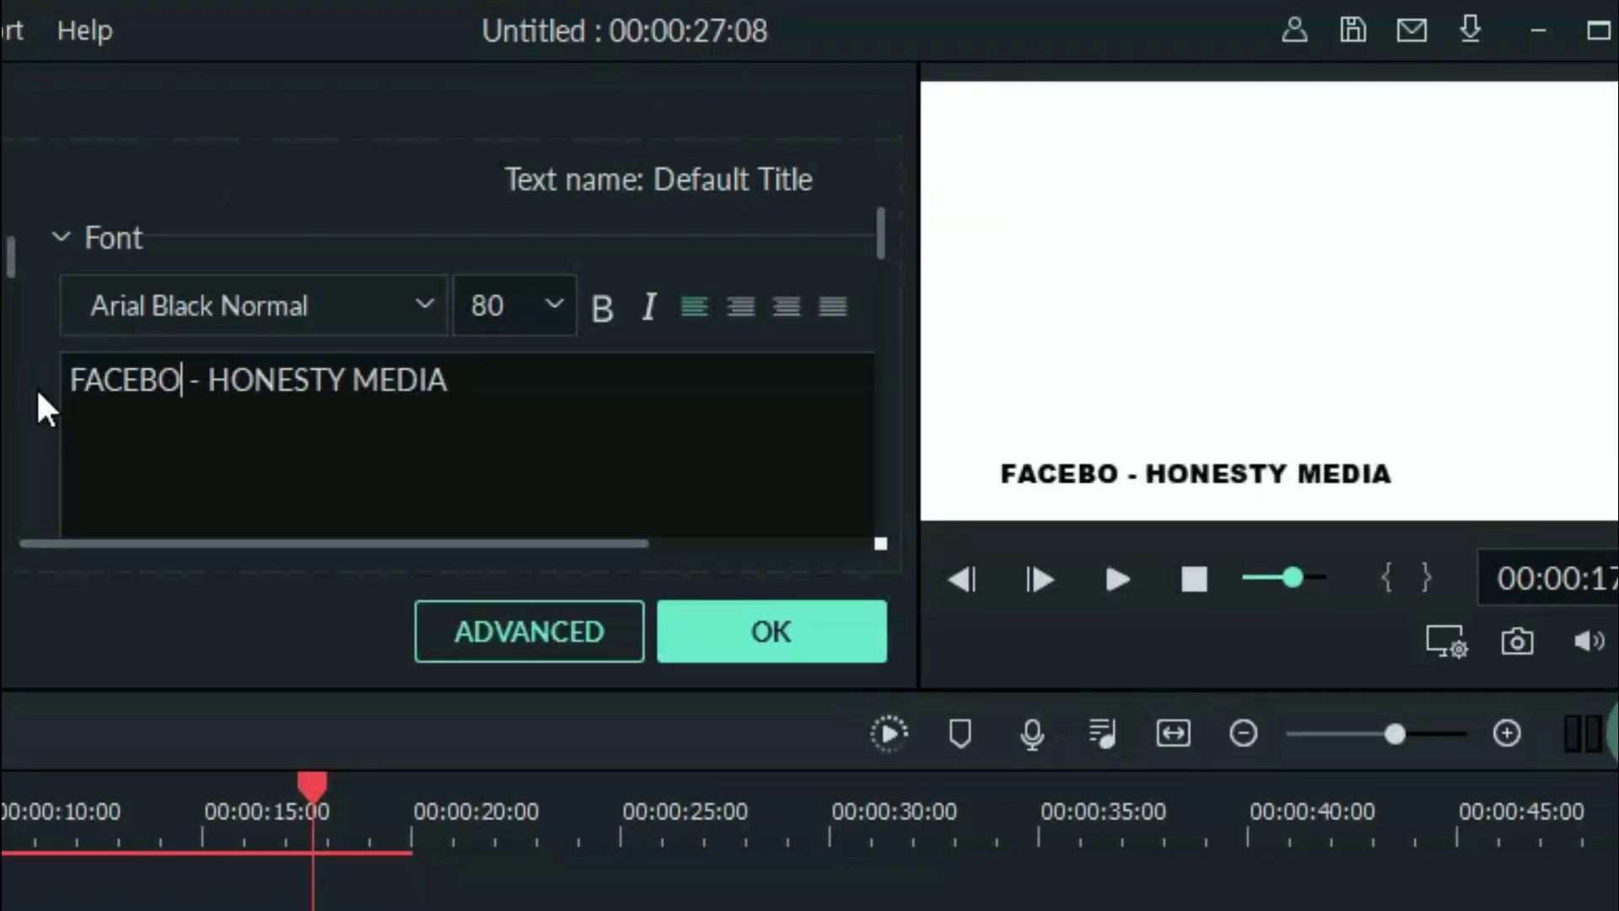
pyautogui.write('OK')
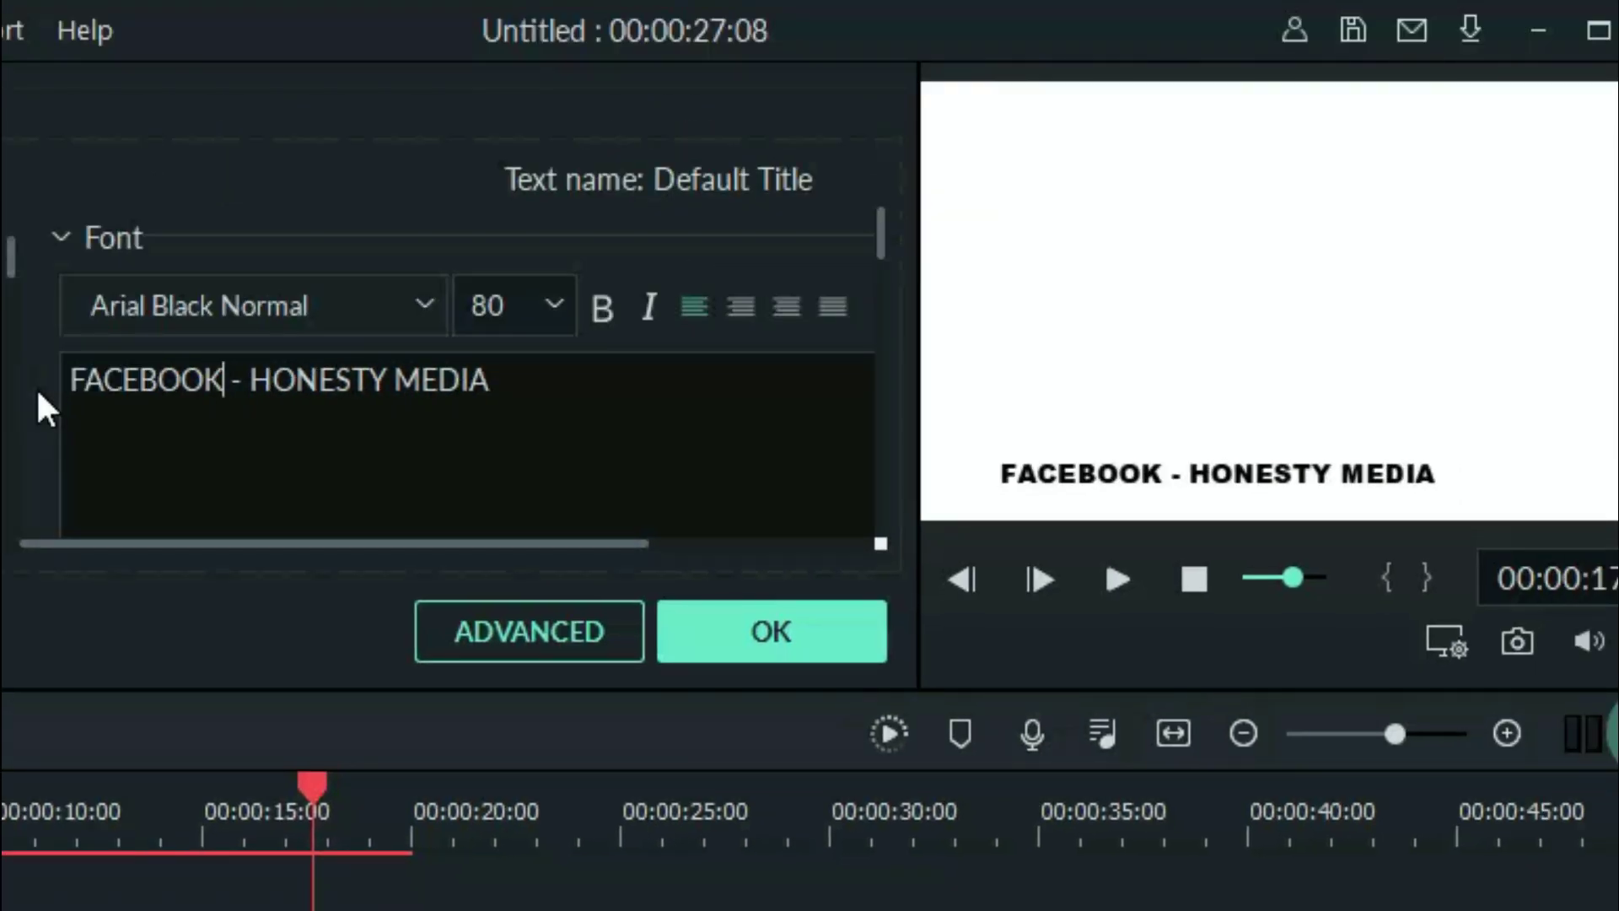
pyautogui.click(774, 640)
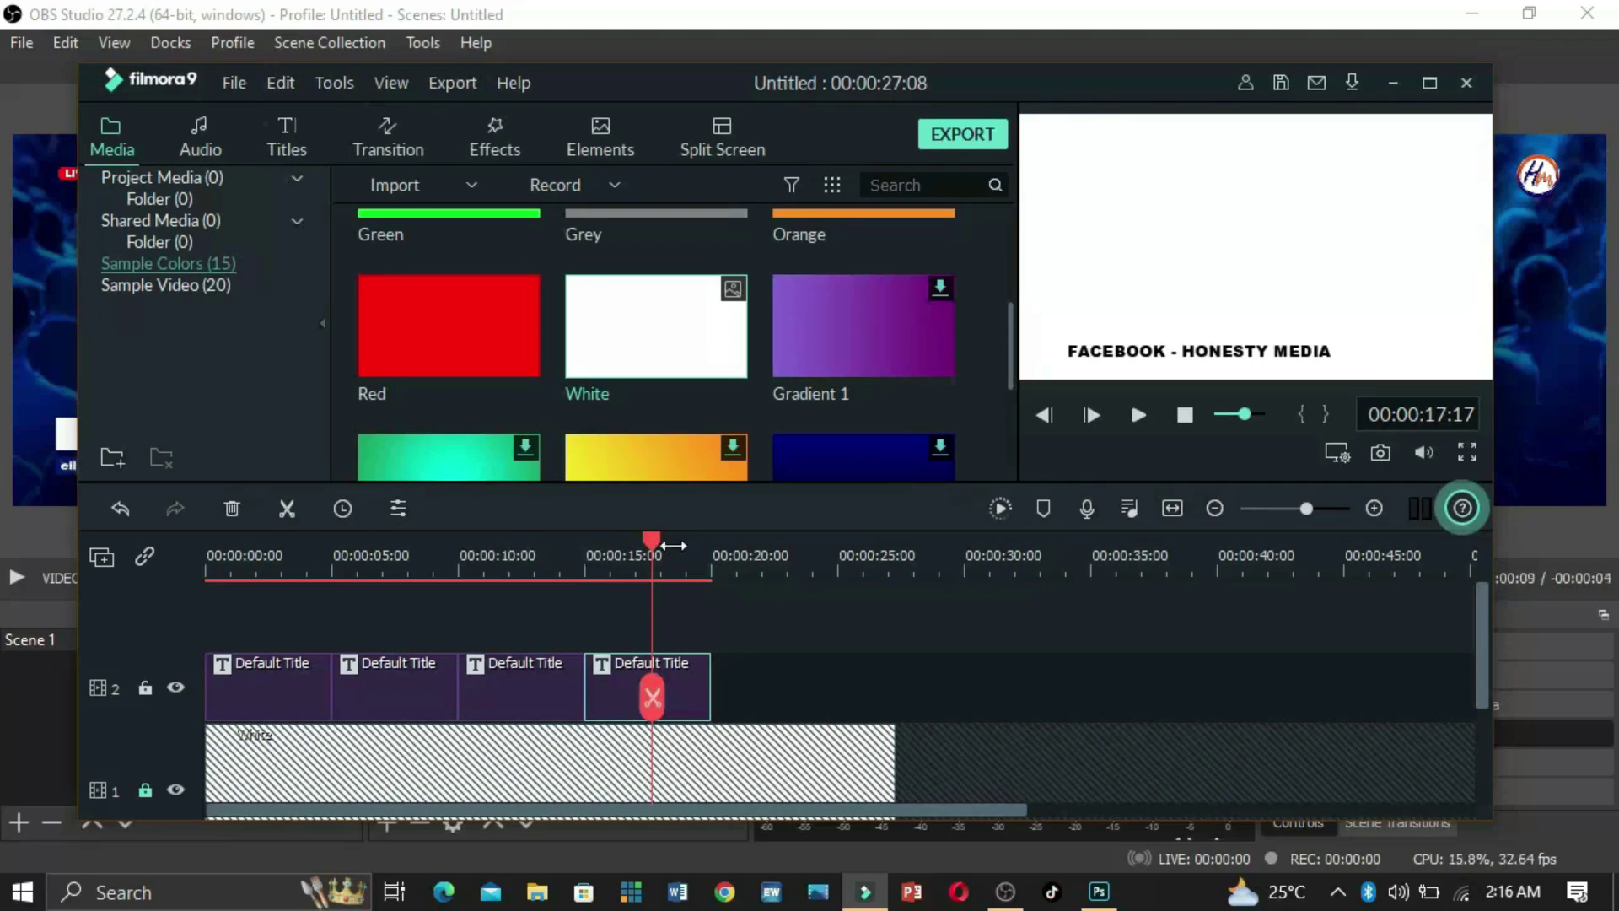
# Play the timeline from the start to check the sequence of the four animated titles
pyautogui.moveTo(651, 544); pyautogui.dragTo(78, 602)
pyautogui.press('space')
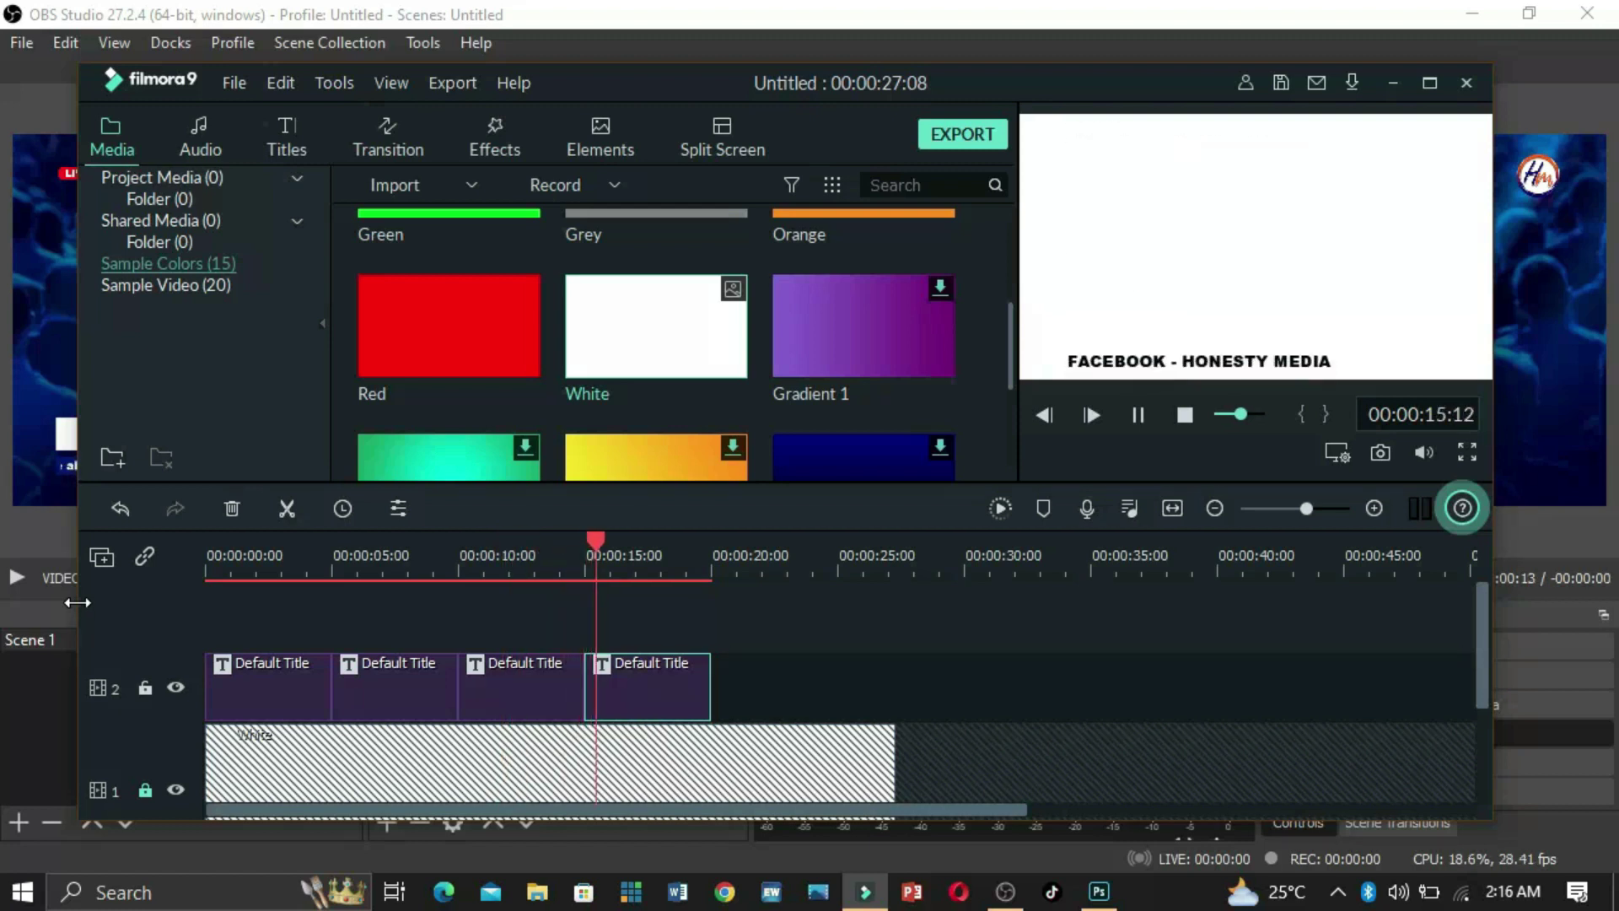
pyautogui.press('space')
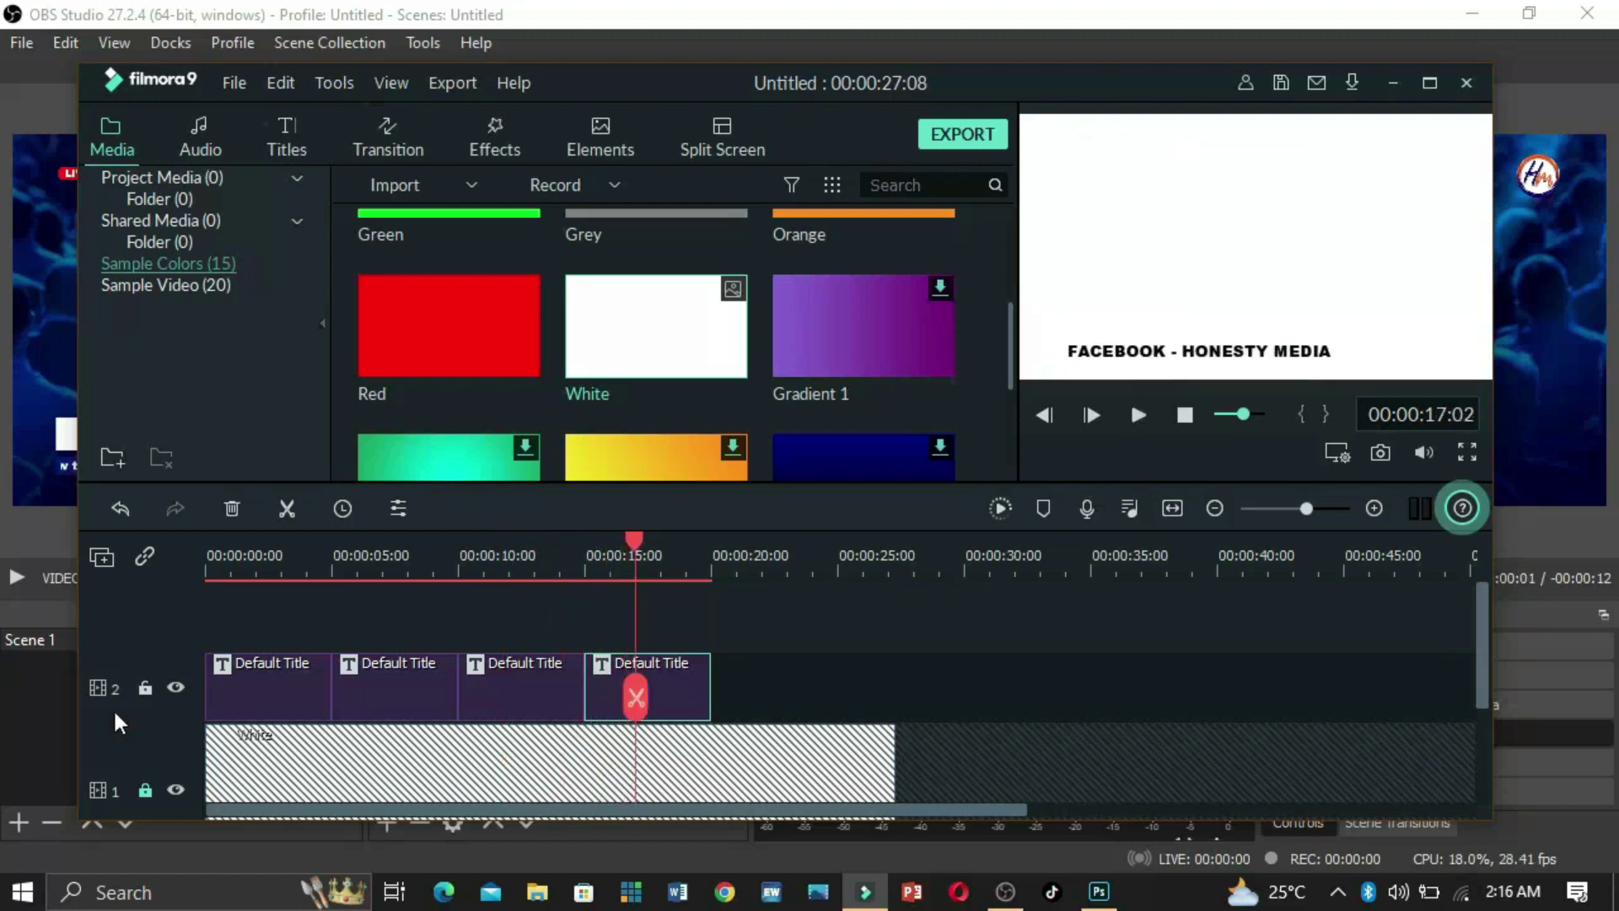
# Colour only the word "Youtube" in the third title red (#ff0000) through the advanced text editor and accept the edit
pyautogui.click(494, 700)
pyautogui.doubleClick(515, 676)
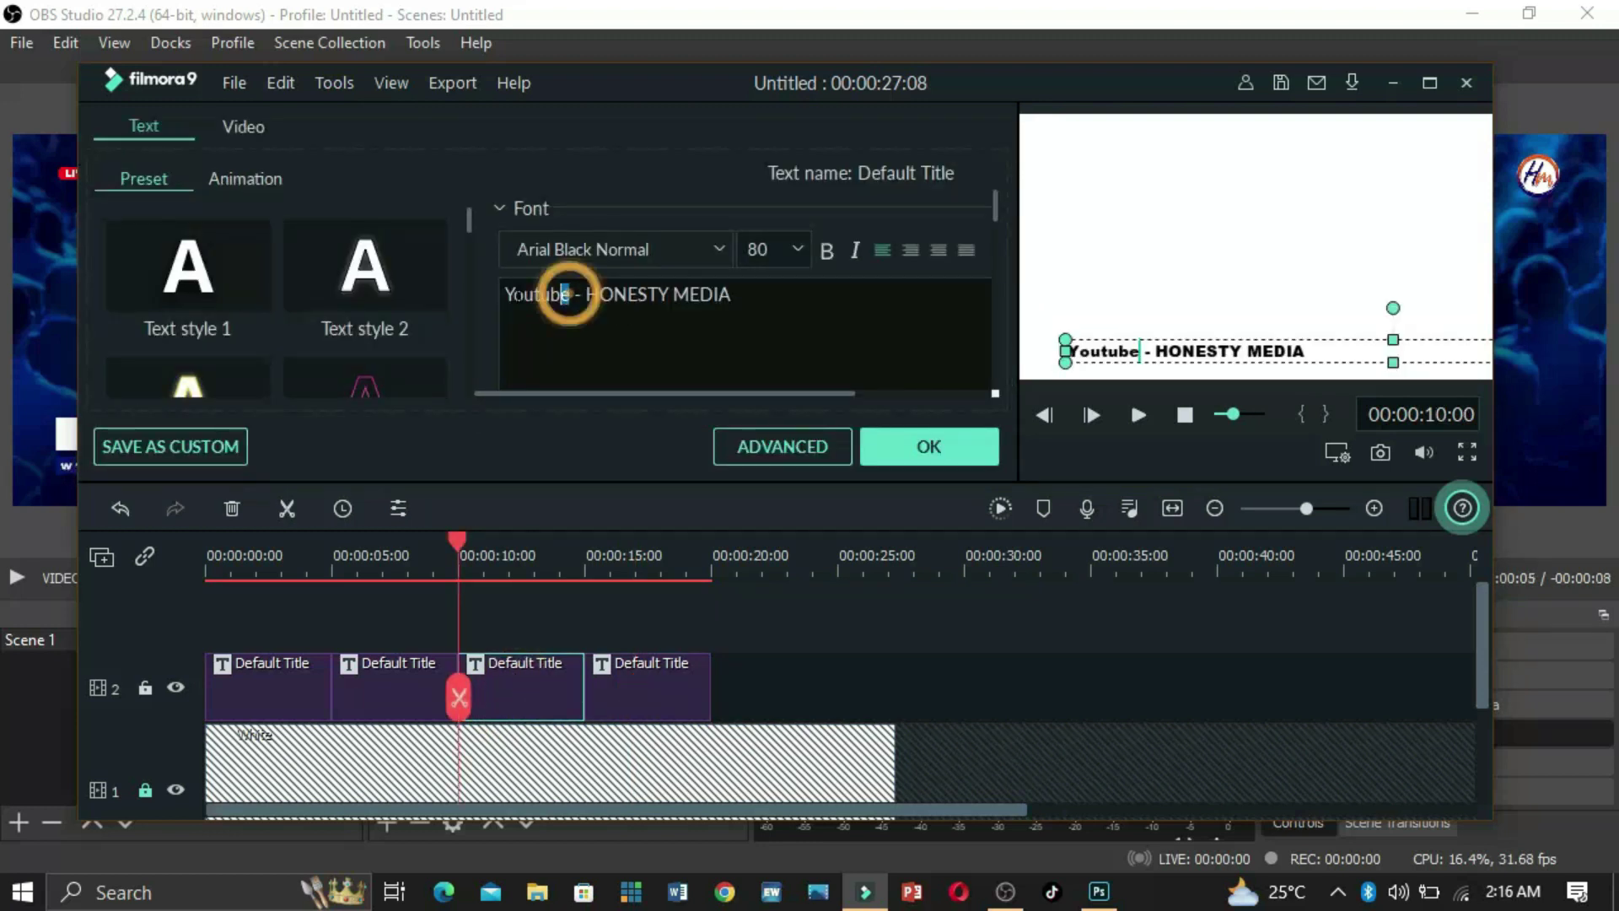
pyautogui.doubleClick(568, 294)
pyautogui.click(783, 457)
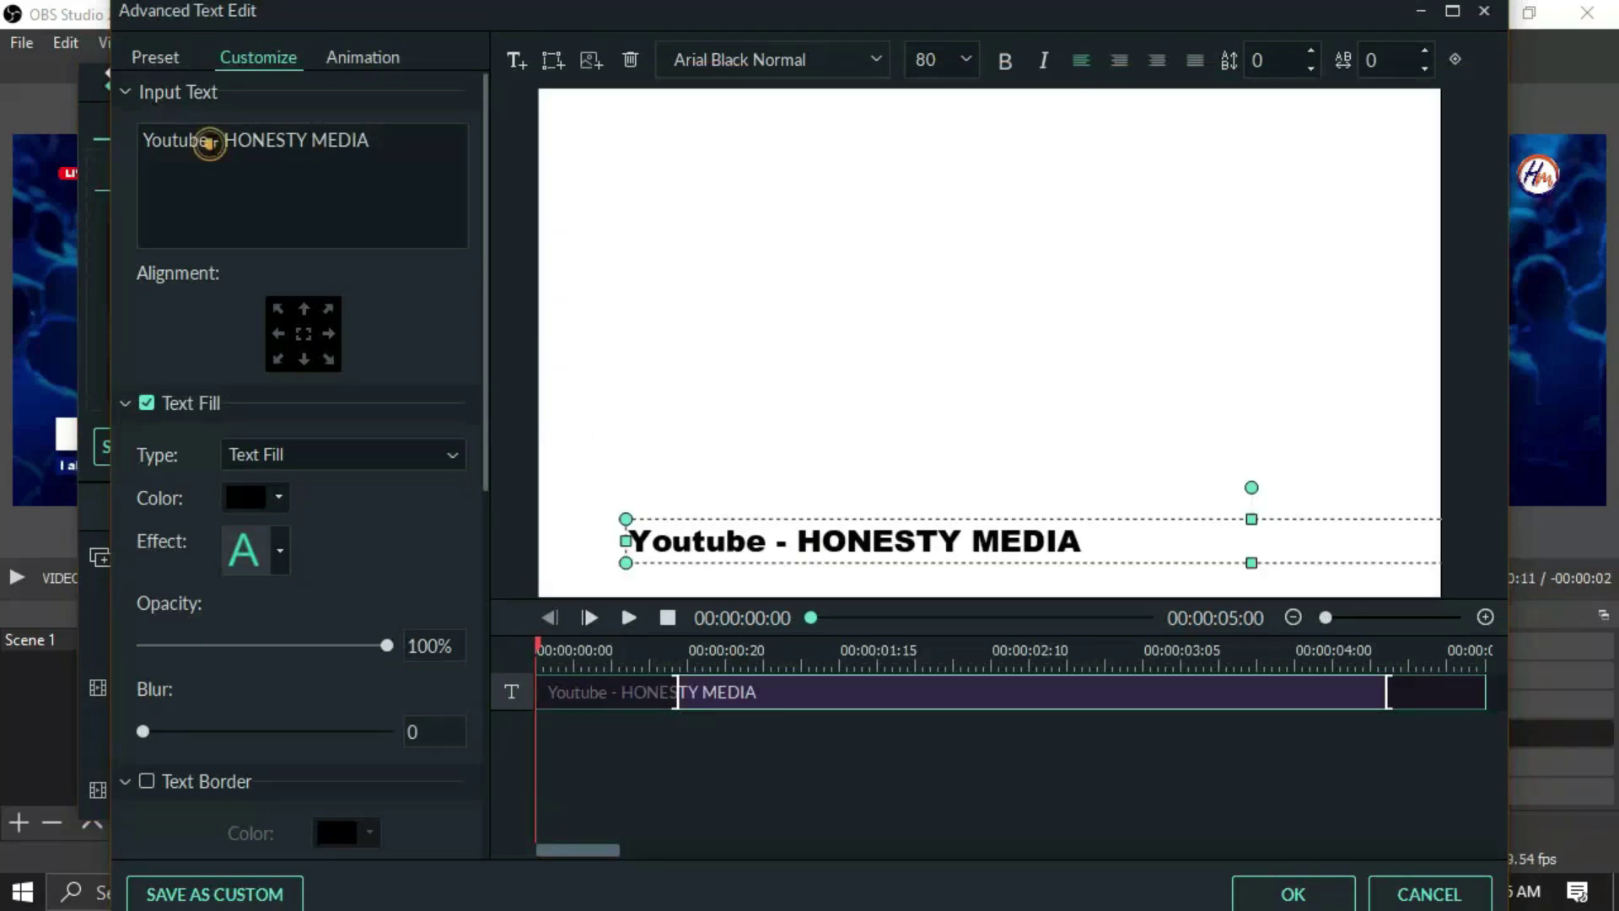
pyautogui.moveTo(209, 144); pyautogui.dragTo(138, 158)
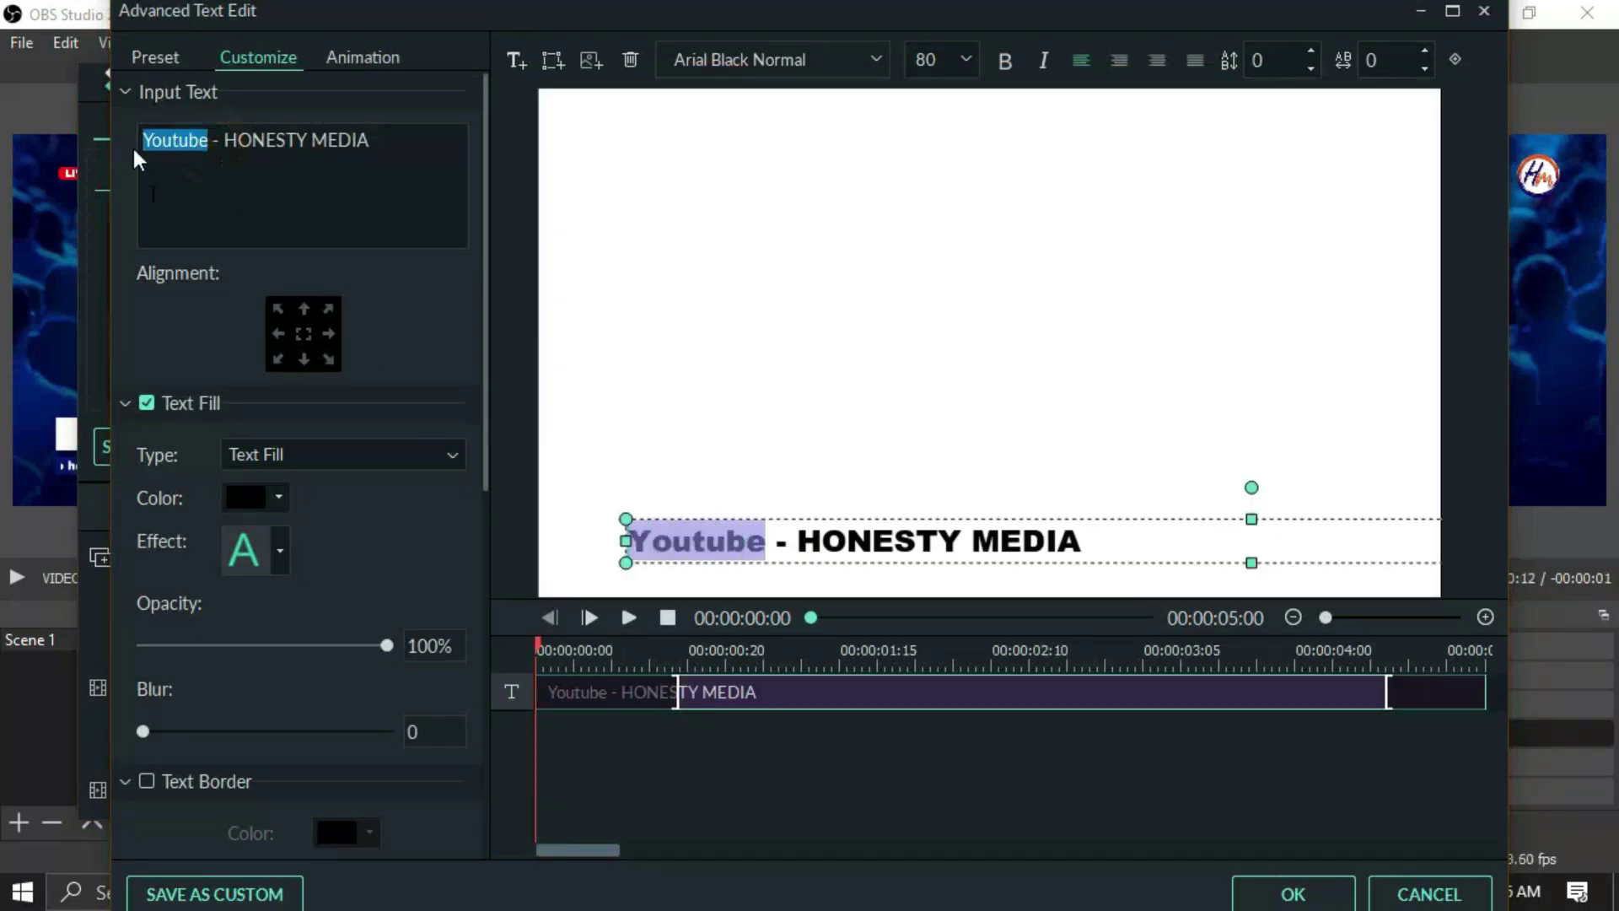
pyautogui.click(278, 502)
pyautogui.click(249, 641)
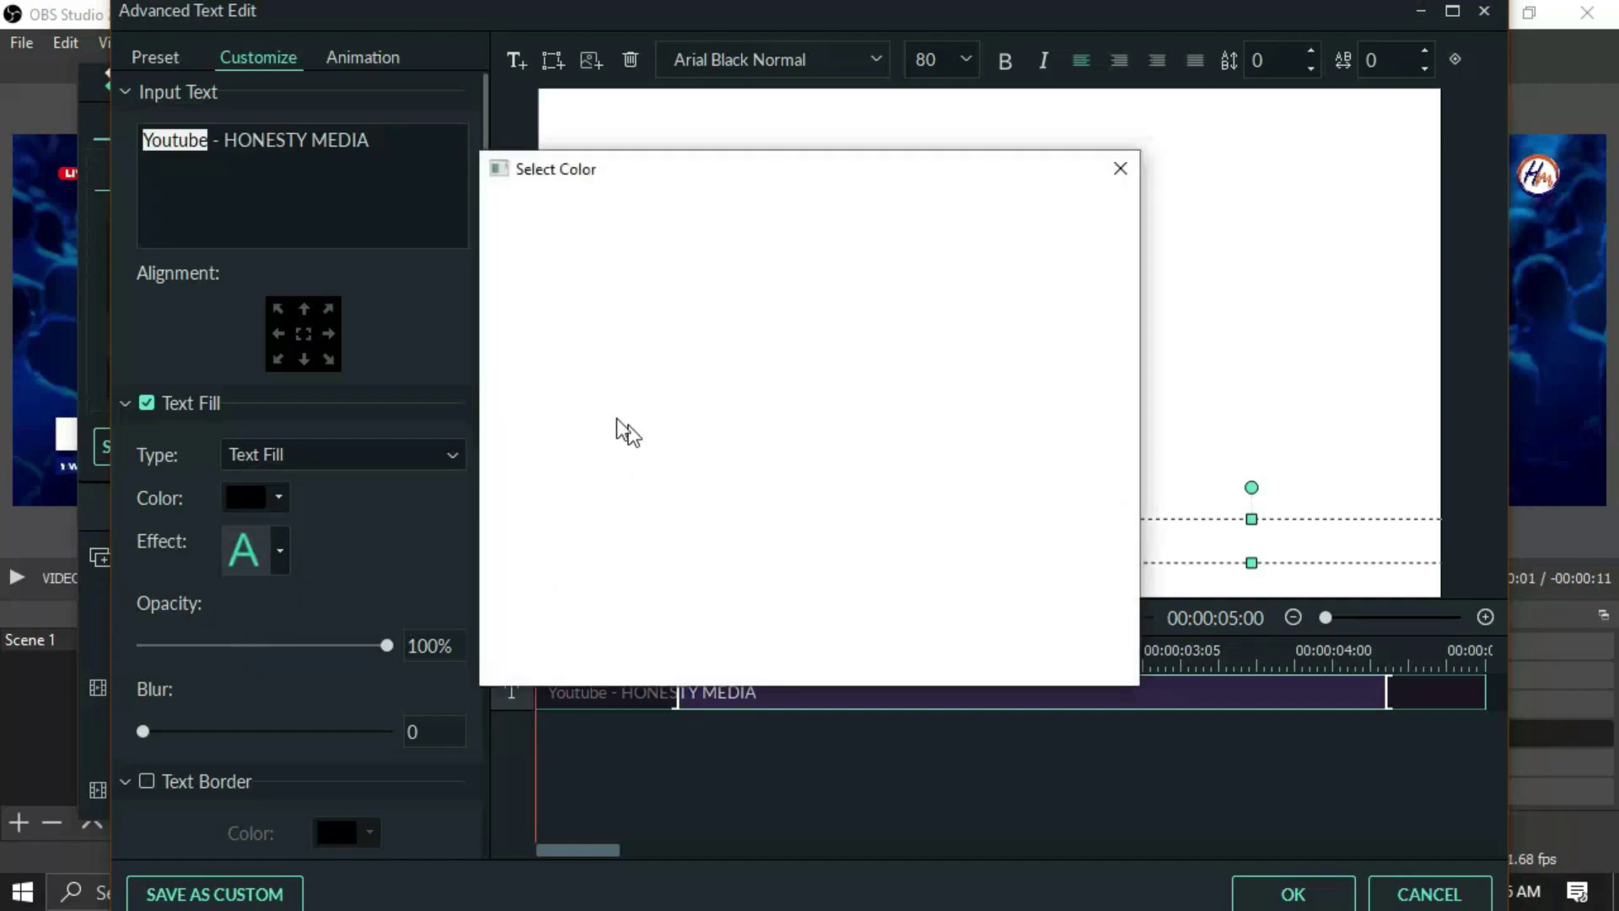
pyautogui.click(549, 340)
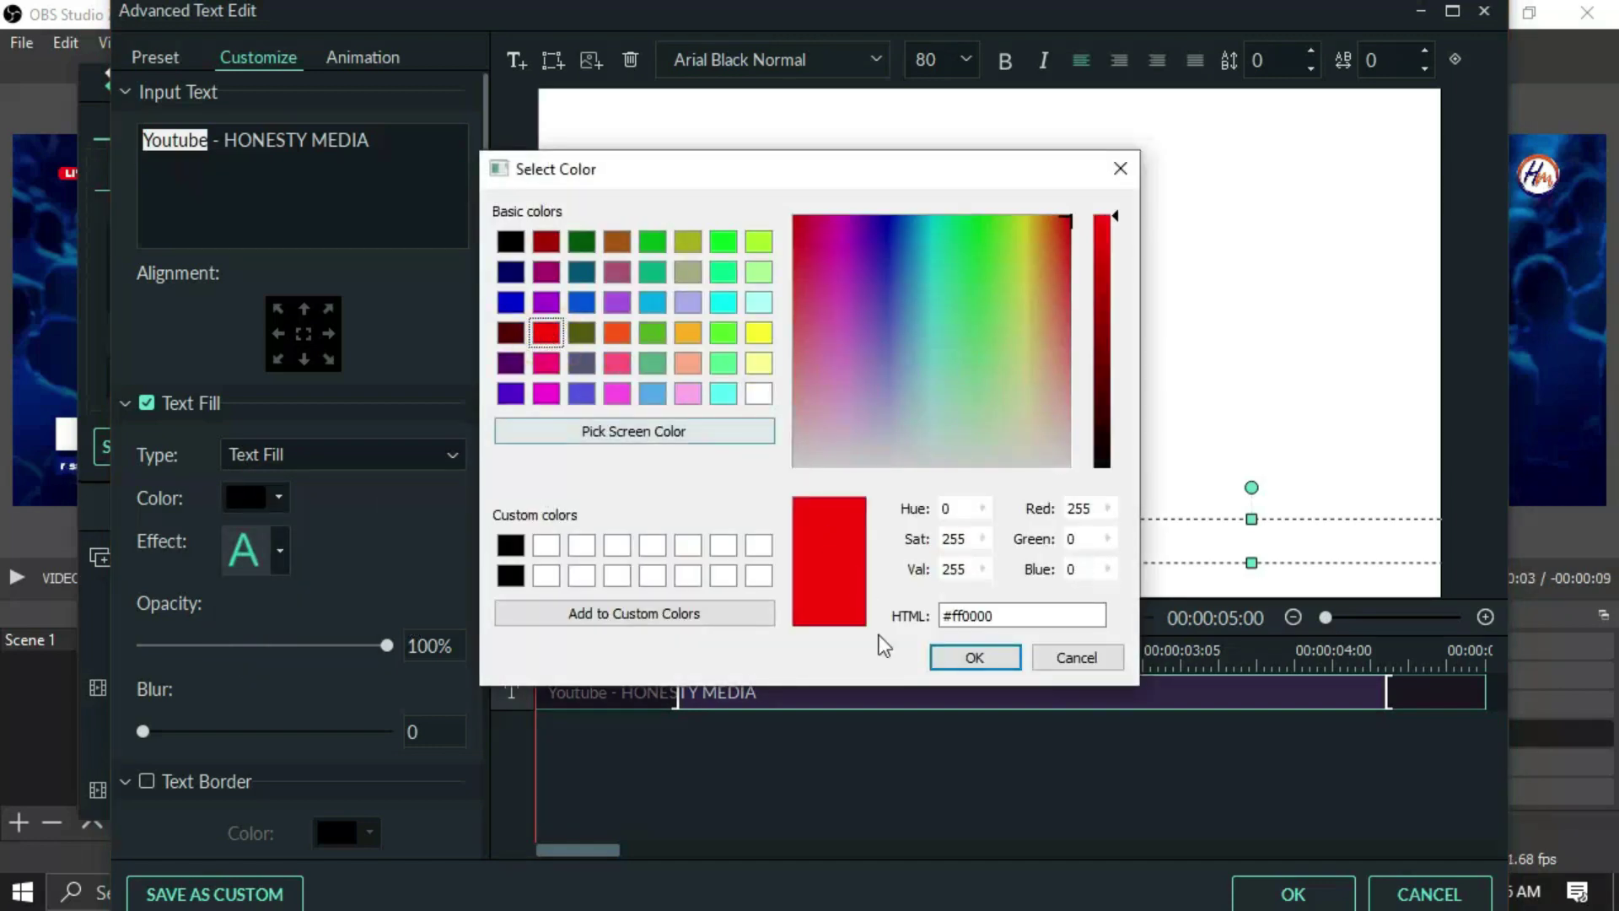
pyautogui.click(975, 655)
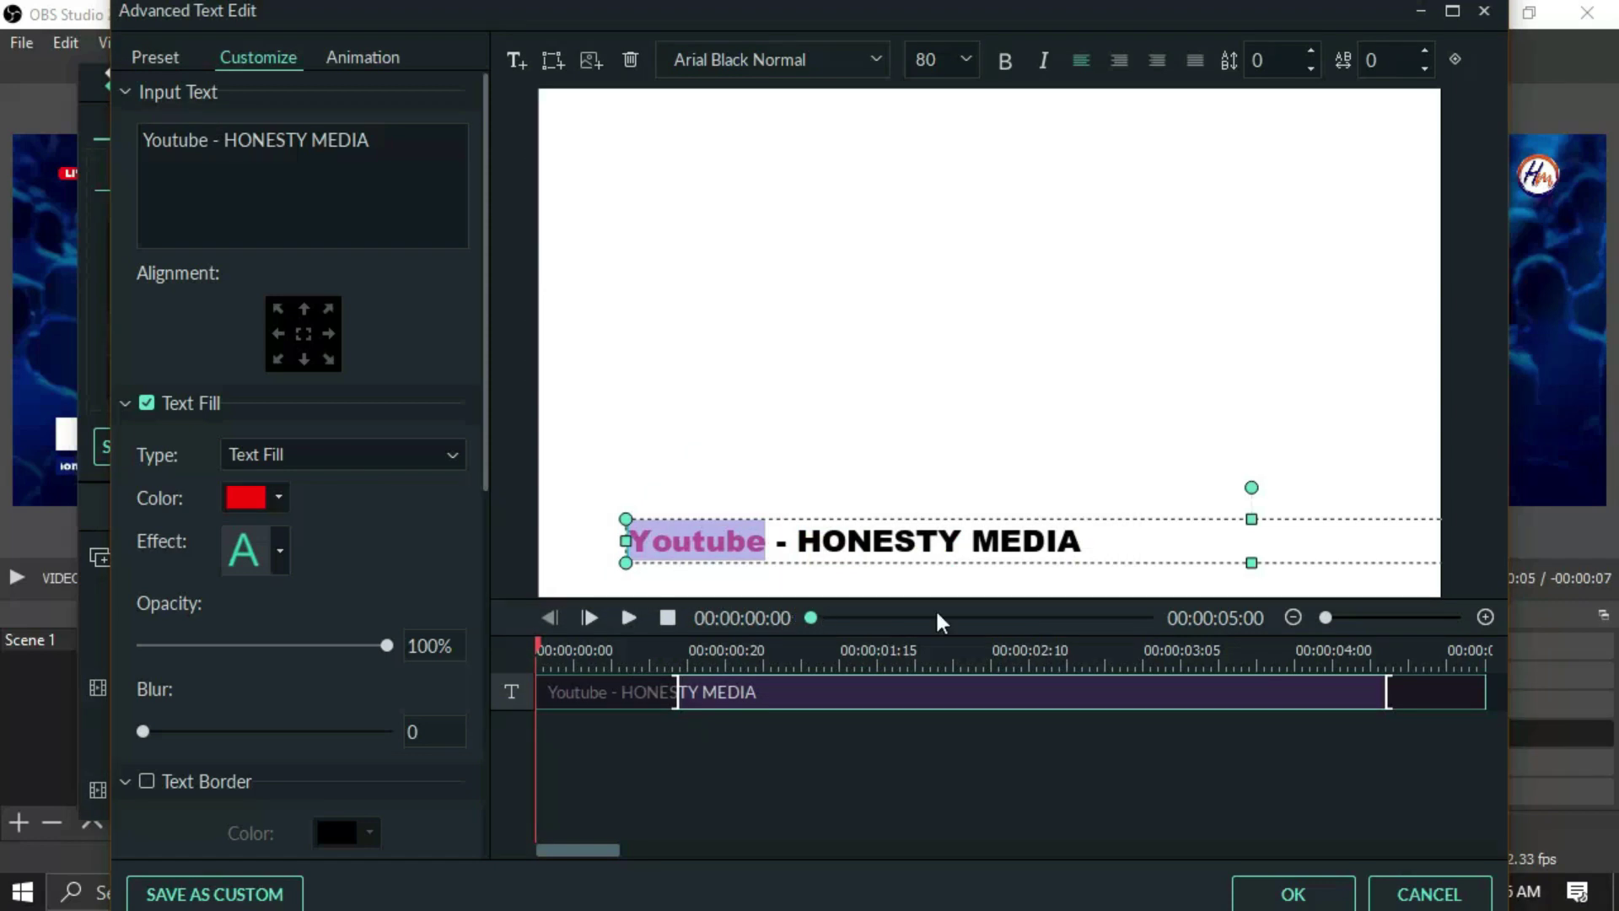
pyautogui.click(1303, 898)
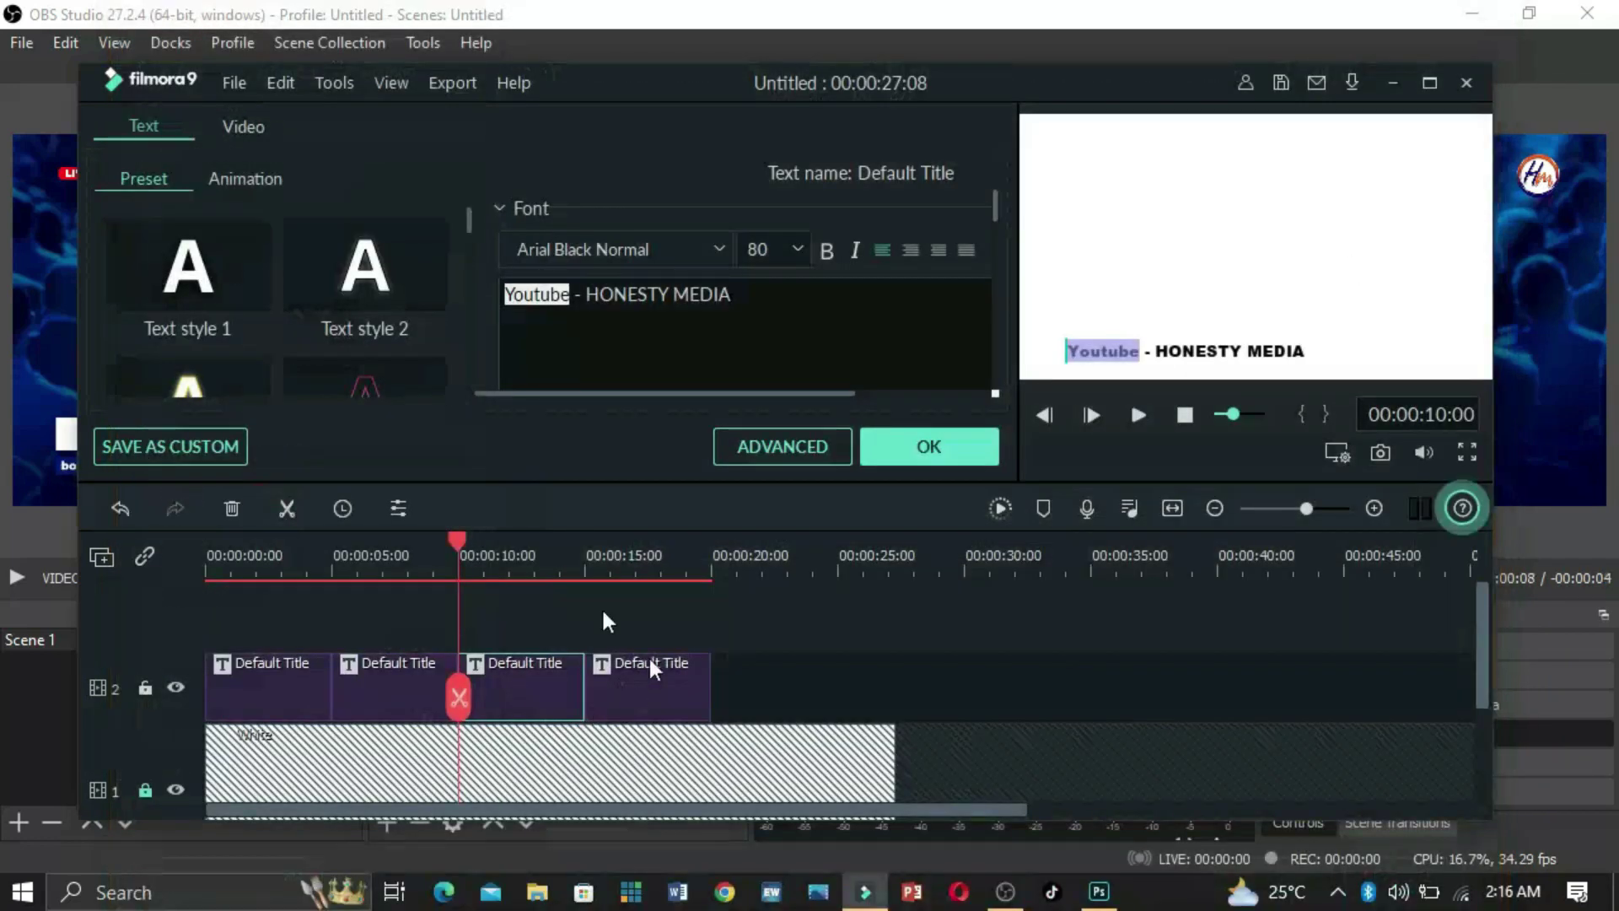
# Colour only the word "FACEBOOK" in the fourth title blue (#0000ff) through the advanced text editor and accept the edit
pyautogui.click(613, 708)
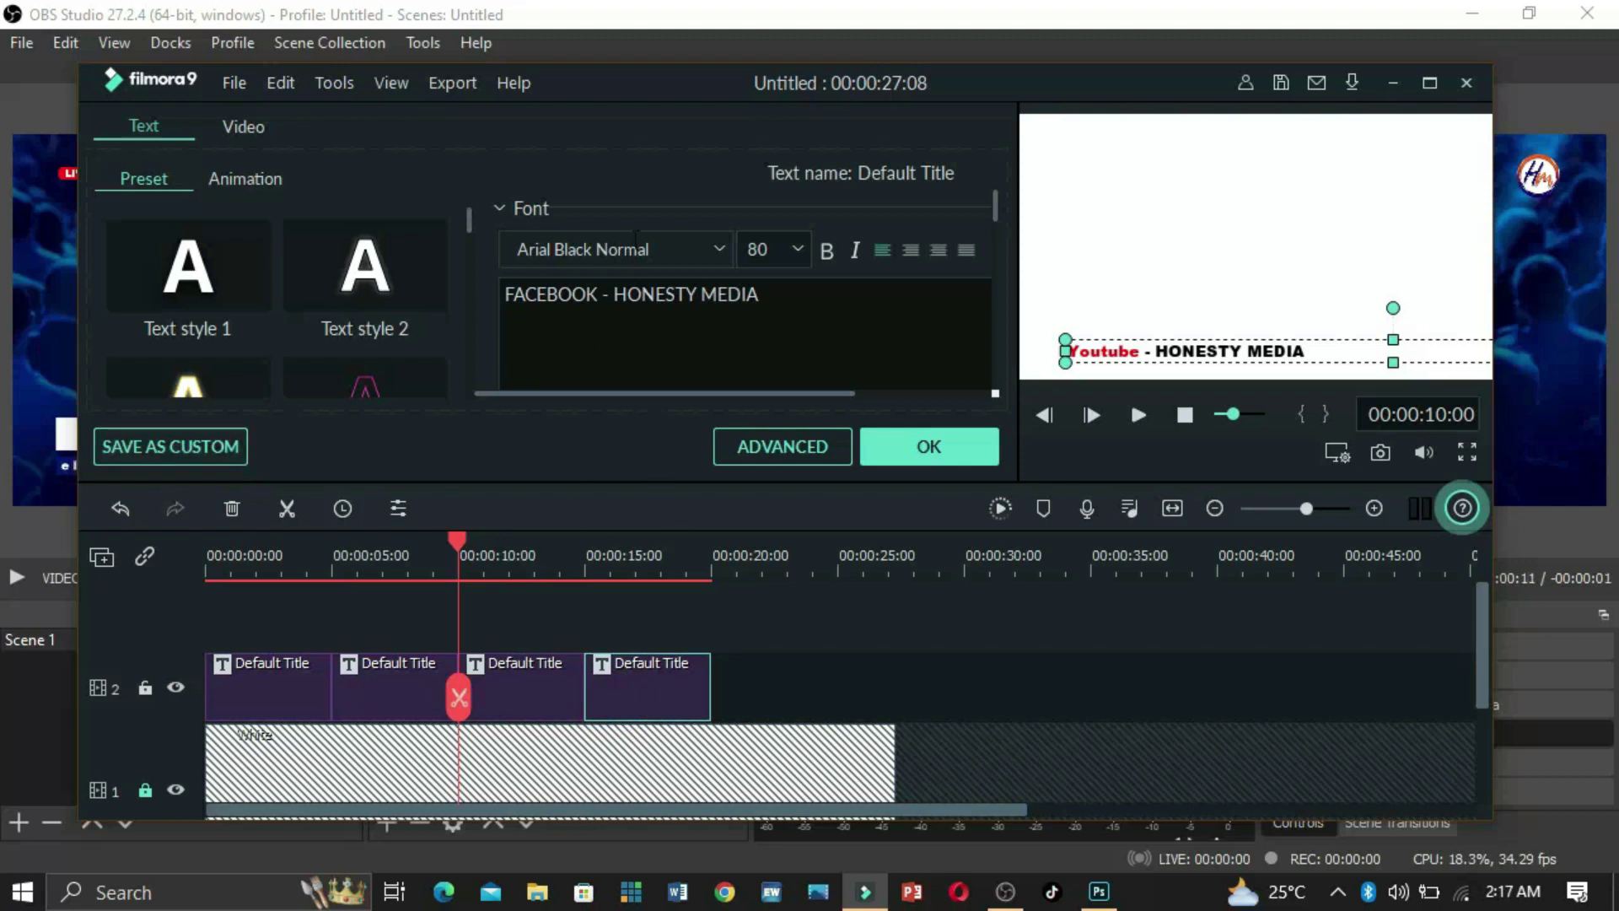
pyautogui.click(781, 444)
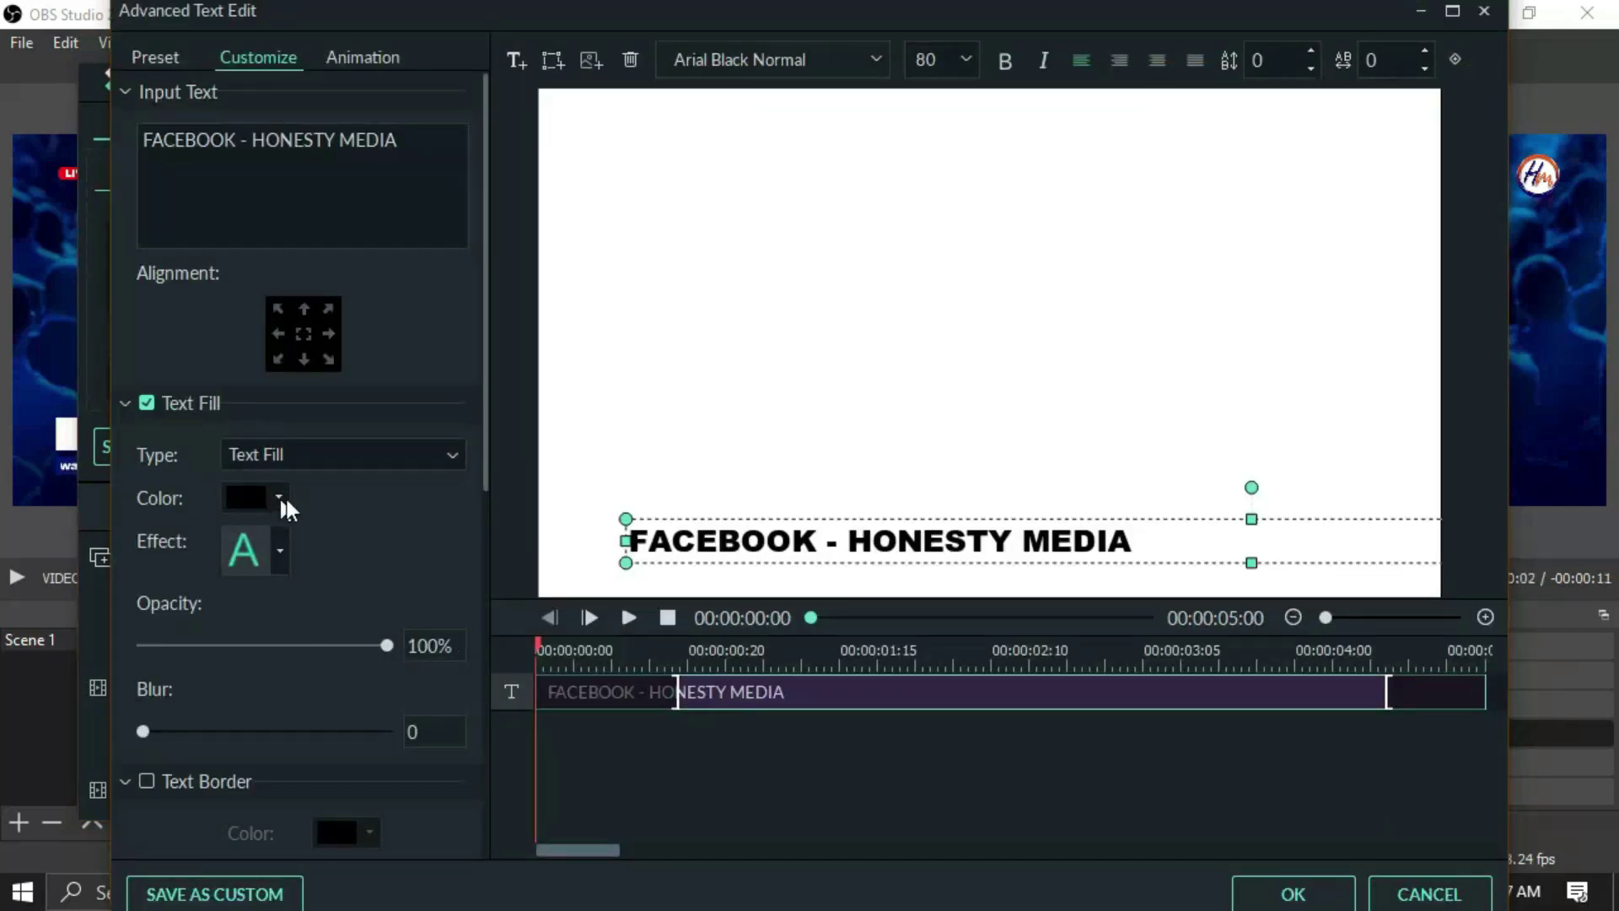
pyautogui.doubleClick(233, 140)
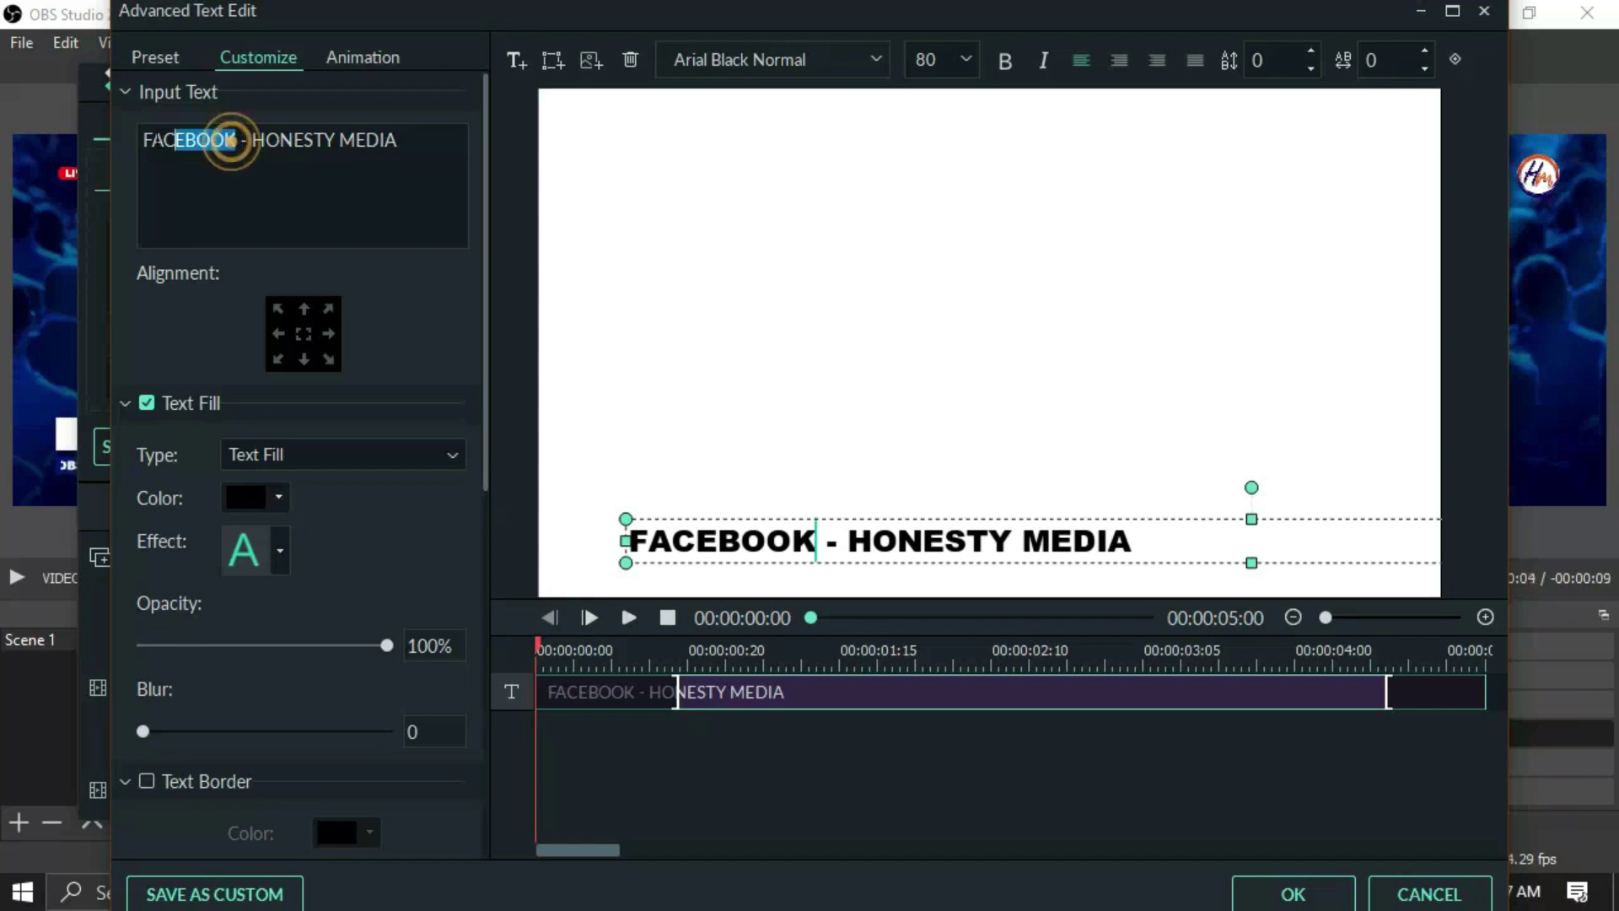
pyautogui.click(275, 493)
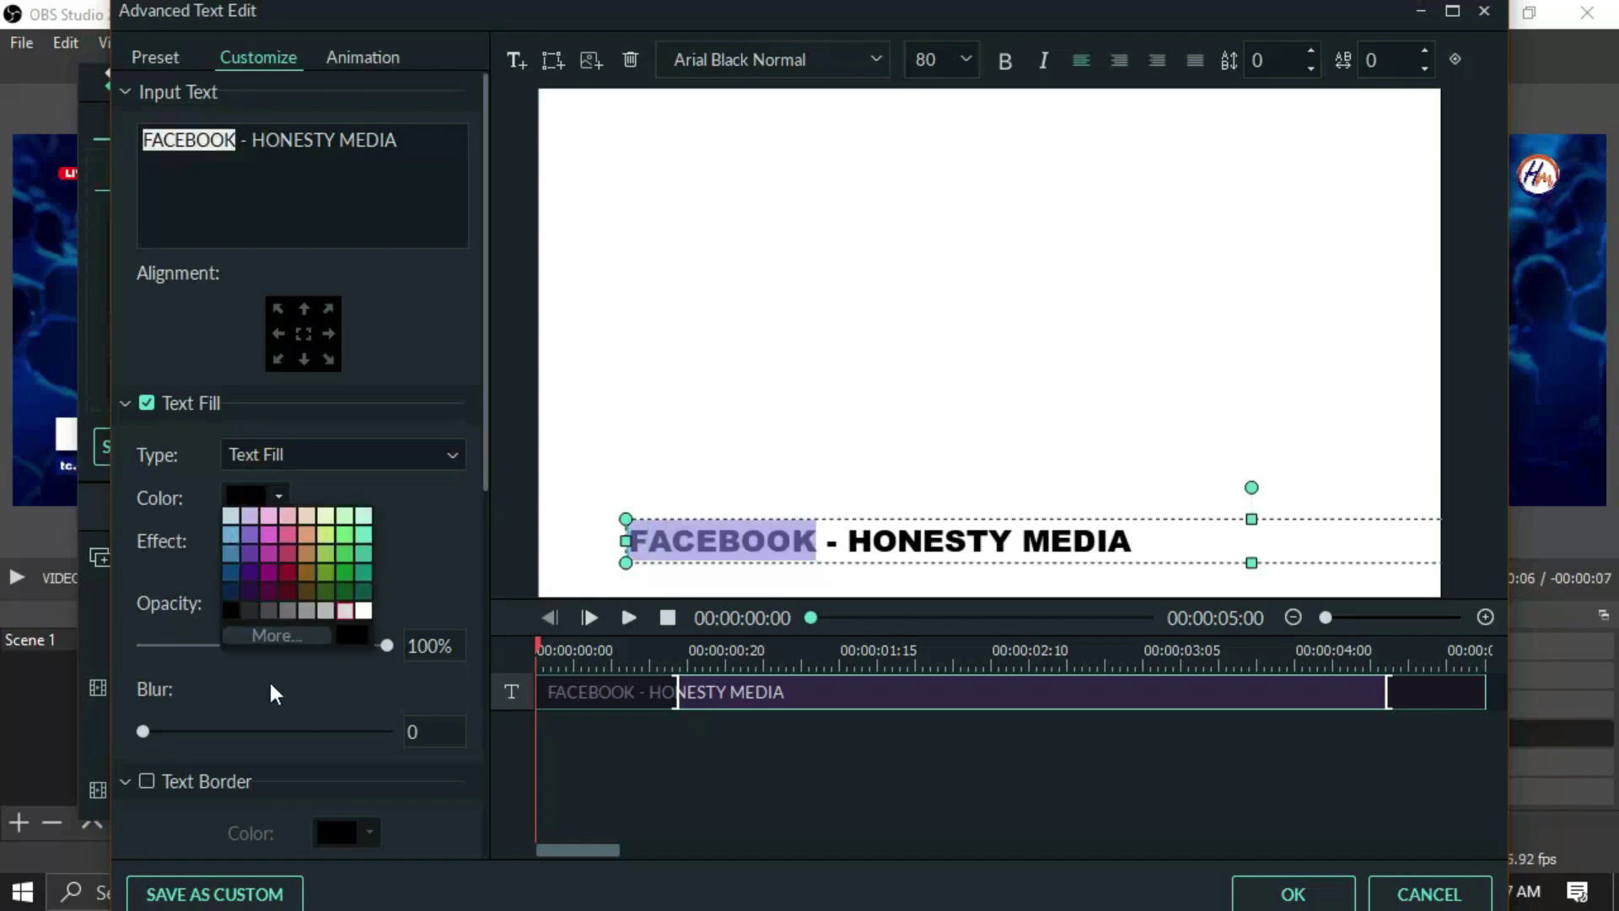
pyautogui.click(262, 637)
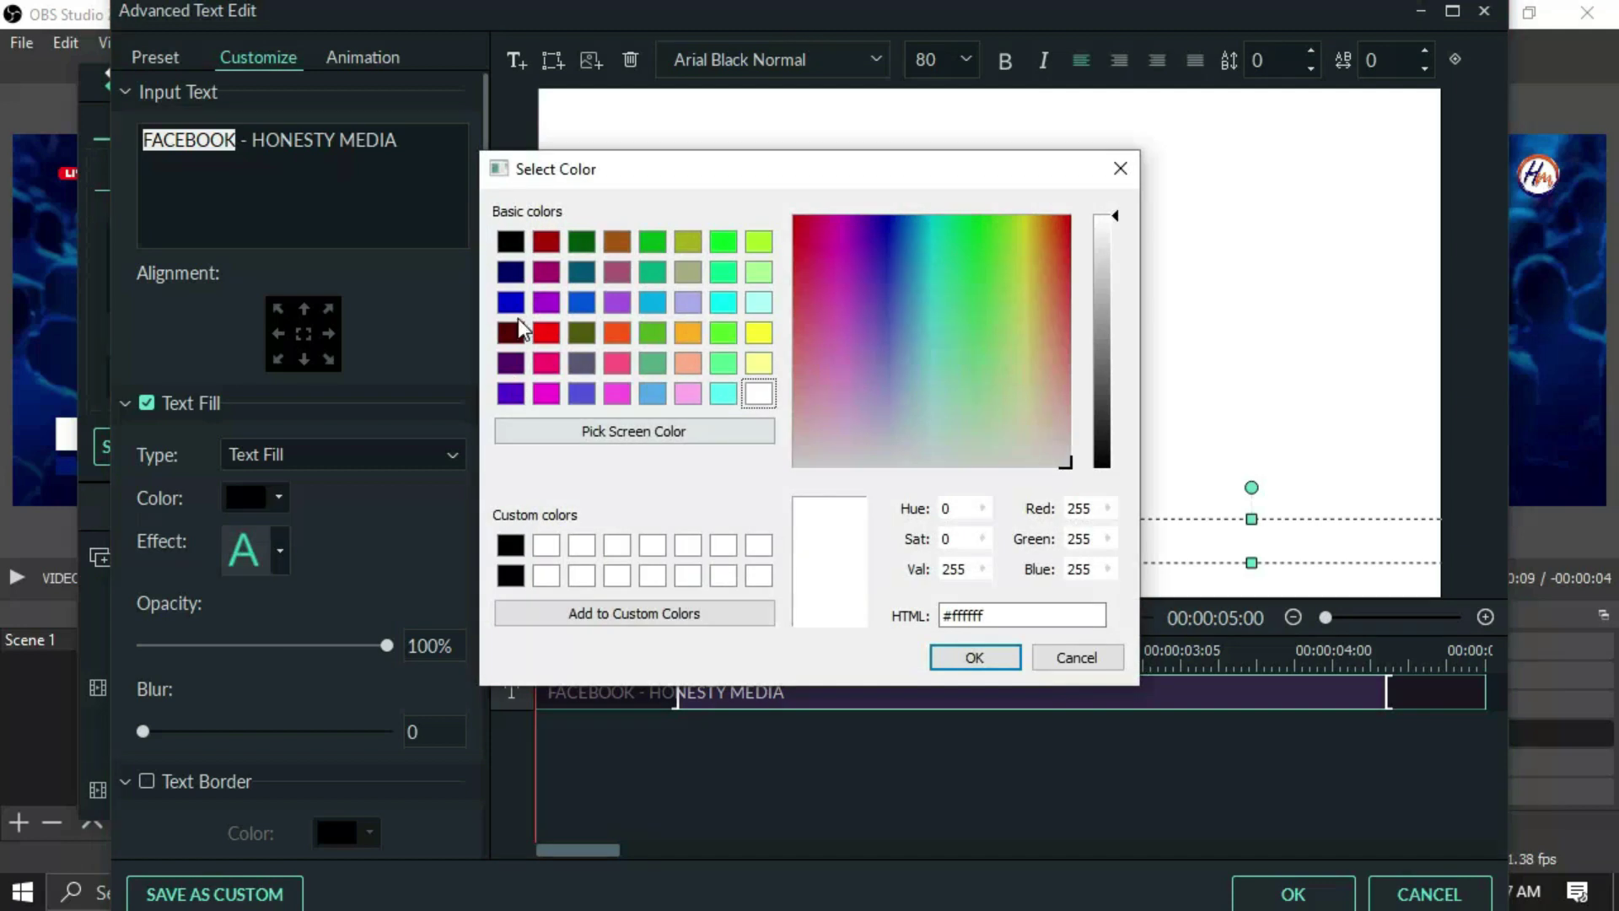
pyautogui.click(512, 306)
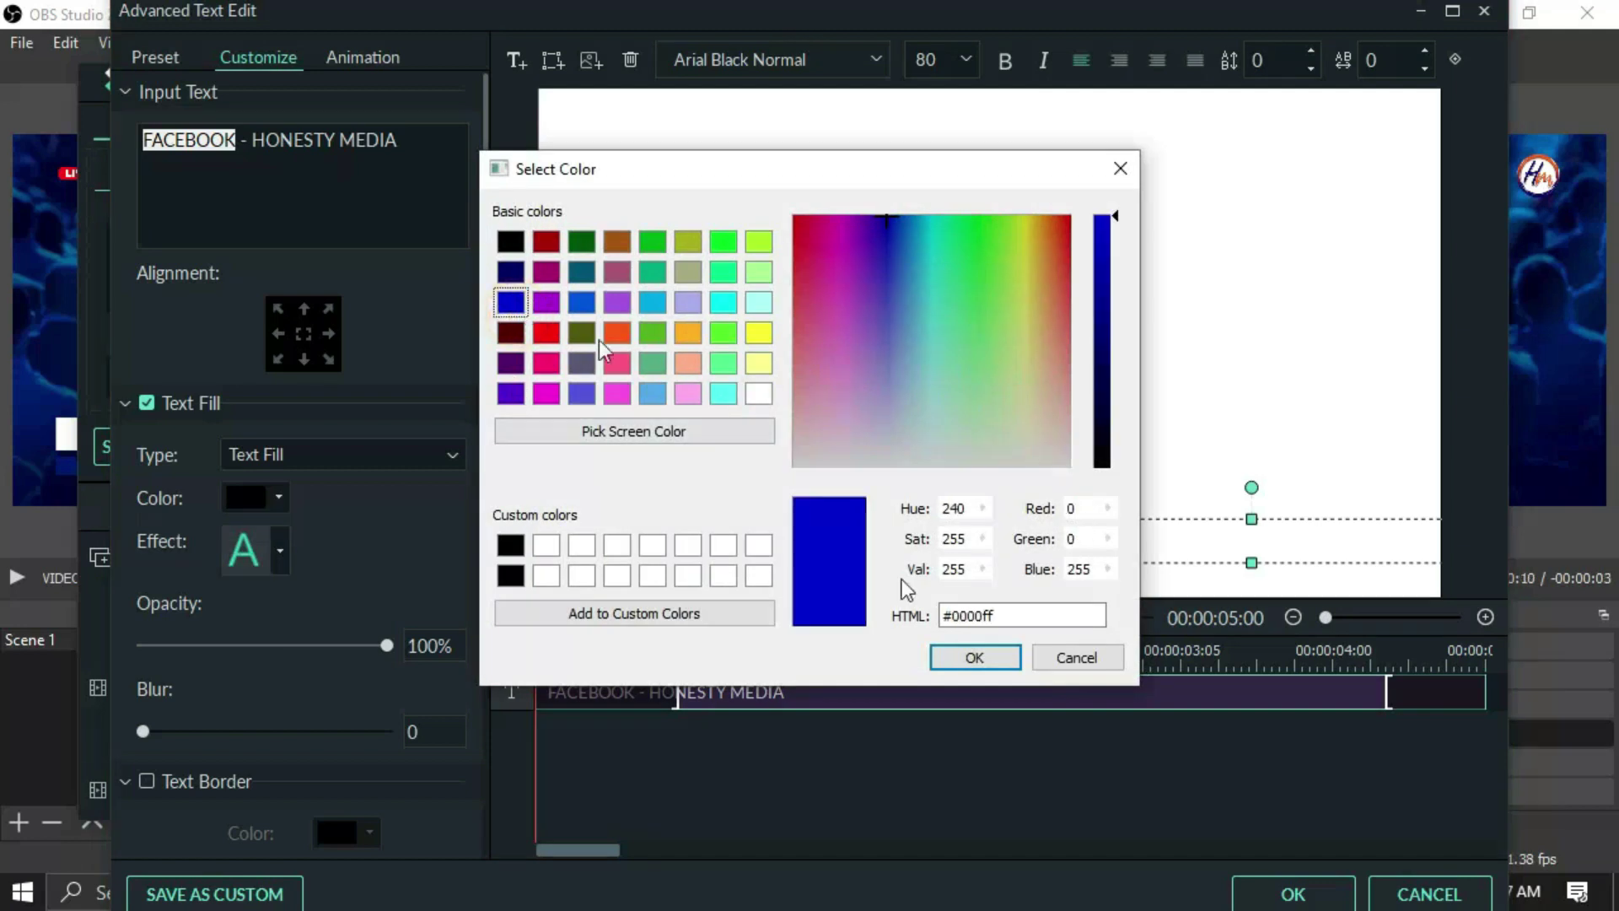
pyautogui.click(975, 656)
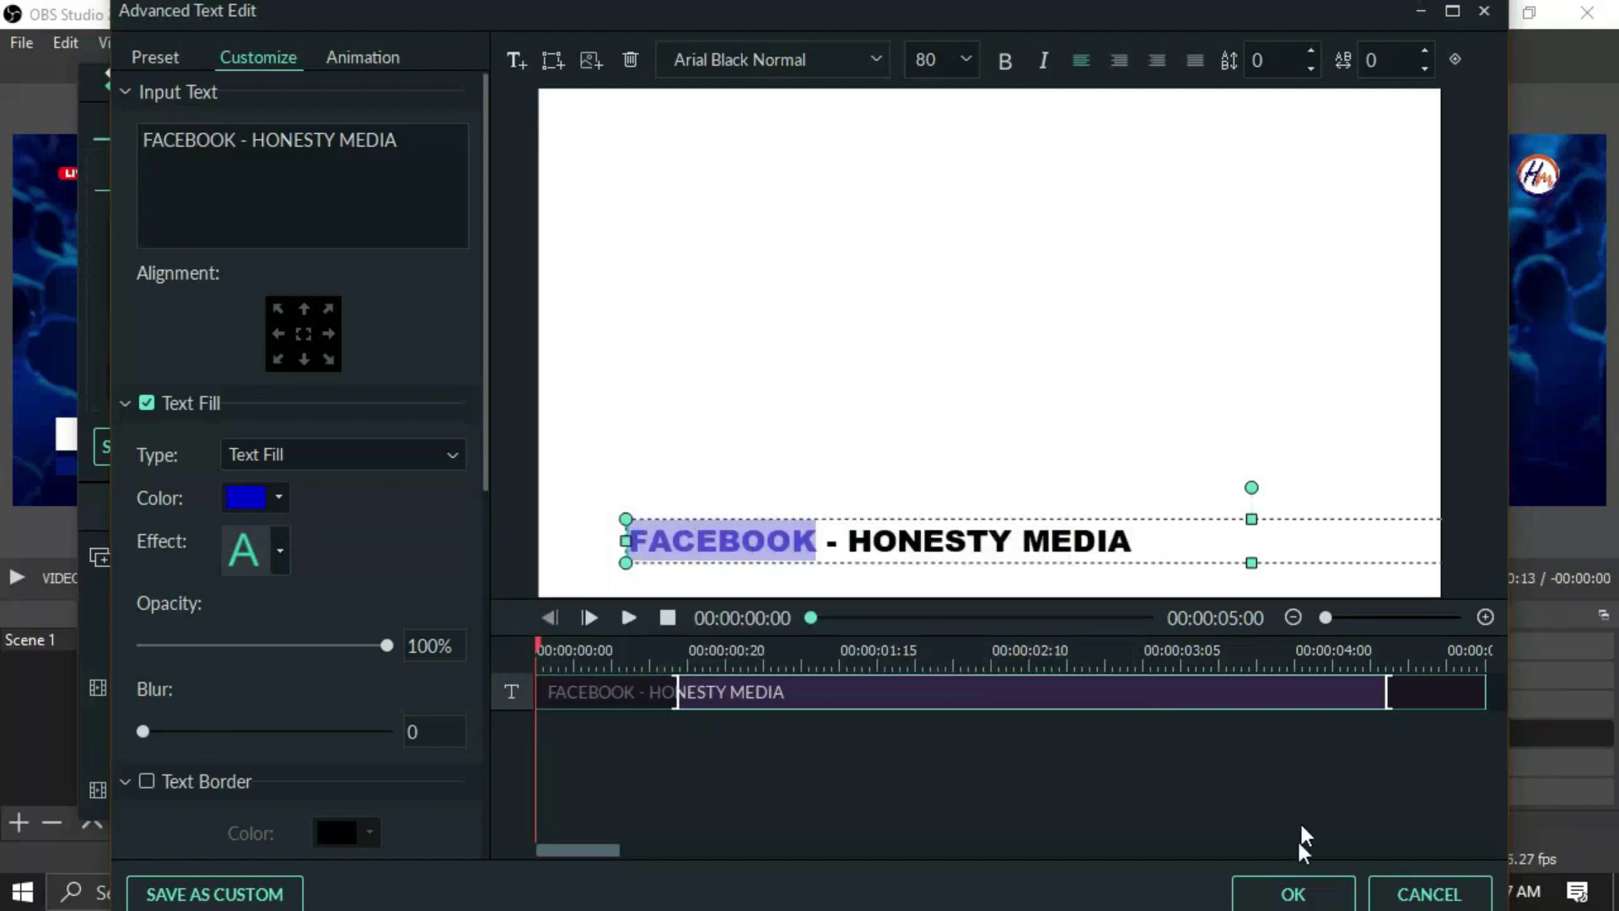
pyautogui.click(1293, 892)
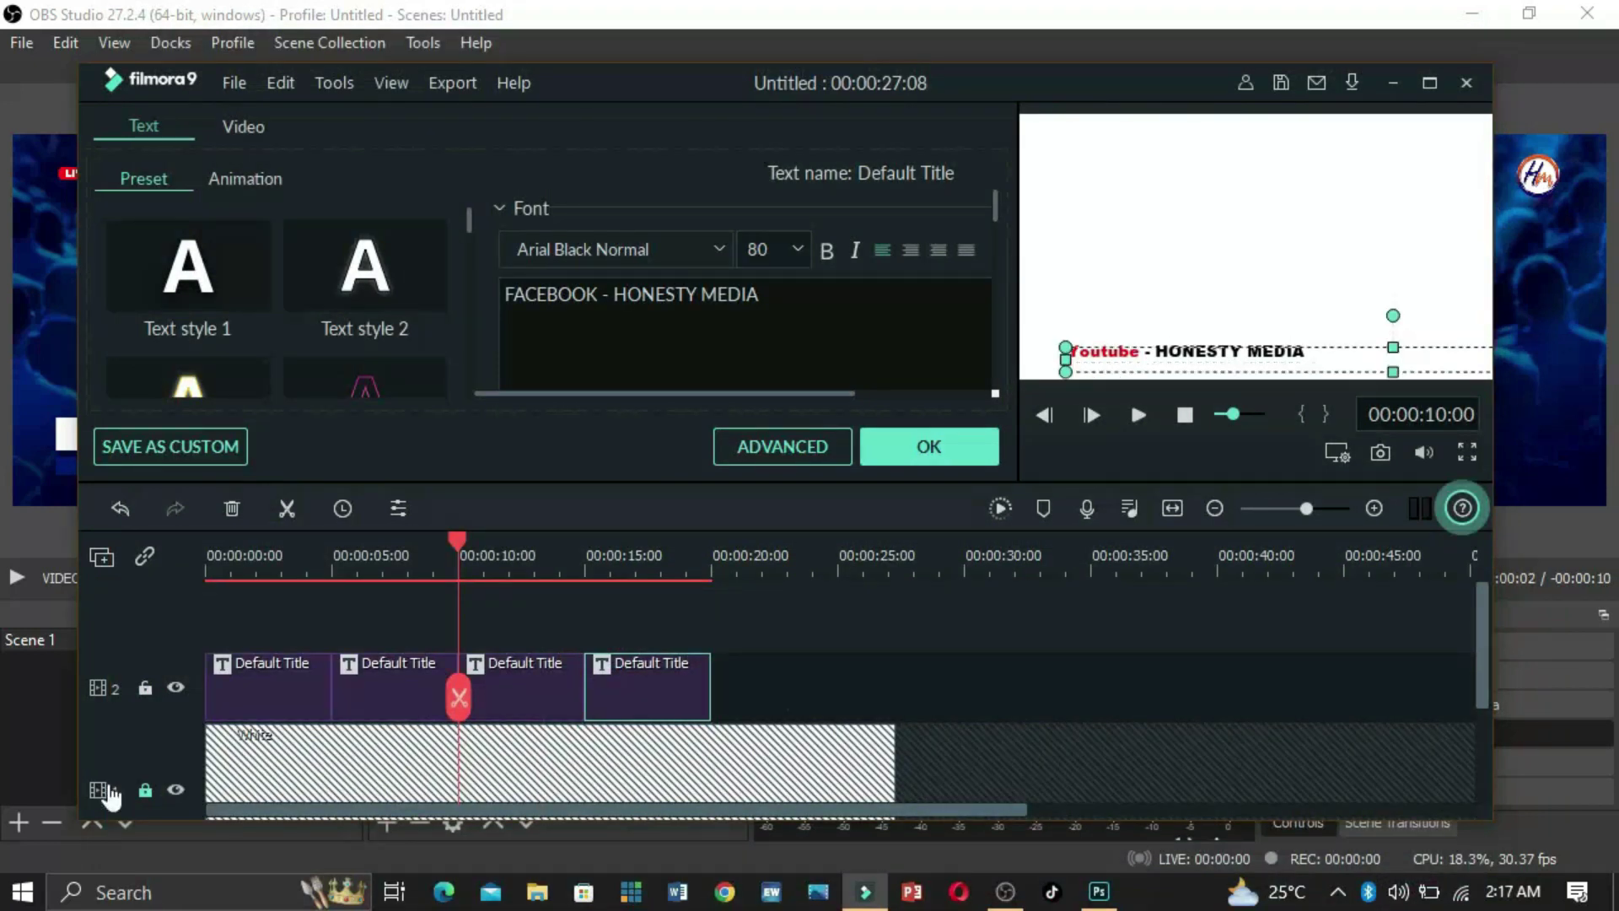
# Unlock track 1, trim the White clip to end with the last title at 00:00:20:00, and play the result
pyautogui.click(140, 791)
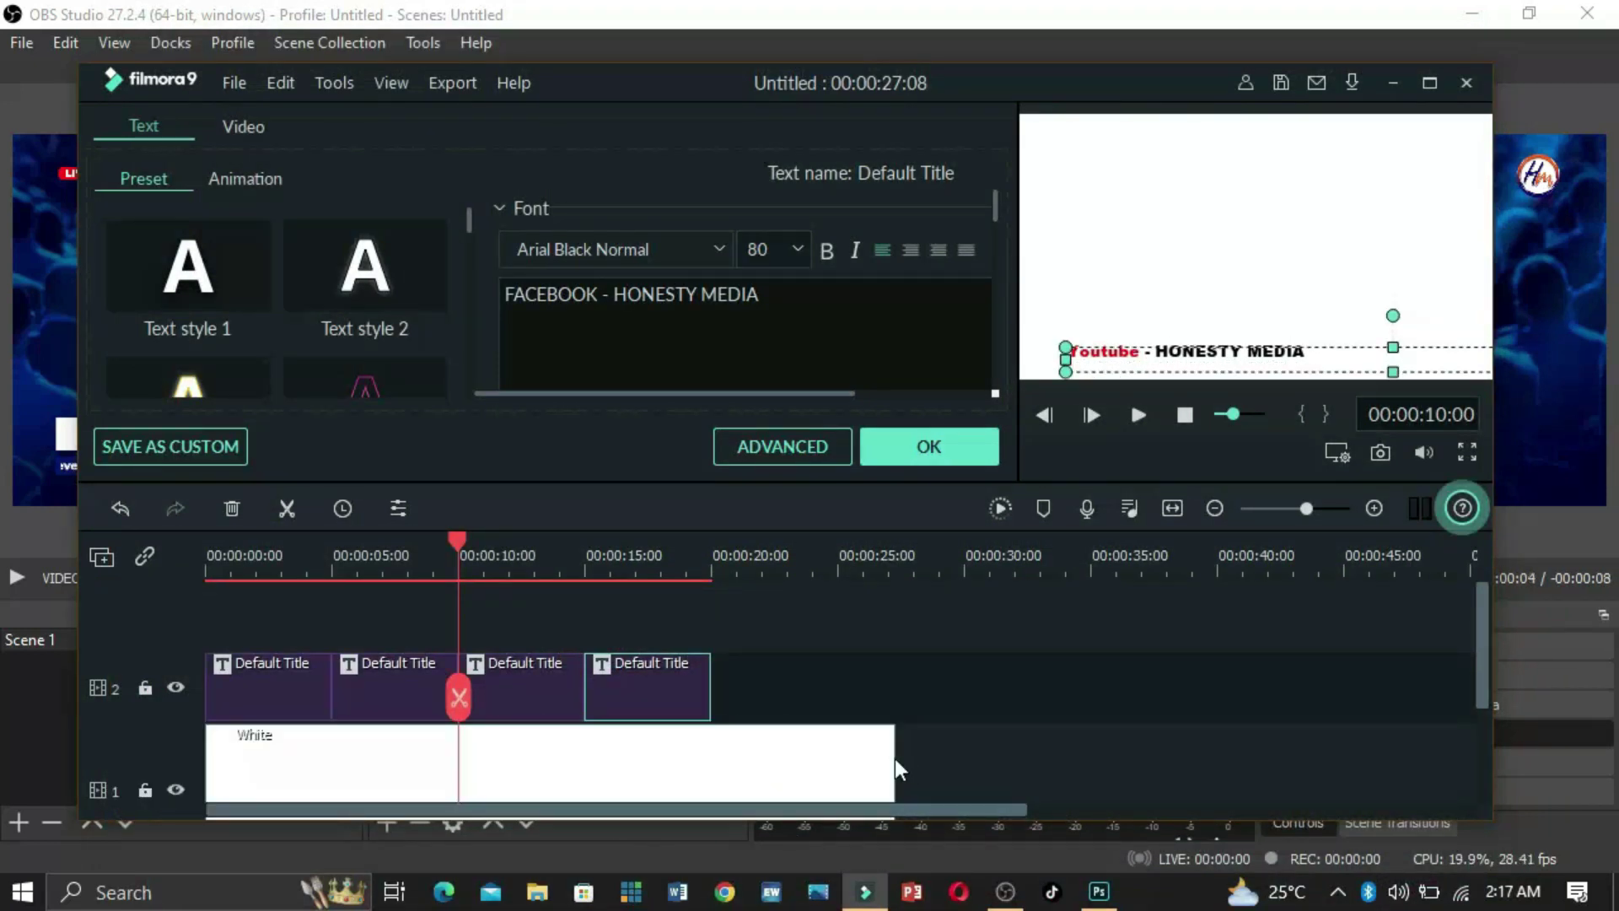
pyautogui.moveTo(895, 762); pyautogui.dragTo(711, 767)
pyautogui.press('space')
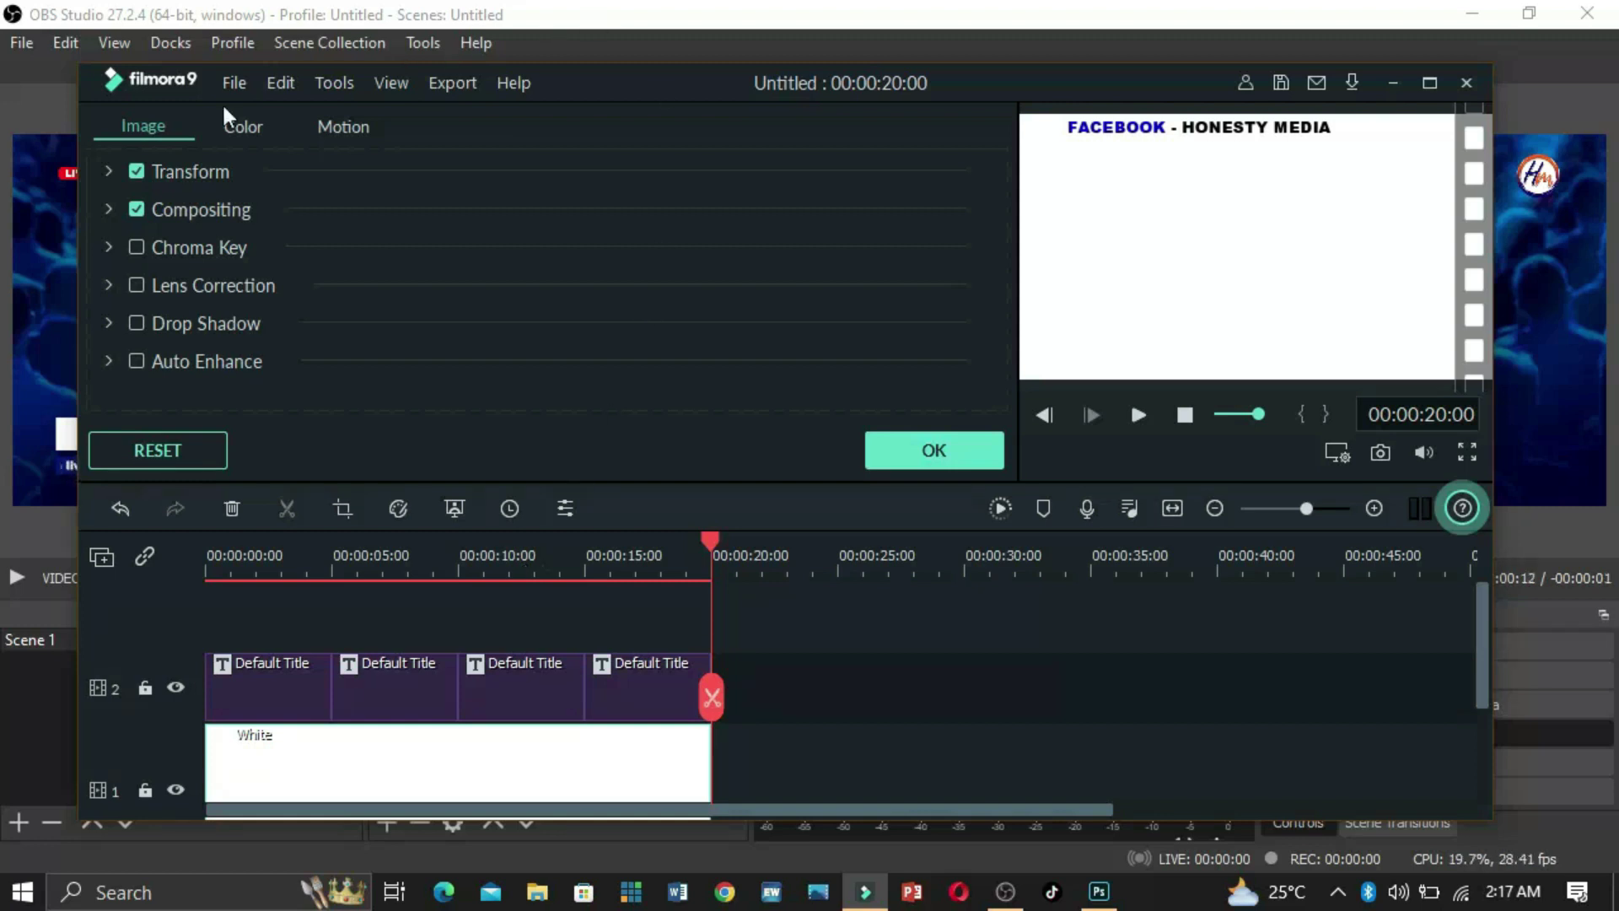
# Accept the White clip's settings and export the timeline as a local MP4 named "VERT SCROll" to E:/LOST.DIR
pyautogui.click(898, 450)
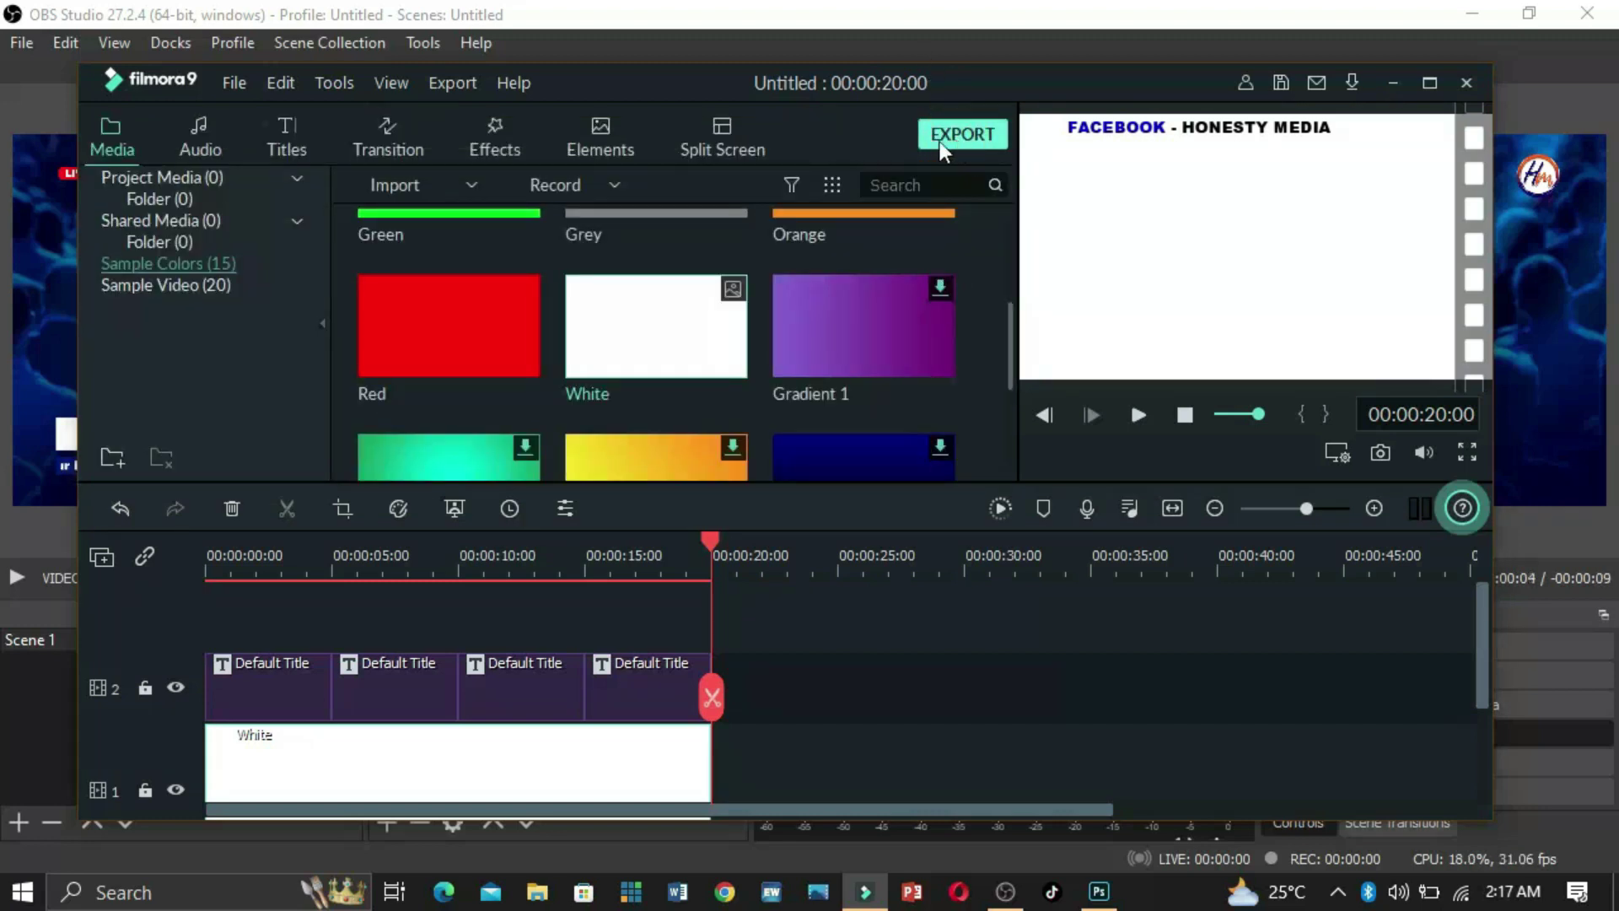
pyautogui.hotkey('ctrl', 'e')
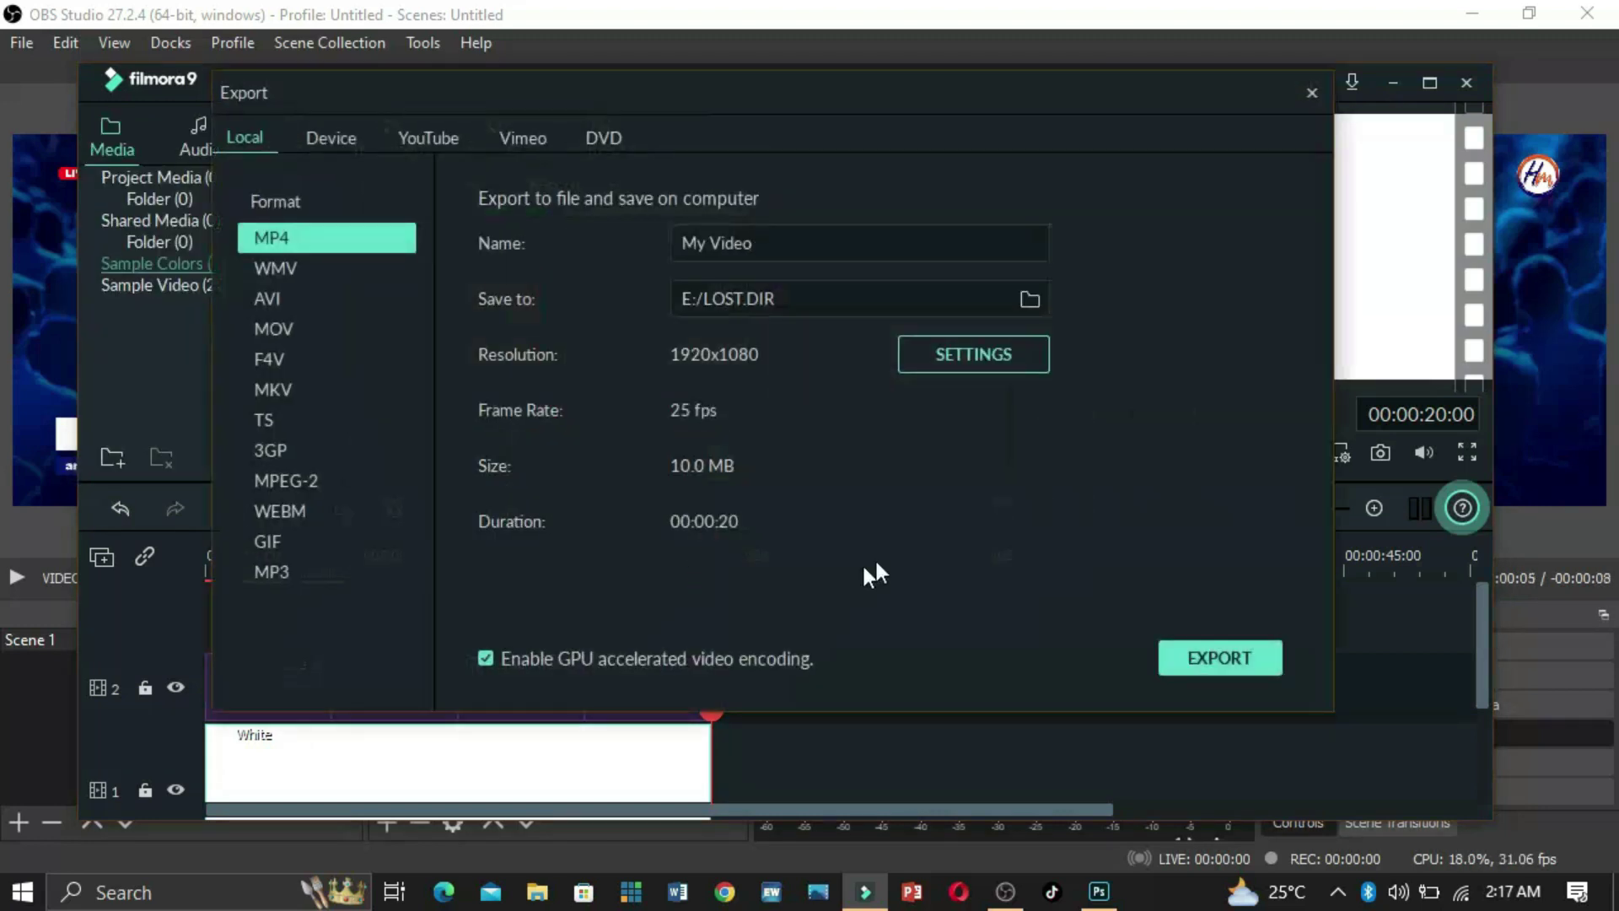
pyautogui.click(766, 238)
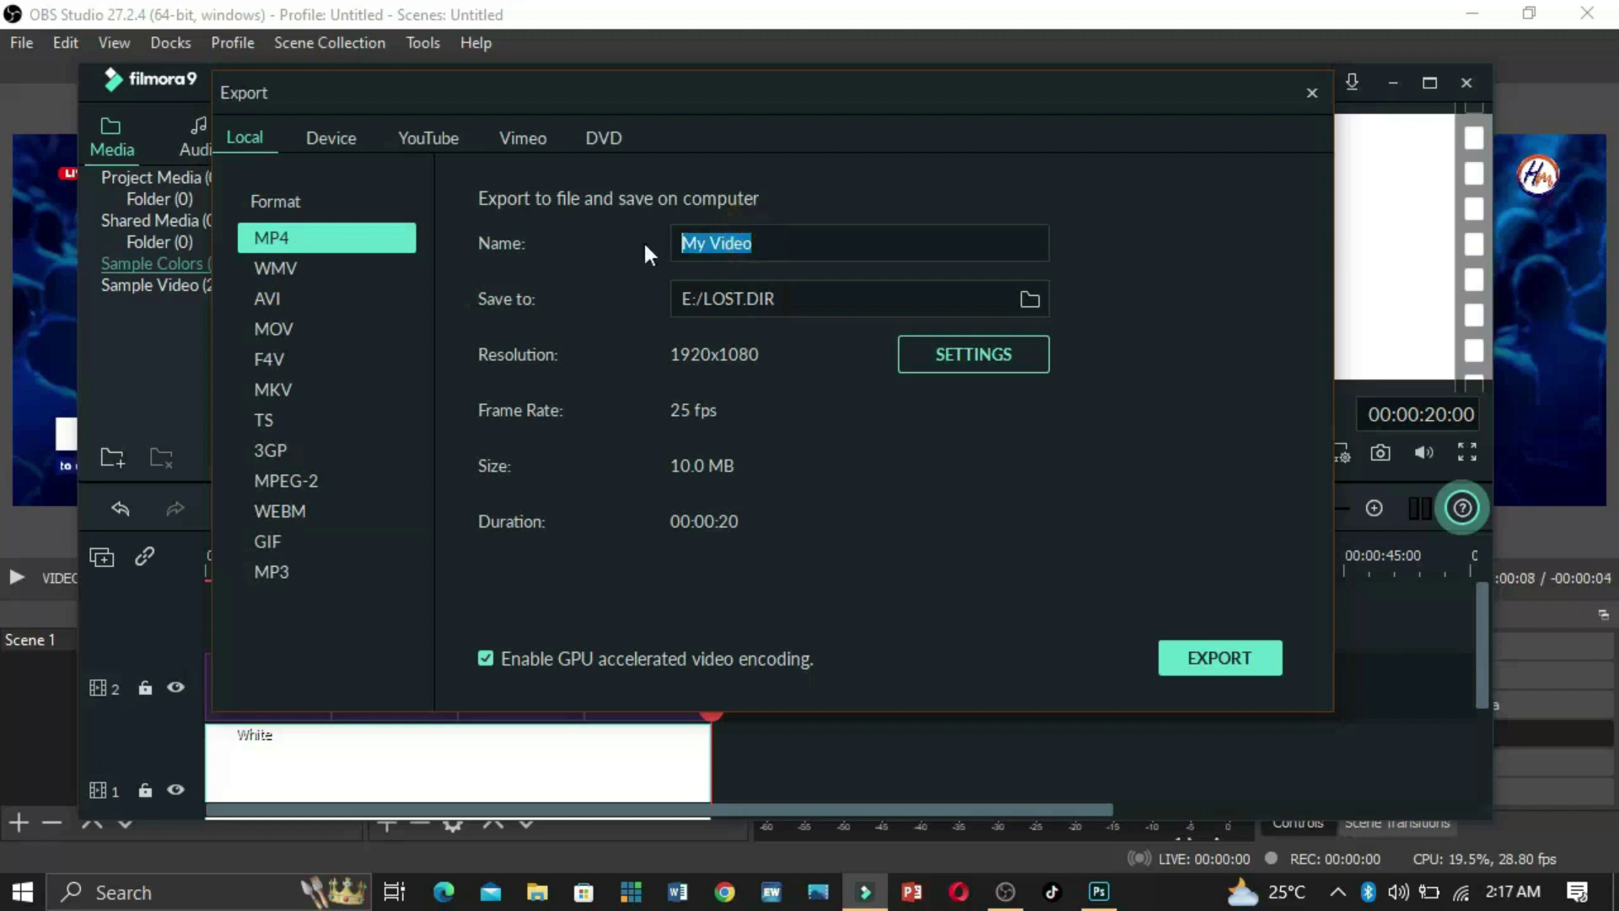
pyautogui.write('VERT ')
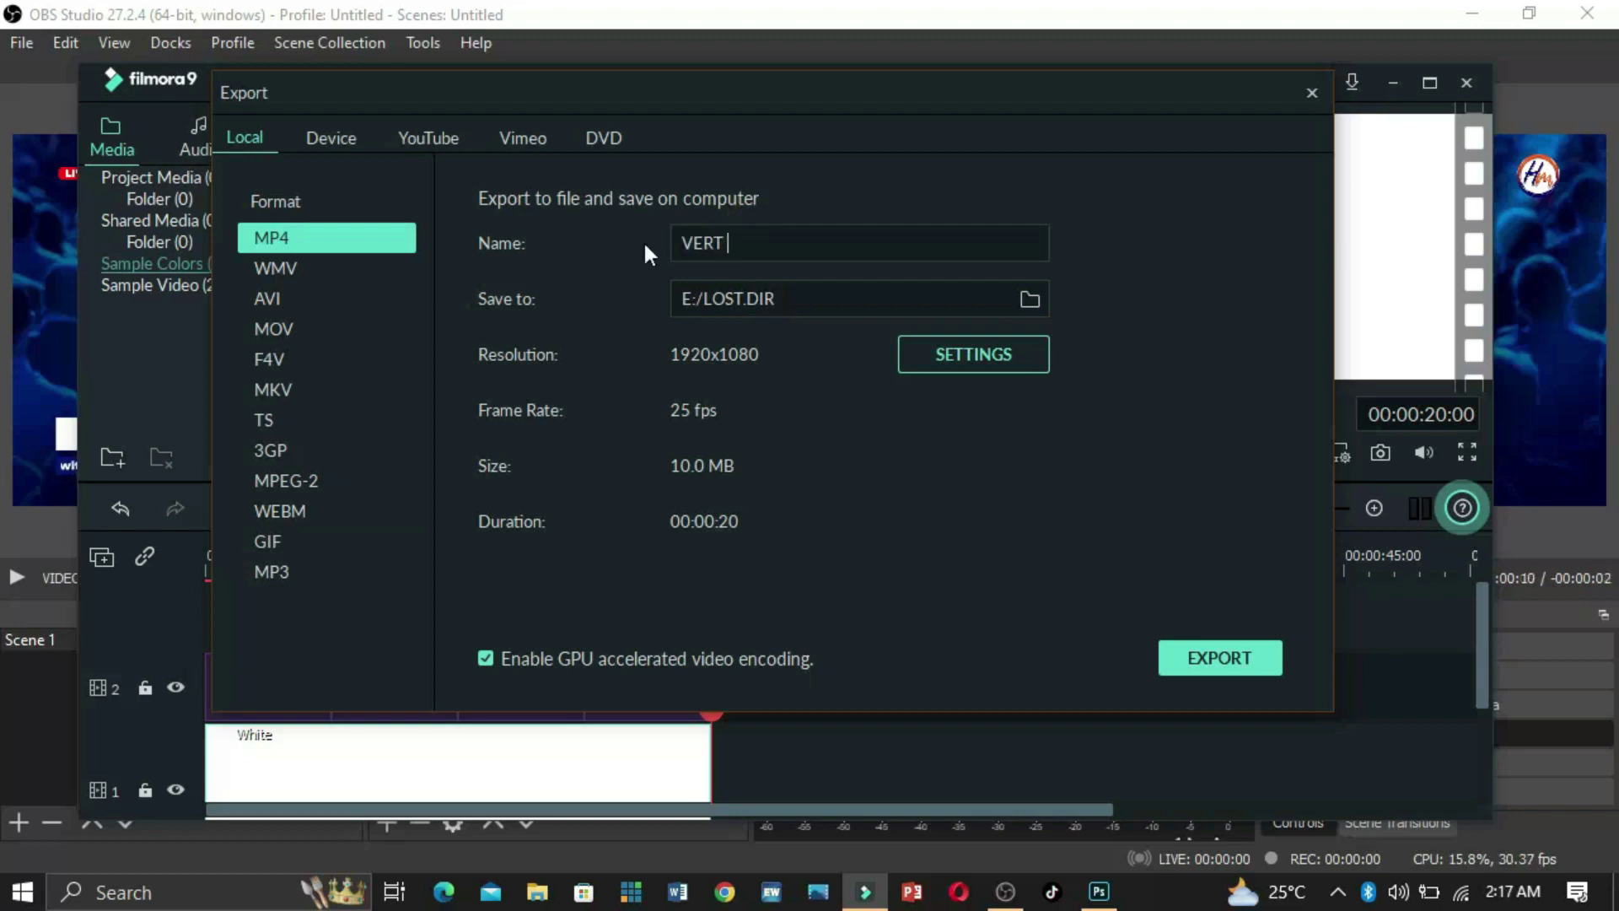
pyautogui.write('SCROO')
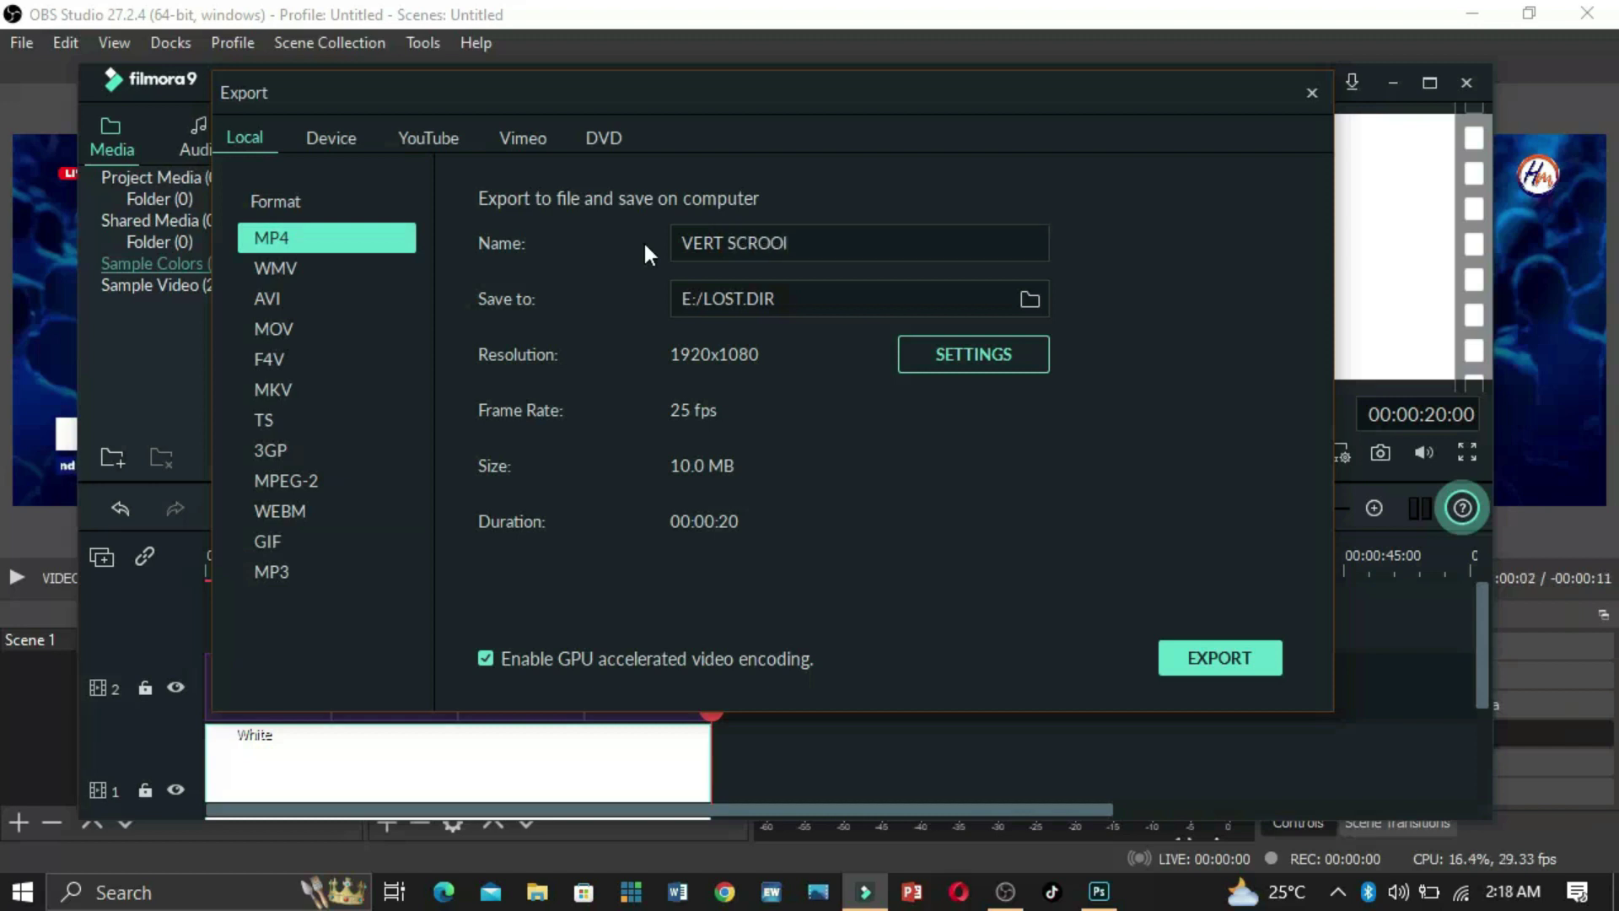
pyautogui.press('BackSpace')
pyautogui.write('ll')
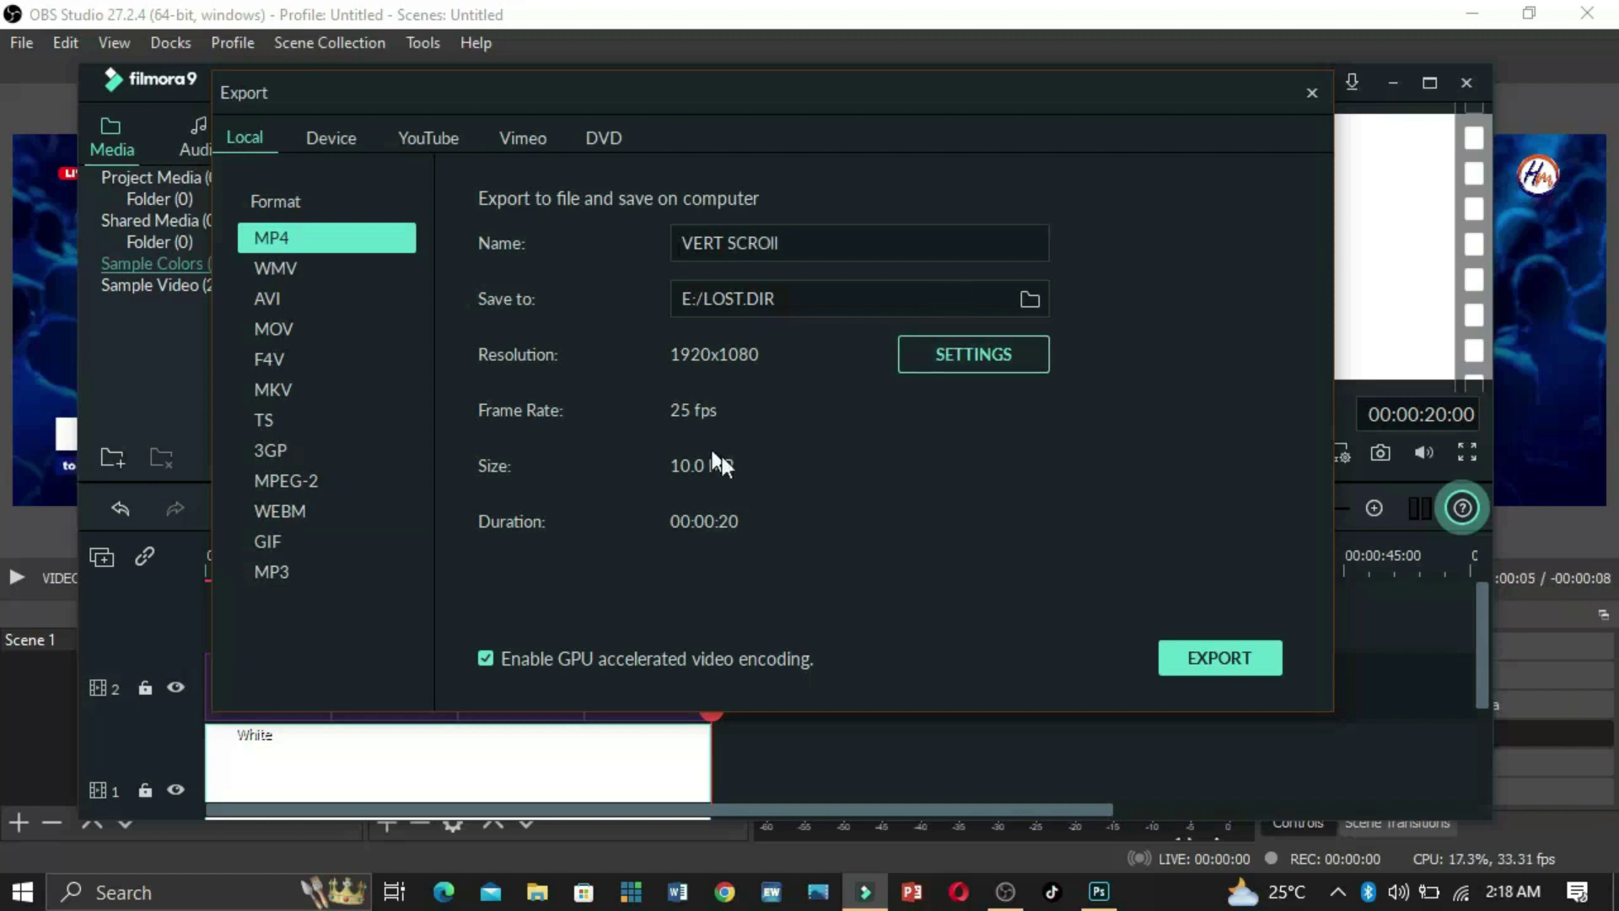
pyautogui.click(1213, 656)
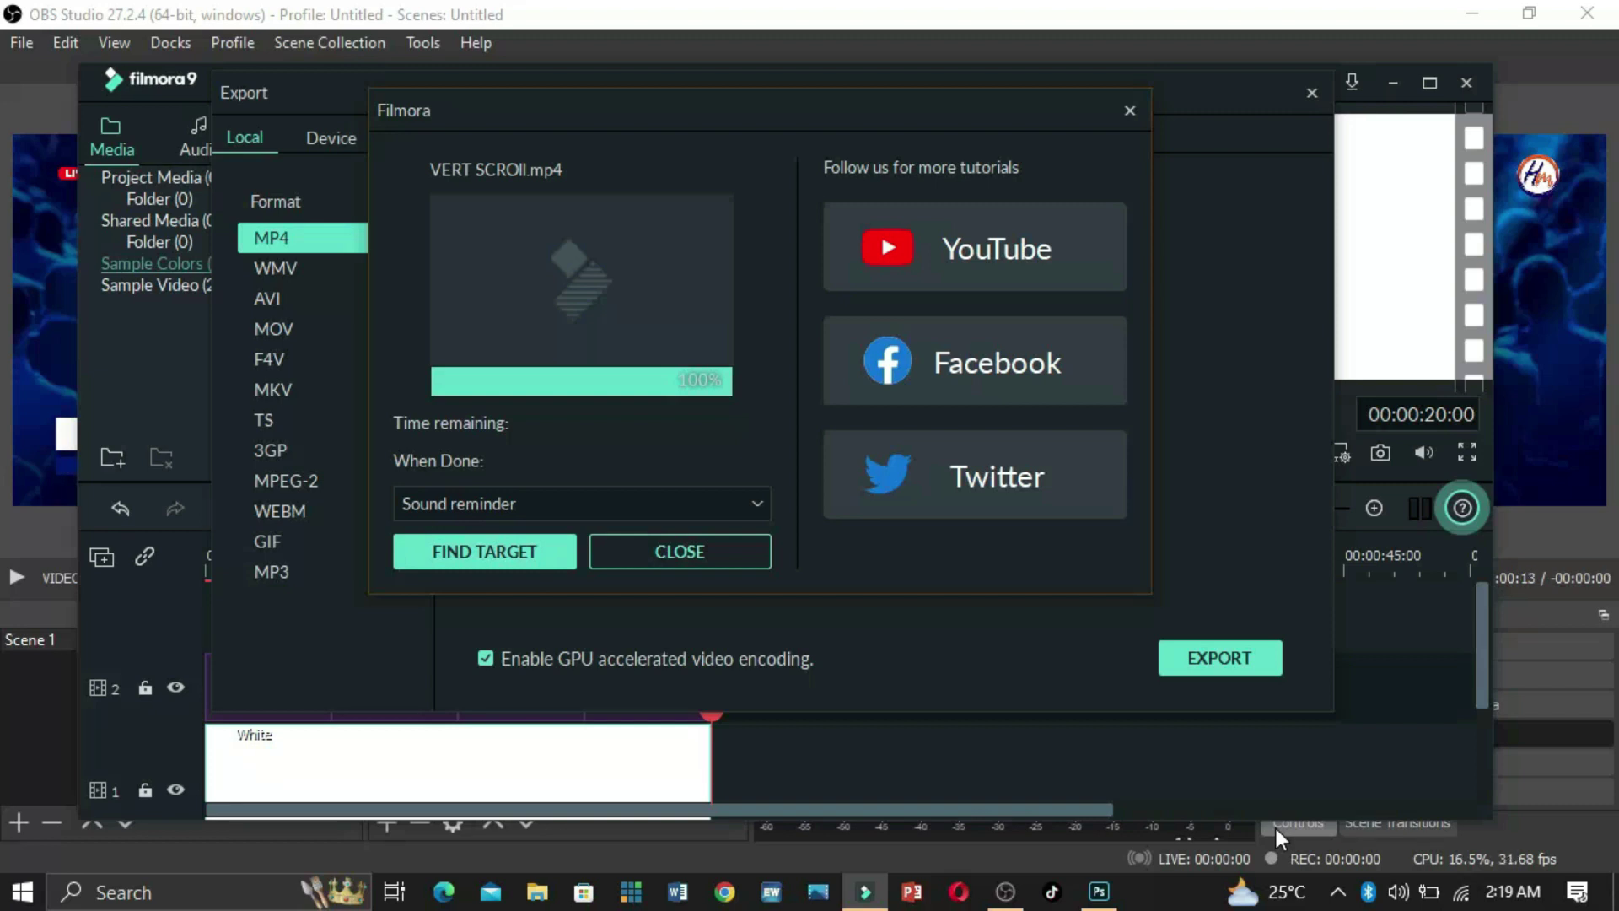
# Close the finished export windows and minimise Filmora9 to return to OBS Studio
pyautogui.click(1312, 93)
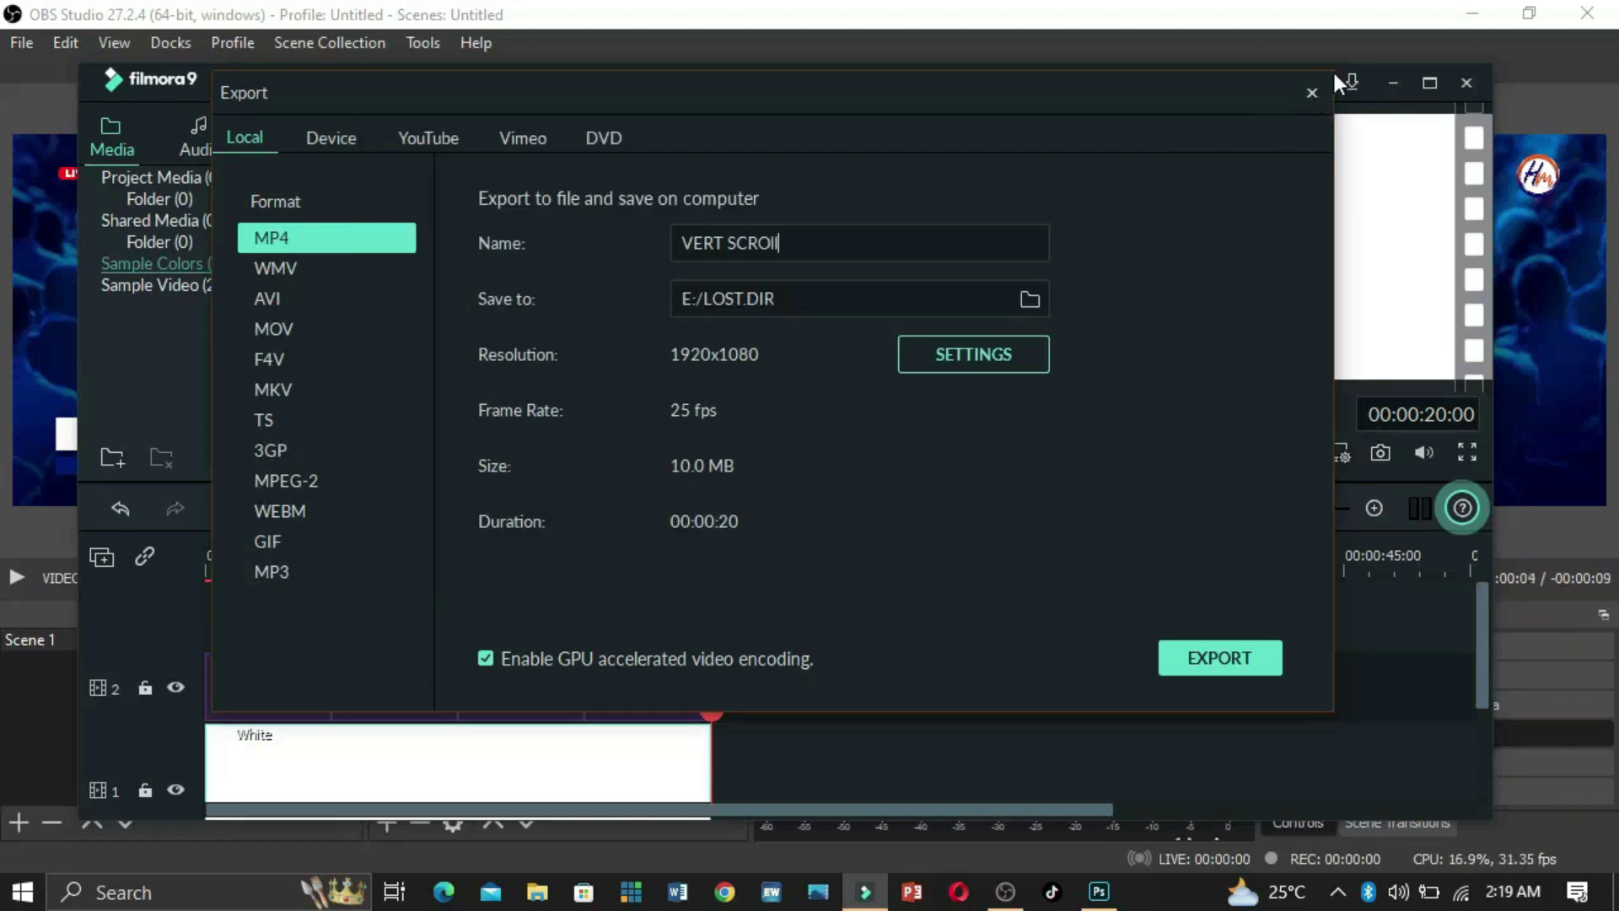
pyautogui.click(1312, 93)
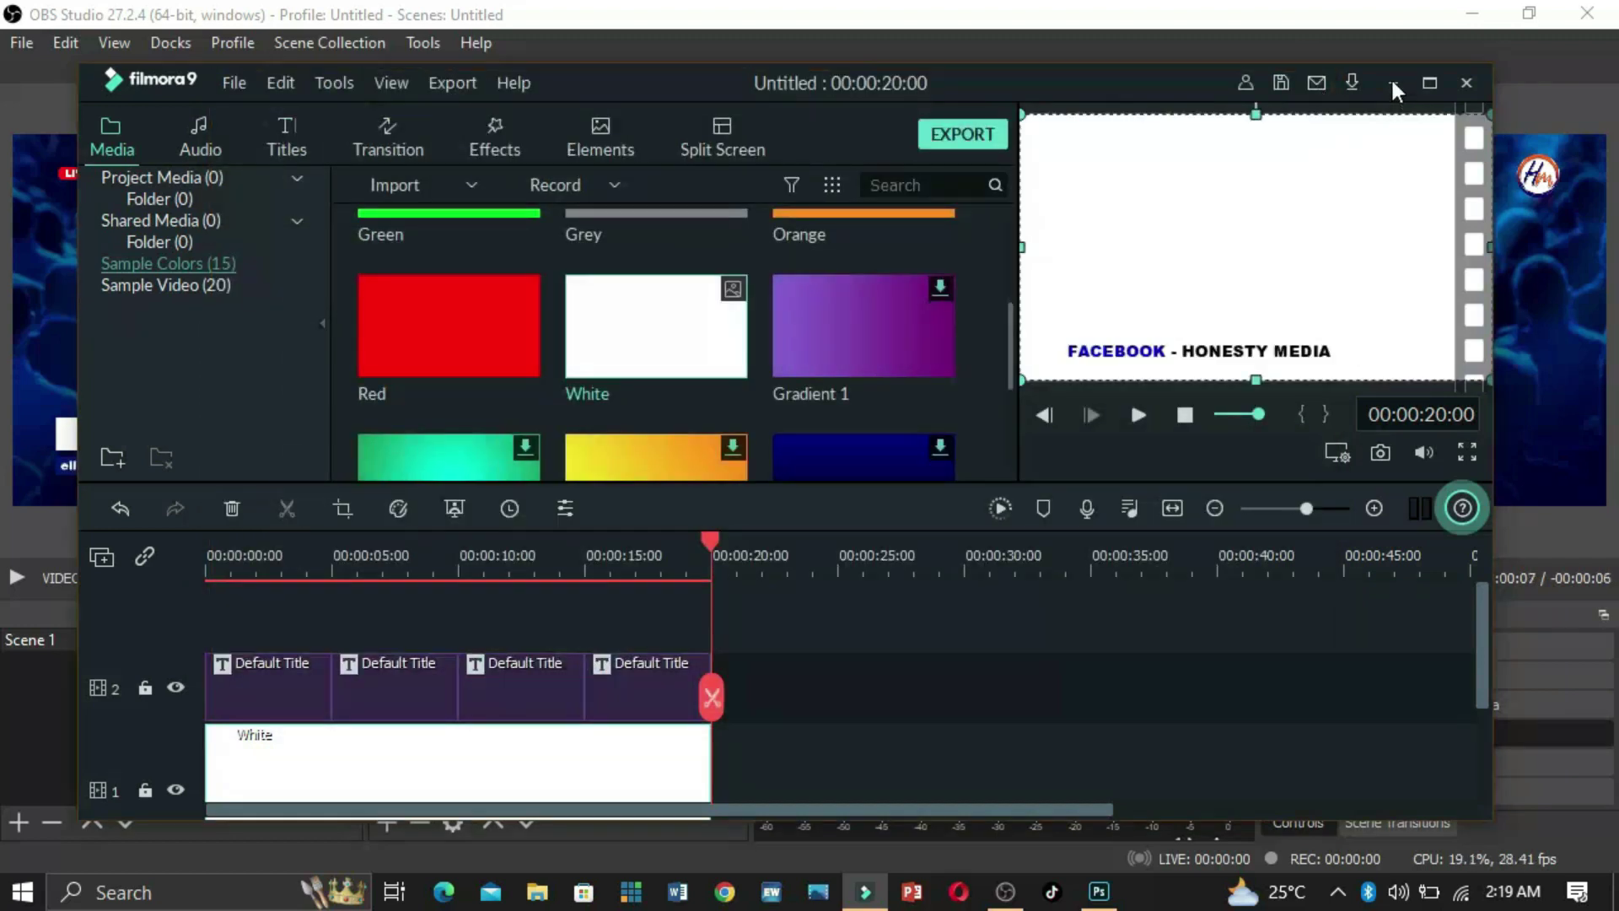
pyautogui.click(1393, 84)
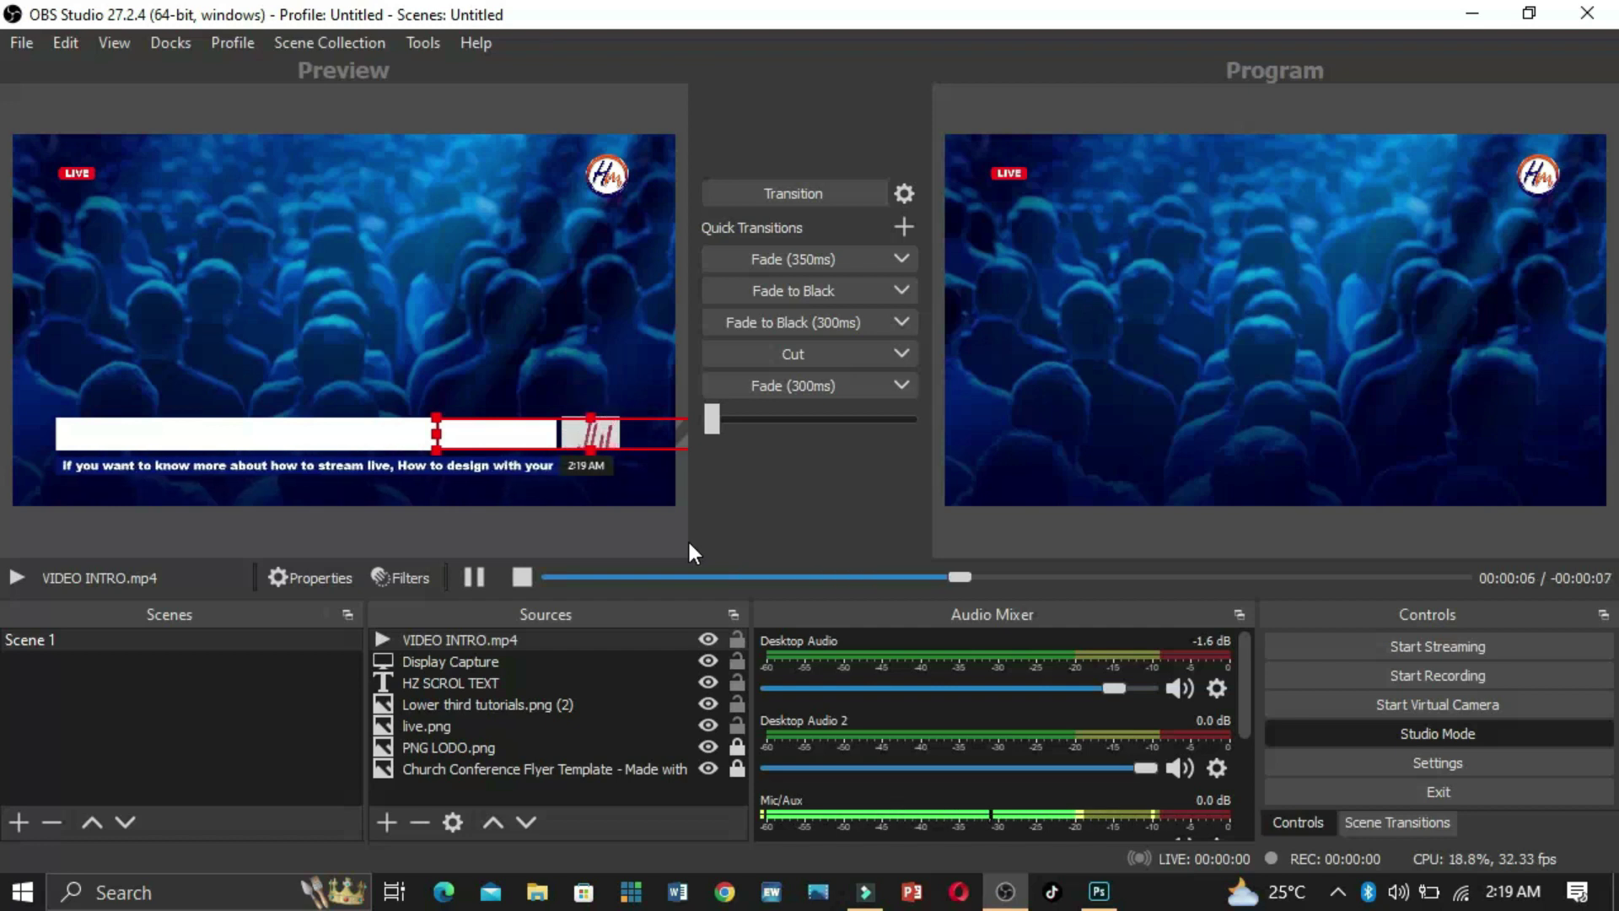
# Add the VERT SCROll video from the LOST.DIR folder on USB Drive (E:) to the OBS scene through File Explorer
pyautogui.click(537, 892)
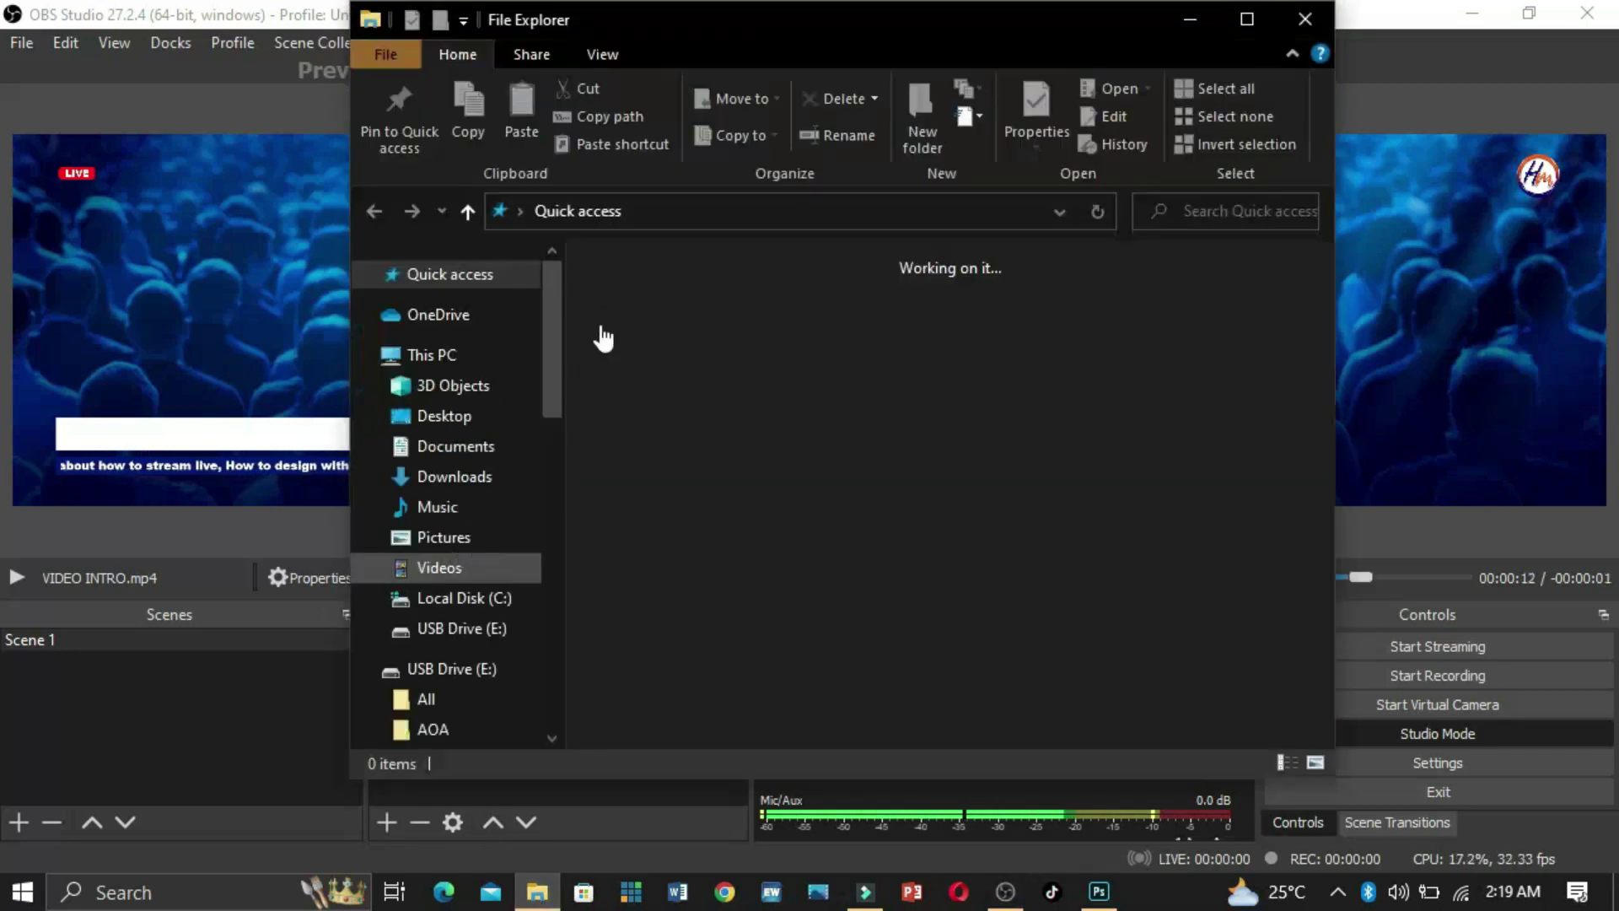
pyautogui.moveTo(547, 322); pyautogui.dragTo(548, 518)
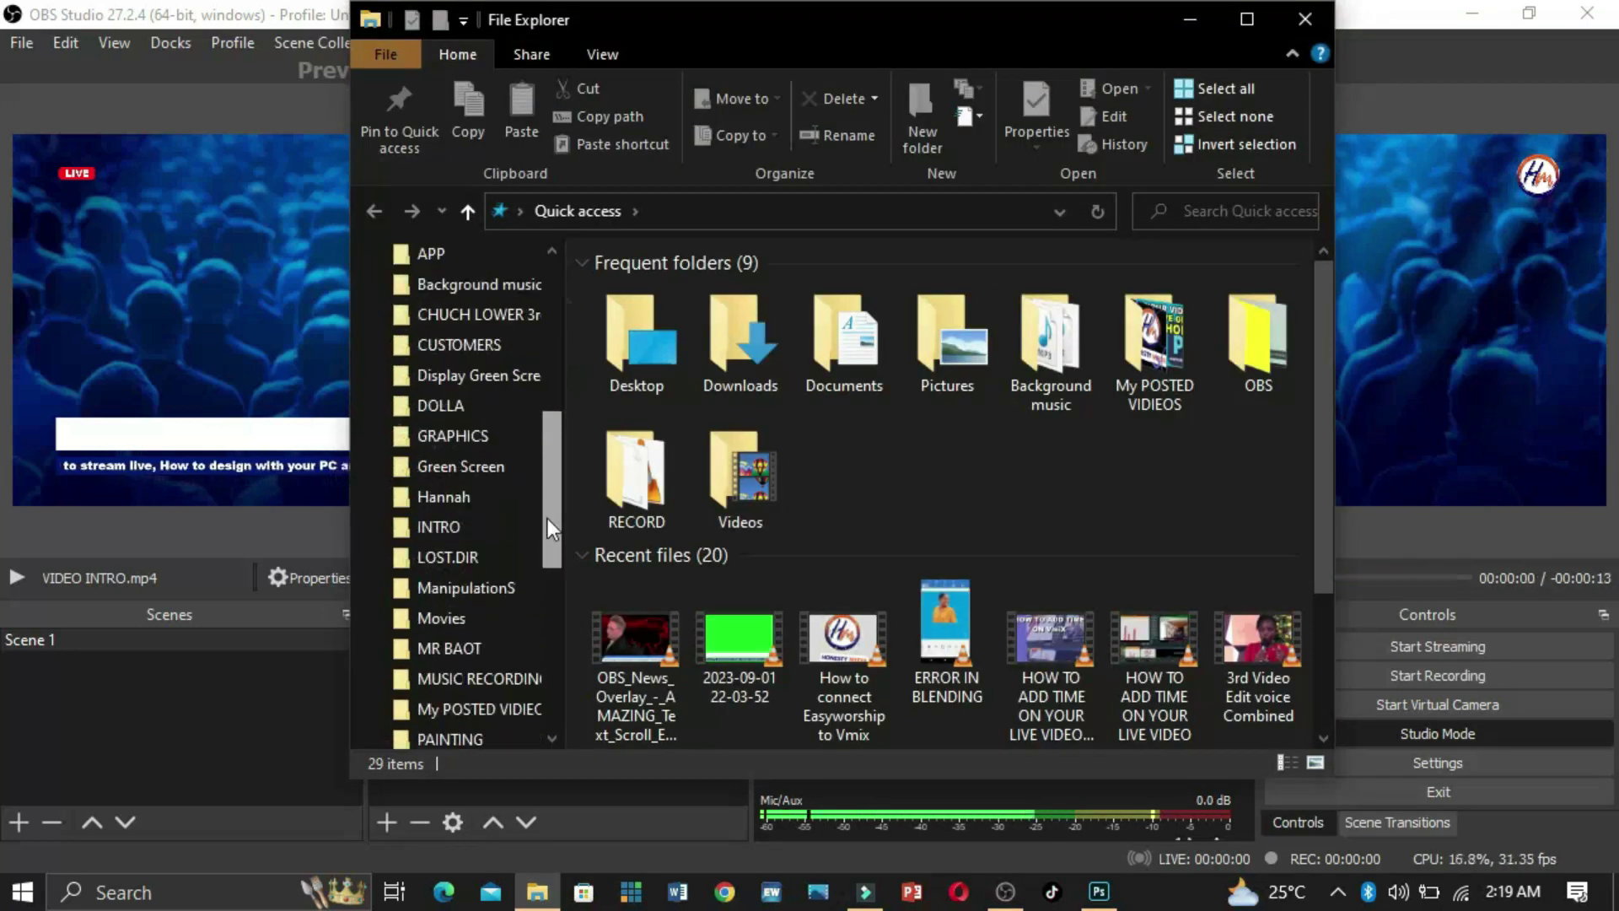
pyautogui.click(462, 466)
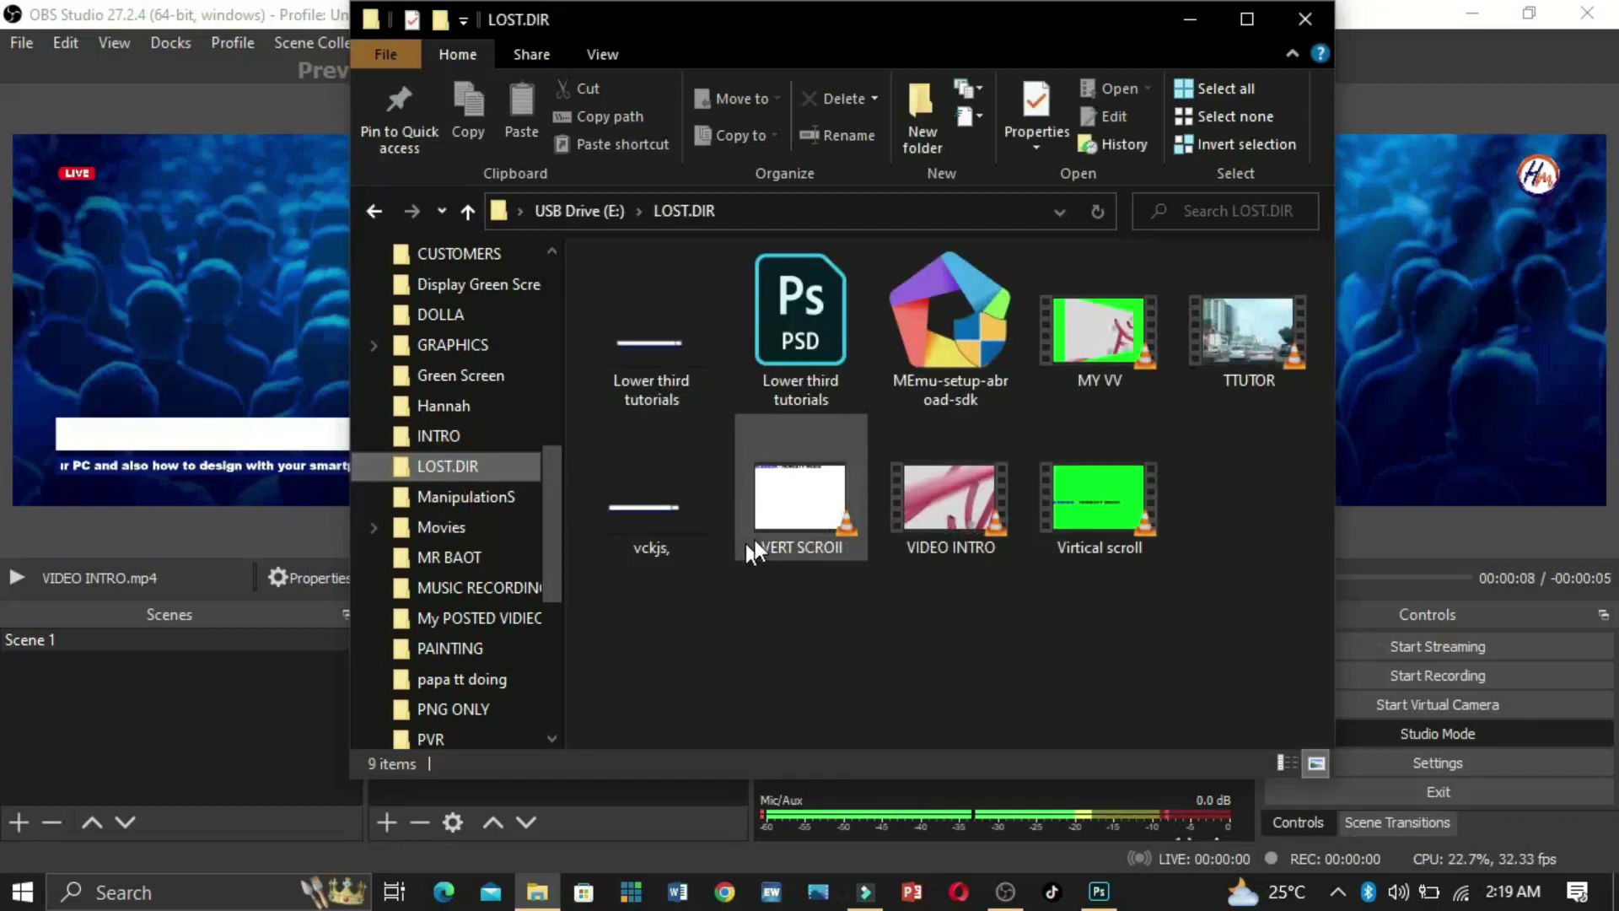
pyautogui.click(801, 494)
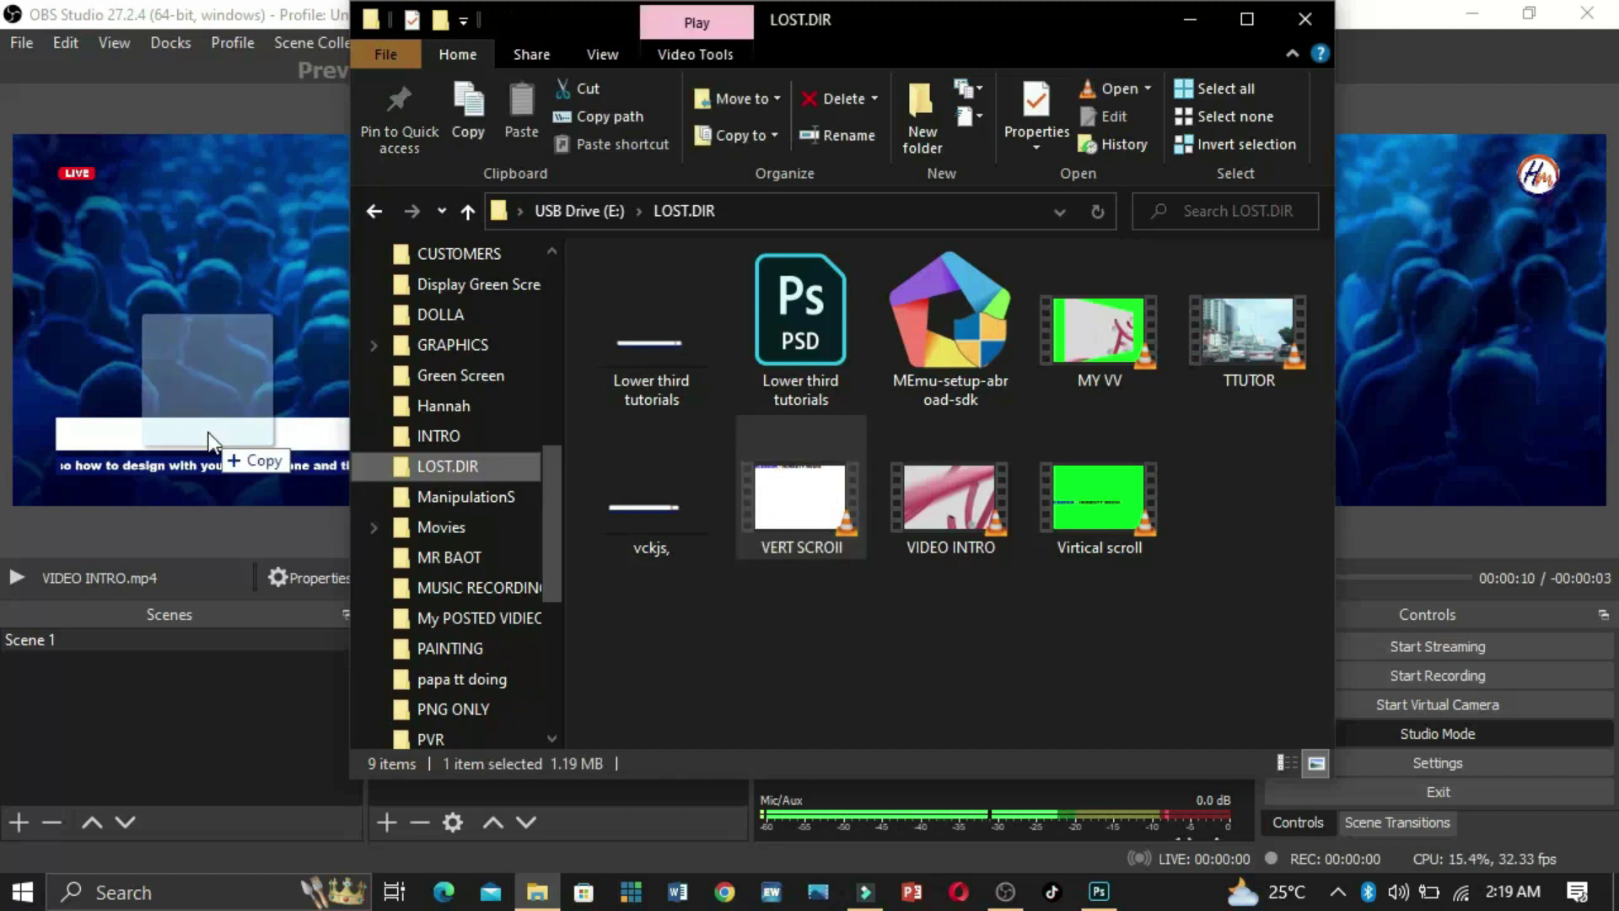
pyautogui.click(297, 103)
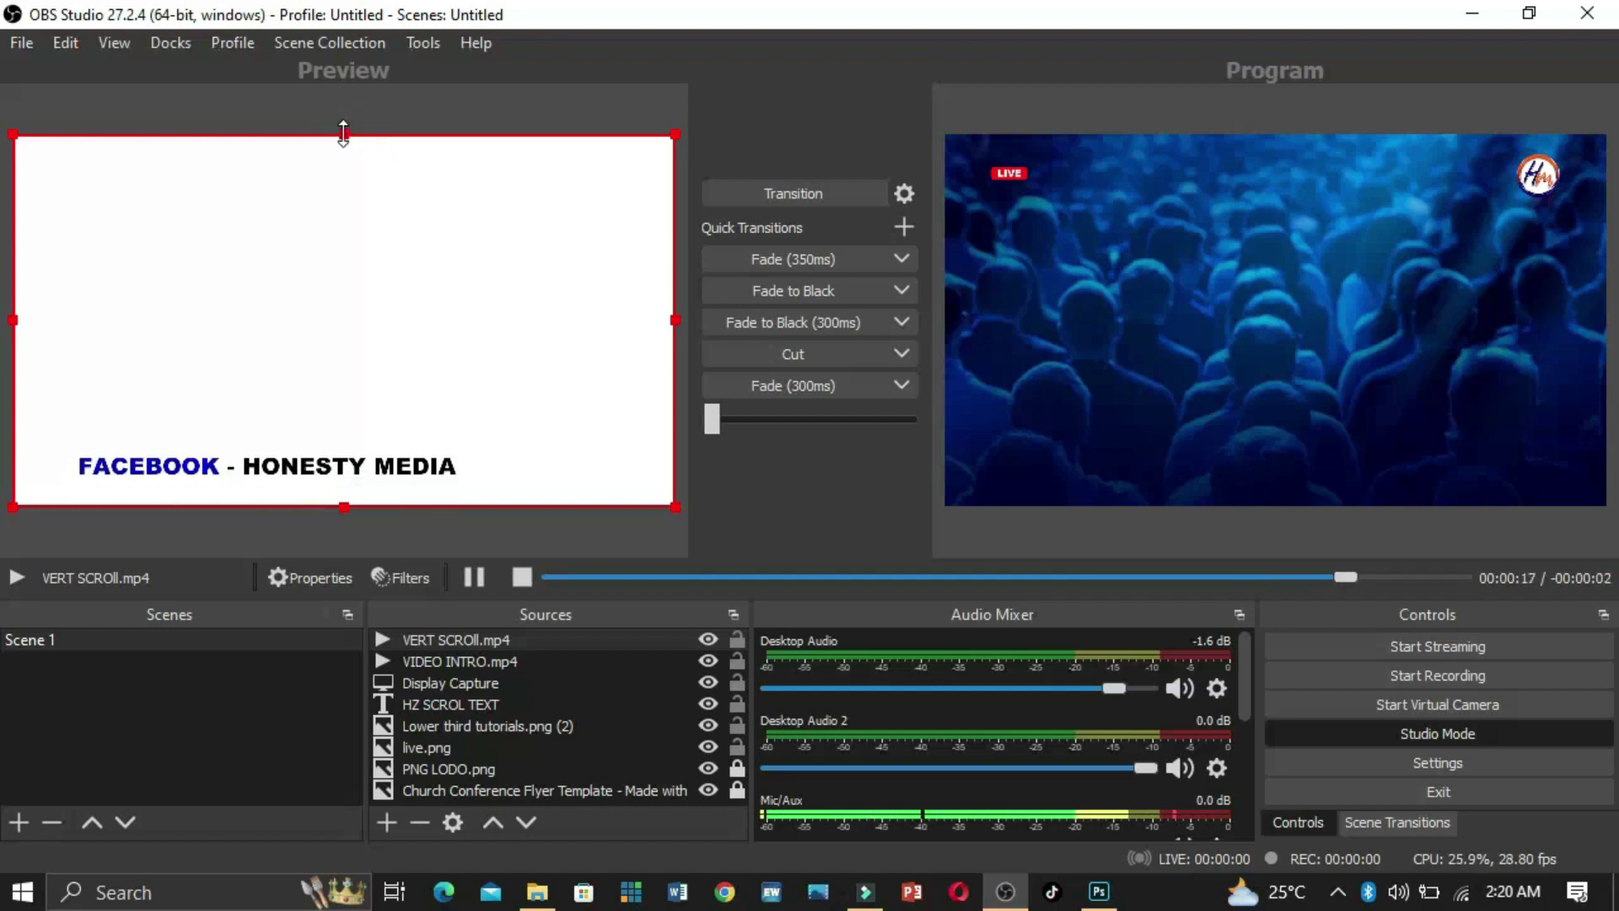
# Crop the top of the VERT SCROll.mp4 source in the preview and enable Loop in its properties
pyautogui.moveTo(344, 137); pyautogui.dragTo(317, 394)
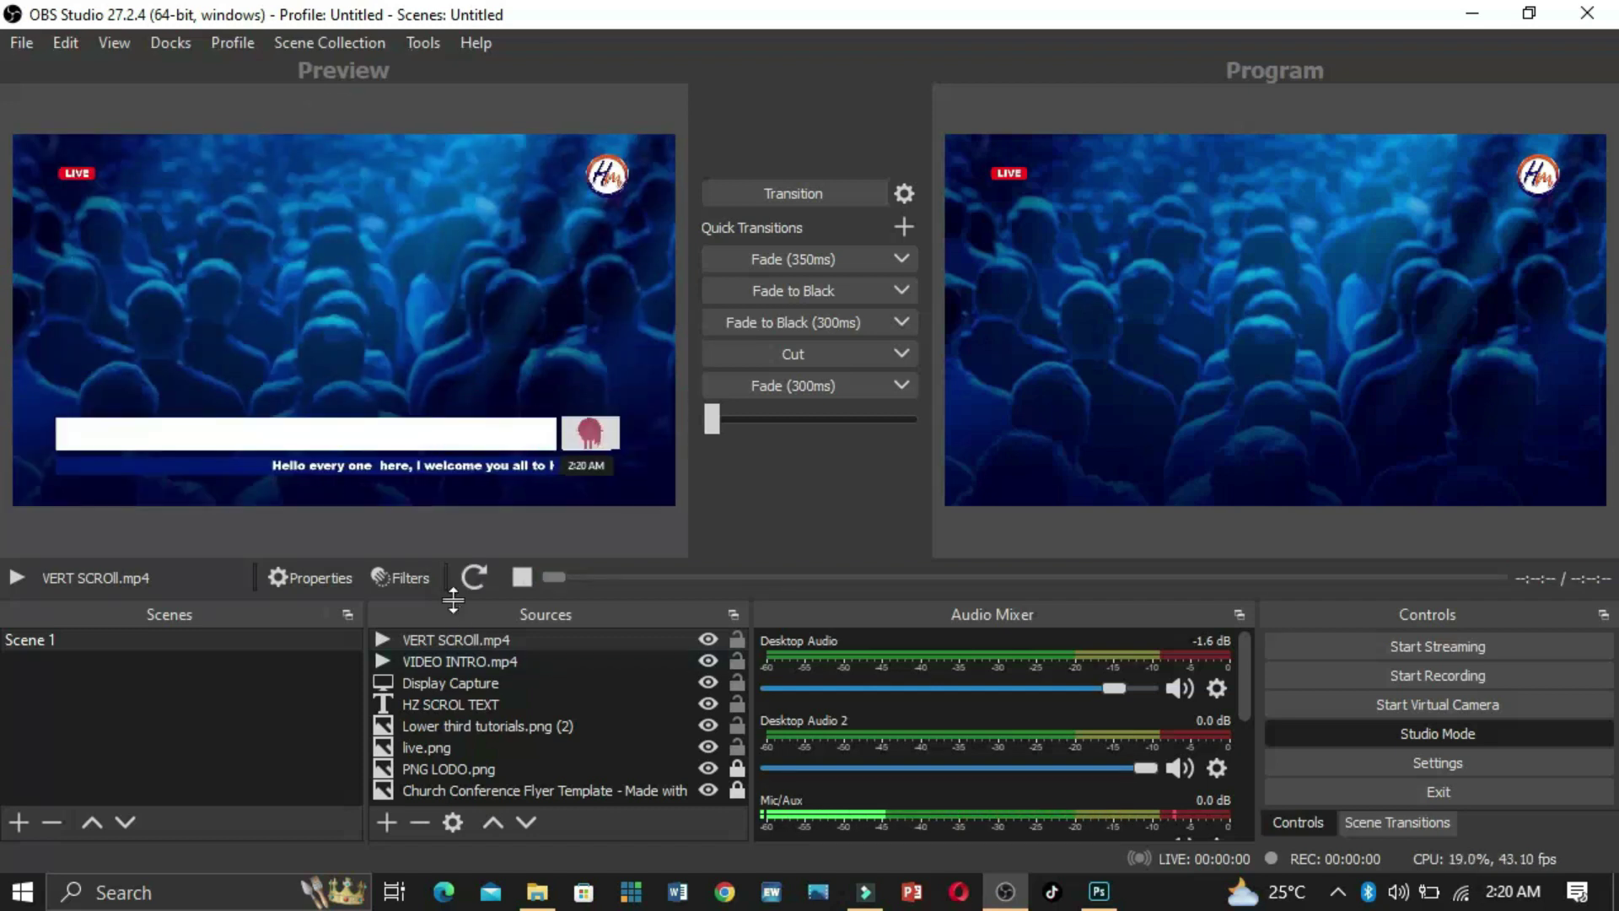
pyautogui.doubleClick(498, 638)
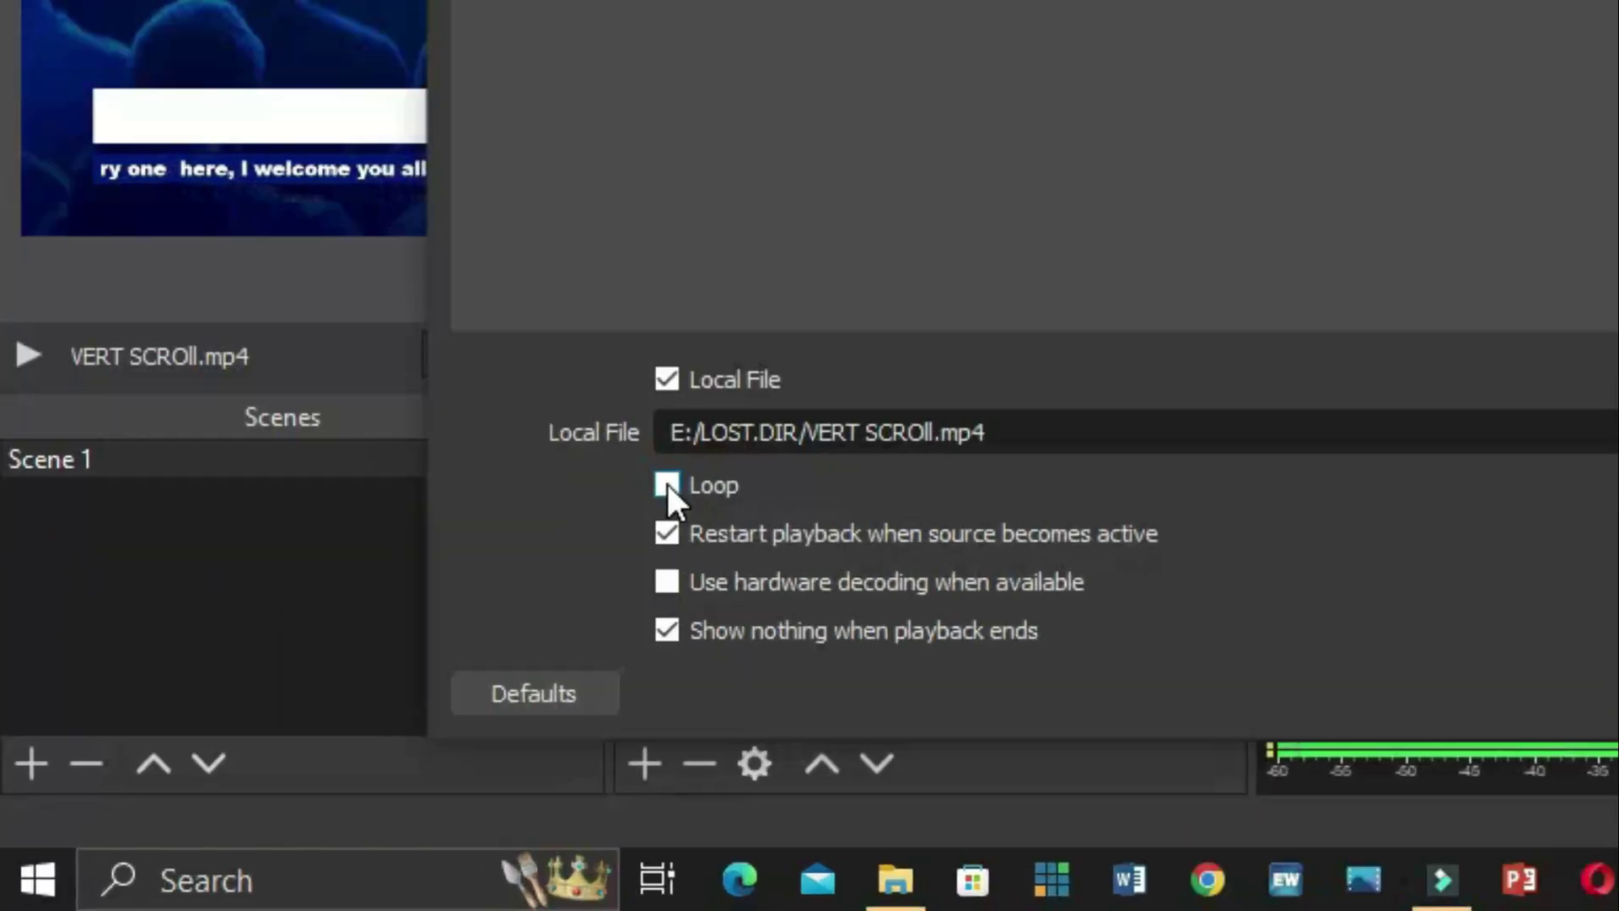
pyautogui.click(400, 655)
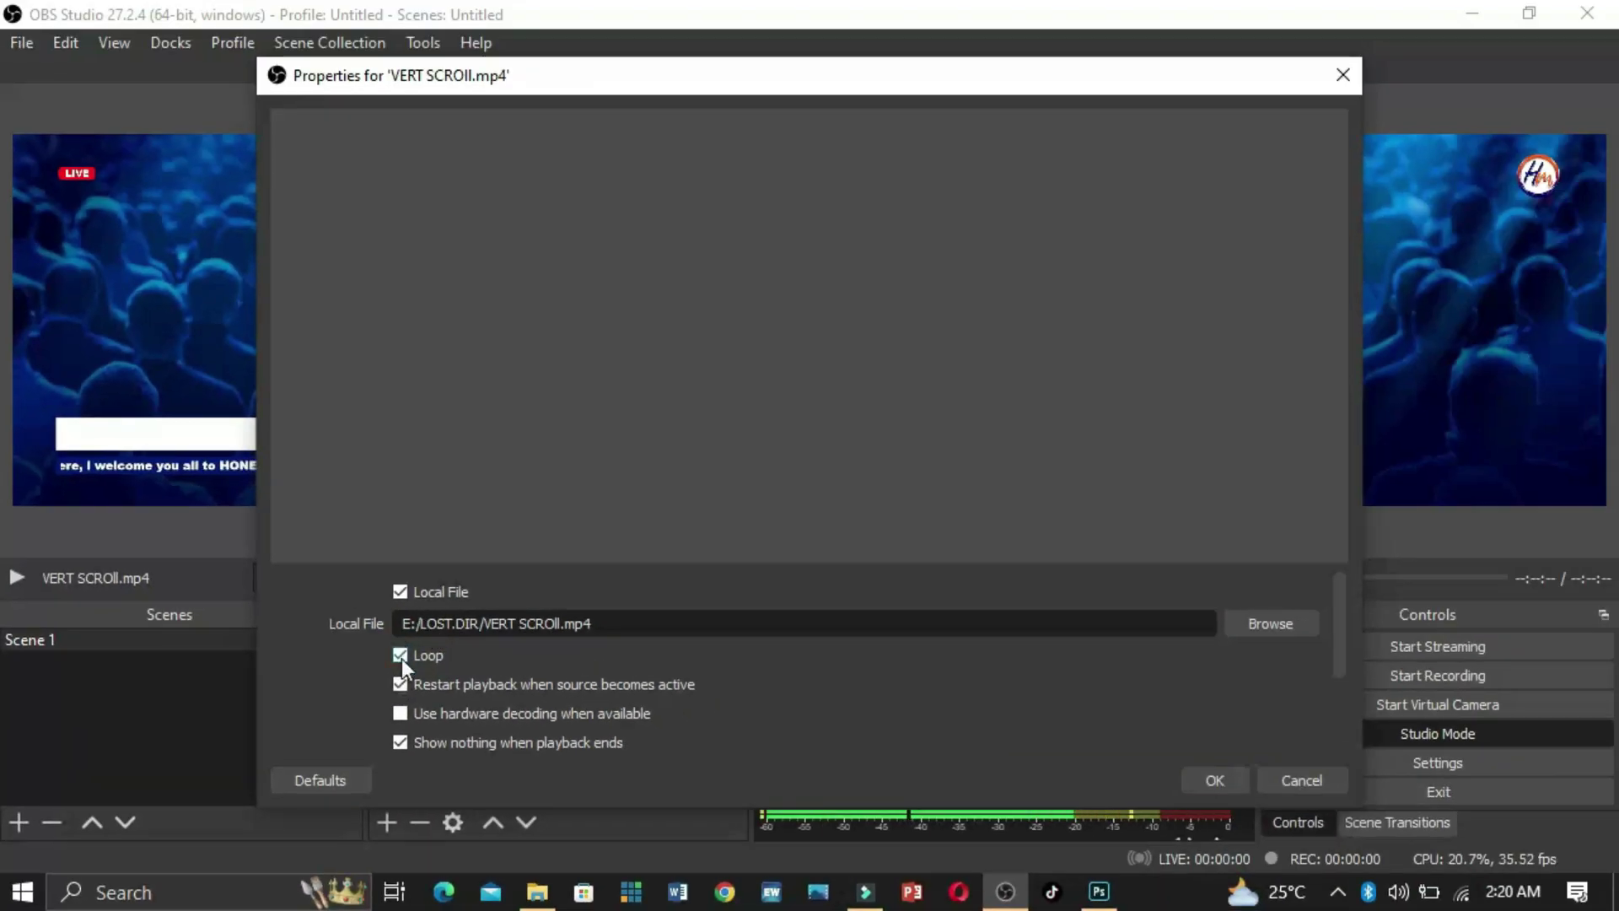
pyautogui.click(1213, 781)
# Move the VERT SCROll.mp4 clip above the lower third and crop its top and bottom edges to a thin strip around the title line
pyautogui.moveTo(272, 382); pyautogui.dragTo(273, 263)
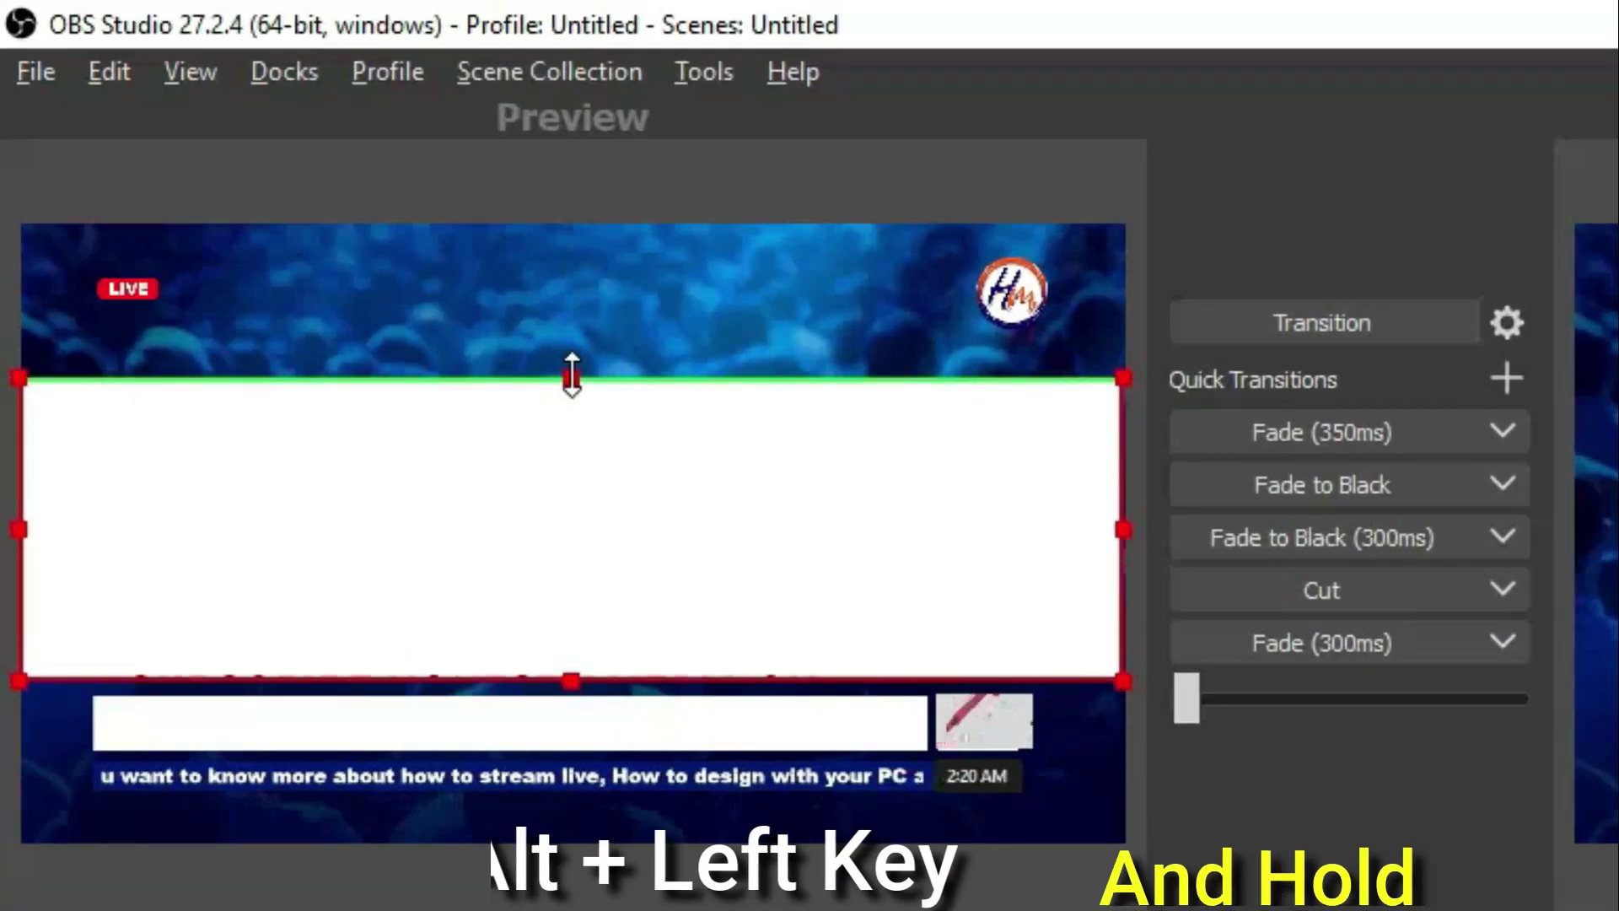
pyautogui.moveTo(572, 376); pyautogui.dragTo(568, 581)
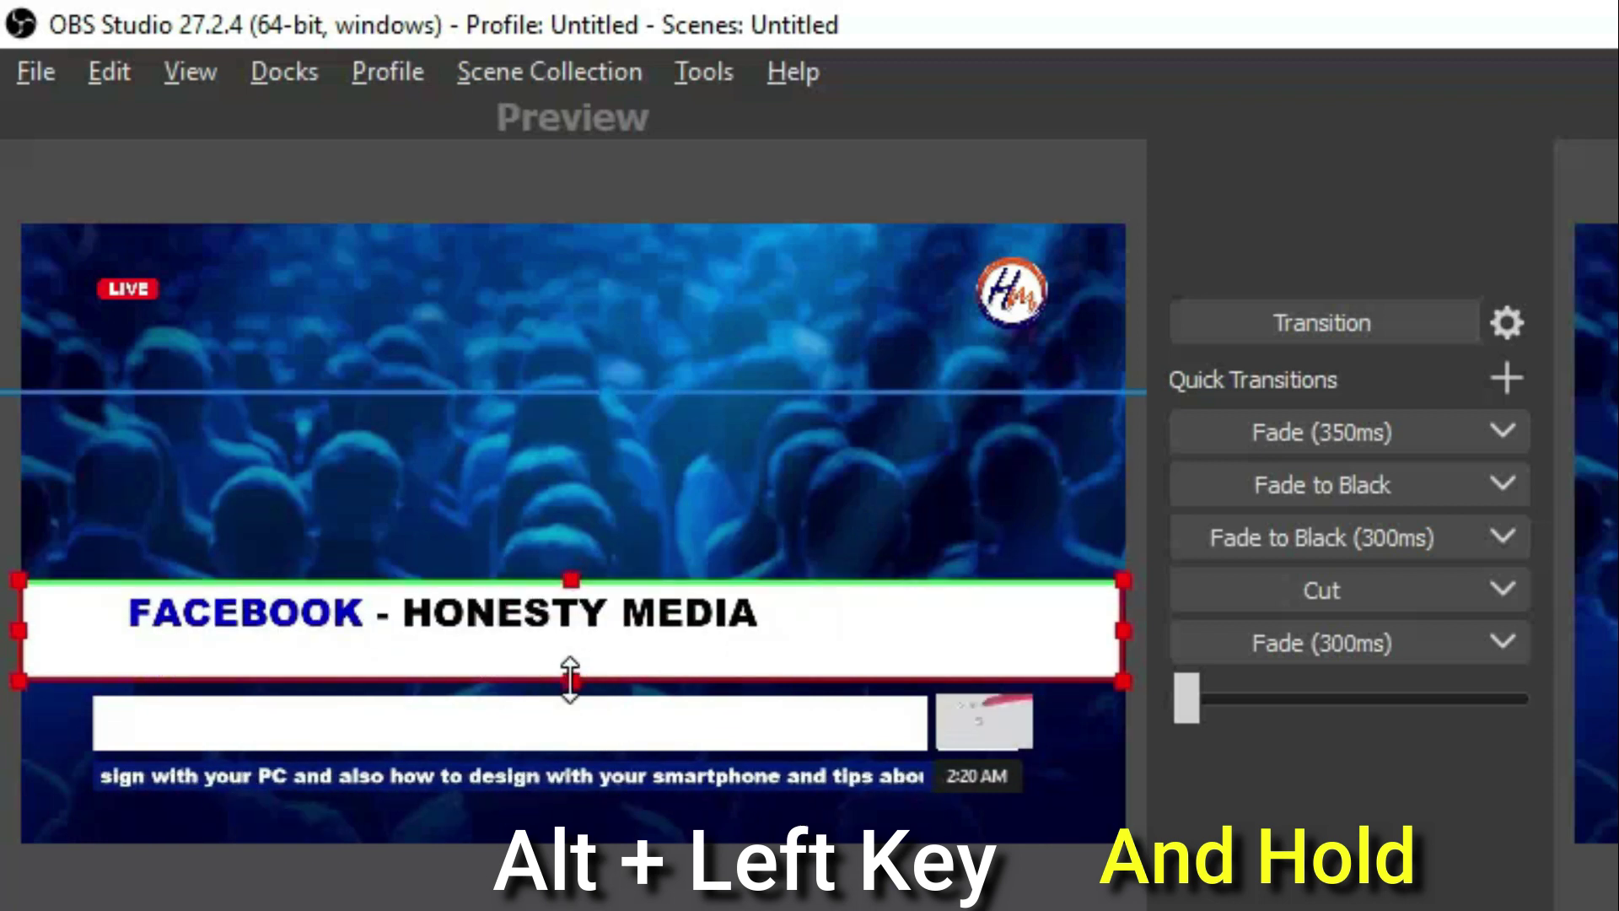
pyautogui.moveTo(570, 678); pyautogui.dragTo(571, 646)
pyautogui.moveTo(570, 580)
pyautogui.mouseDown()
pyautogui.moveTo(567, 417)
pyautogui.moveTo(547, 577)
pyautogui.mouseUp()
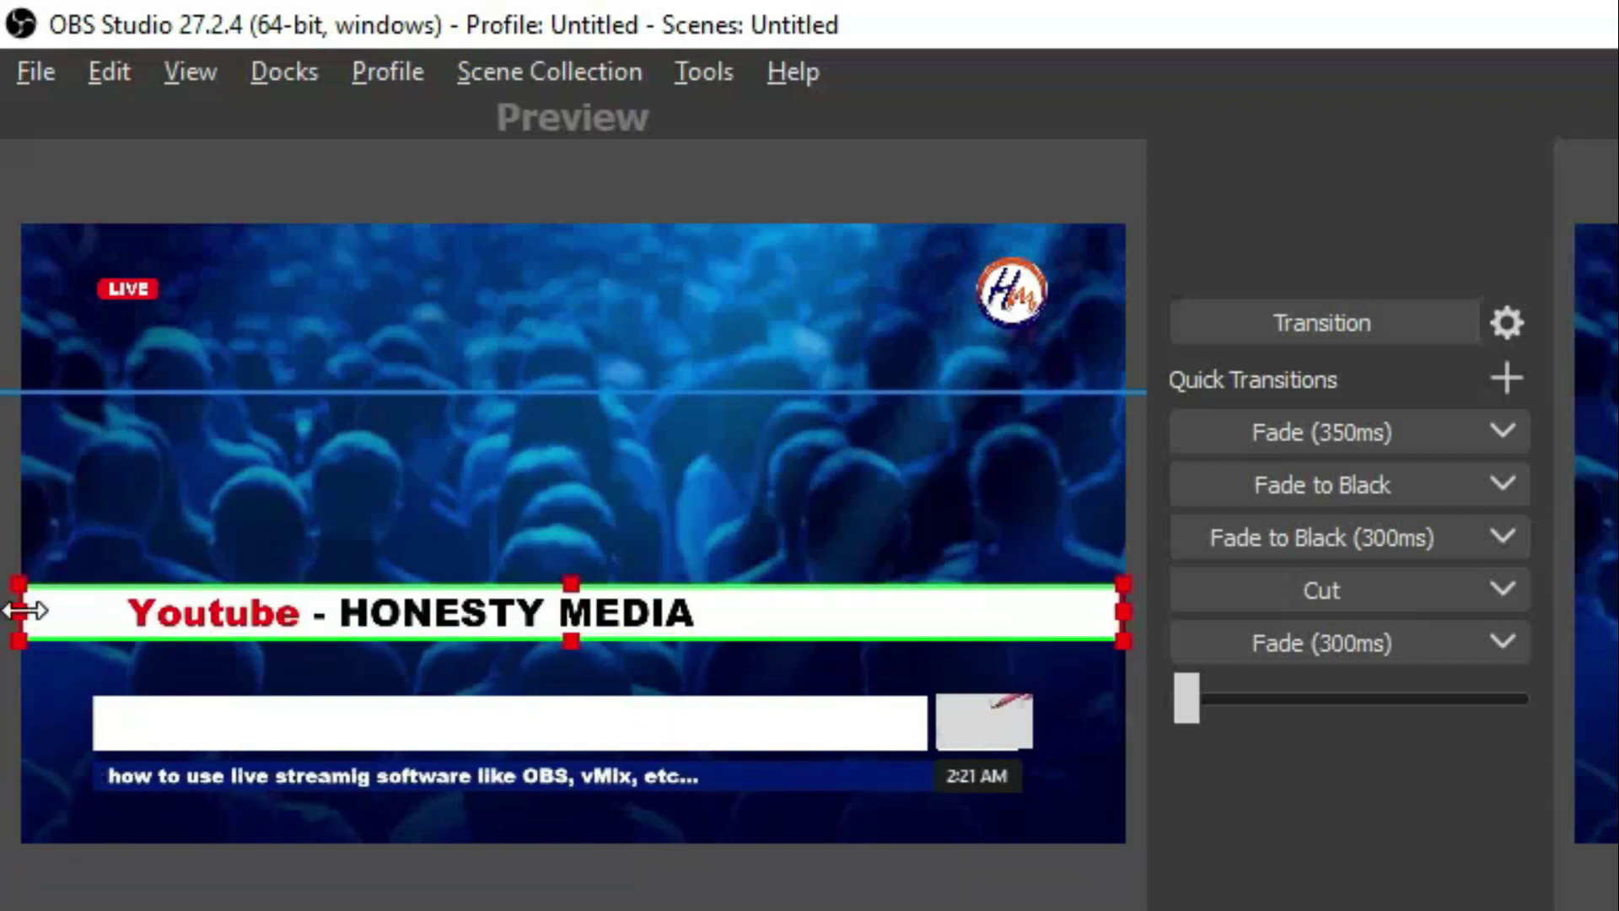
# Crop the left and right edges of the title strip close to the text and fit it onto the lower third's white bar
pyautogui.moveTo(25, 611); pyautogui.dragTo(120, 611)
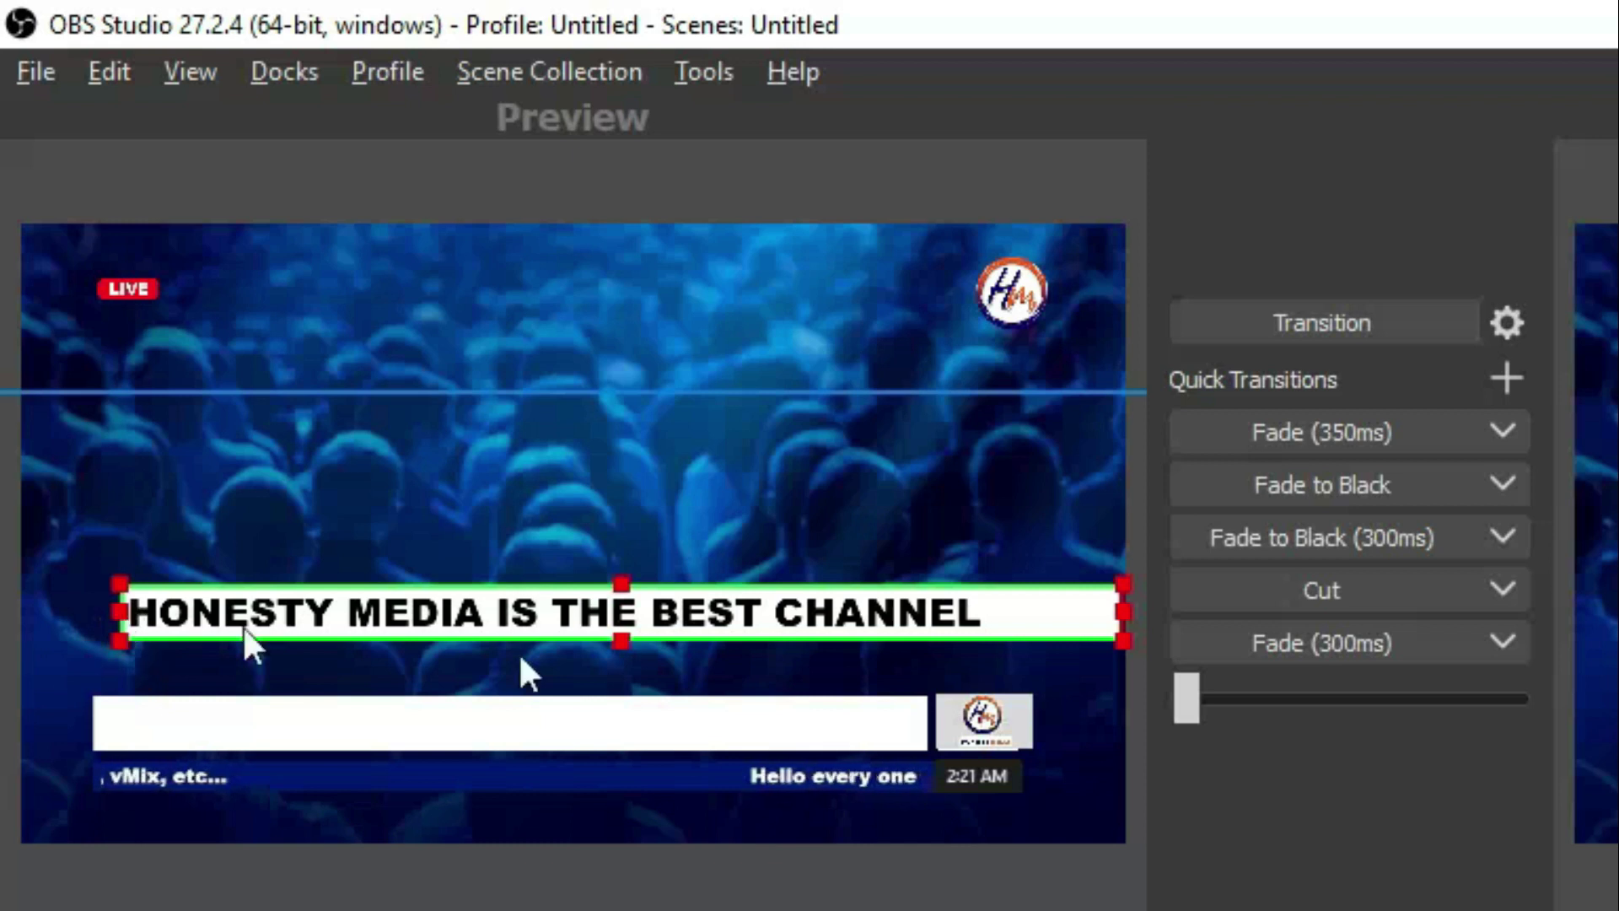
pyautogui.moveTo(1121, 611); pyautogui.dragTo(846, 712)
pyautogui.click(827, 670)
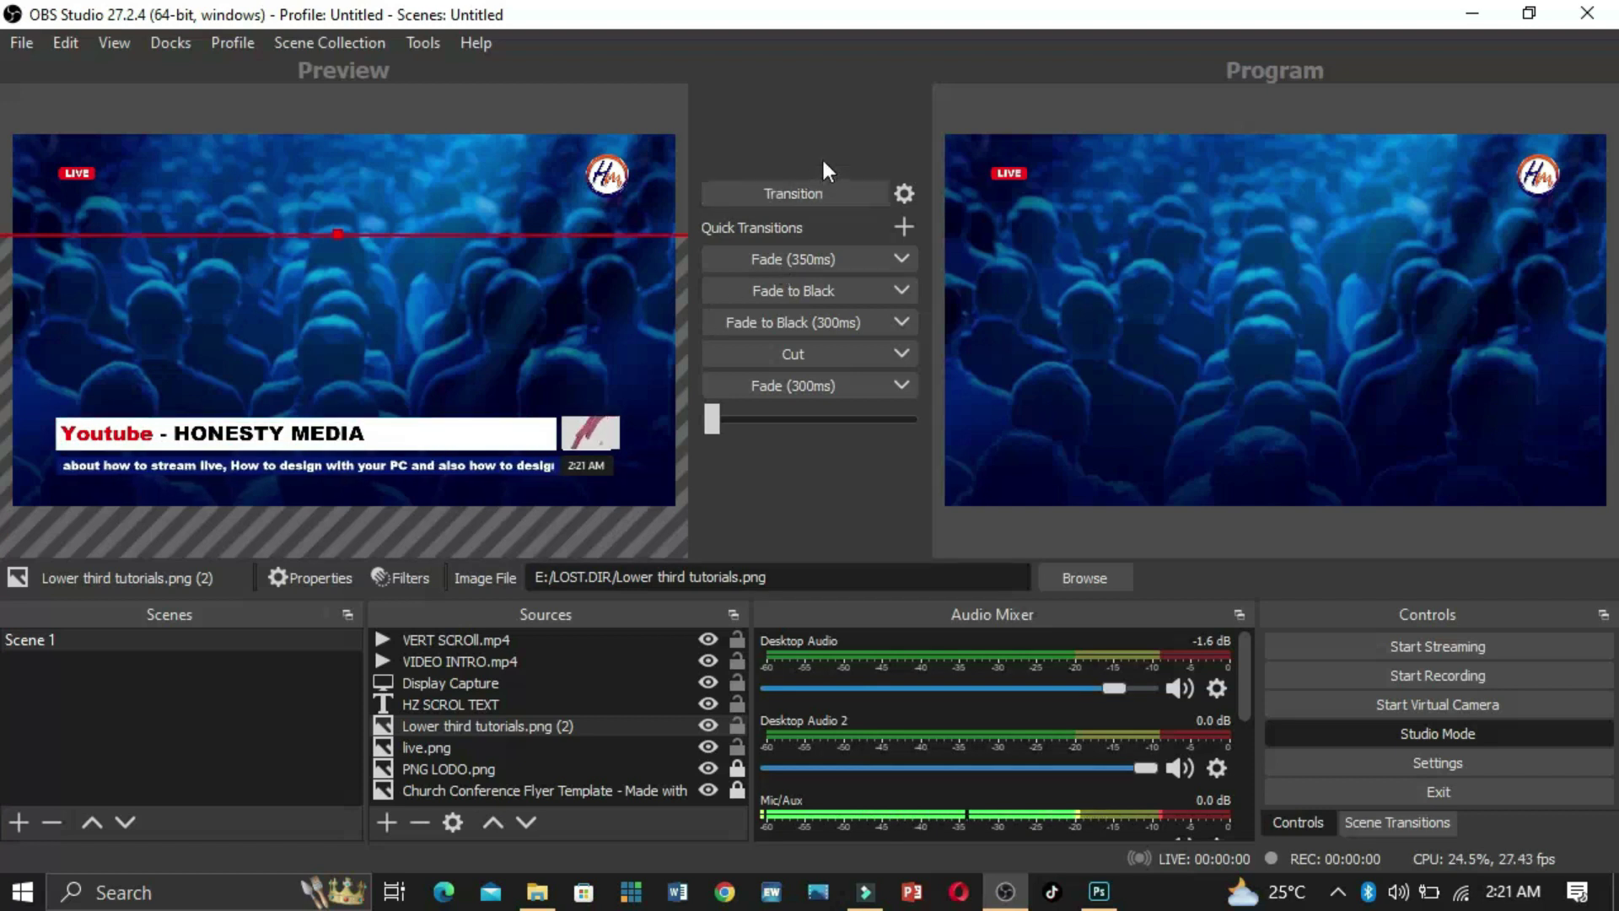
# Transition the finished preview to the program output and check the Loop option in the VERT SCROll.mp4 properties
pyautogui.click(807, 203)
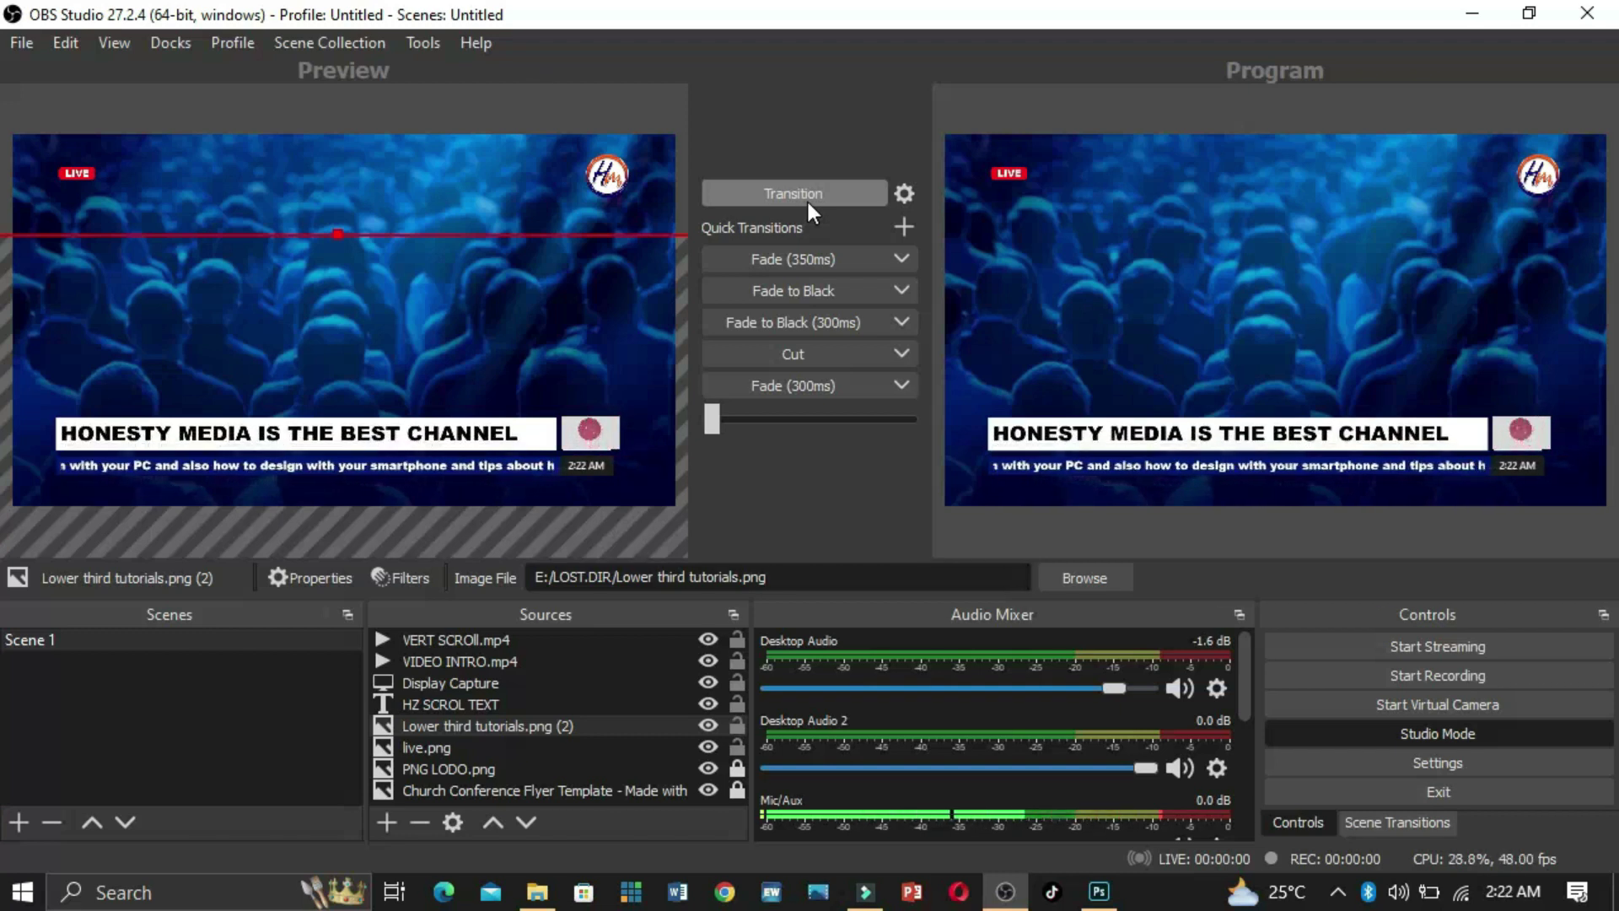
pyautogui.doubleClick(527, 641)
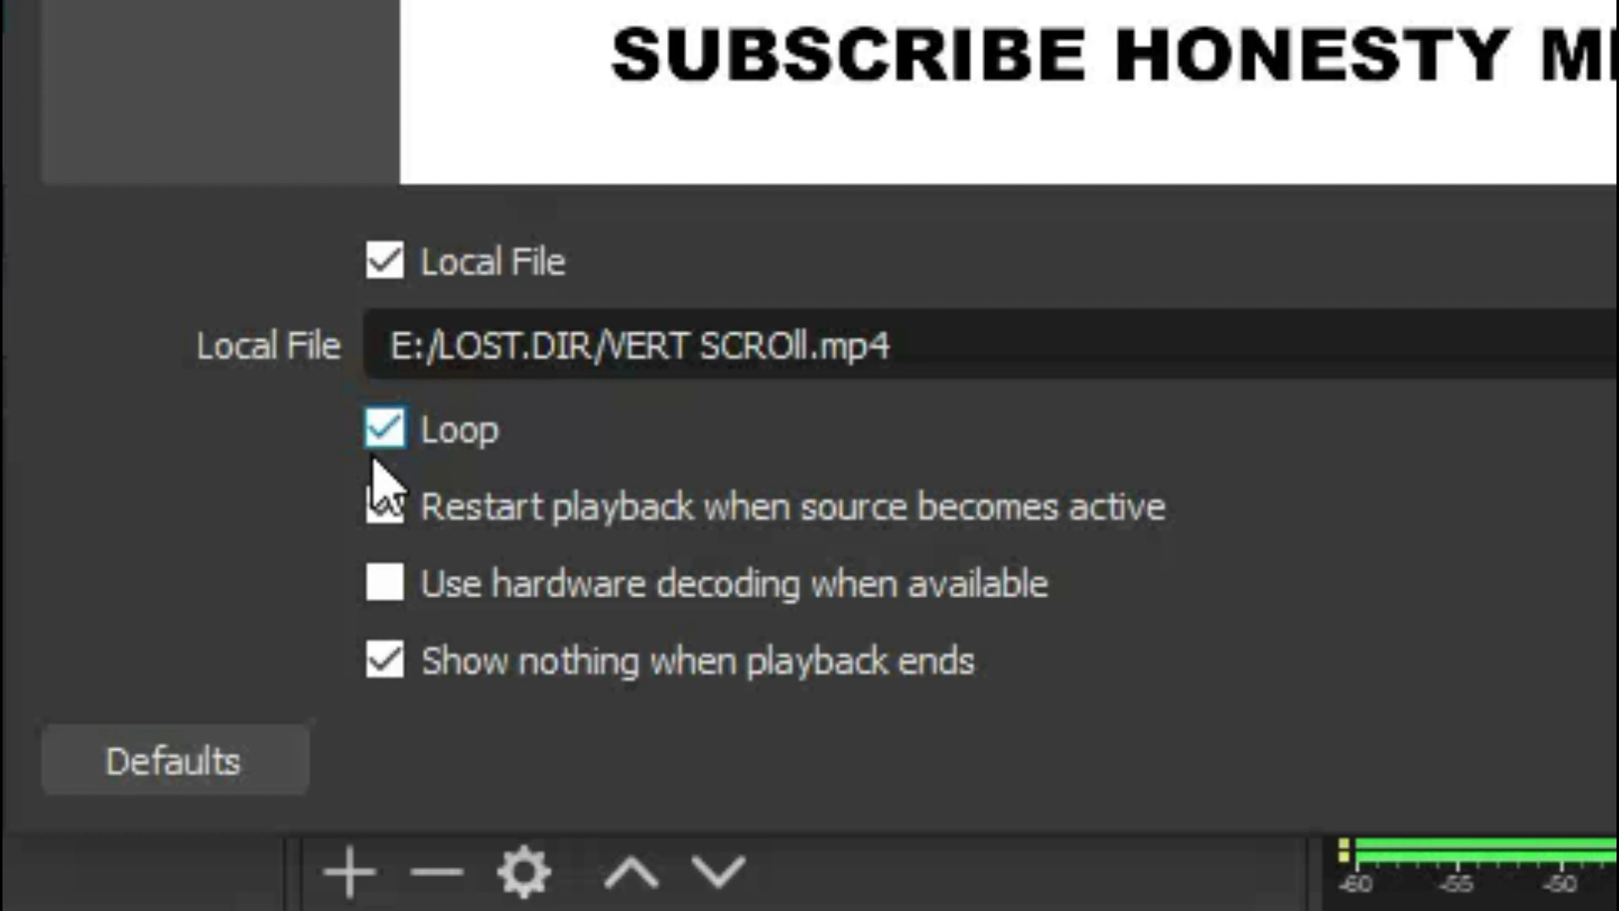
pyautogui.press('Return')
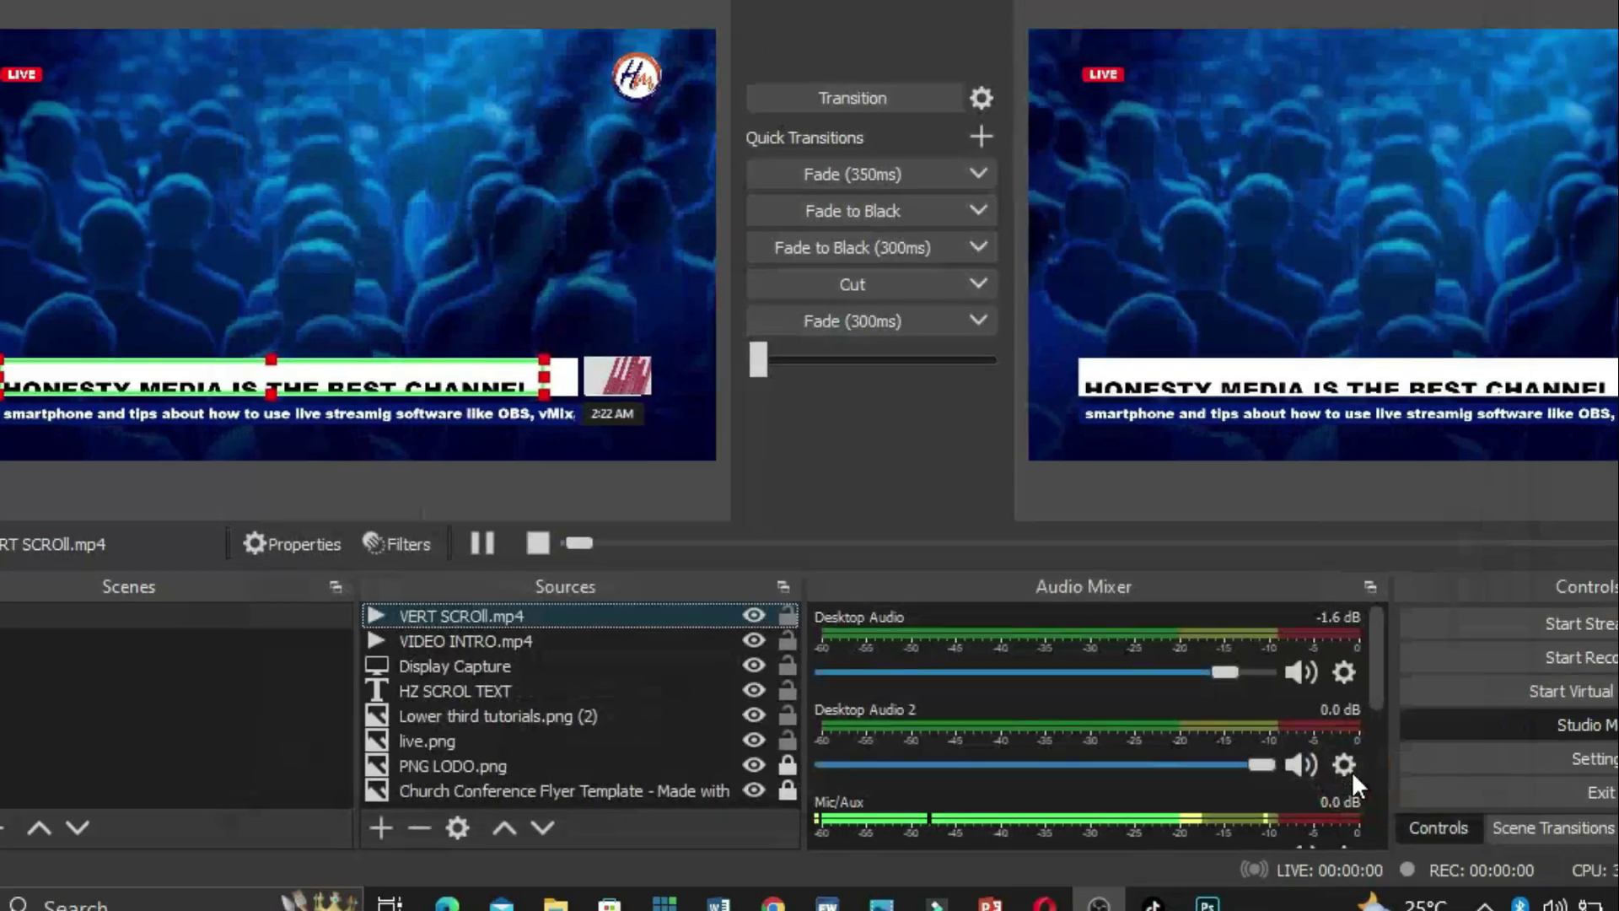